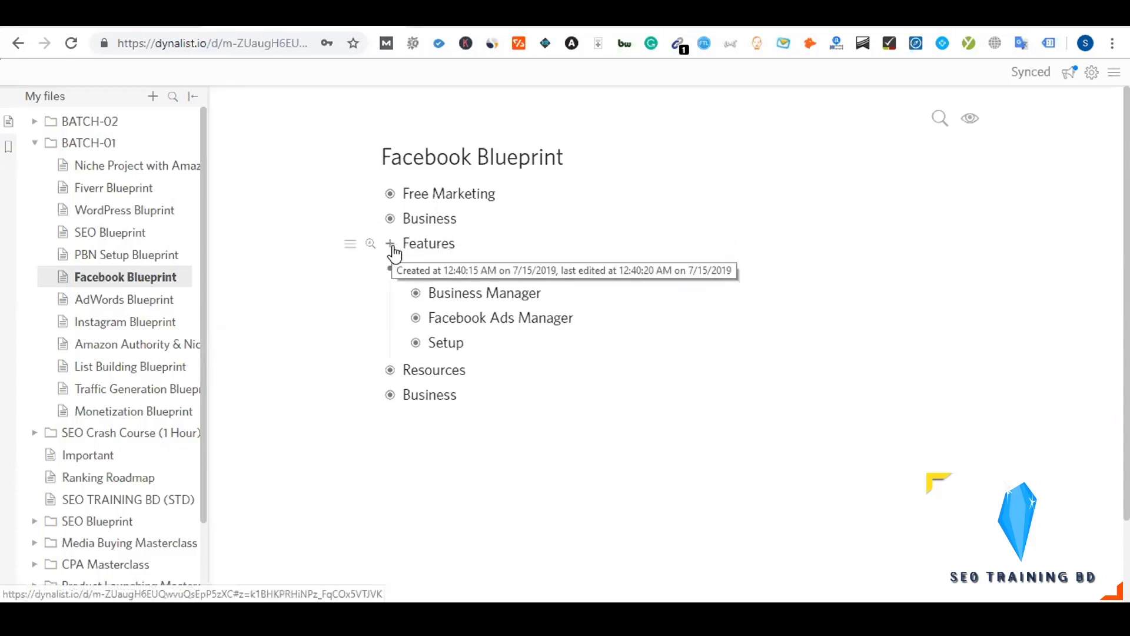
# Expand Features, Cross Posting and Non-Owner in Dynalist, then open the Appliance page's Facebook link
pyautogui.click(391, 243)
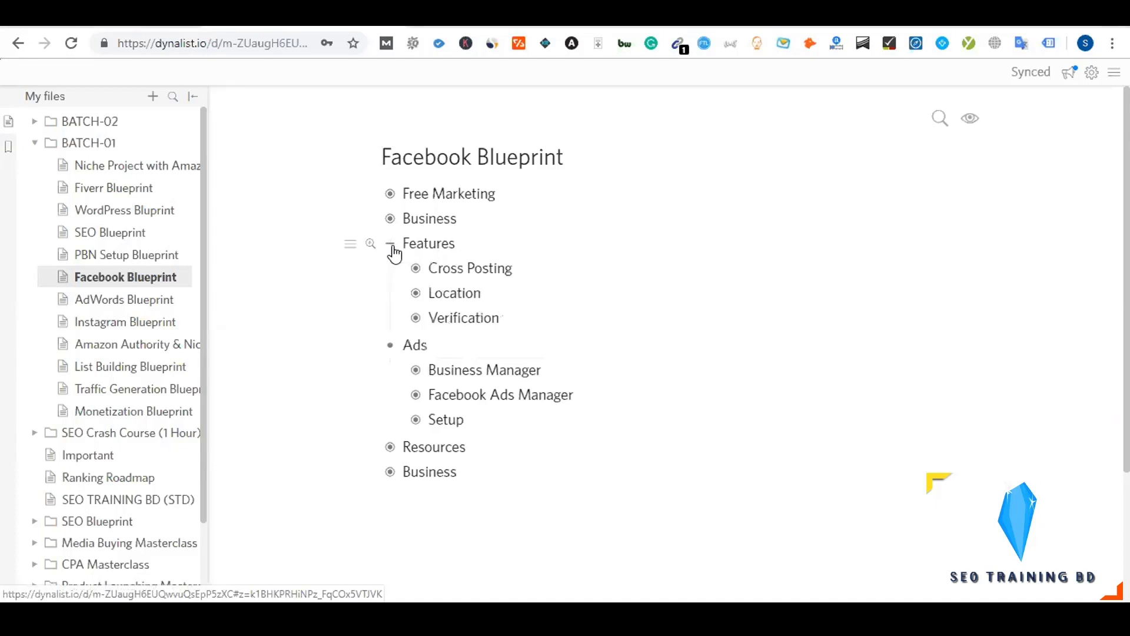
pyautogui.click(390, 219)
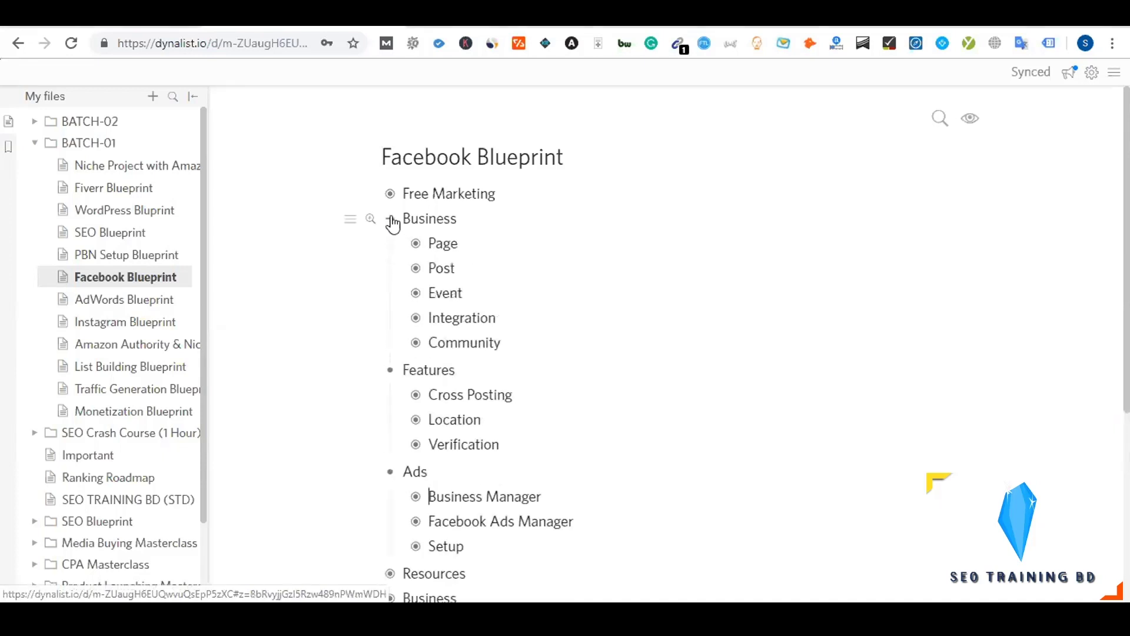
pyautogui.click(390, 219)
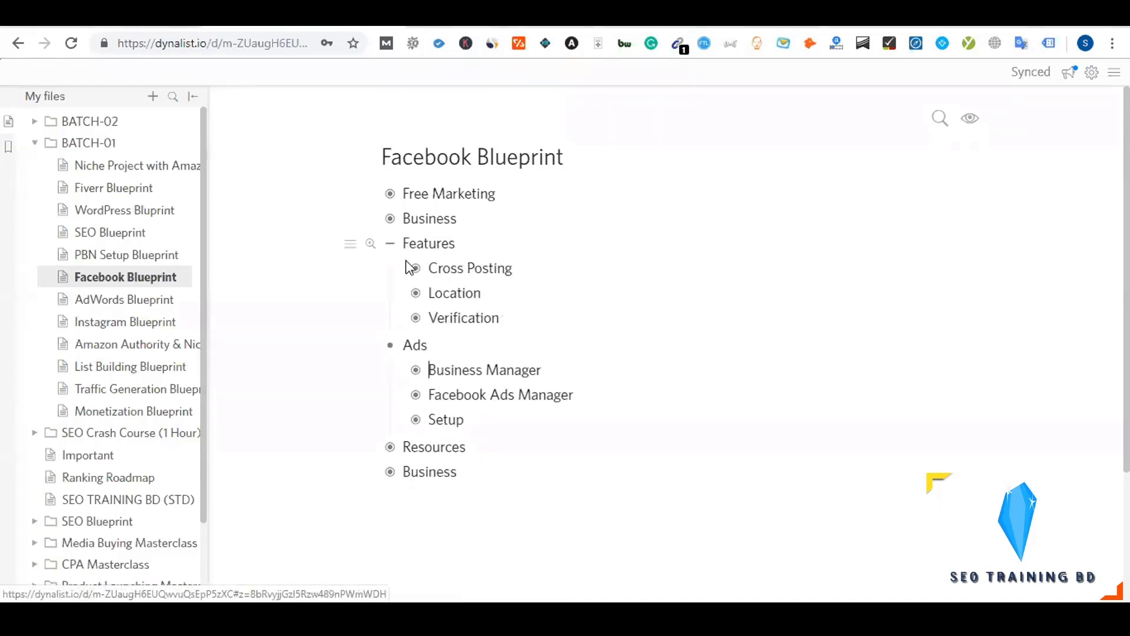
pyautogui.click(415, 268)
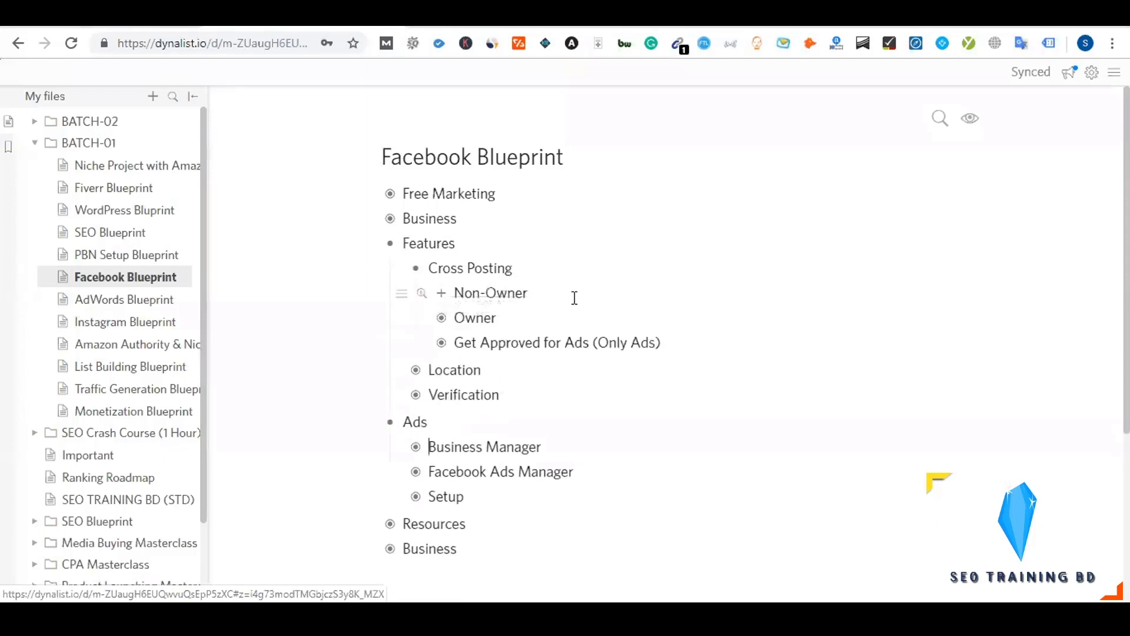
pyautogui.click(442, 293)
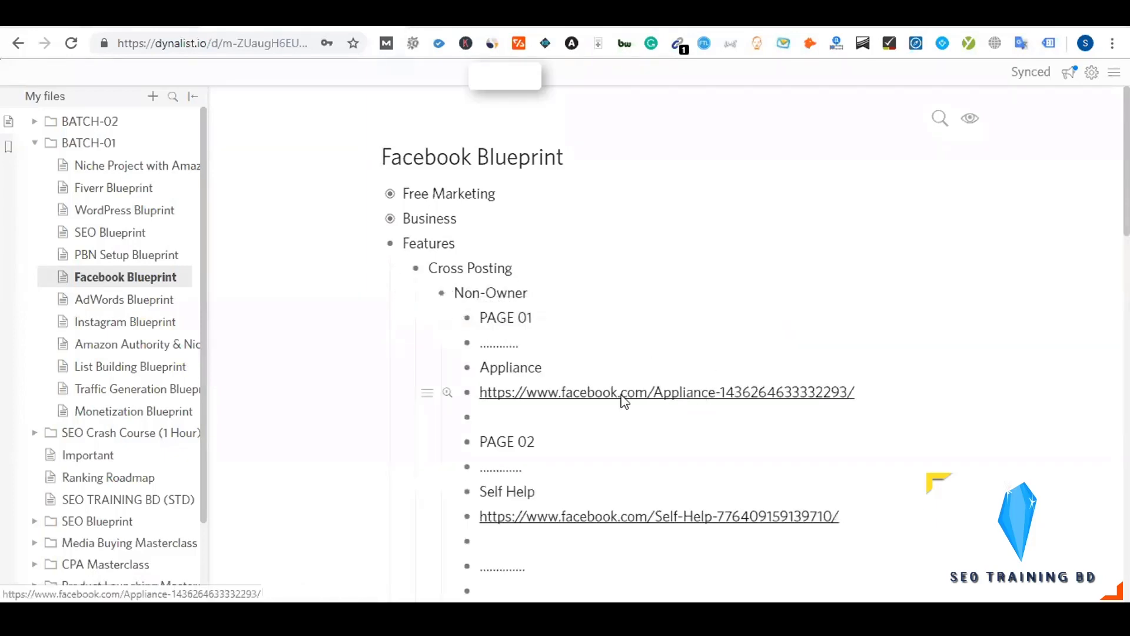
pyautogui.click(620, 392)
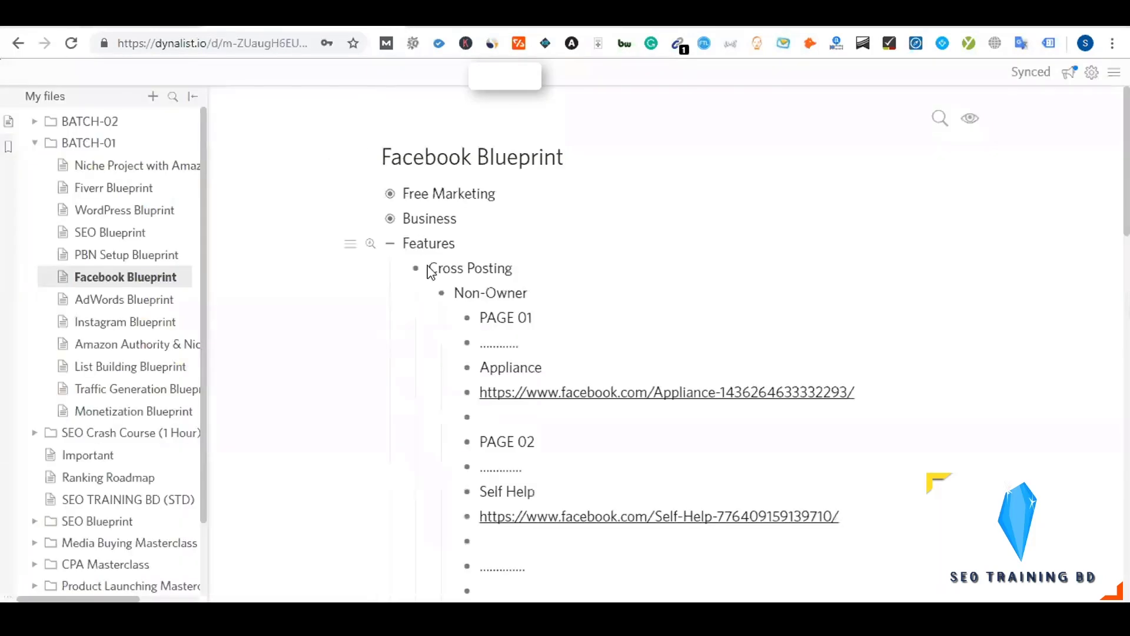
pyautogui.click(442, 293)
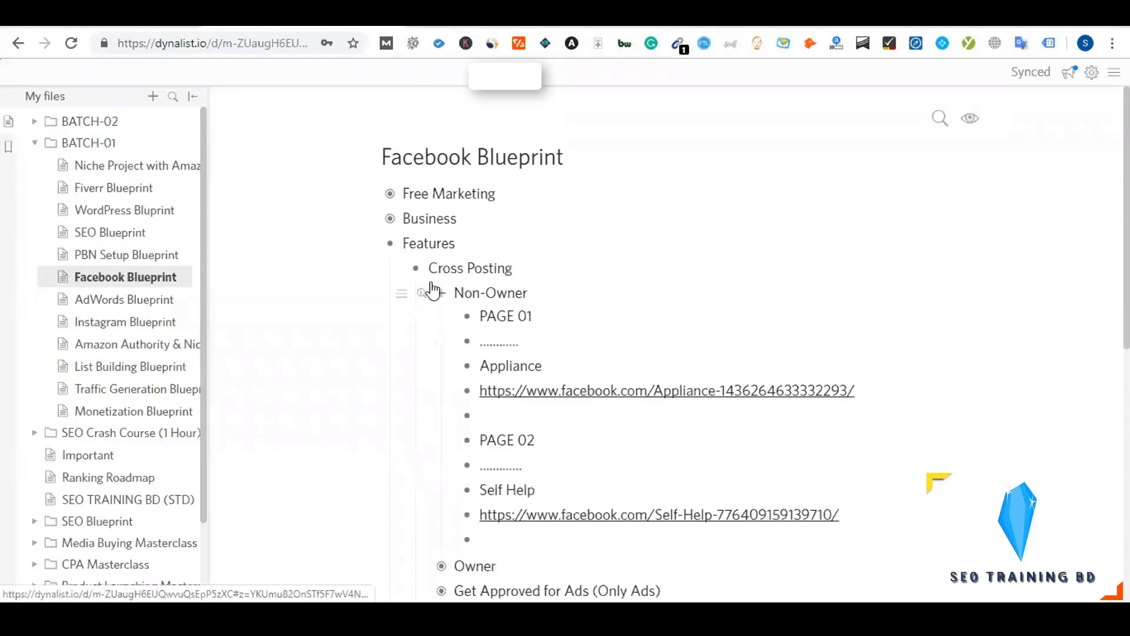
pyautogui.click(415, 268)
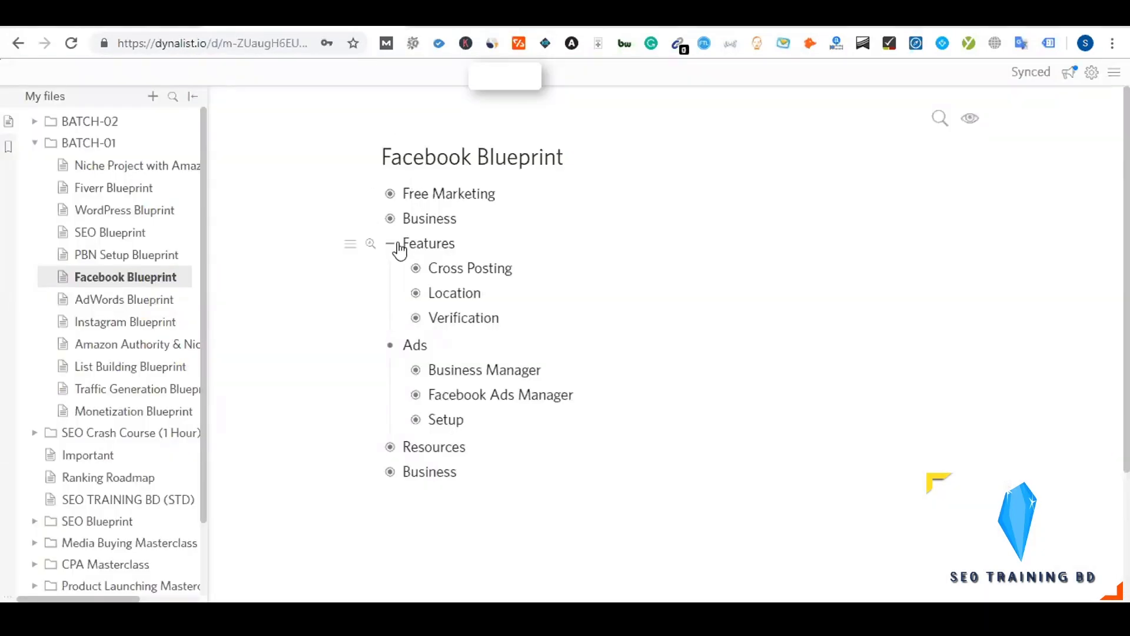
# Collapse Features, then scroll the Appliance page to its Test video post and pause it
pyautogui.click(398, 244)
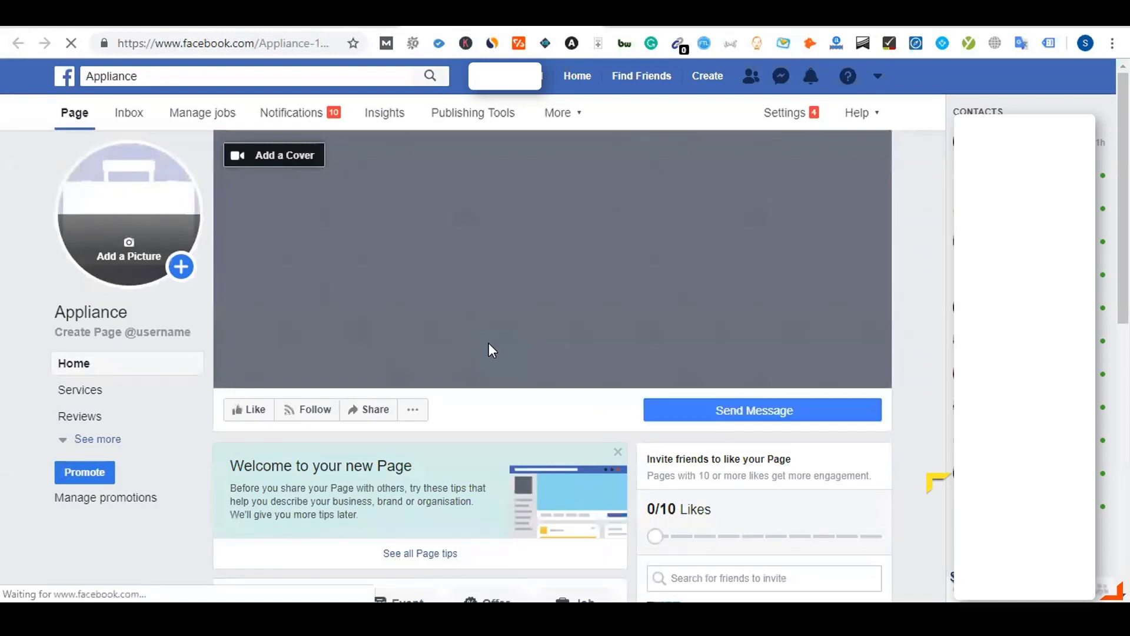
pyautogui.scroll(-5, 490, 347)
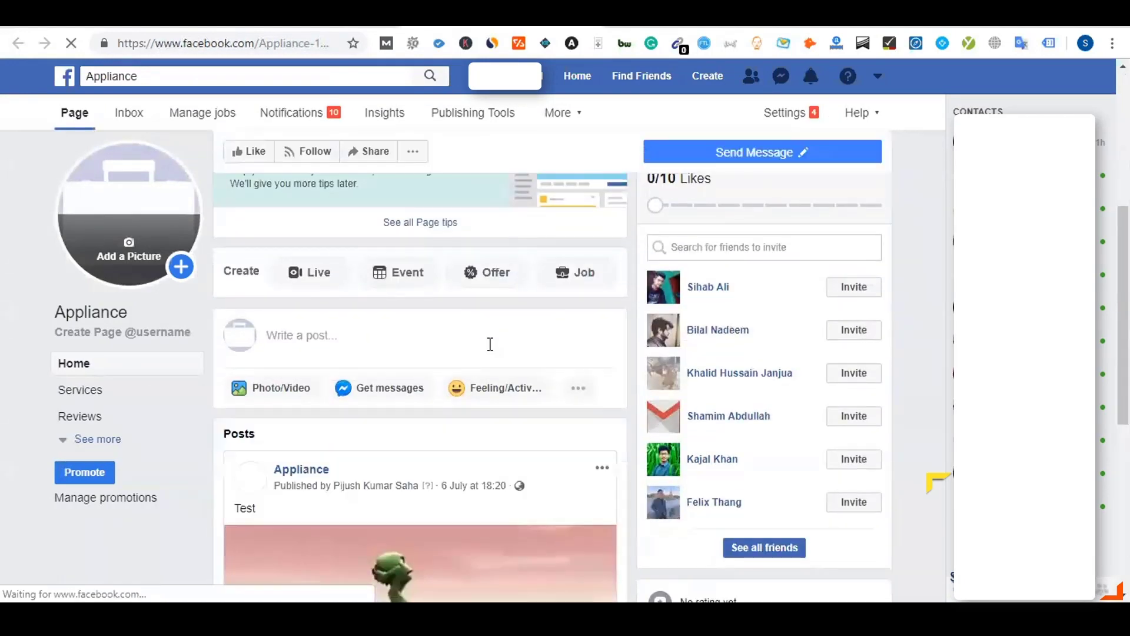
pyautogui.scroll(-5, 490, 344)
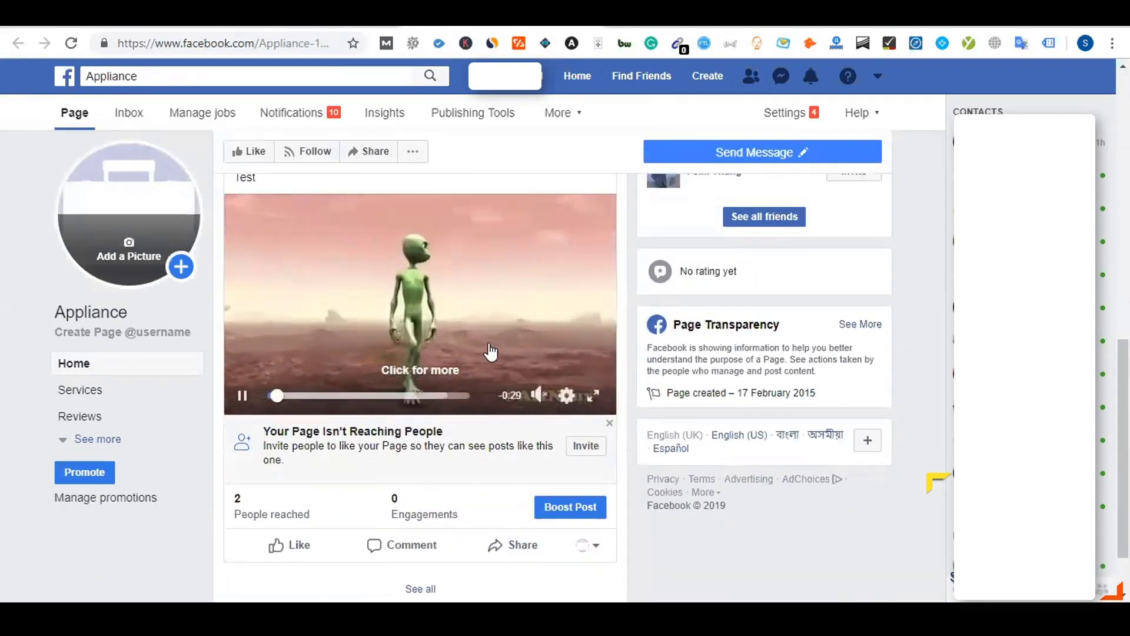
pyautogui.scroll(1, 492, 353)
pyautogui.click(240, 479)
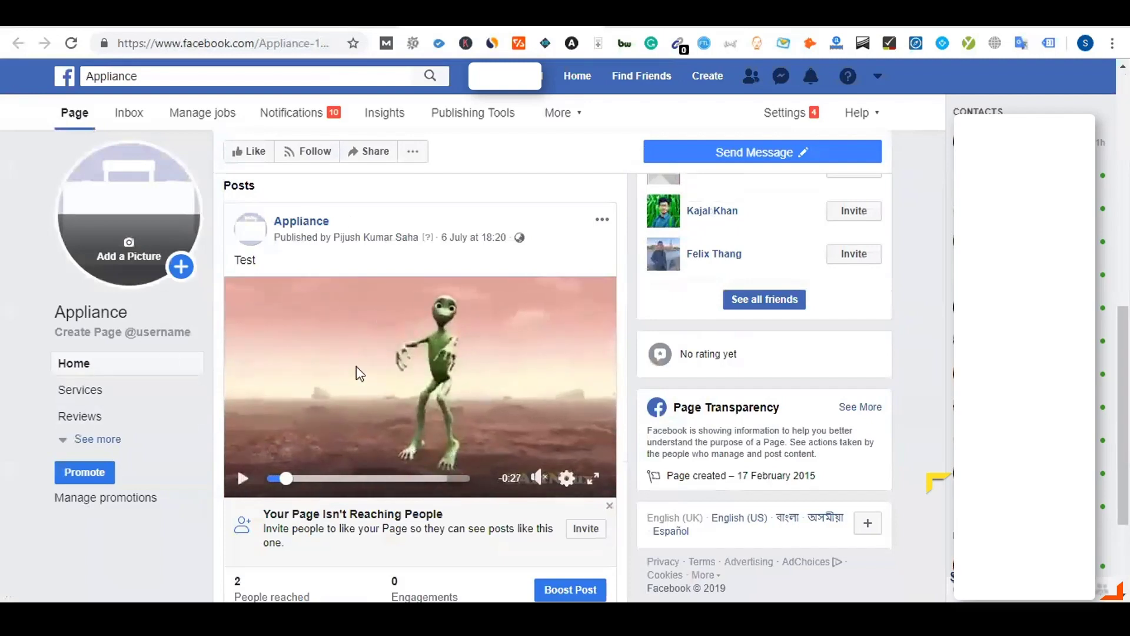
pyautogui.scroll(-2, 383, 297)
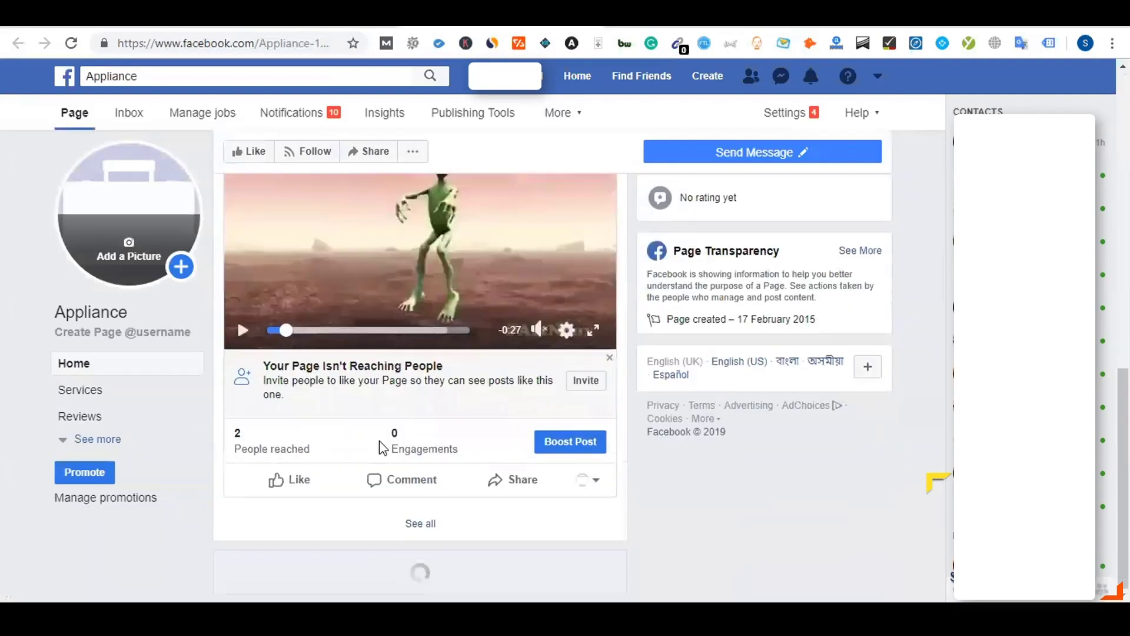
pyautogui.scroll(1, 382, 448)
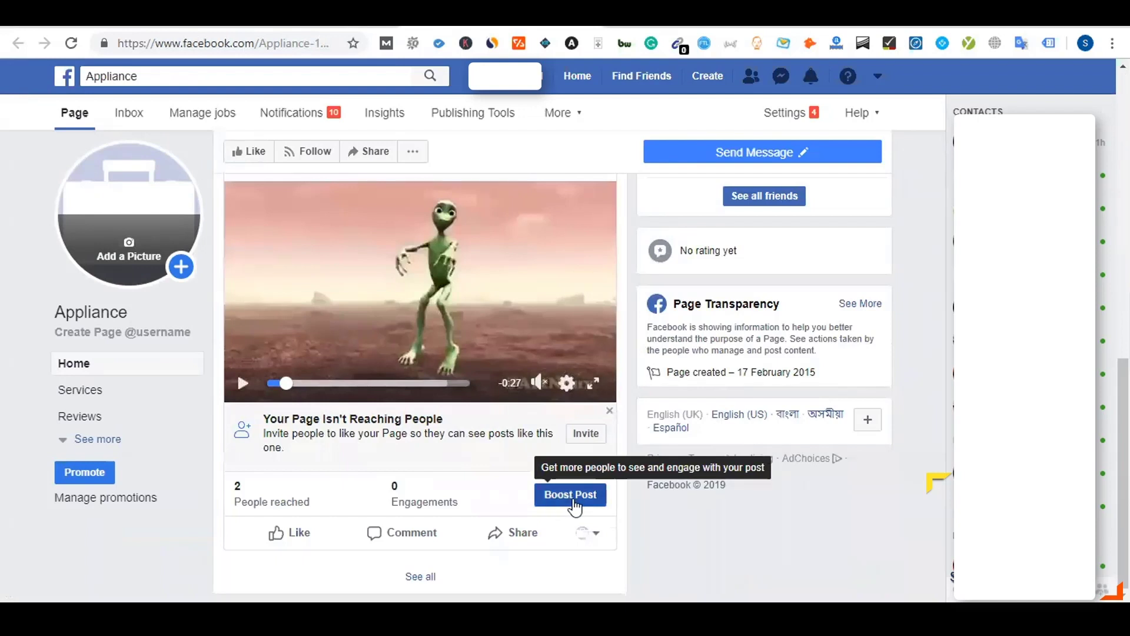
# Start boosting the Test video post and accept the advertising Non-discrimination Policies
pyautogui.click(574, 504)
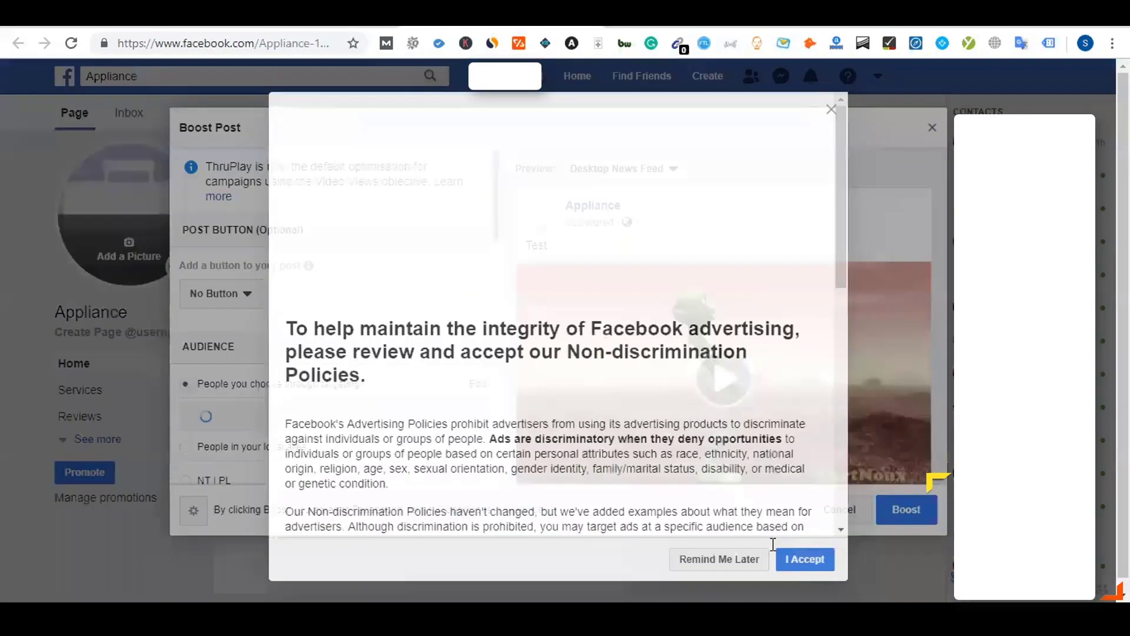
pyautogui.press('Return')
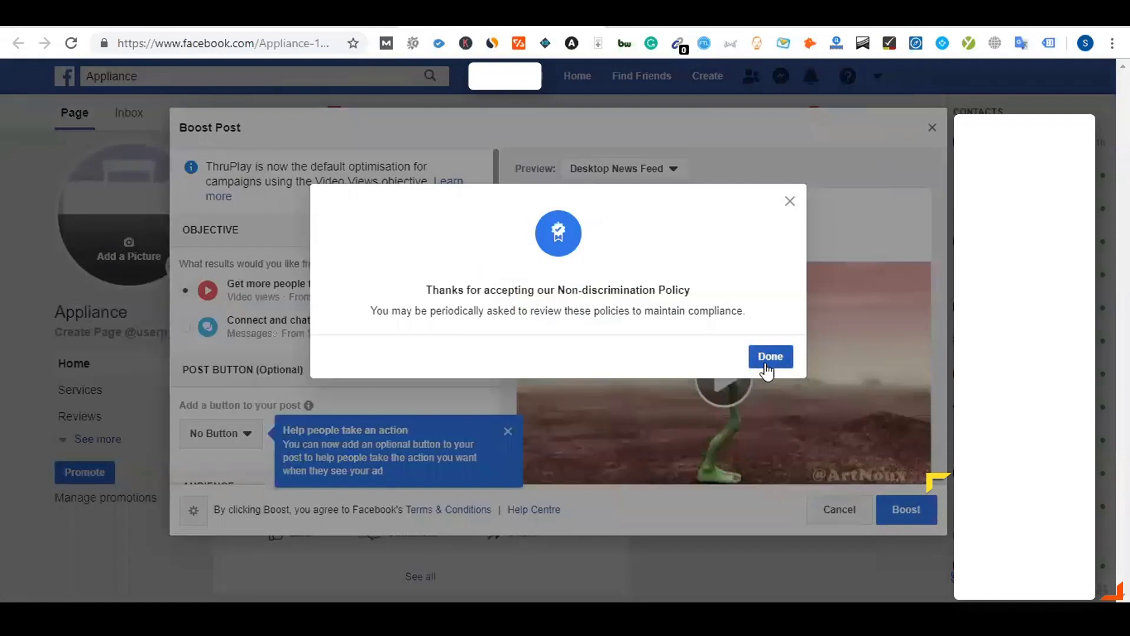
pyautogui.click(768, 355)
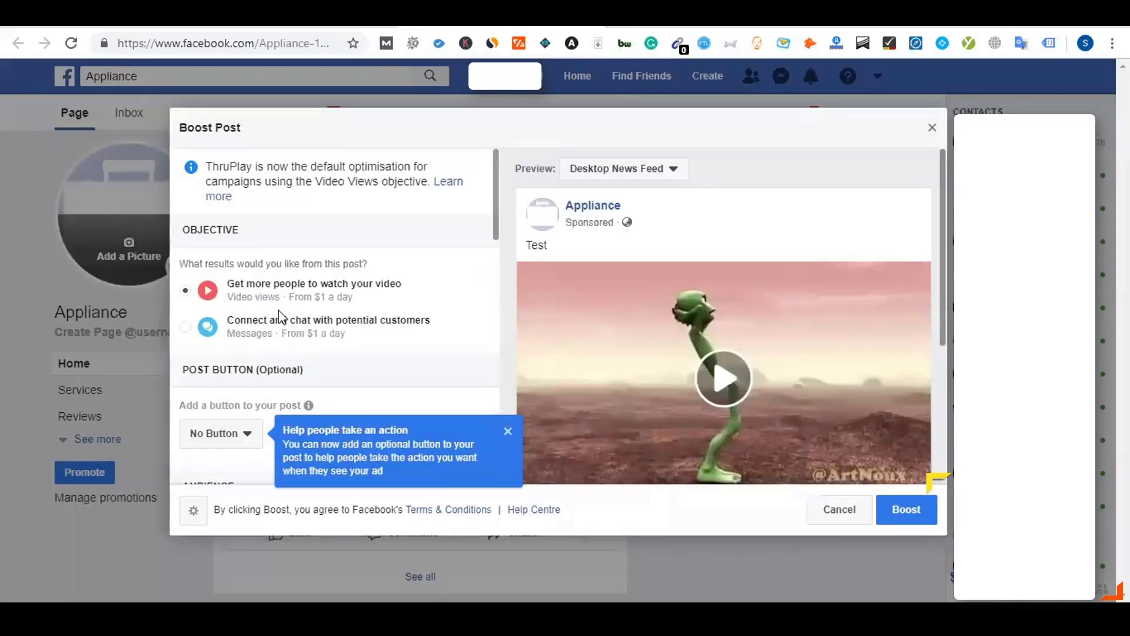
pyautogui.click(508, 435)
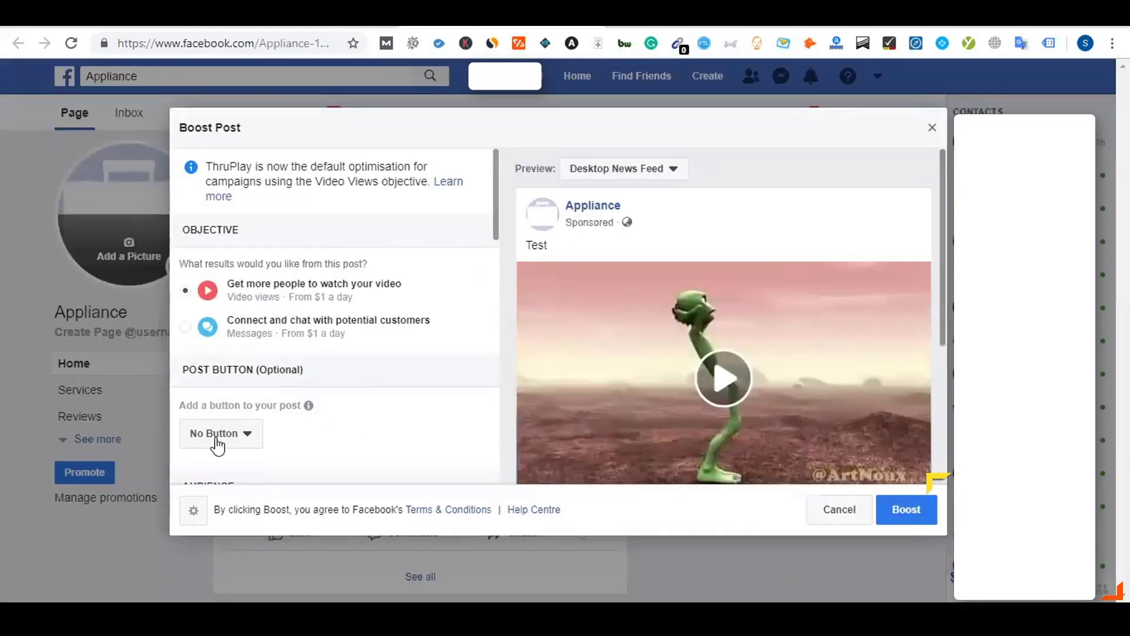
# Review the Boost Post settings, then close them and cancel the ad without boosting
pyautogui.scroll(-3, 217, 443)
pyautogui.scroll(-2, 353, 324)
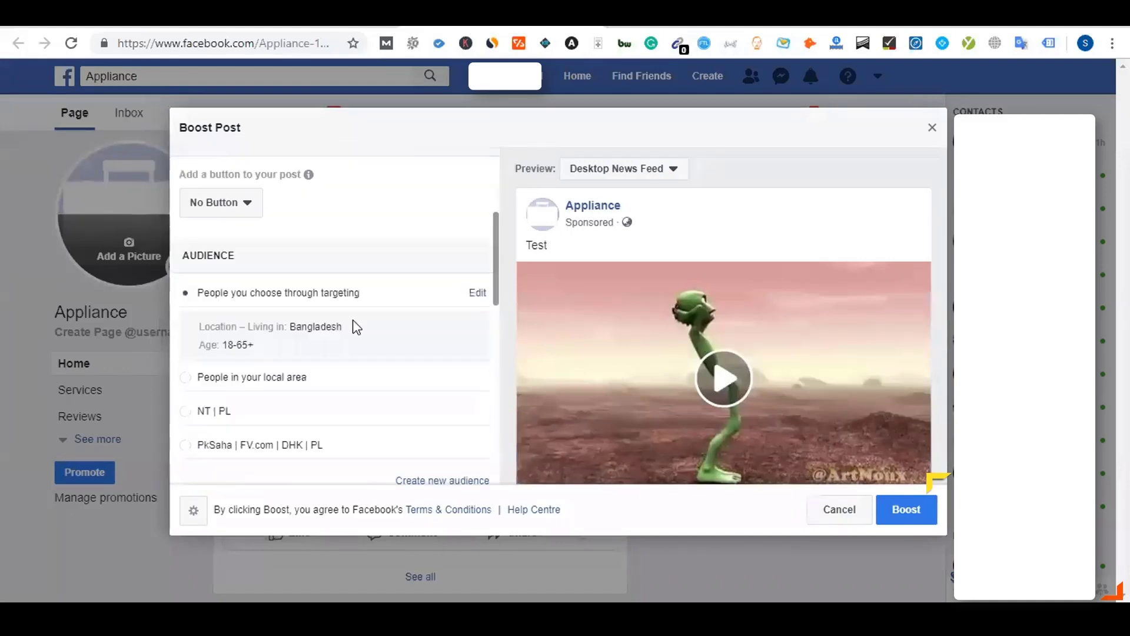
pyautogui.scroll(-2, 268, 400)
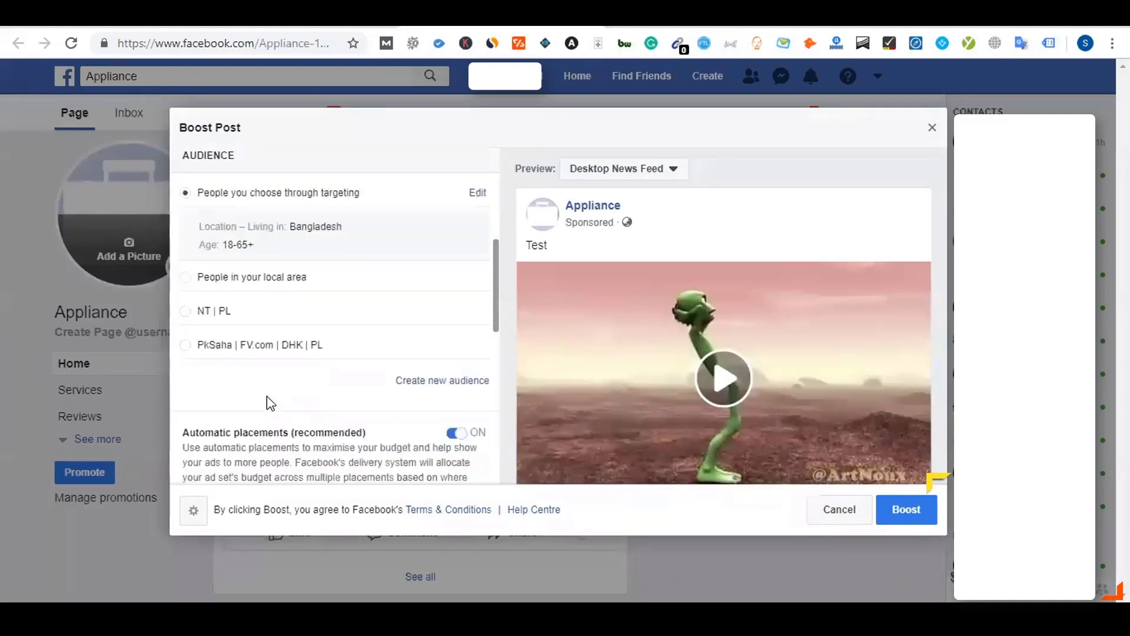
pyautogui.scroll(-4, 276, 378)
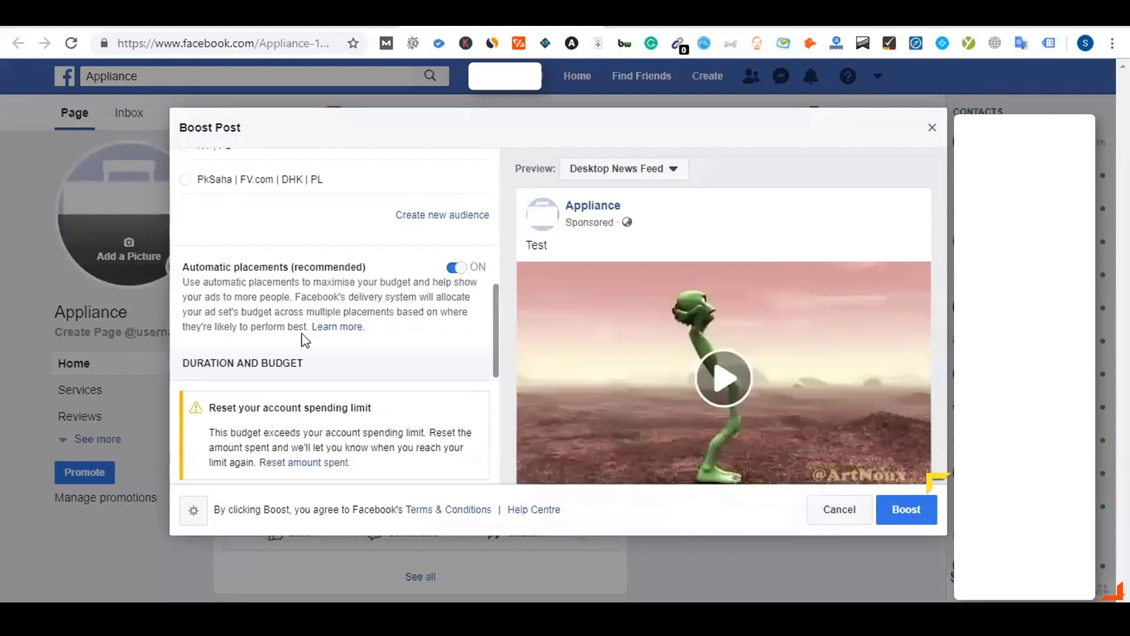
pyautogui.scroll(-6, 303, 337)
pyautogui.scroll(-3, 303, 338)
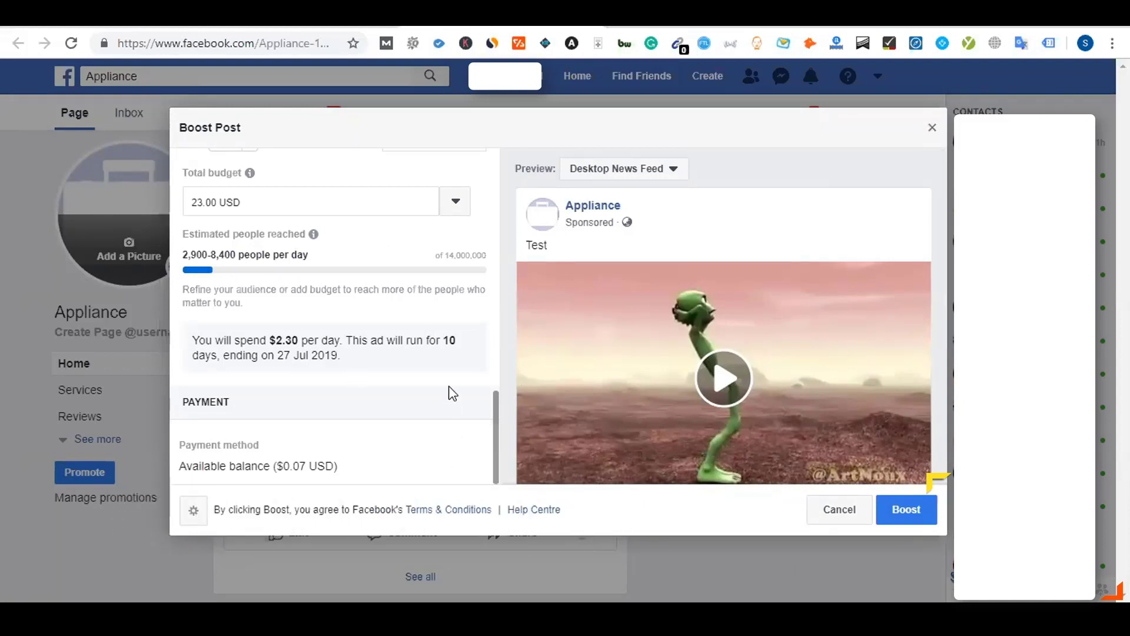
pyautogui.scroll(3, 452, 393)
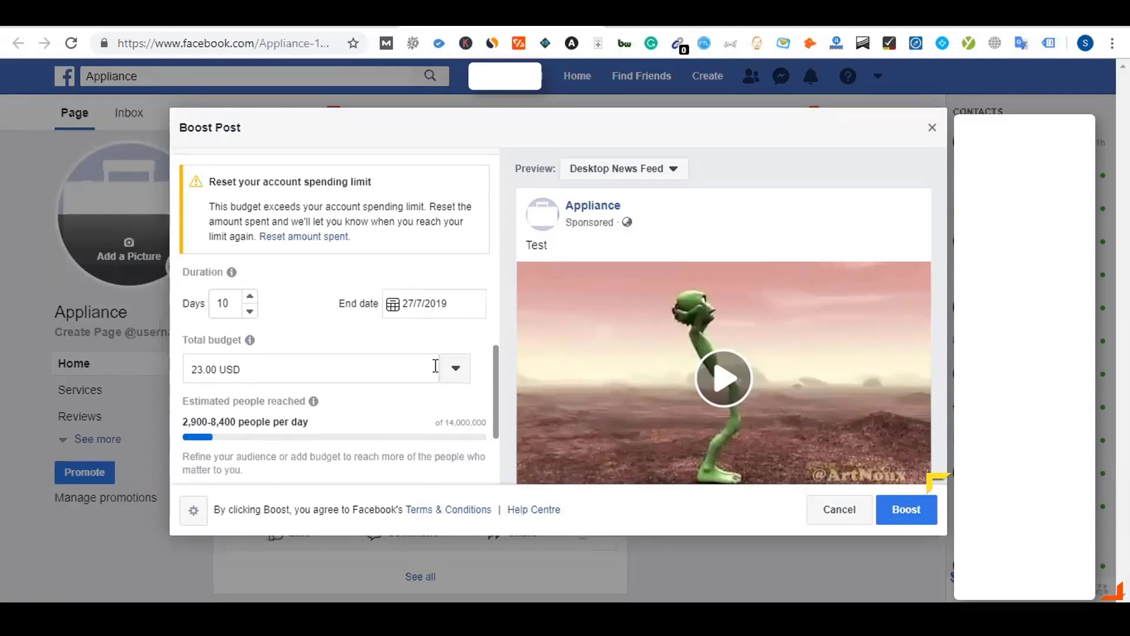
pyautogui.scroll(10, 435, 368)
pyautogui.scroll(1, 436, 371)
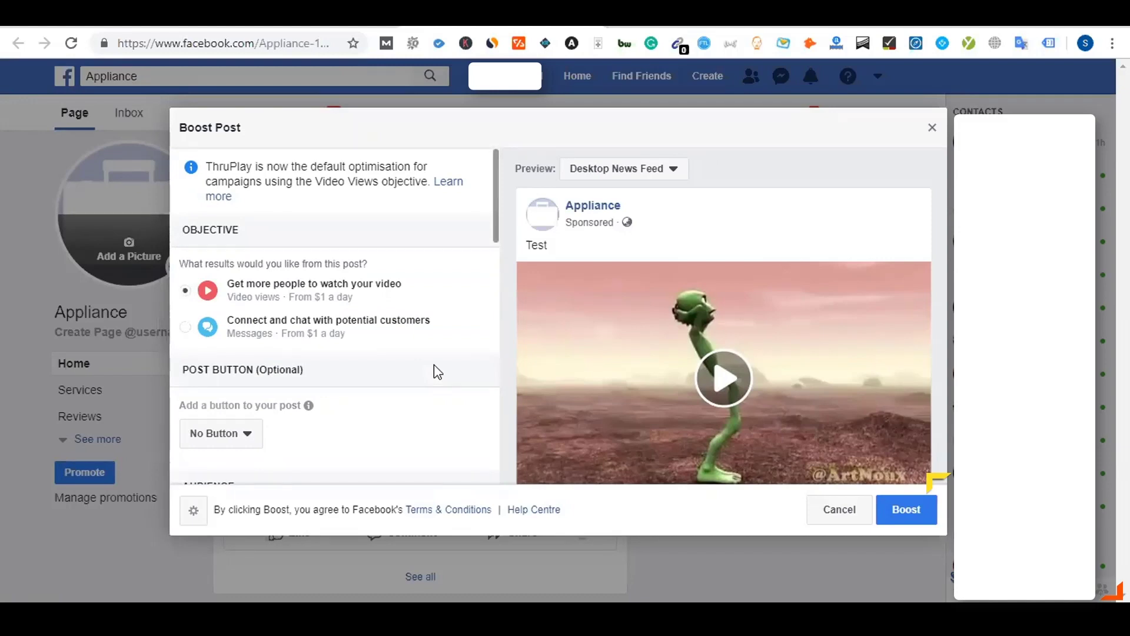
pyautogui.click(933, 128)
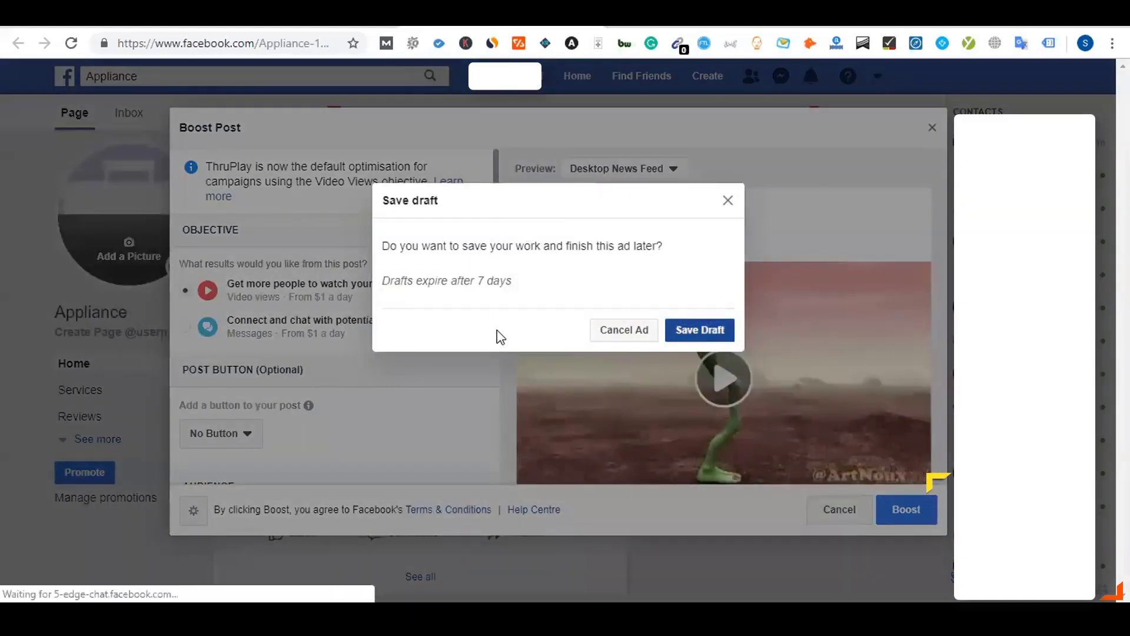
pyautogui.click(624, 330)
pyautogui.click(338, 26)
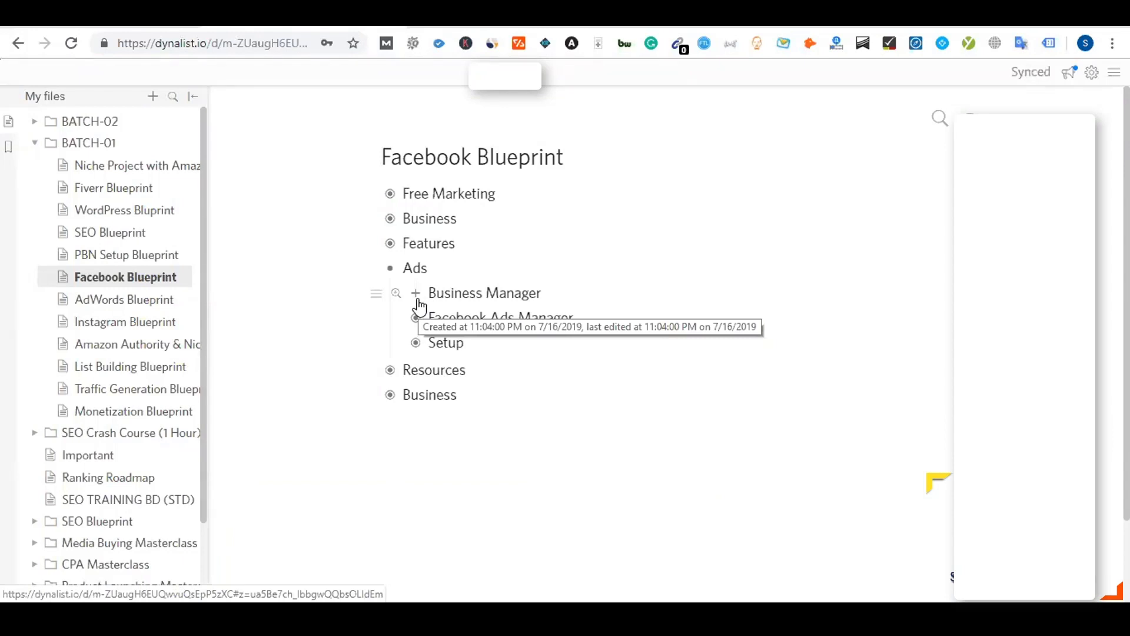
# Expand Facebook Ads Manager in the notes to reveal its facebook.com/ads/manager link
pyautogui.click(417, 318)
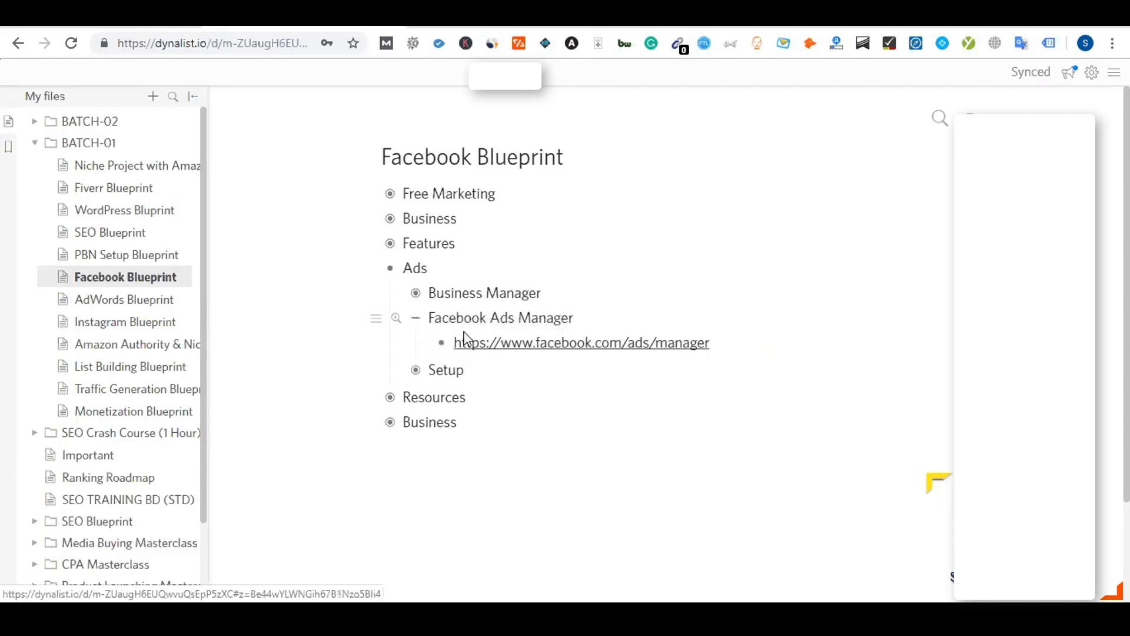
pyautogui.click(521, 345)
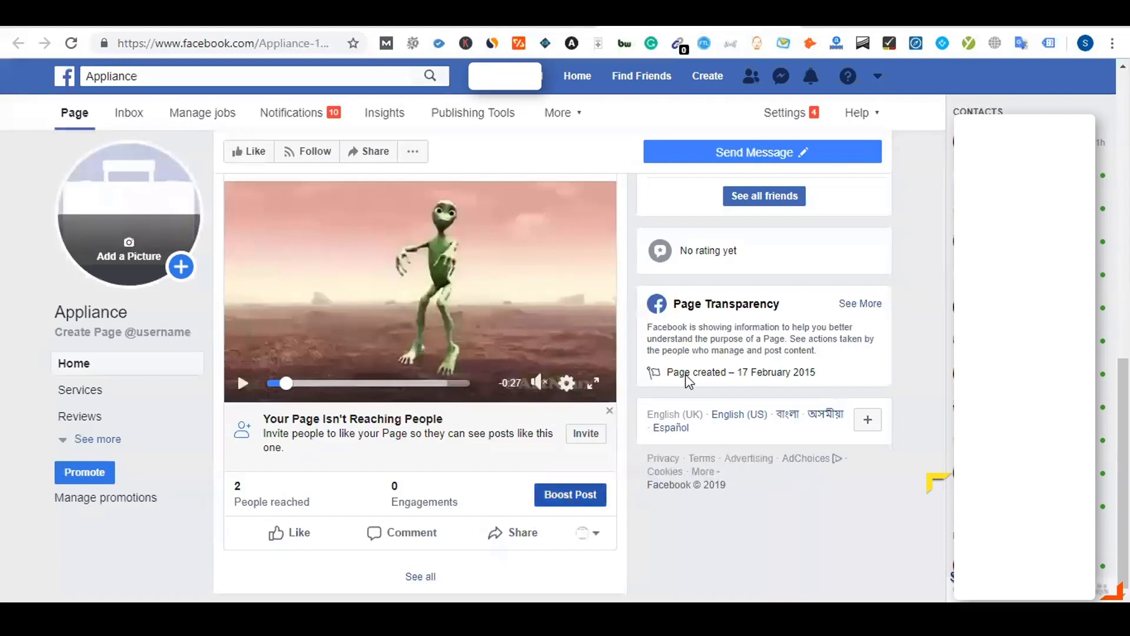
pyautogui.scroll(2, 775, 336)
pyautogui.scroll(7, 774, 330)
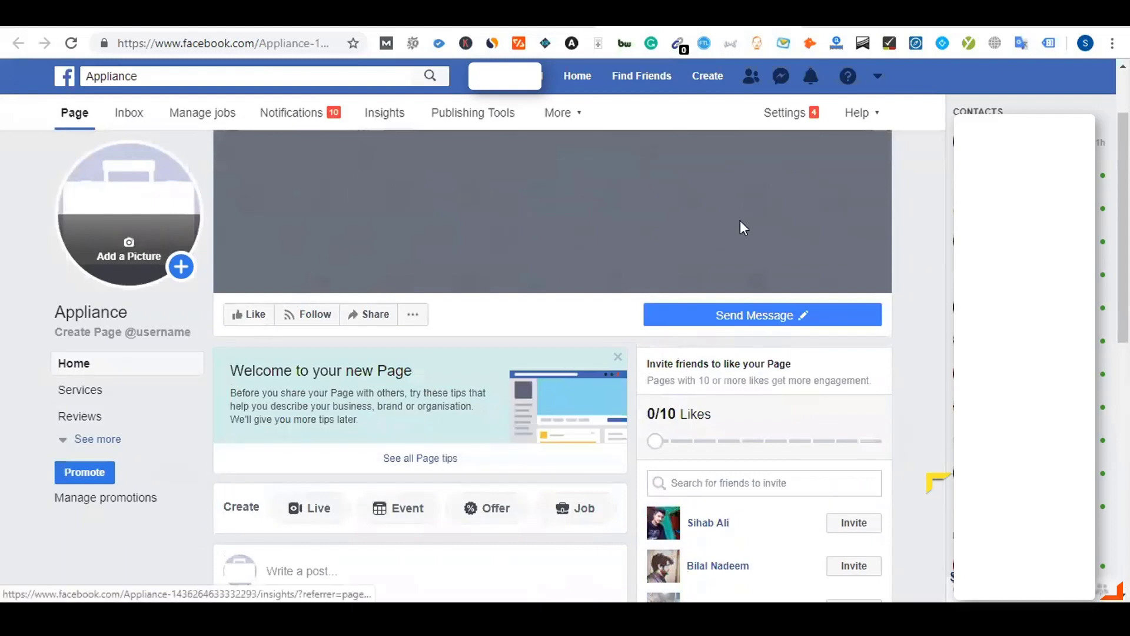
pyautogui.scroll(-2, 736, 409)
pyautogui.scroll(-8, 646, 497)
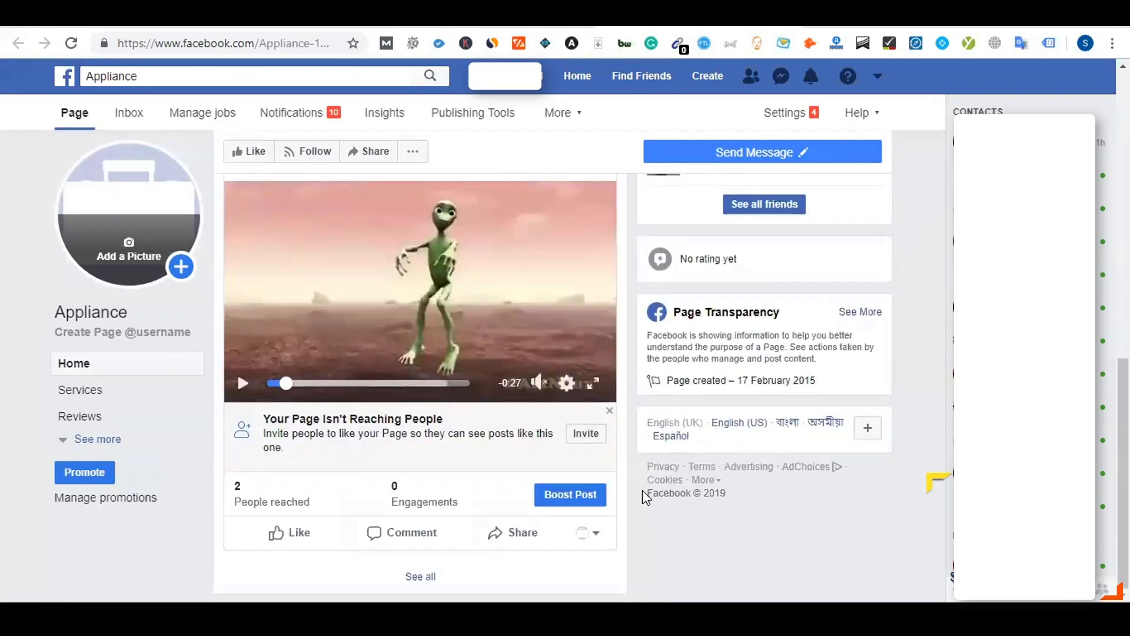
pyautogui.scroll(10, 641, 490)
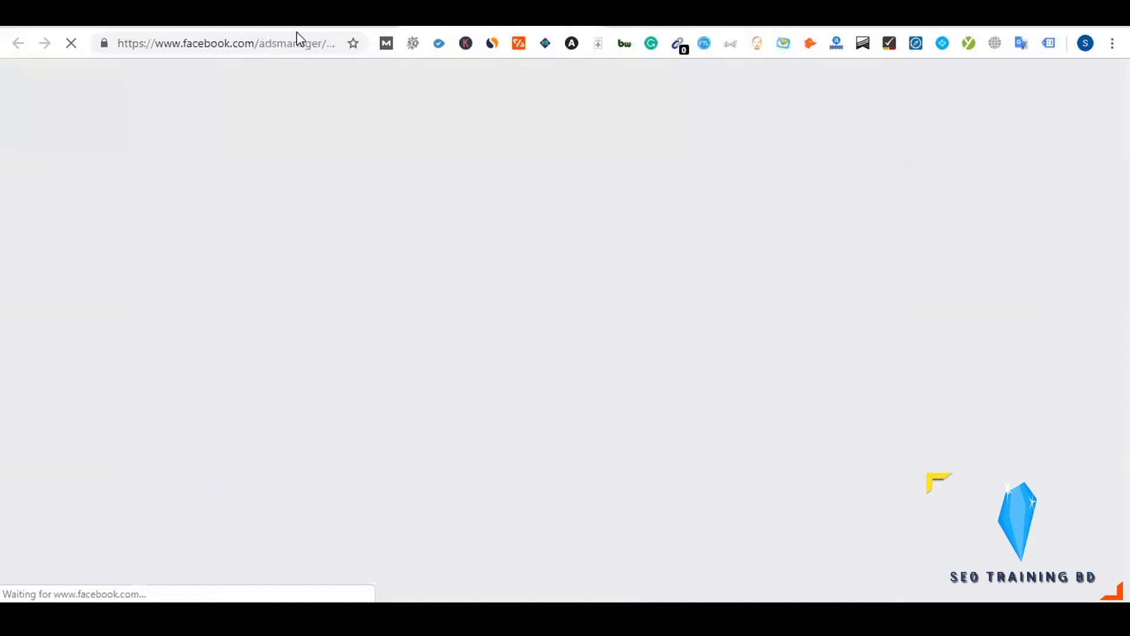
pyautogui.click(297, 15)
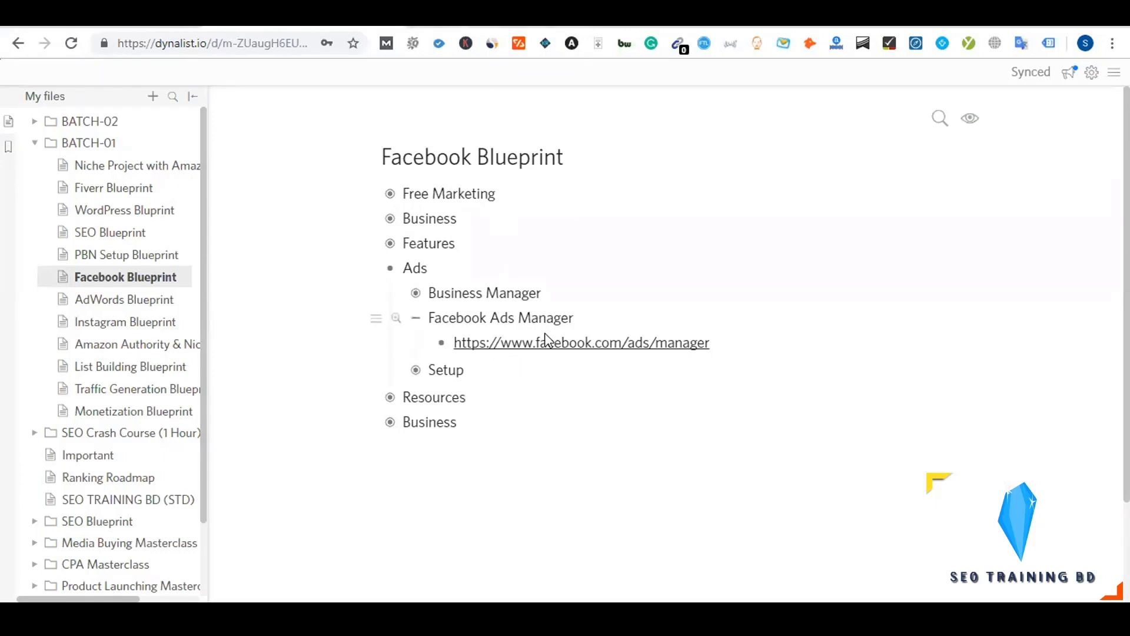
# Open the Ads Manager link, inspect its address and Campaigns table columns, then return to Dynalist
pyautogui.click(649, 344)
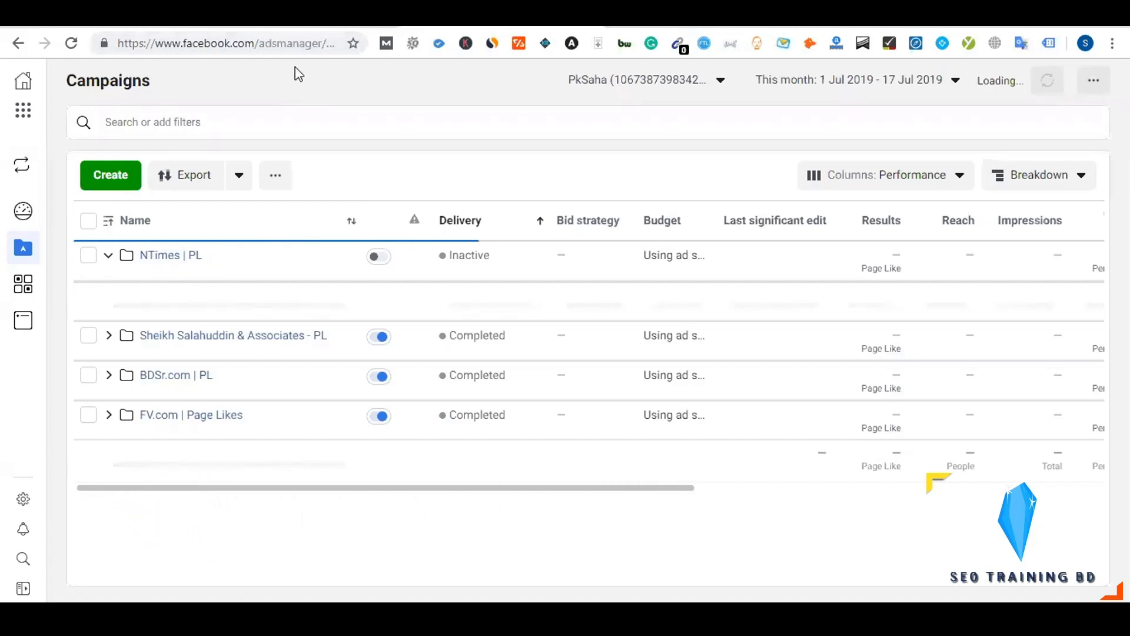
pyautogui.moveTo(298, 43); pyautogui.dragTo(378, 31)
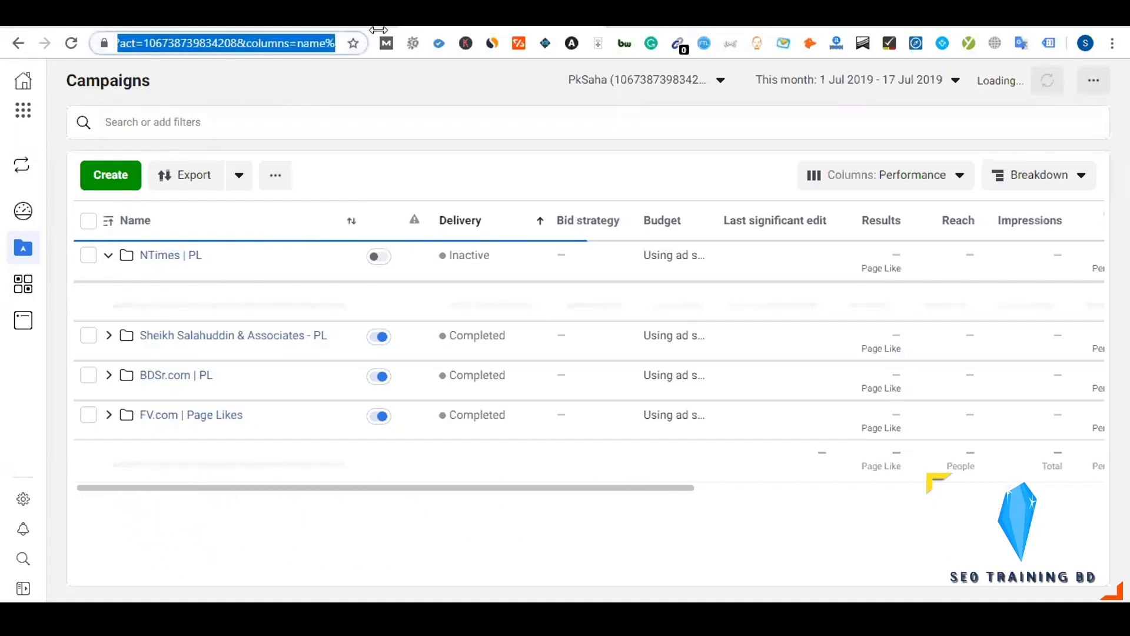
pyautogui.click(259, 110)
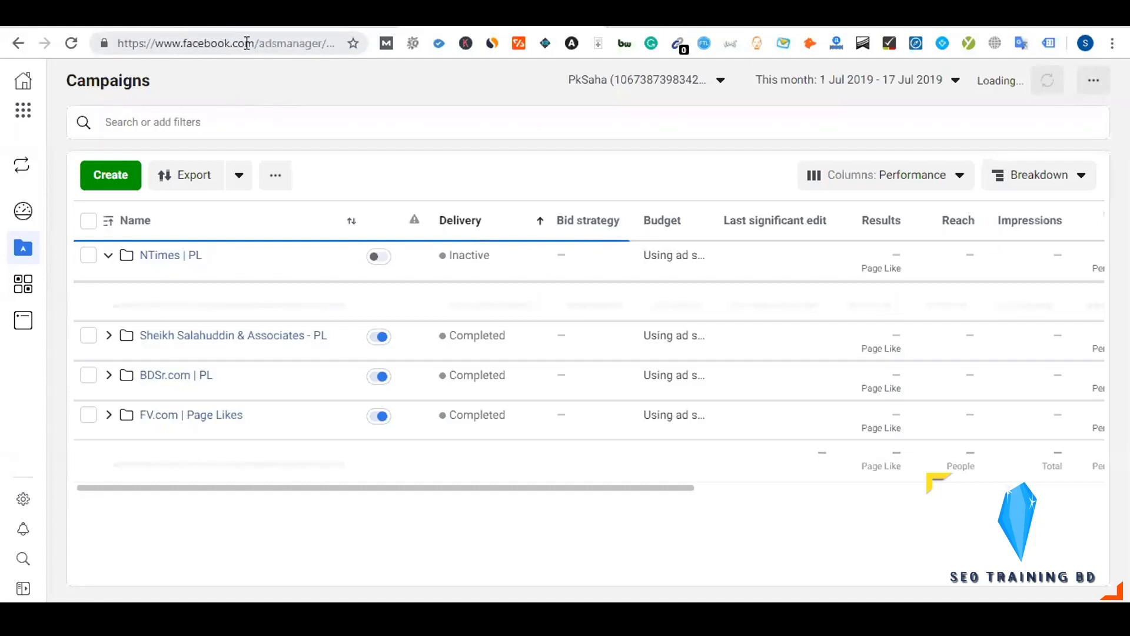
pyautogui.moveTo(324, 40); pyautogui.dragTo(500, 31)
pyautogui.click(354, 93)
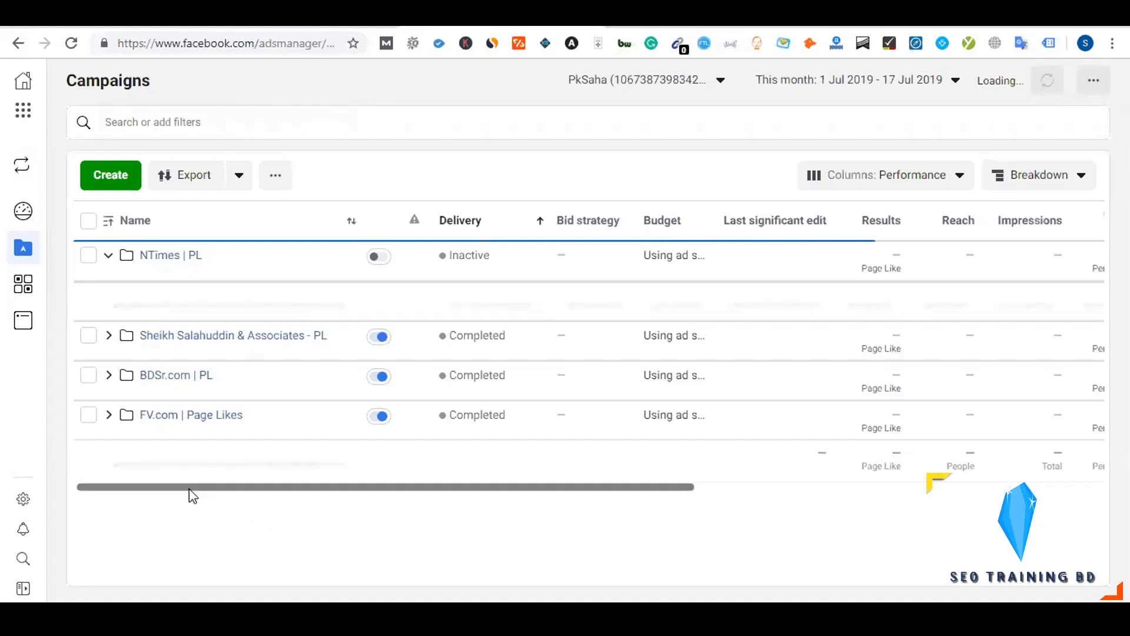
pyautogui.moveTo(189, 488); pyautogui.dragTo(155, 507)
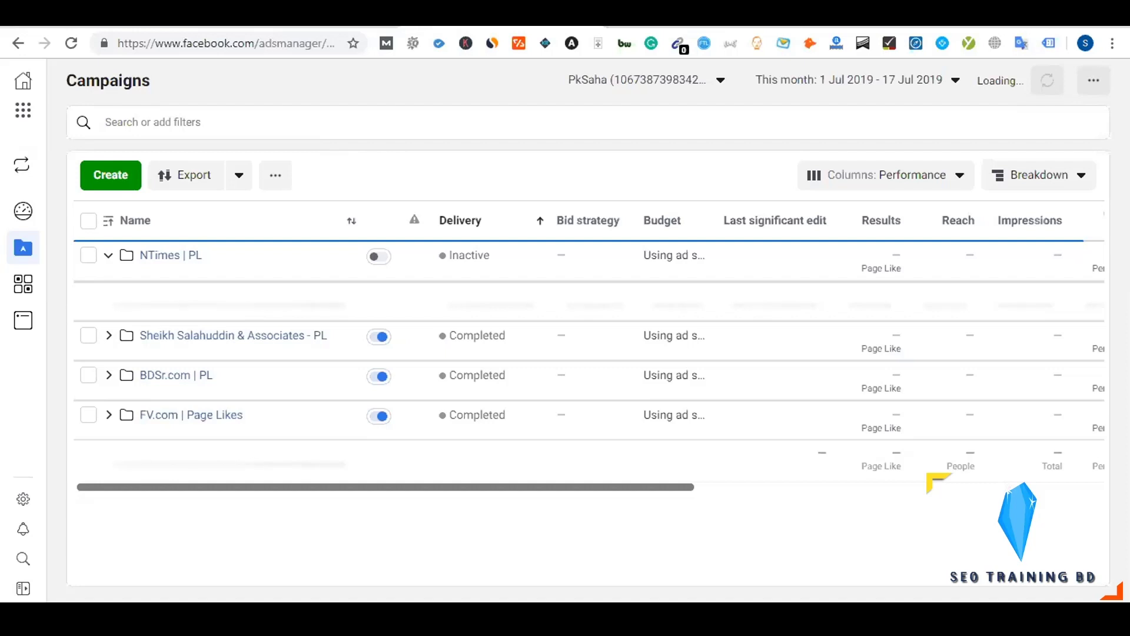
pyautogui.click(371, 21)
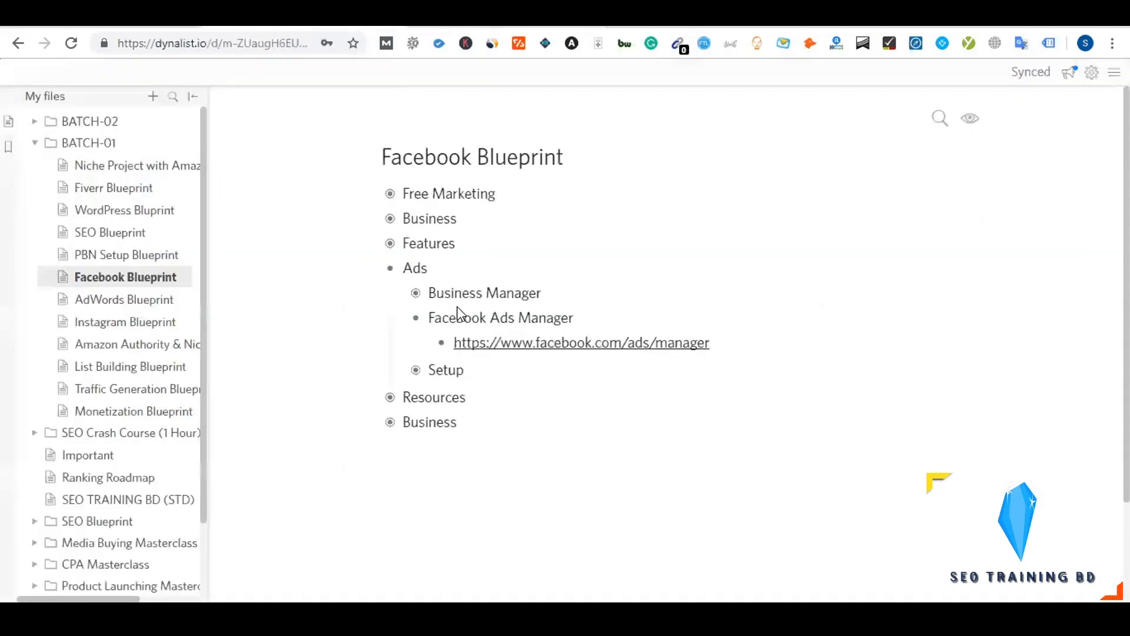
# Follow the facebook.com/ads/manager link under the Facebook Ads Manager item
pyautogui.click(420, 321)
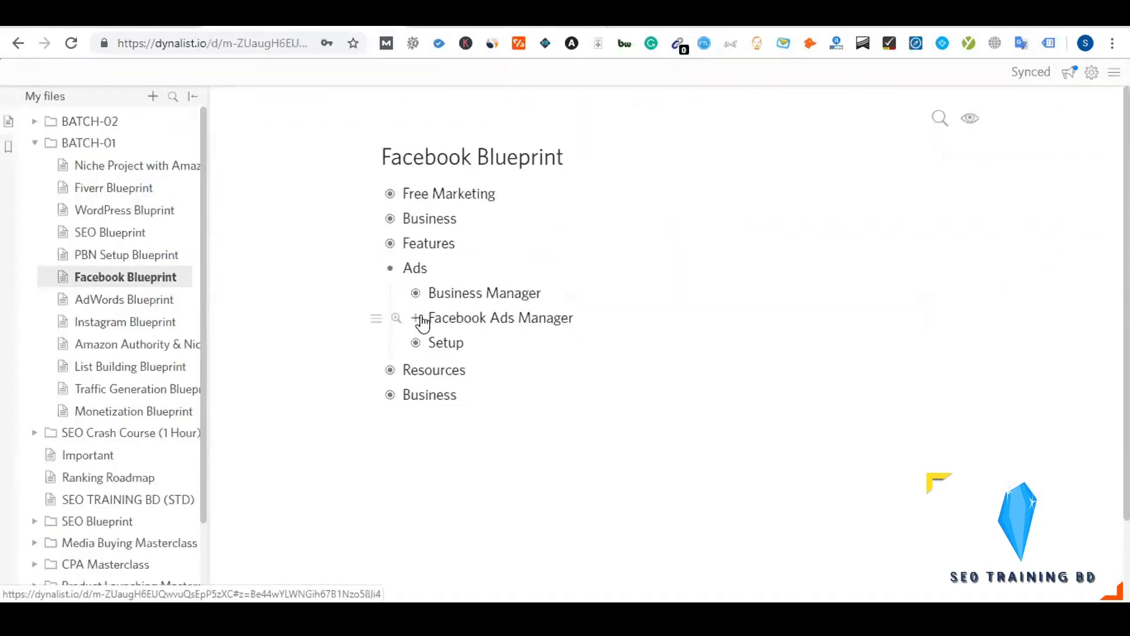
pyautogui.click(418, 319)
pyautogui.click(418, 319)
pyautogui.click(435, 318)
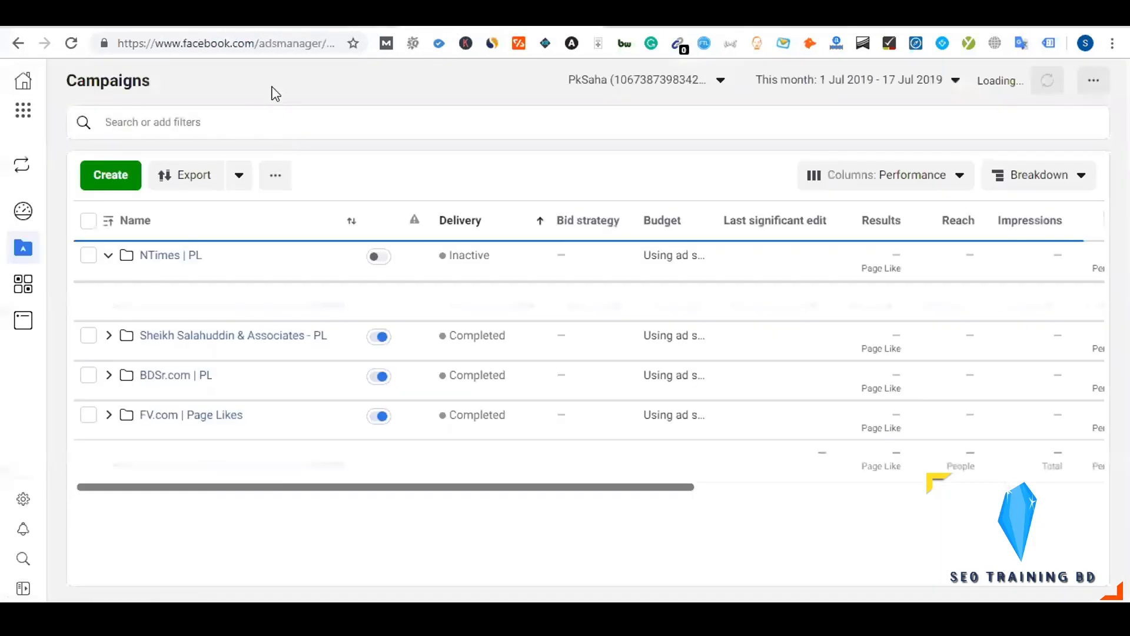
# Inspect the Ads Manager address and the four campaigns' end dates and $0.00 total spent
pyautogui.doubleClick(323, 44)
pyautogui.moveTo(230, 54); pyautogui.dragTo(113, 47)
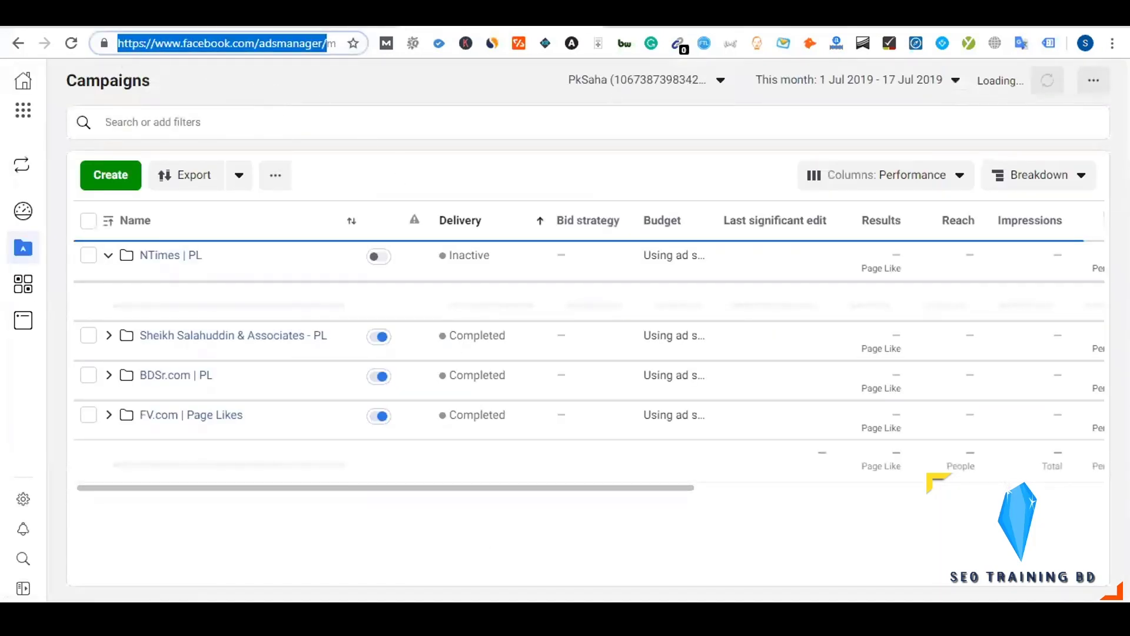
pyautogui.click(380, 488)
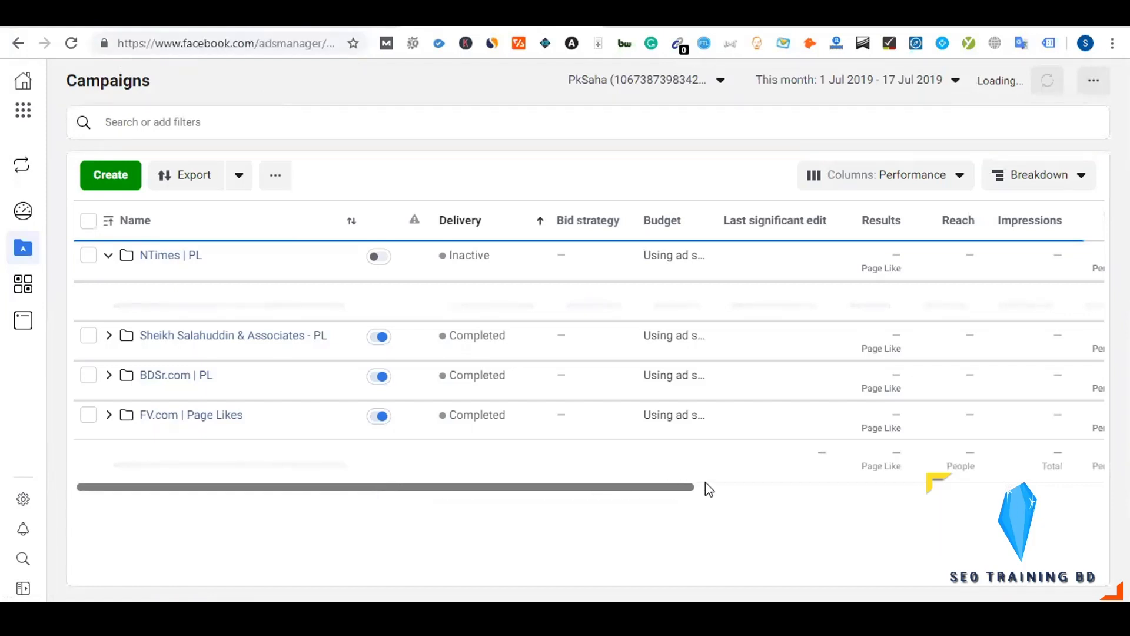
pyautogui.click(727, 488)
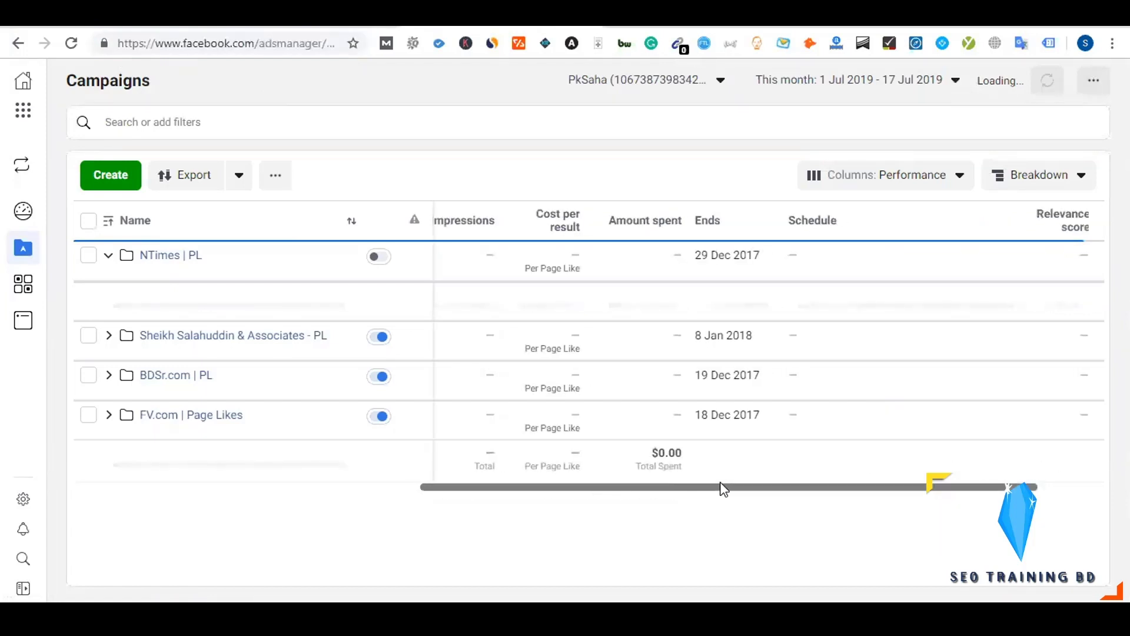
pyautogui.moveTo(699, 487); pyautogui.dragTo(386, 537)
pyautogui.click(386, 537)
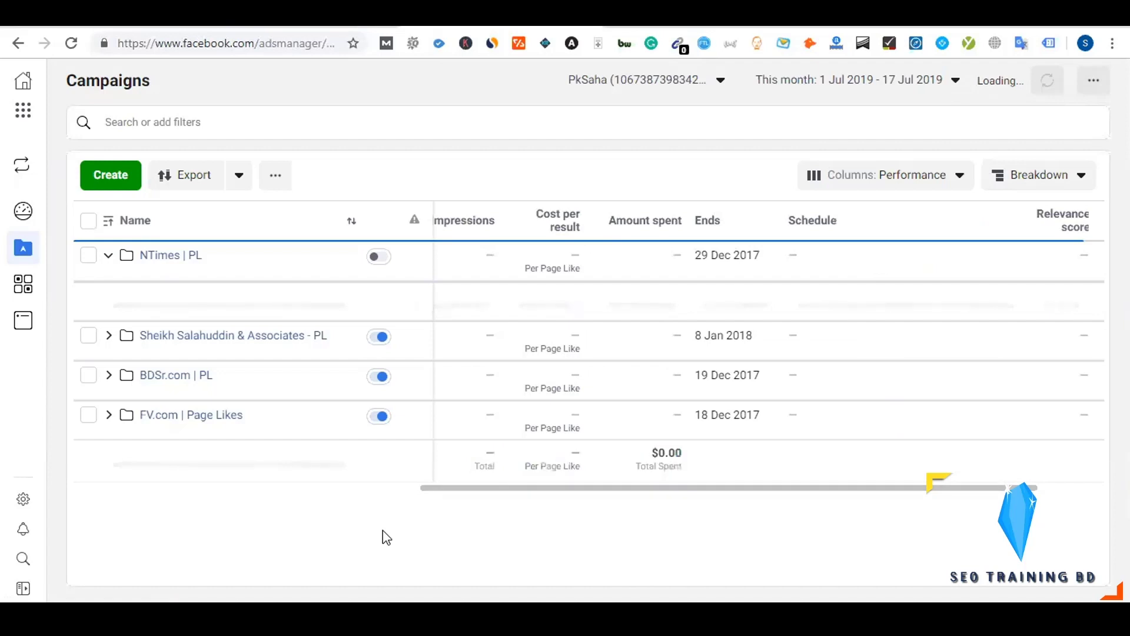
pyautogui.moveTo(482, 494); pyautogui.dragTo(122, 499)
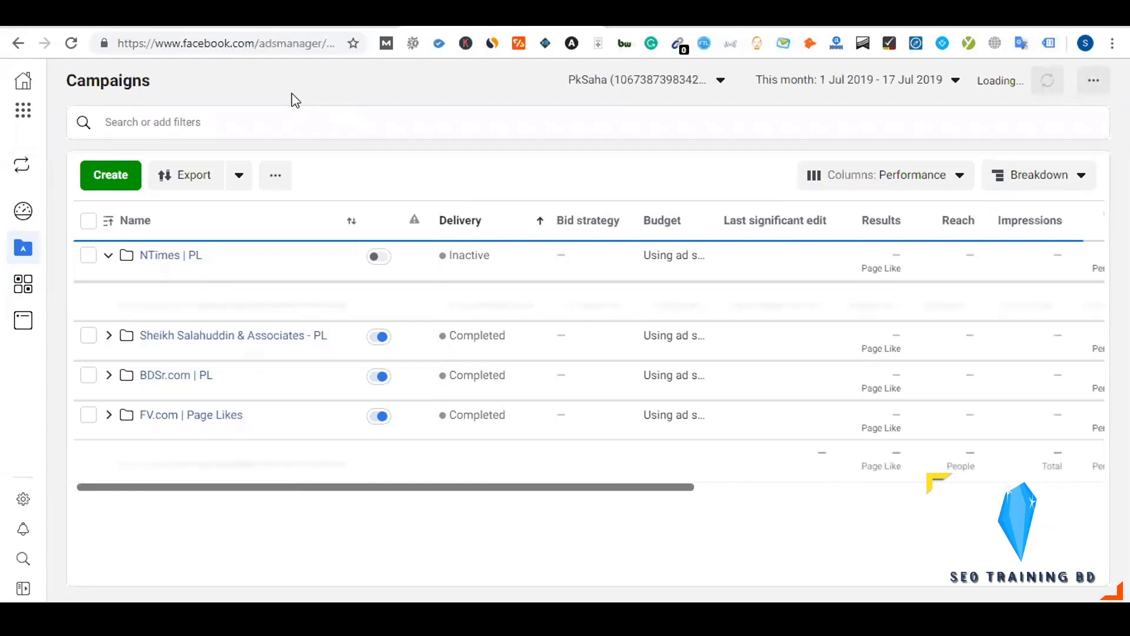
pyautogui.moveTo(323, 43); pyautogui.dragTo(99, 52)
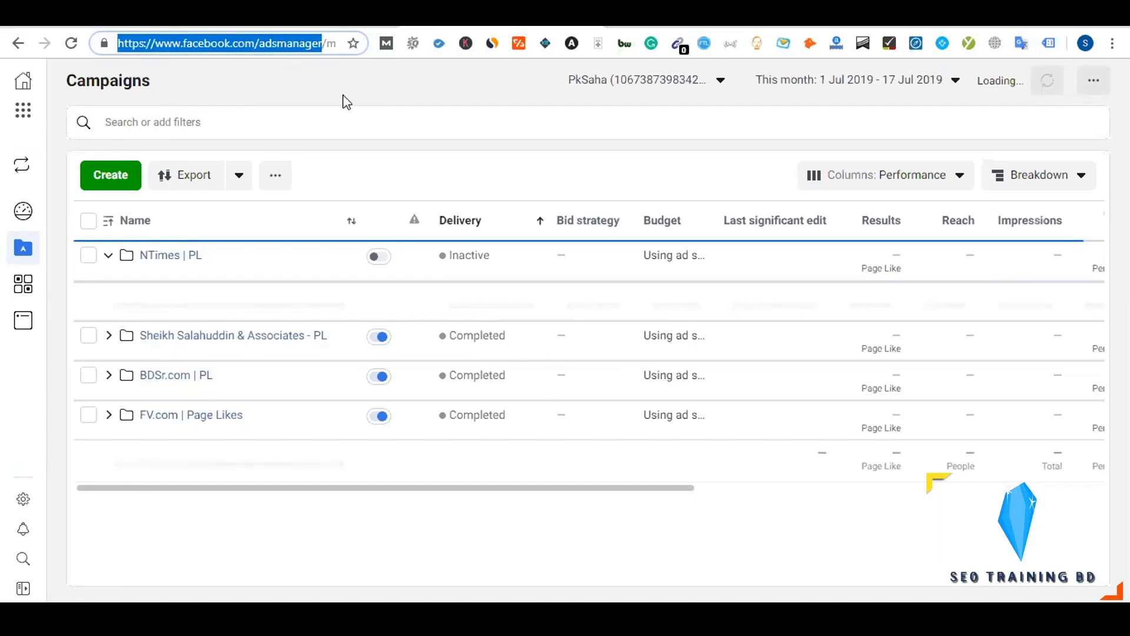
pyautogui.doubleClick(276, 44)
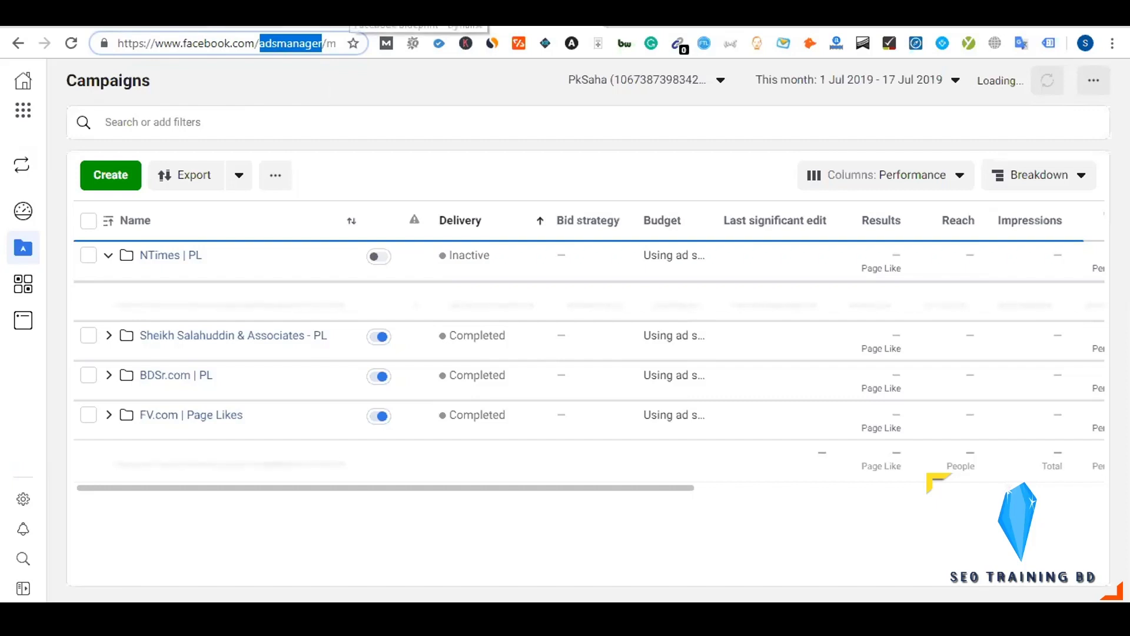
pyautogui.click(412, 16)
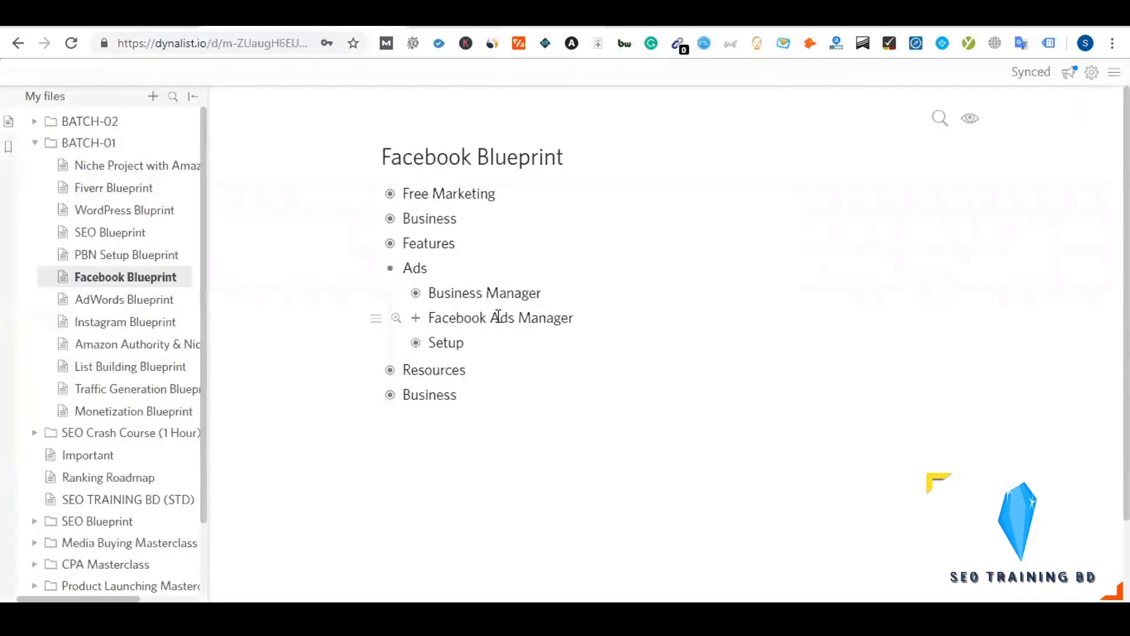
# Expand Business Manager in the outline, briefly toggling the Facebook Ads Manager item
pyautogui.click(417, 300)
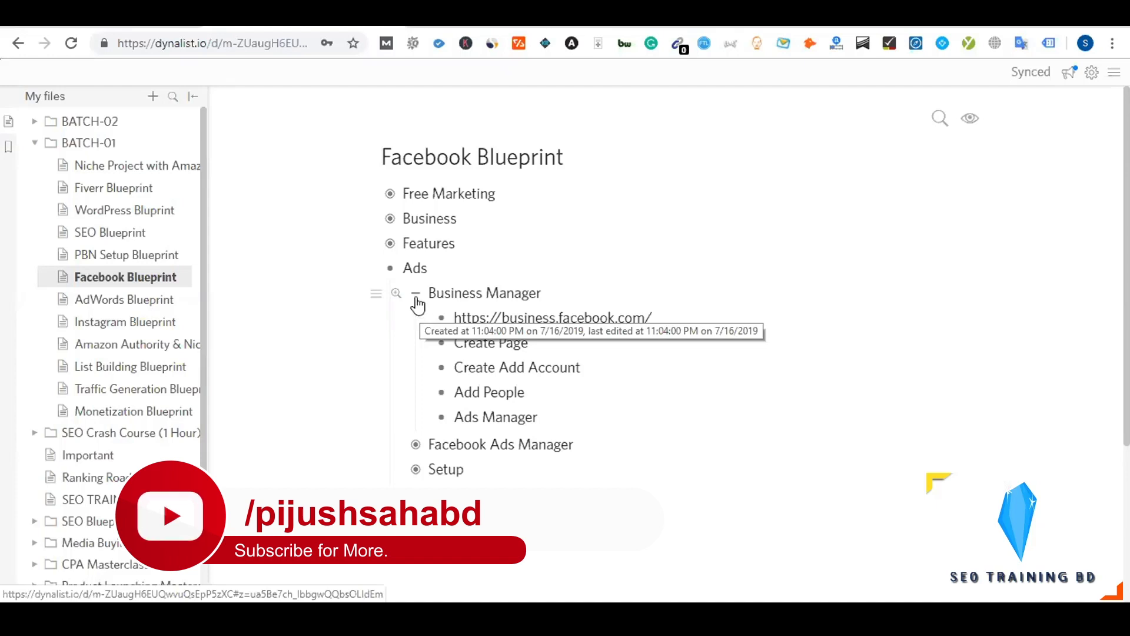
pyautogui.click(415, 293)
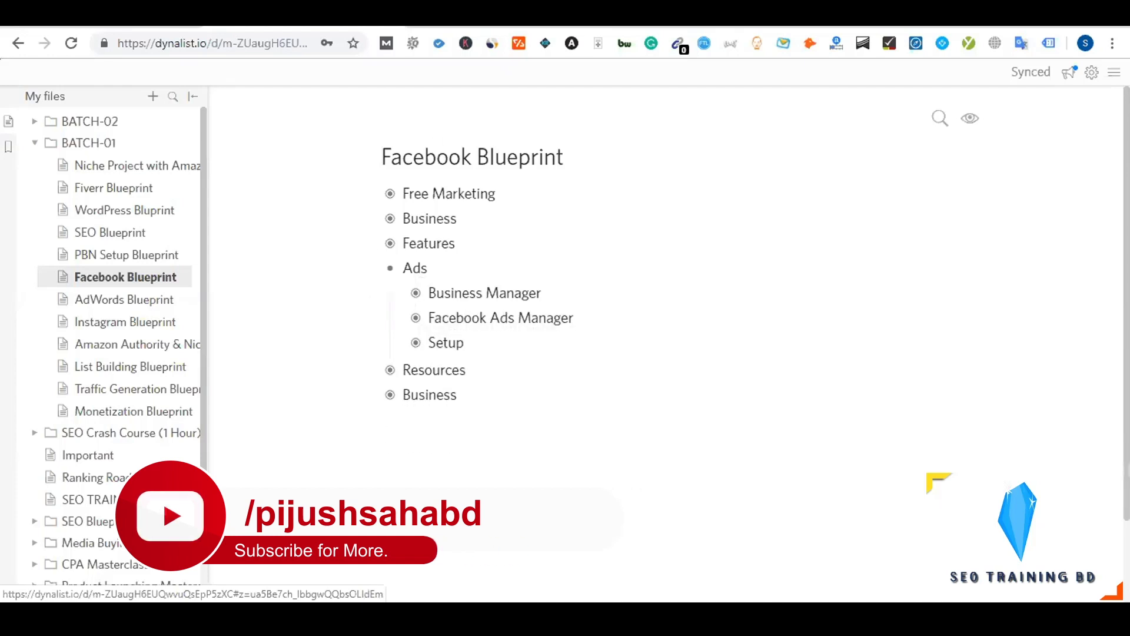
pyautogui.click(417, 296)
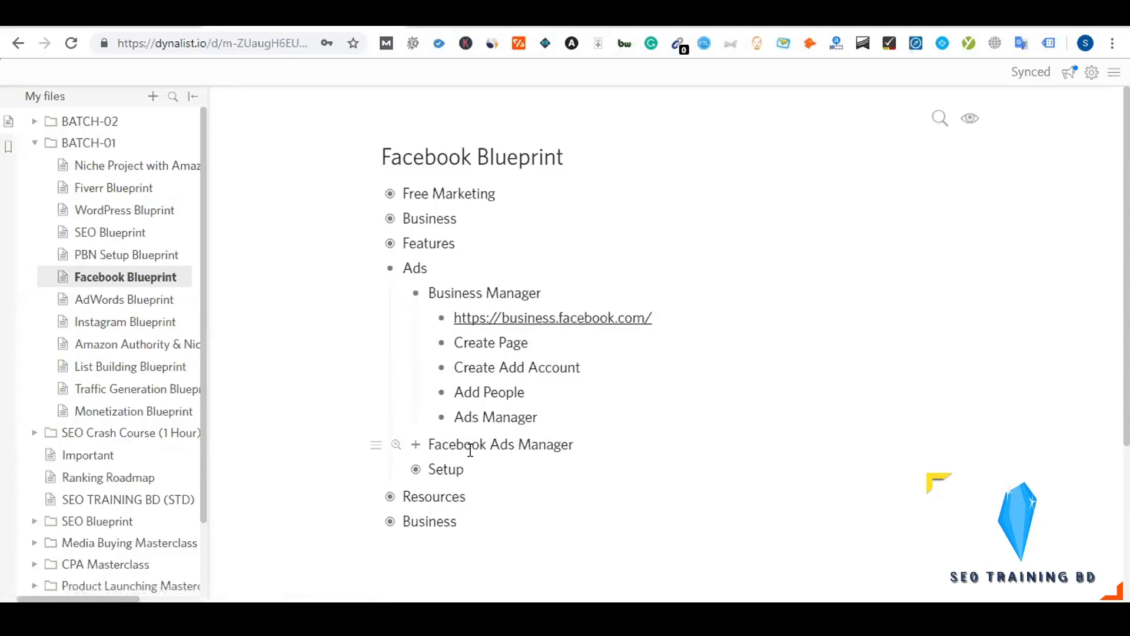
pyautogui.click(415, 451)
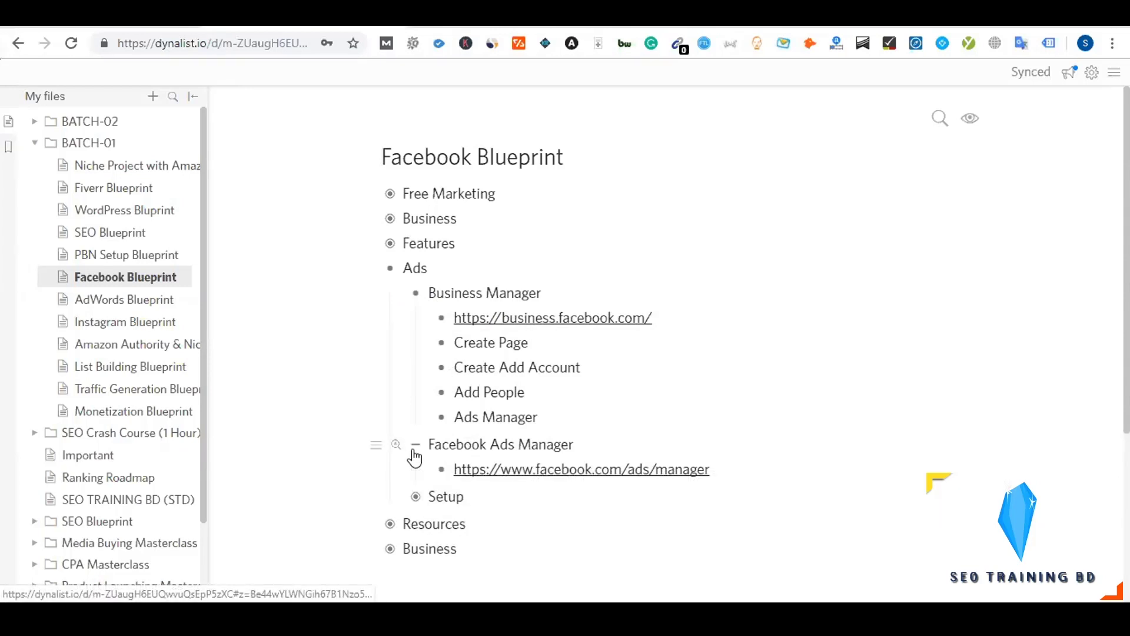
pyautogui.click(414, 453)
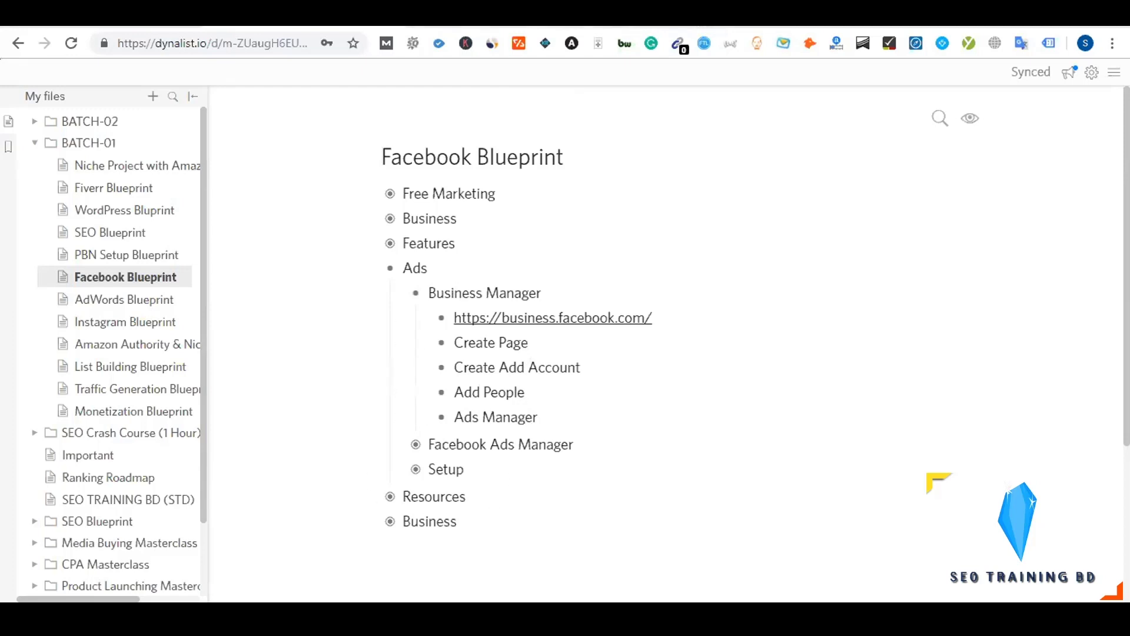
# Compare against the Ads Manager tab, ending with Business Manager's five sub-items expanded
pyautogui.hotkey('ctrl', 'Tab')
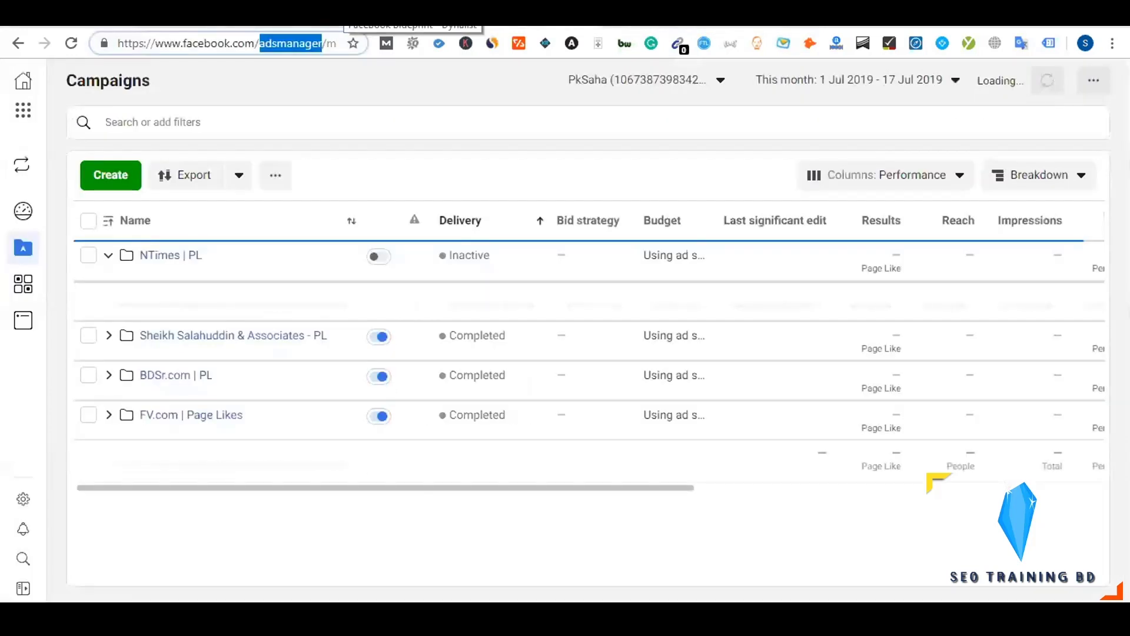
pyautogui.hotkey('ctrl', 'shift', 'Tab')
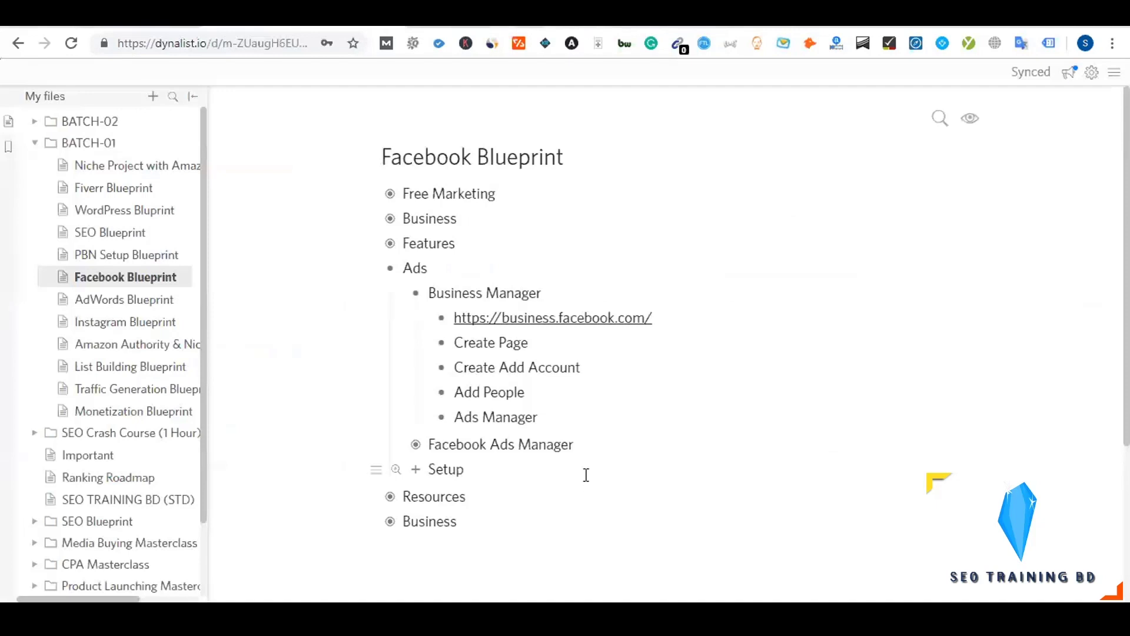
pyautogui.click(416, 297)
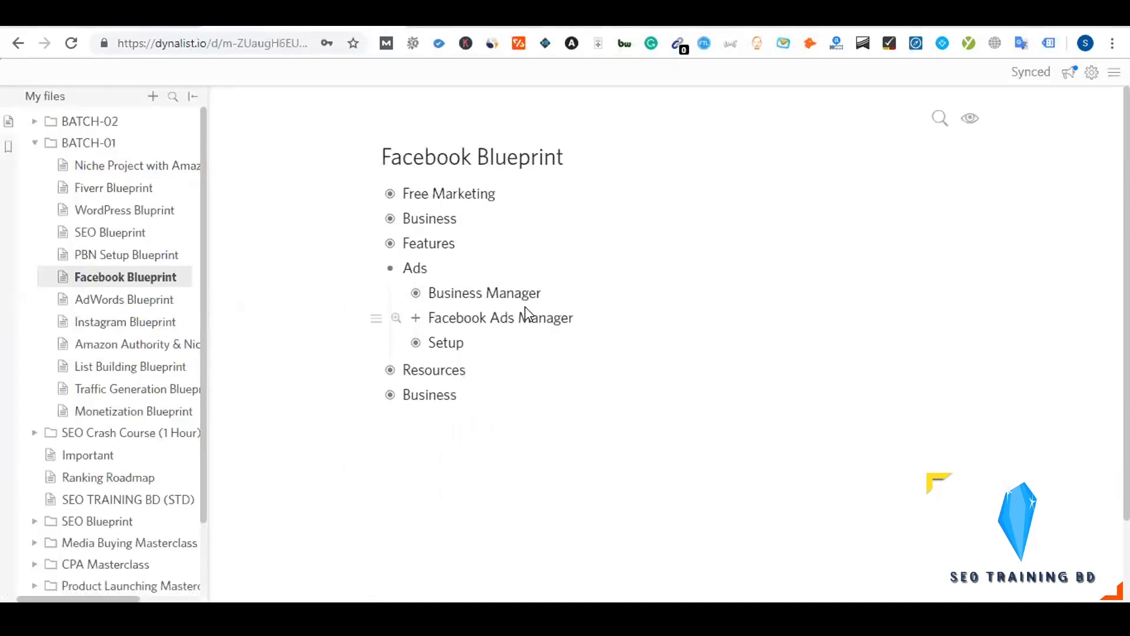
pyautogui.hotkey('ctrl', 'Tab')
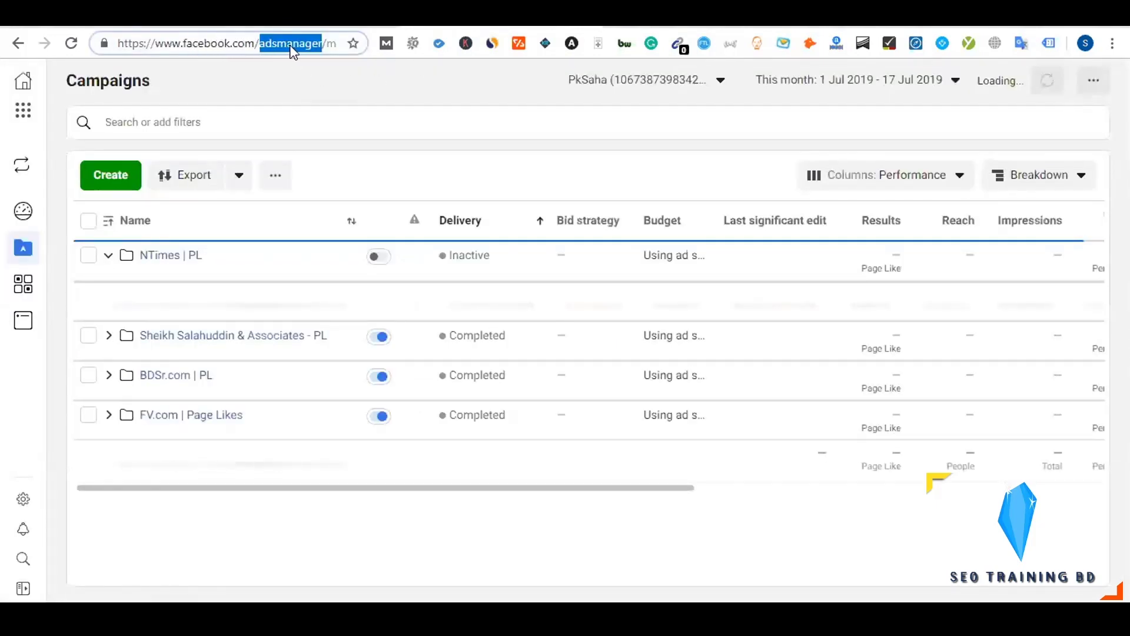
pyautogui.hotkey('ctrl', 'shift', 'Tab')
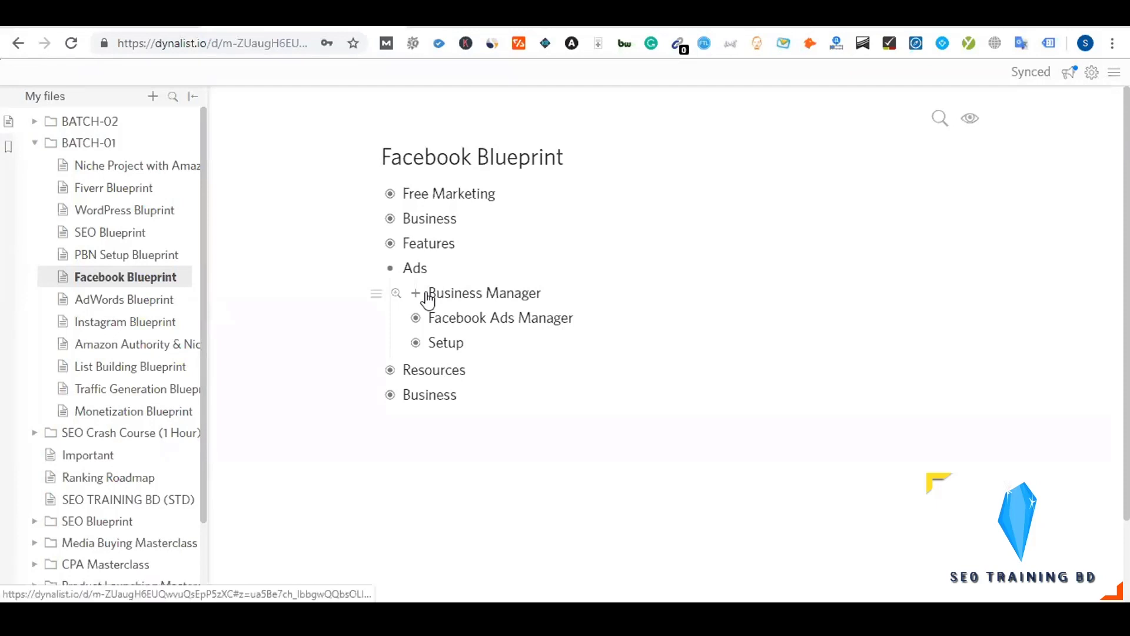
pyautogui.click(416, 295)
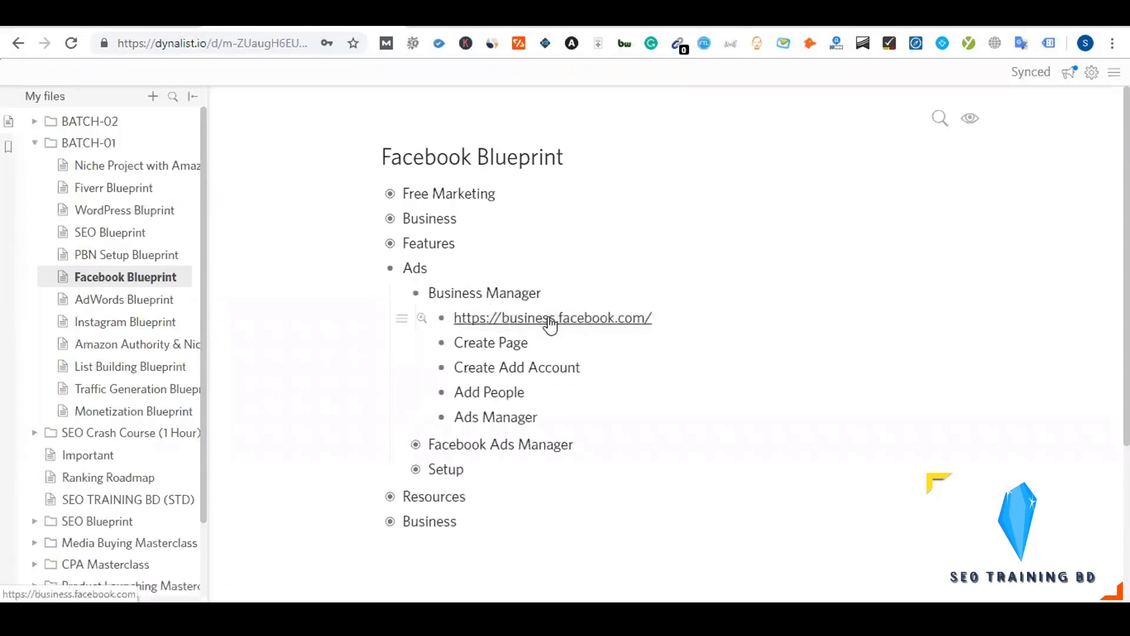
pyautogui.click(413, 295)
pyautogui.click(415, 294)
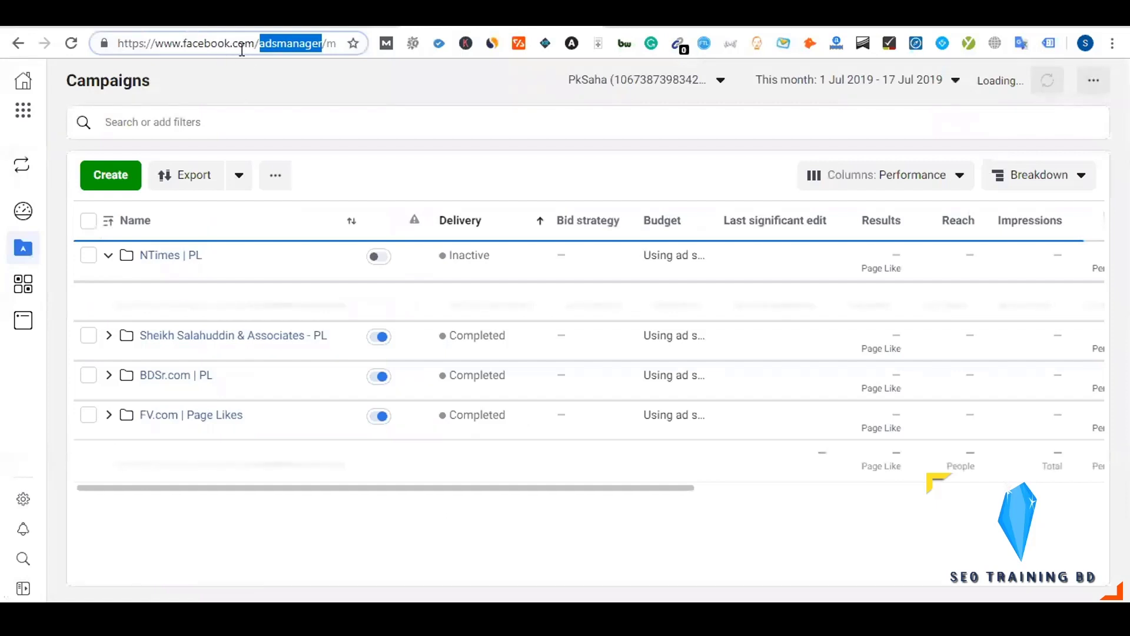
pyautogui.click(342, 18)
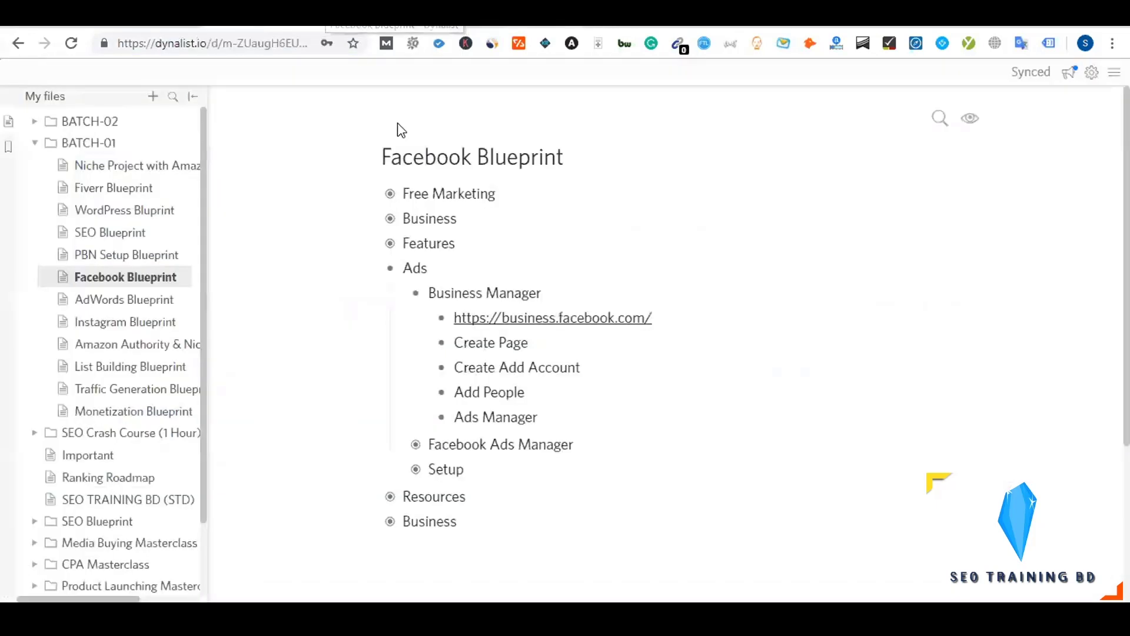
# Open business.facebook.com to NST's Home, then replace the address path with 'overview'
pyautogui.click(528, 330)
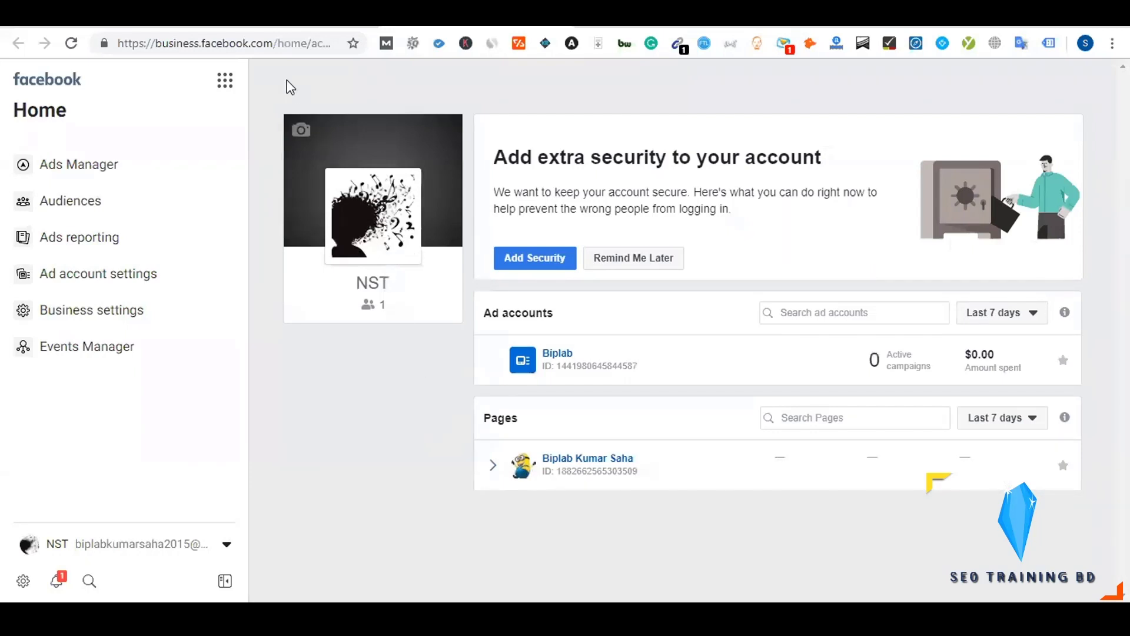
pyautogui.click(278, 43)
pyautogui.moveTo(295, 41); pyautogui.dragTo(404, 38)
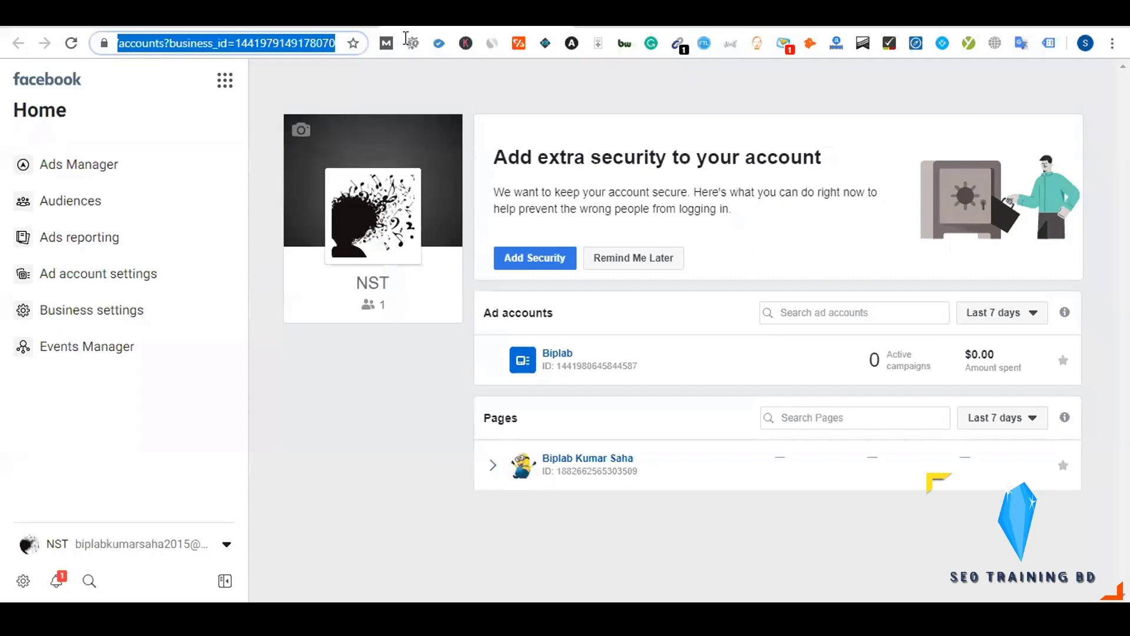
pyautogui.click(343, 88)
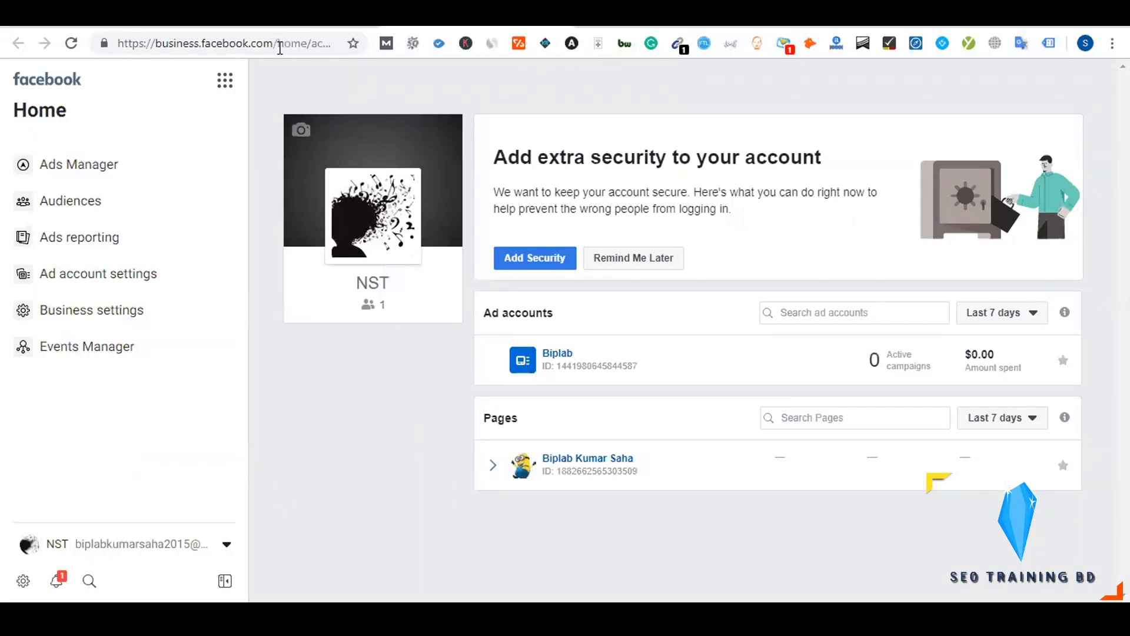
pyautogui.moveTo(278, 43); pyautogui.dragTo(406, 46)
pyautogui.click(350, 92)
pyautogui.moveTo(279, 45); pyautogui.dragTo(398, 103)
pyautogui.click(399, 102)
pyautogui.moveTo(279, 40); pyautogui.dragTo(412, 24)
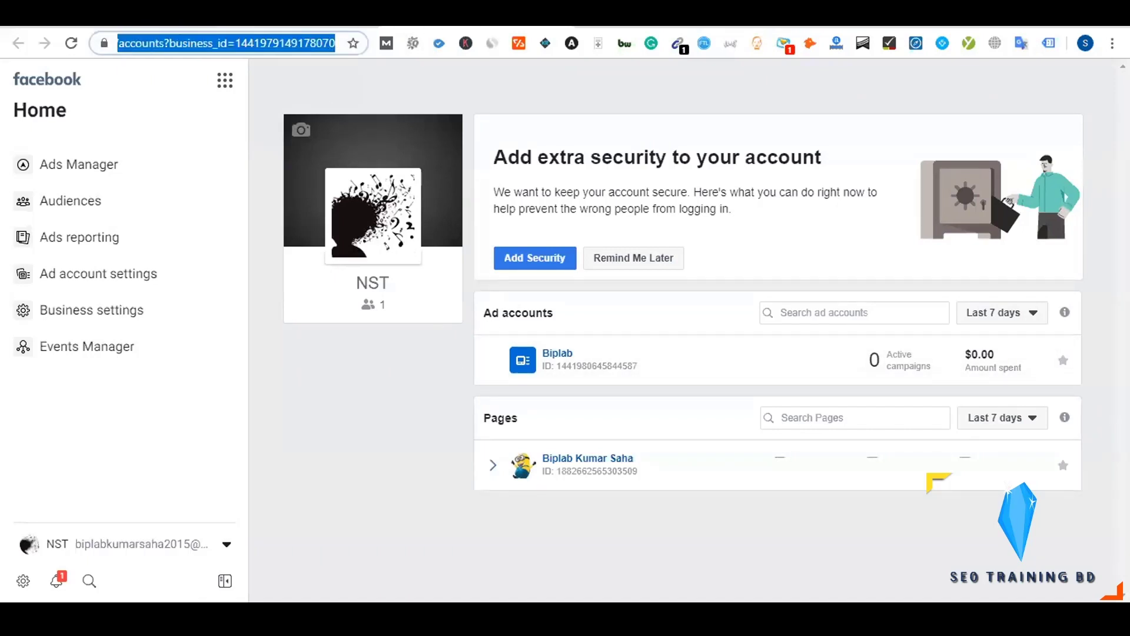
pyautogui.write('over')
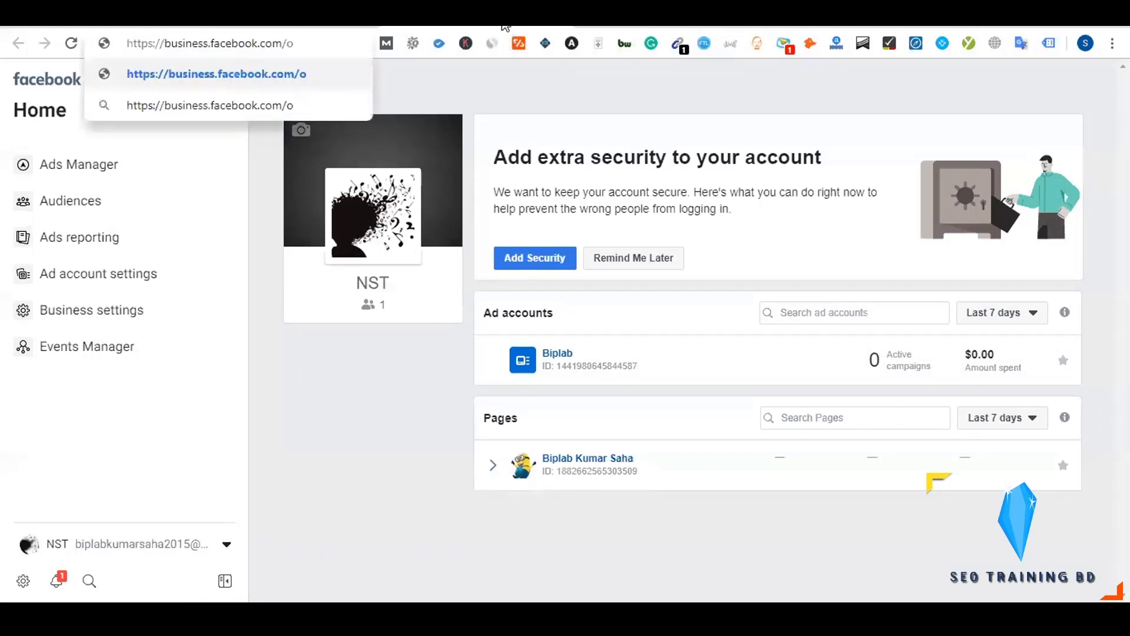
pyautogui.write('view')
# Load the Business Manager overview page and start creating a new Business Manager account
pyautogui.press('Return')
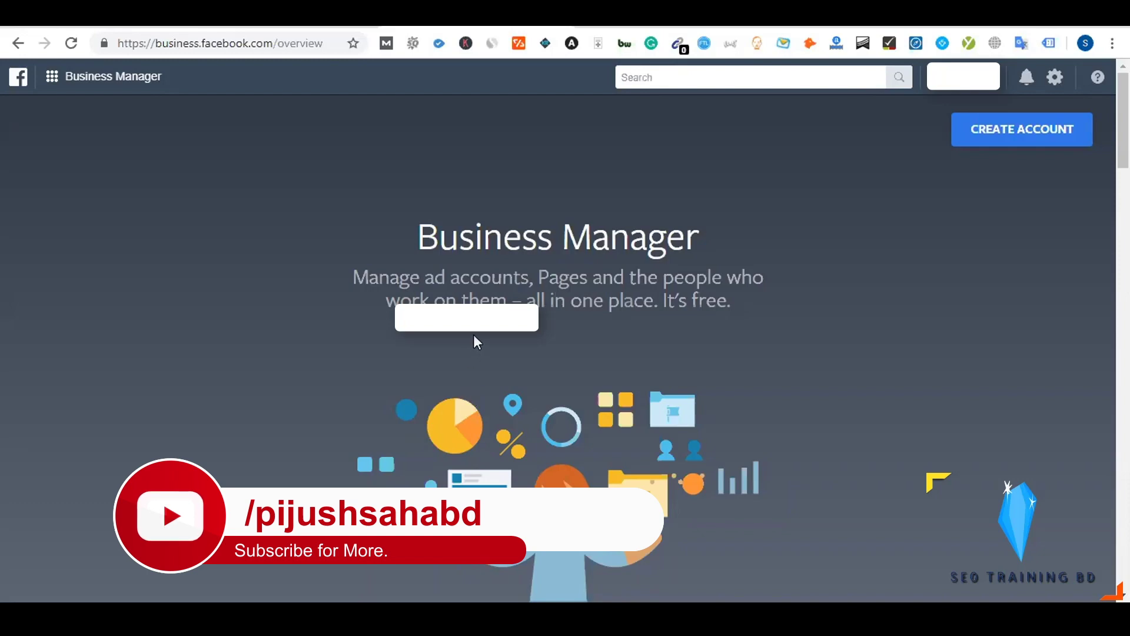
pyautogui.scroll(-15, 473, 294)
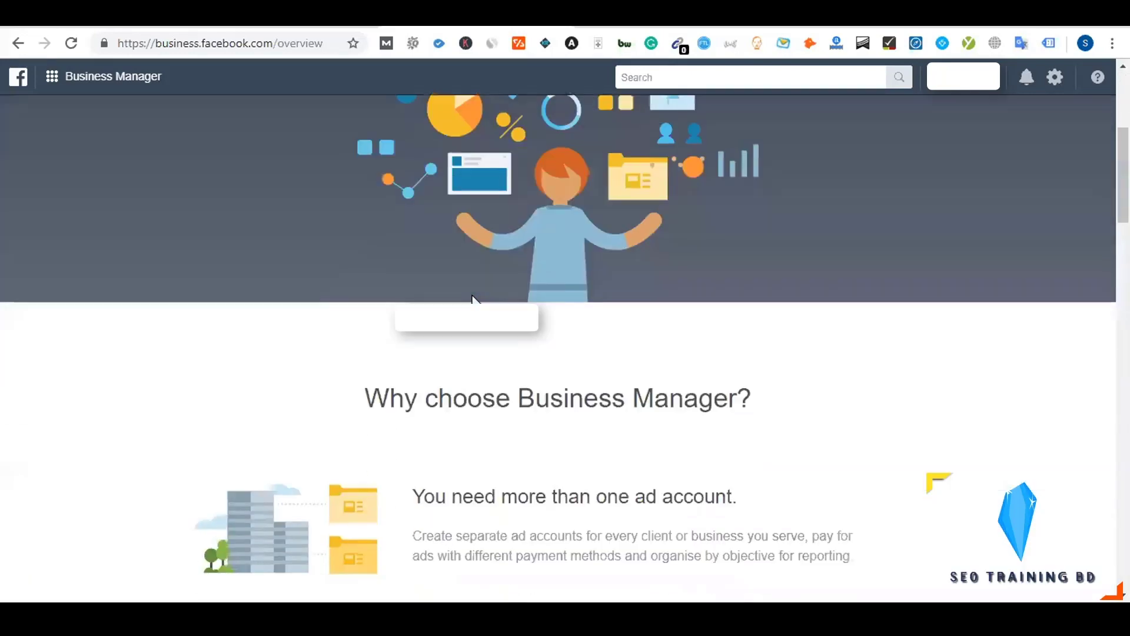
pyautogui.scroll(-10, 473, 295)
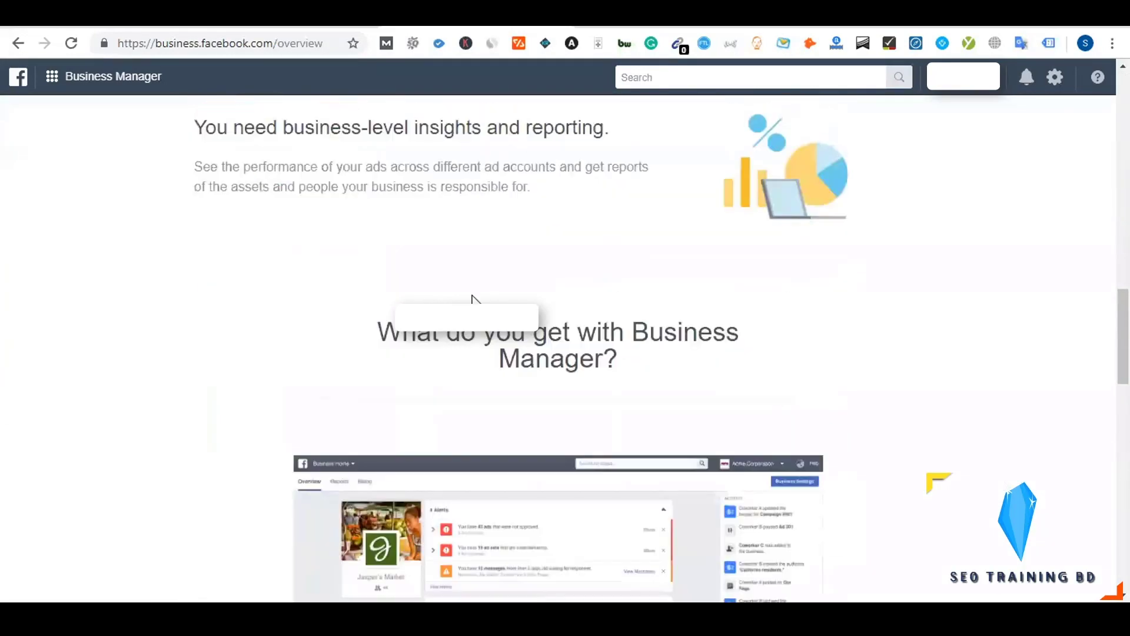
pyautogui.scroll(20, 472, 298)
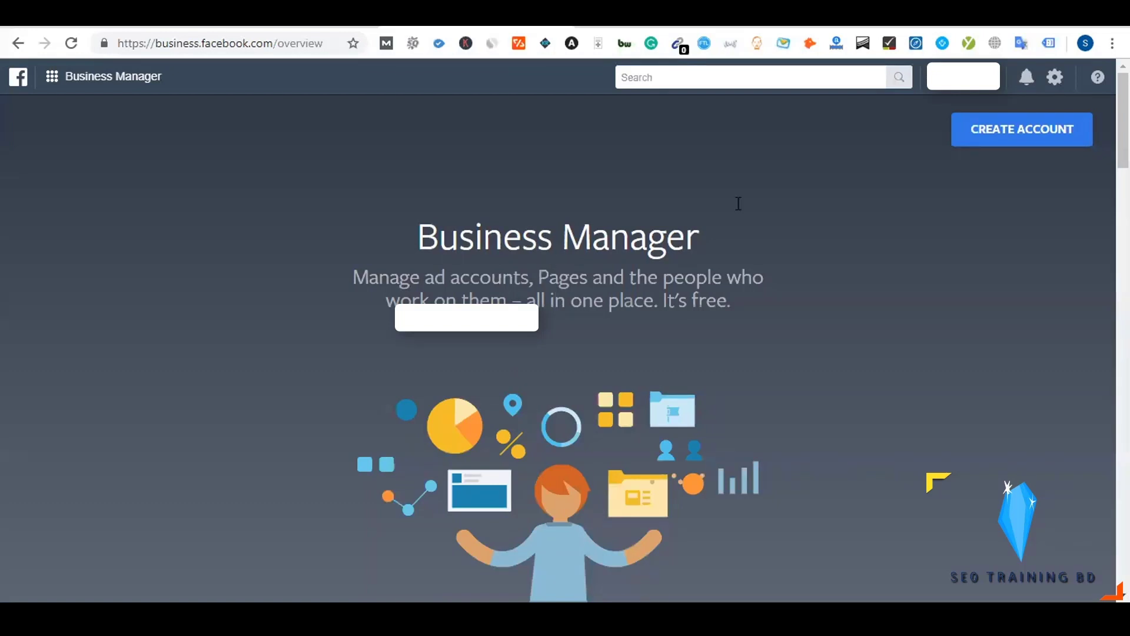
pyautogui.click(1031, 141)
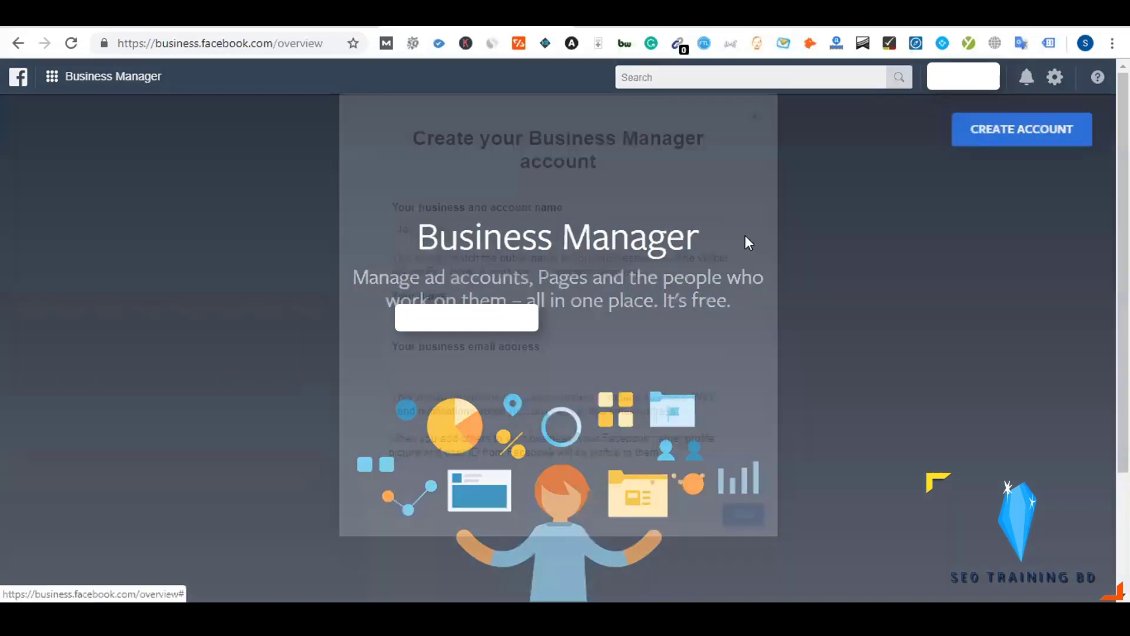
# Open the new account form and enter 'SEO Traning BD' as the business name
pyautogui.click(433, 229)
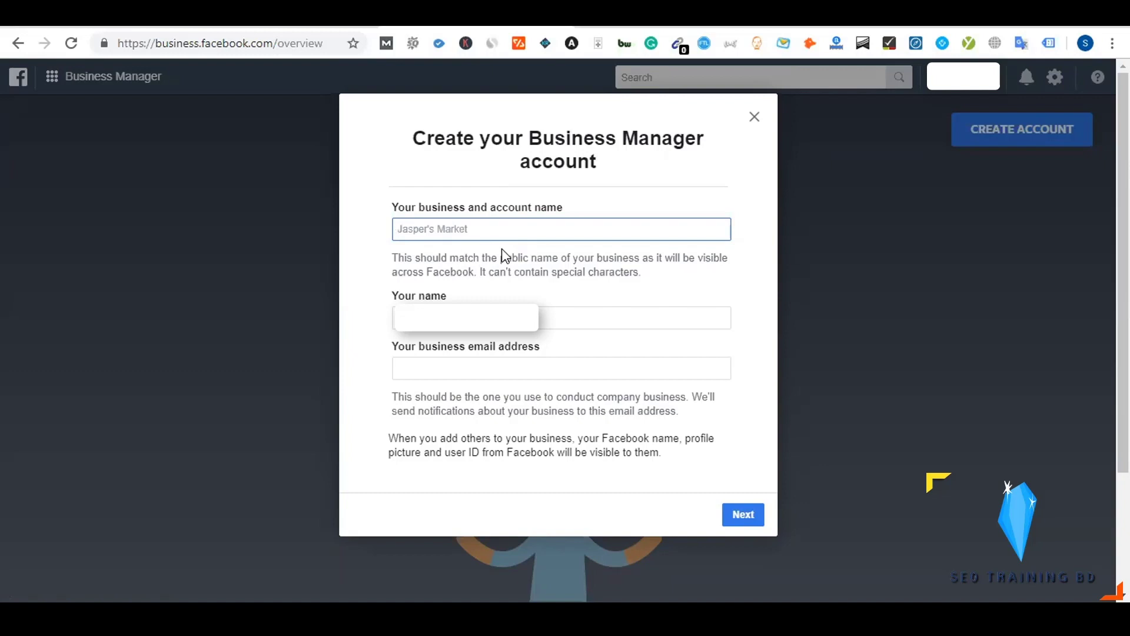
pyautogui.write('SEO Traning BD')
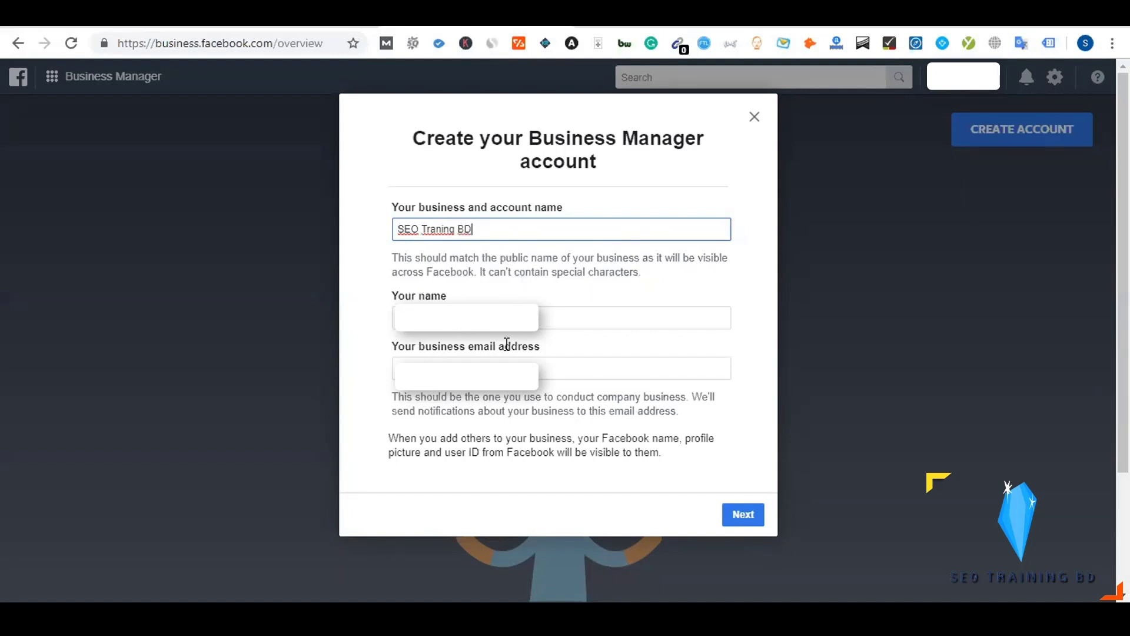
# Fill in the Your name and business email fields, rechecking the business name
pyautogui.scroll(-2, 504, 342)
pyautogui.click(428, 287)
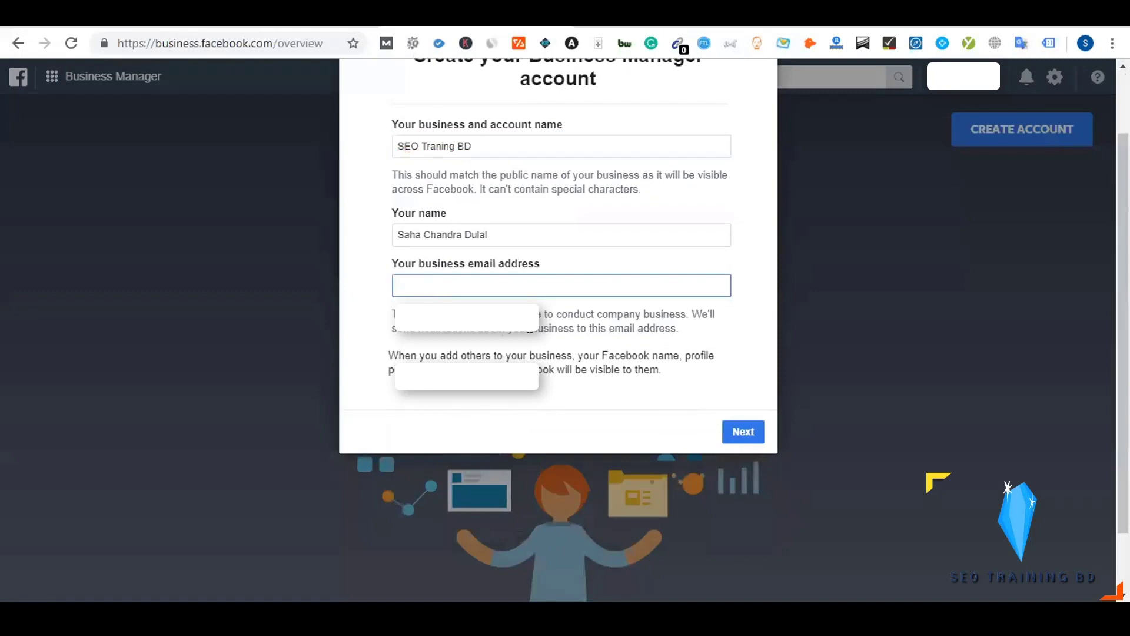
pyautogui.scroll(2, 532, 333)
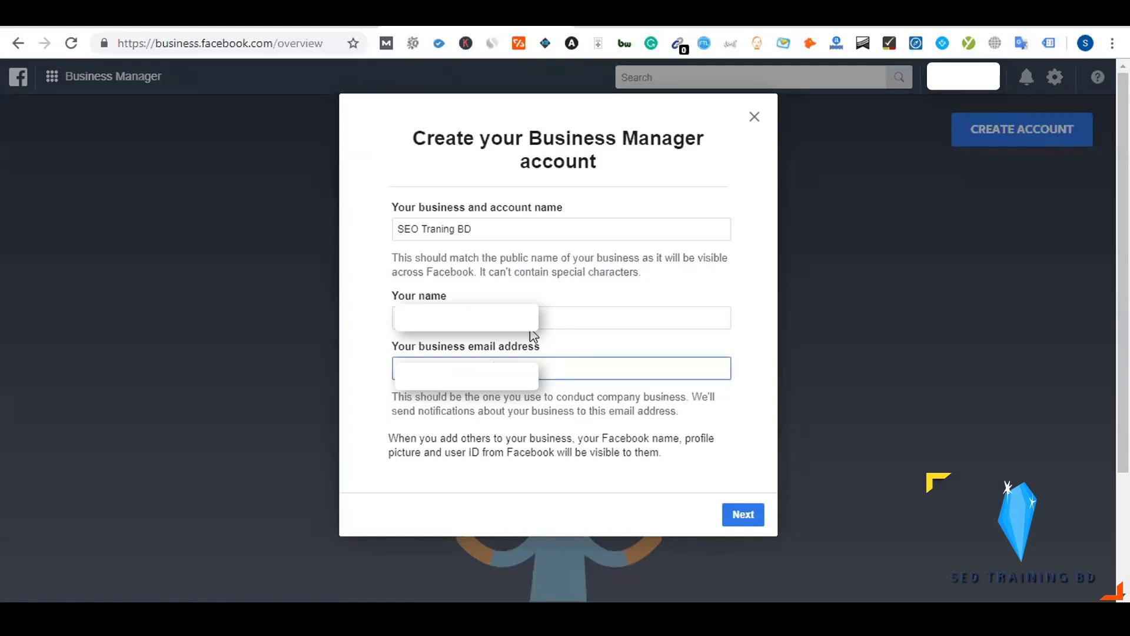
pyautogui.click(532, 327)
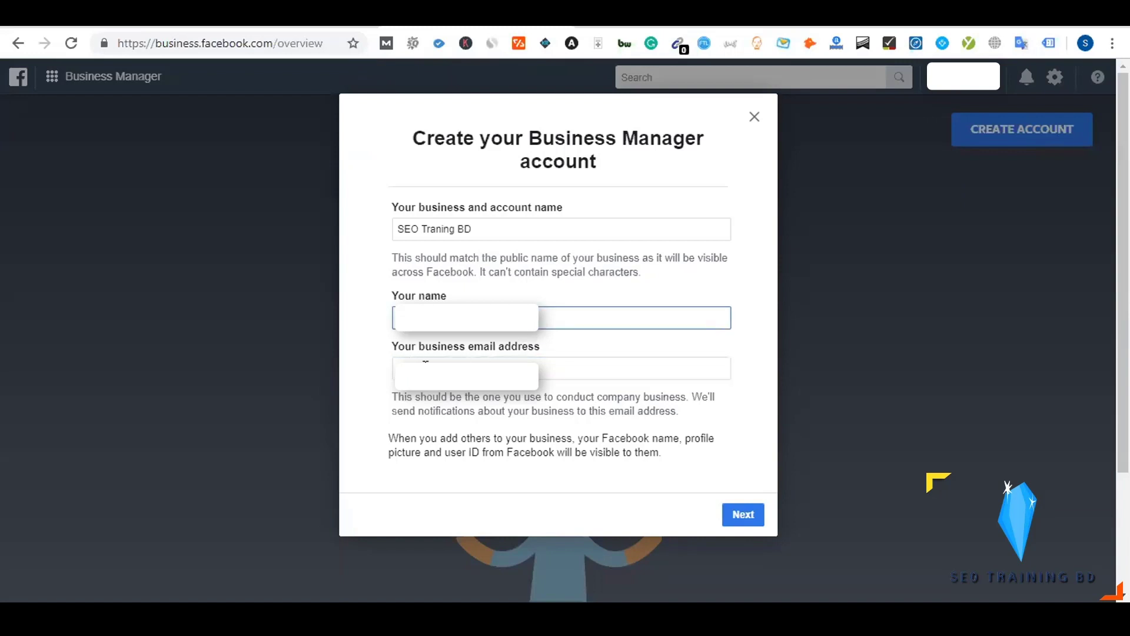
pyautogui.press('Tab')
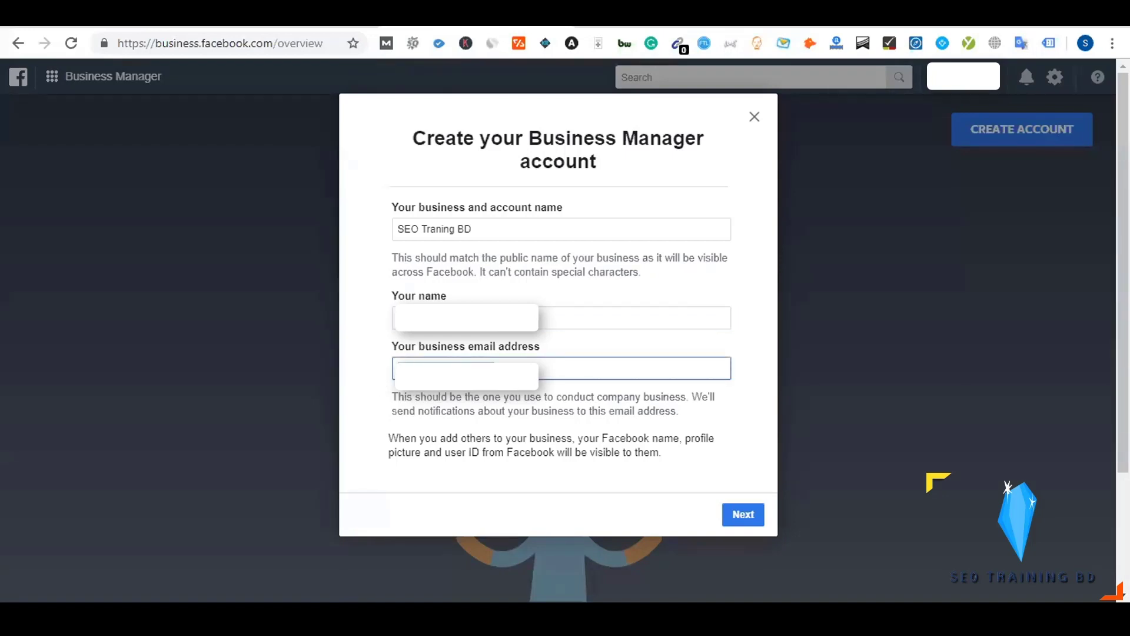
pyautogui.click(504, 392)
pyautogui.click(396, 375)
pyautogui.moveTo(479, 229); pyautogui.dragTo(398, 230)
pyautogui.click(375, 252)
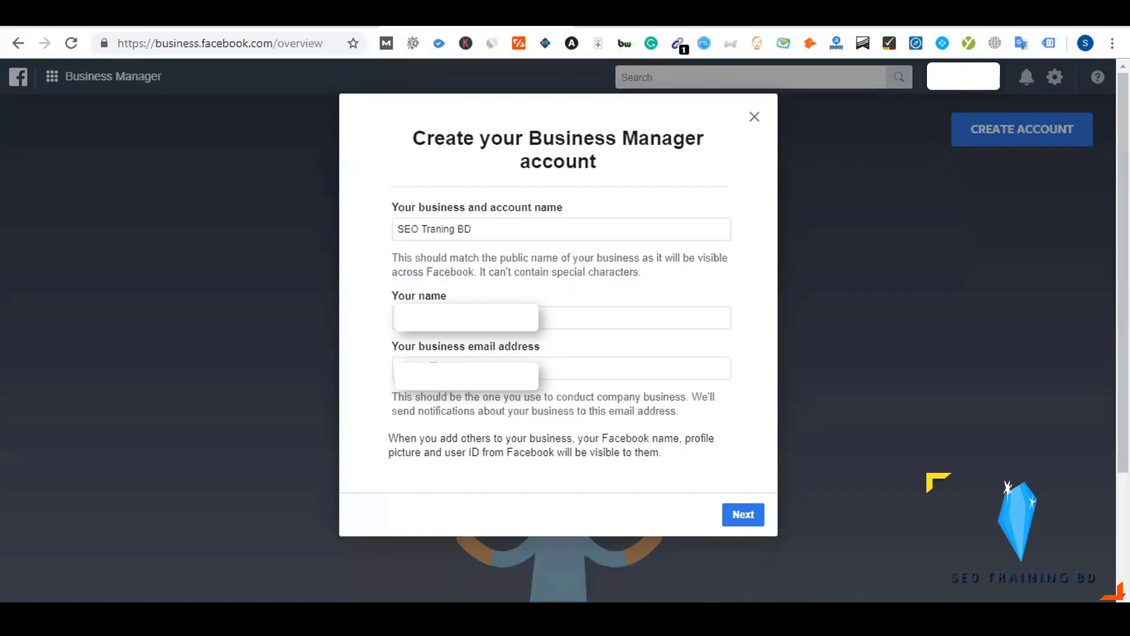
pyautogui.click(545, 368)
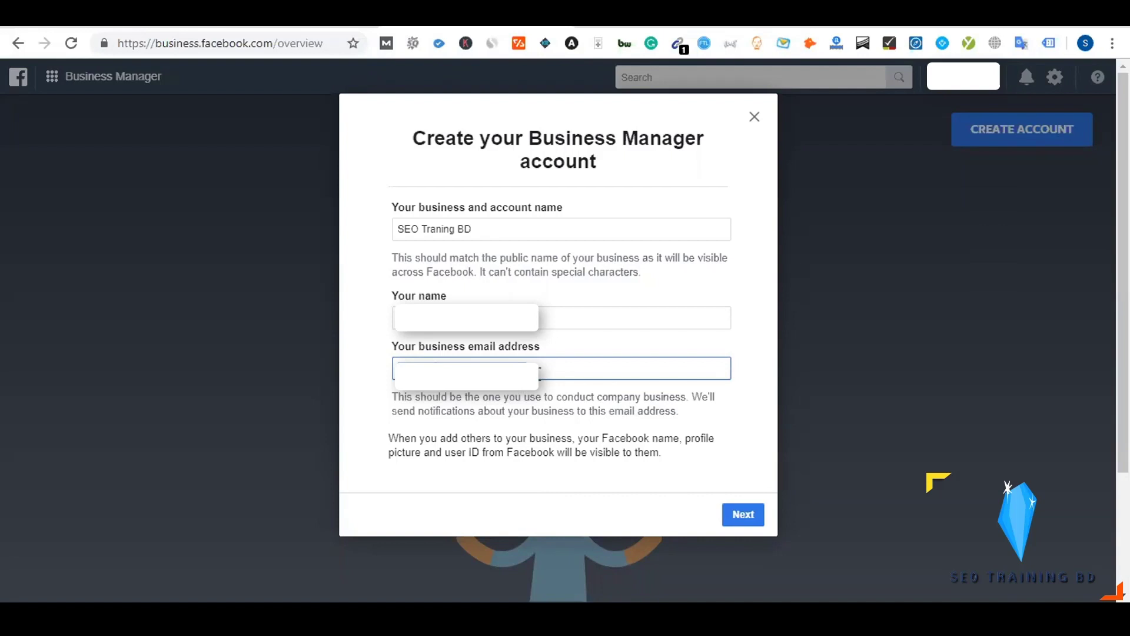
# Continue to the business details and choose Bangladesh as the country
pyautogui.click(743, 515)
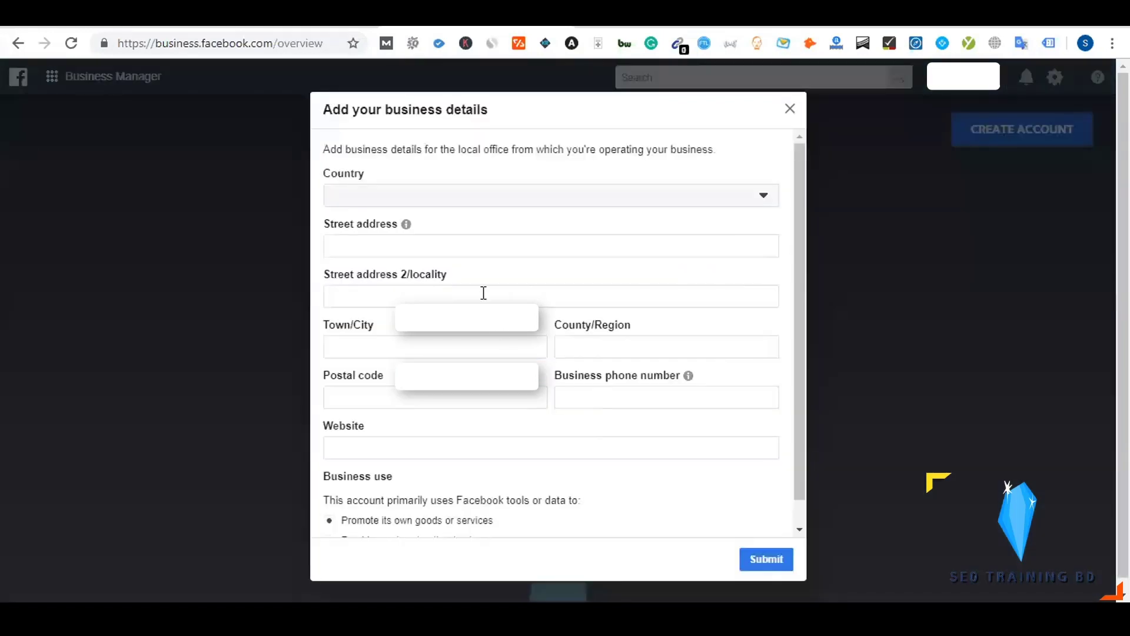
pyautogui.scroll(-1, 481, 294)
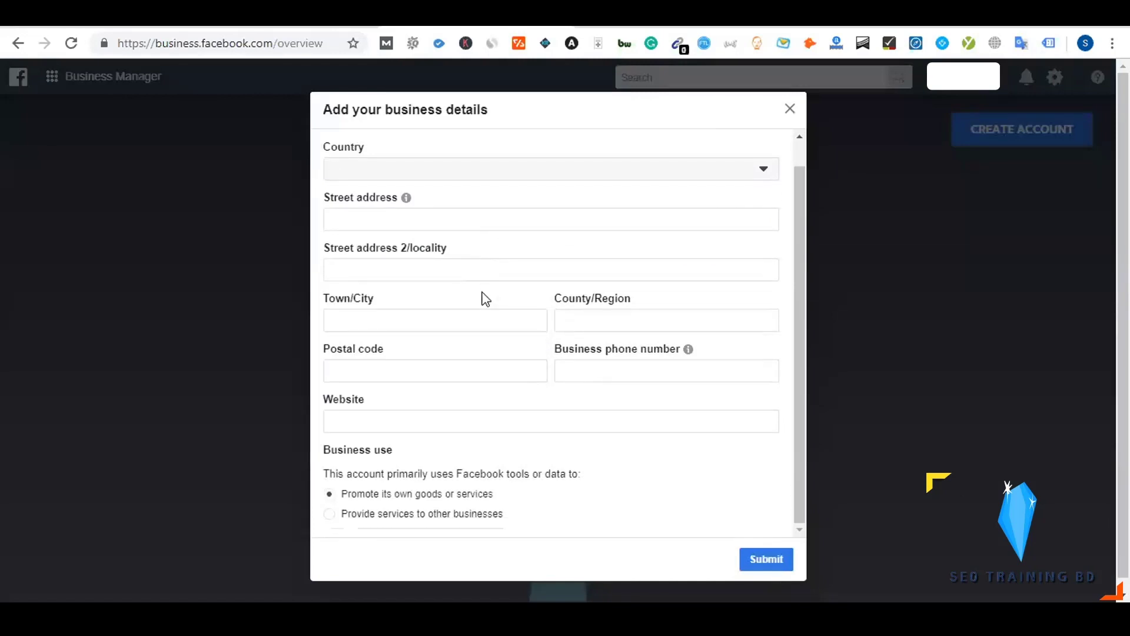
pyautogui.scroll(1, 482, 293)
pyautogui.click(386, 193)
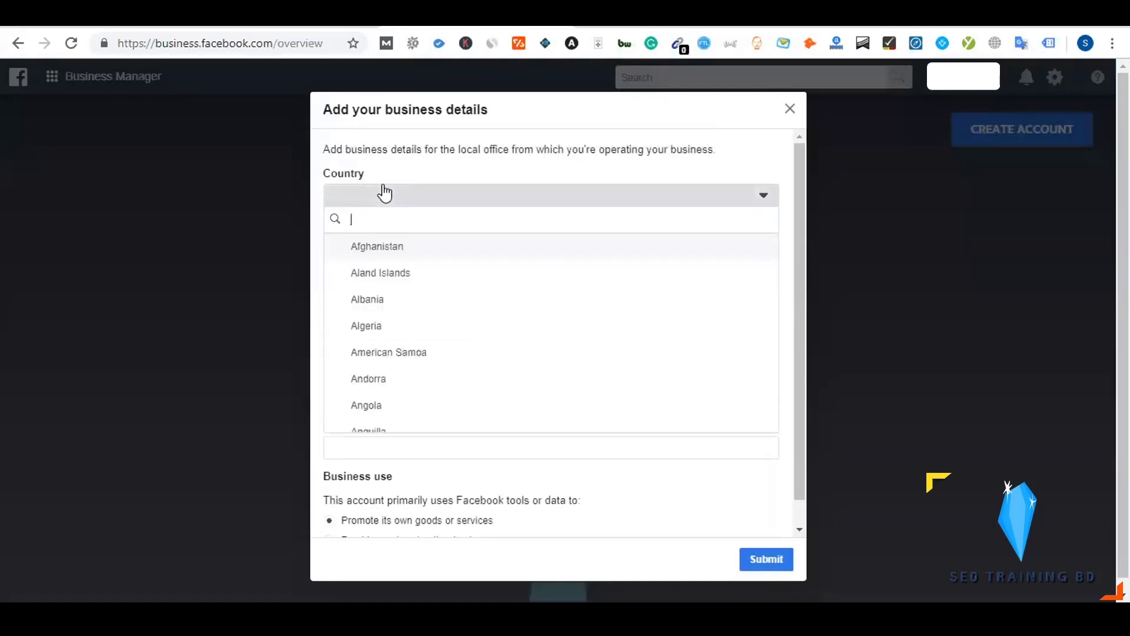
pyautogui.write('ab')
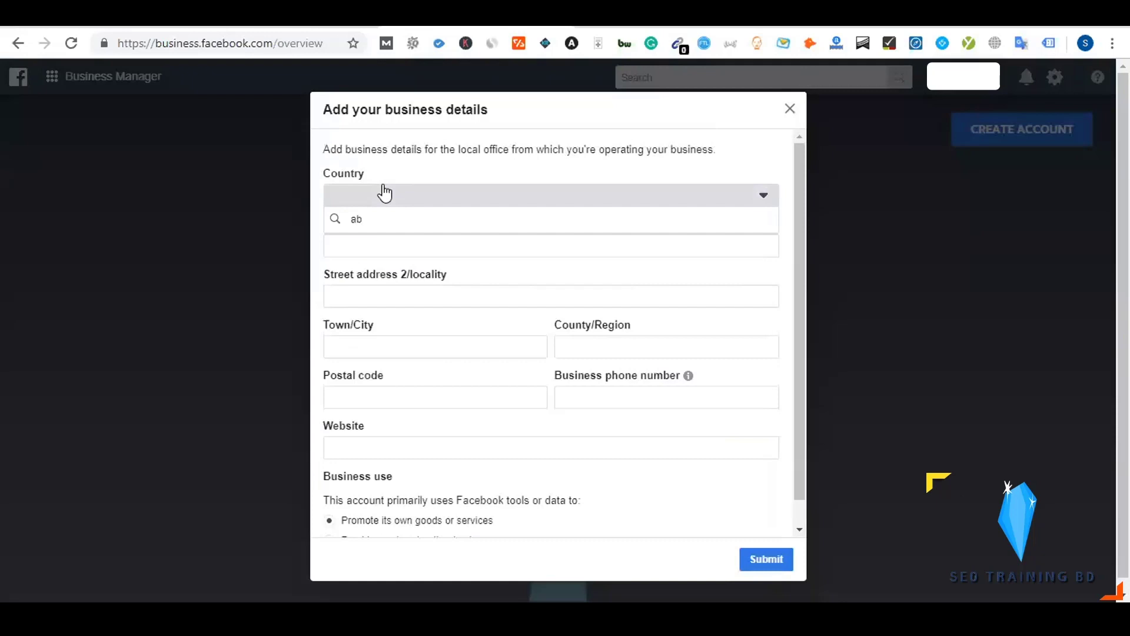
pyautogui.press('BackSpace')
pyautogui.press('BackSpace')
pyautogui.write('ba')
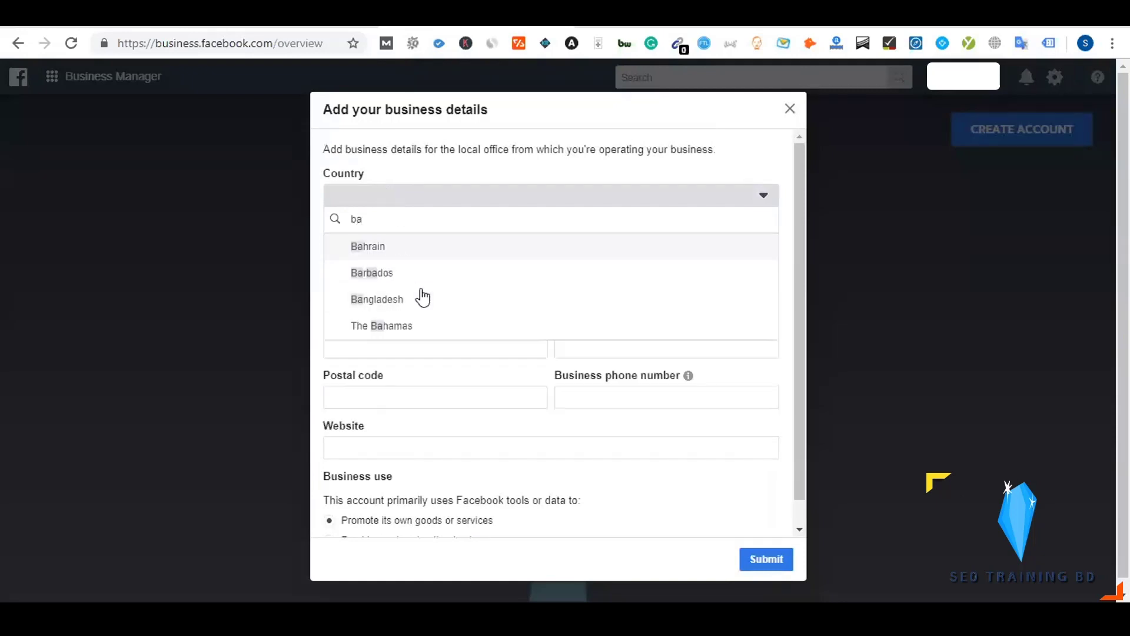
pyautogui.click(421, 299)
# Enter street address Kalbagan, remove 'Lane' from line two, and choose serving other businesses
pyautogui.click(384, 248)
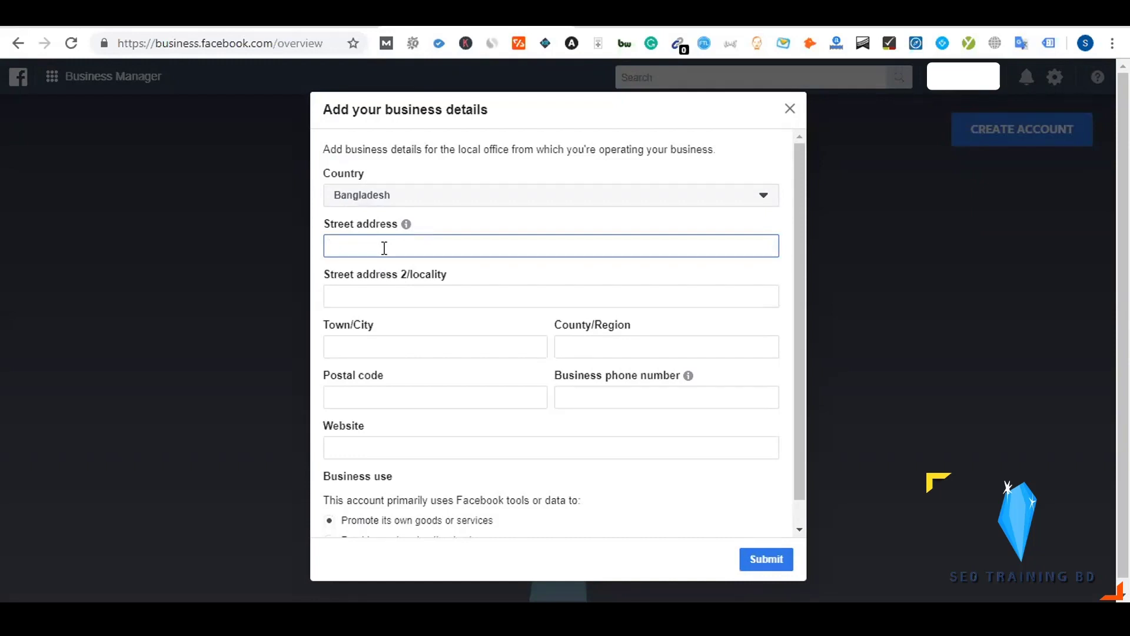
pyautogui.write('Kalbagan')
pyautogui.doubleClick(384, 247)
pyautogui.click(401, 344)
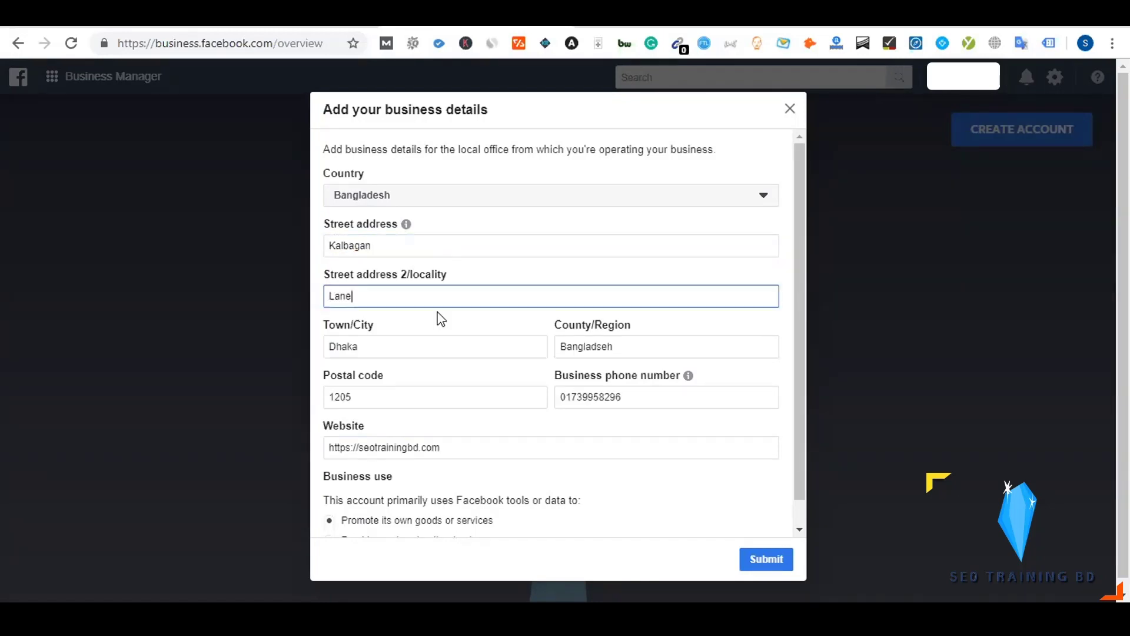
pyautogui.doubleClick(394, 298)
pyautogui.press('BackSpace')
pyautogui.scroll(-1, 432, 319)
pyautogui.scroll(-1, 432, 319)
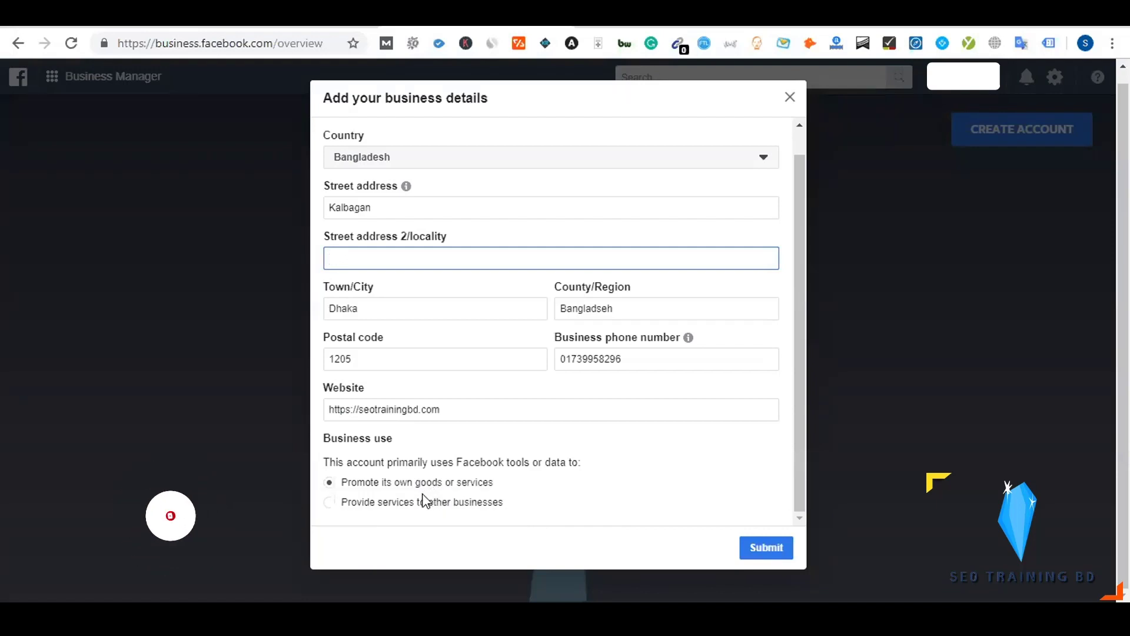
pyautogui.click(405, 504)
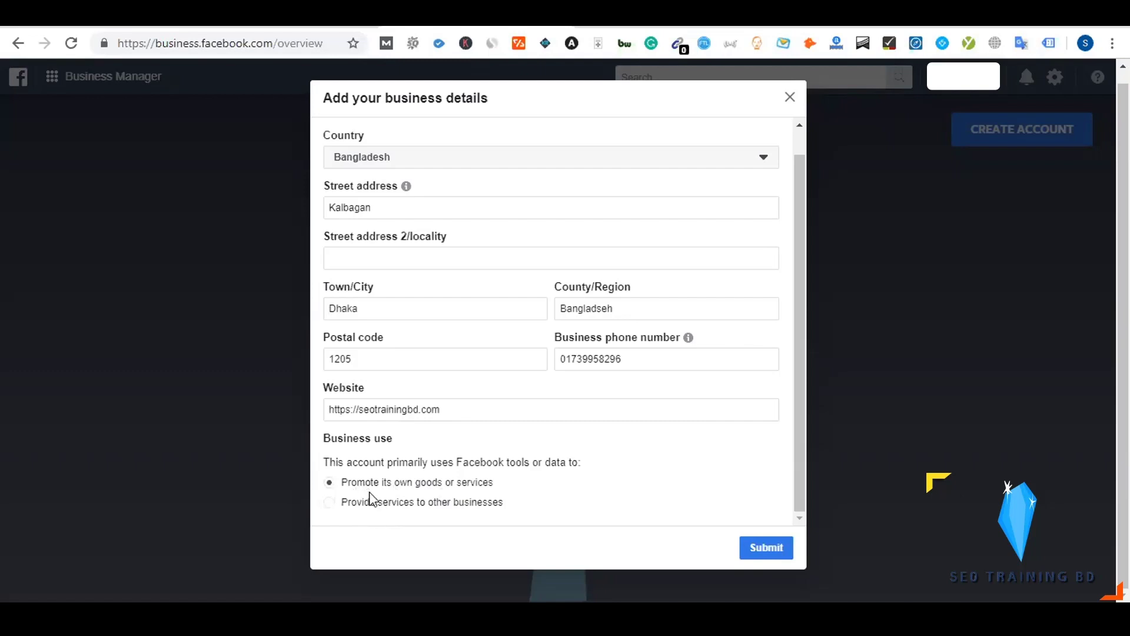
# Add the +88 prefix to the business phone number and resubmit the details
pyautogui.click(762, 549)
pyautogui.moveTo(593, 356)
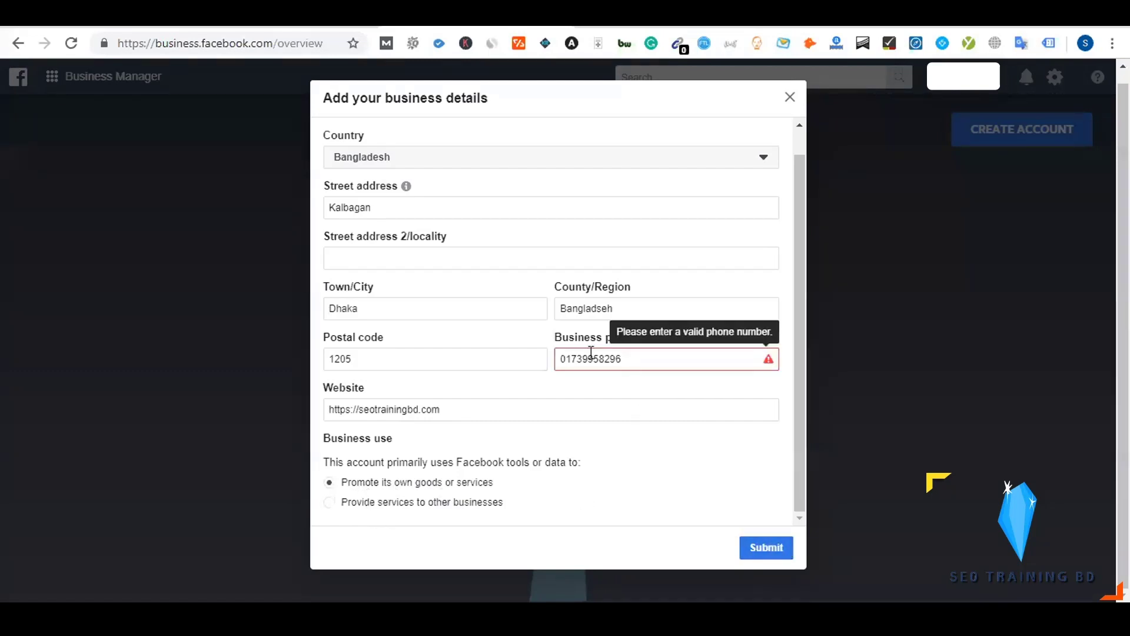
pyautogui.click(559, 357)
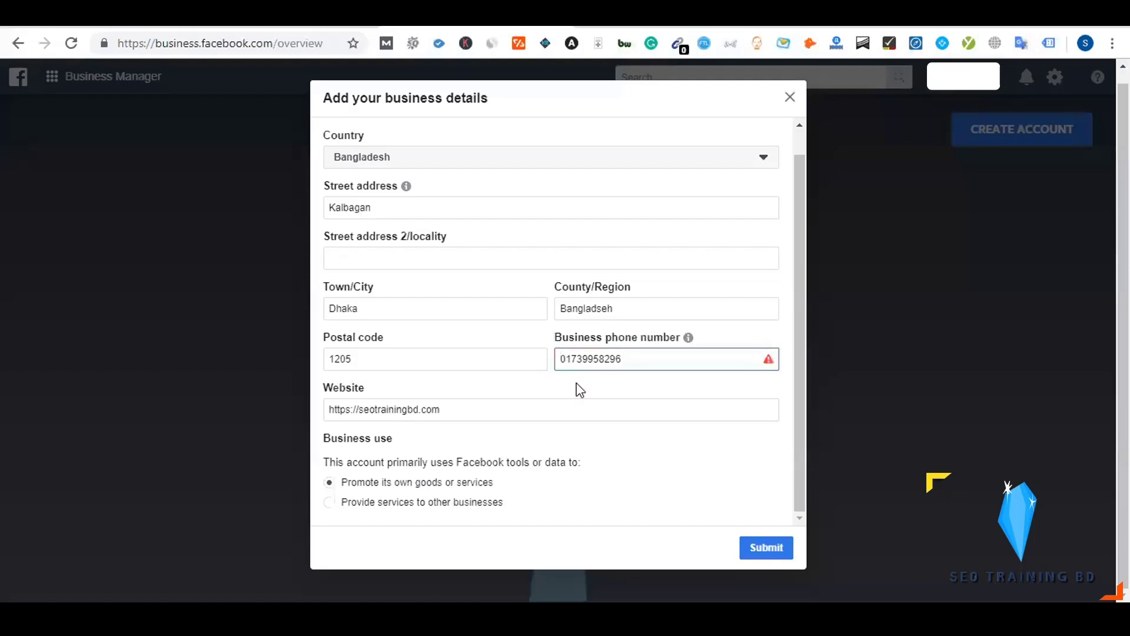
pyautogui.write('+88')
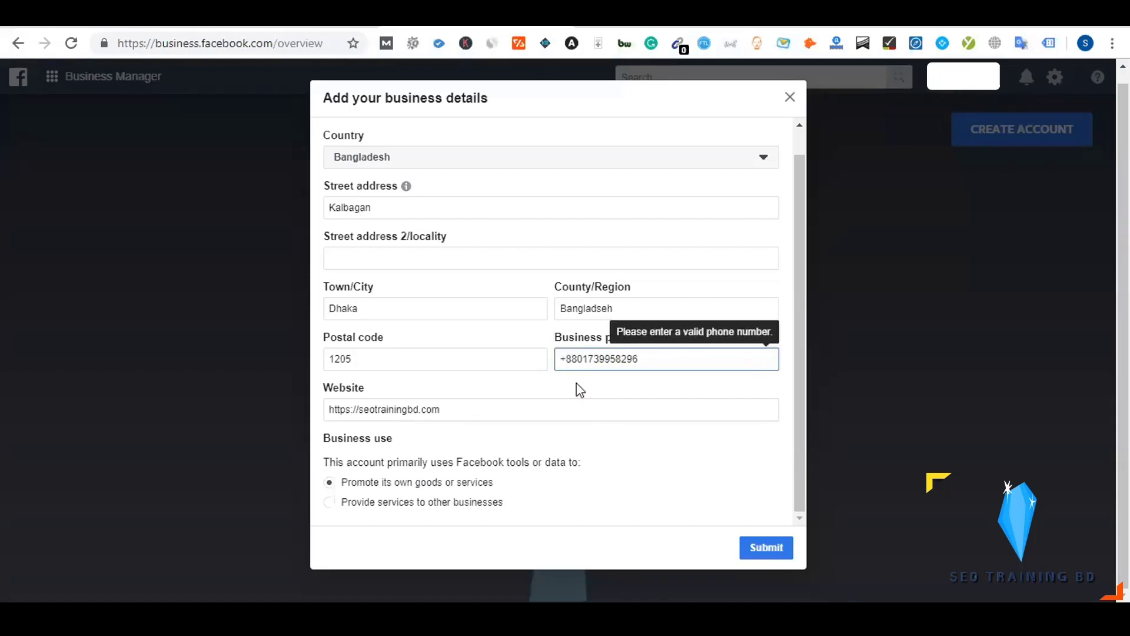
pyautogui.click(763, 551)
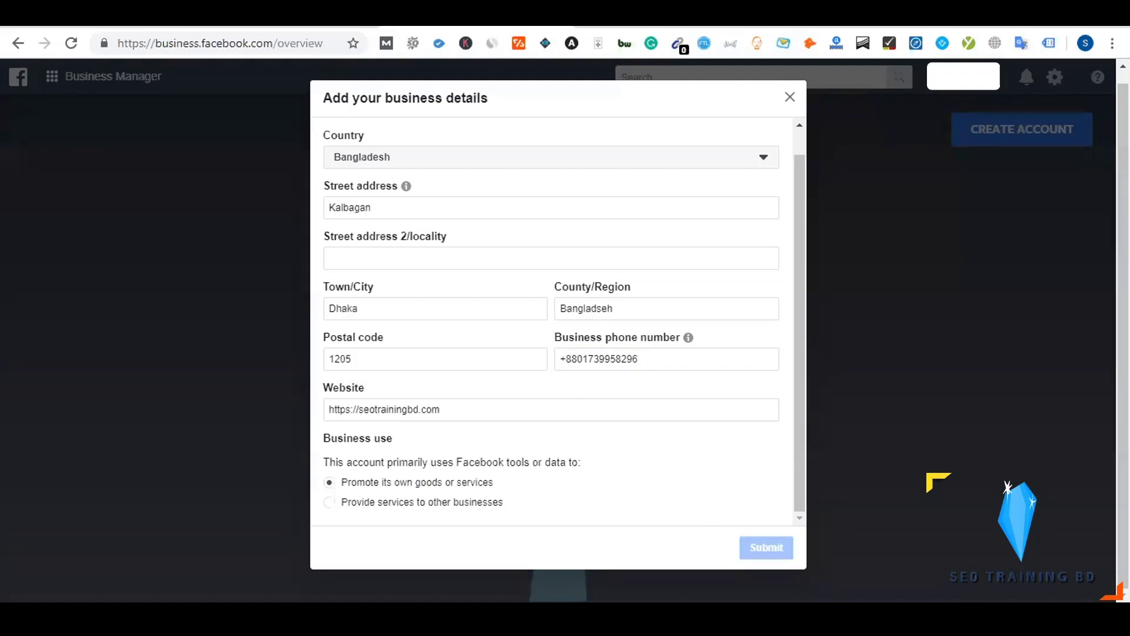
pyautogui.click(441, 360)
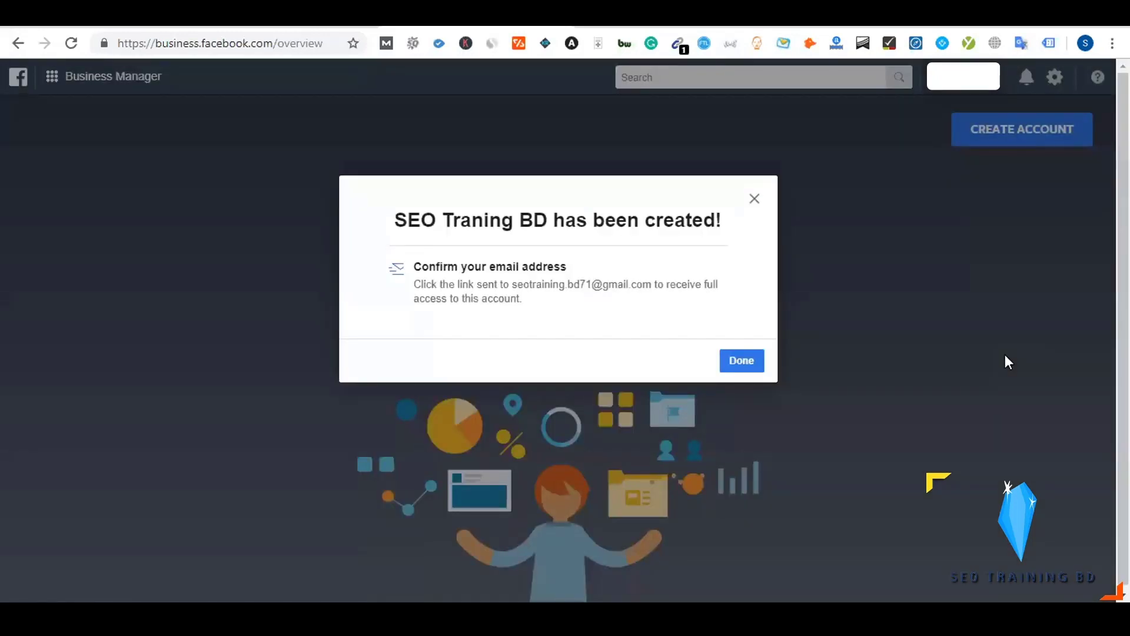
# Dismiss the business-created confirmation and open Gmail in a new tab to confirm the email
pyautogui.click(741, 365)
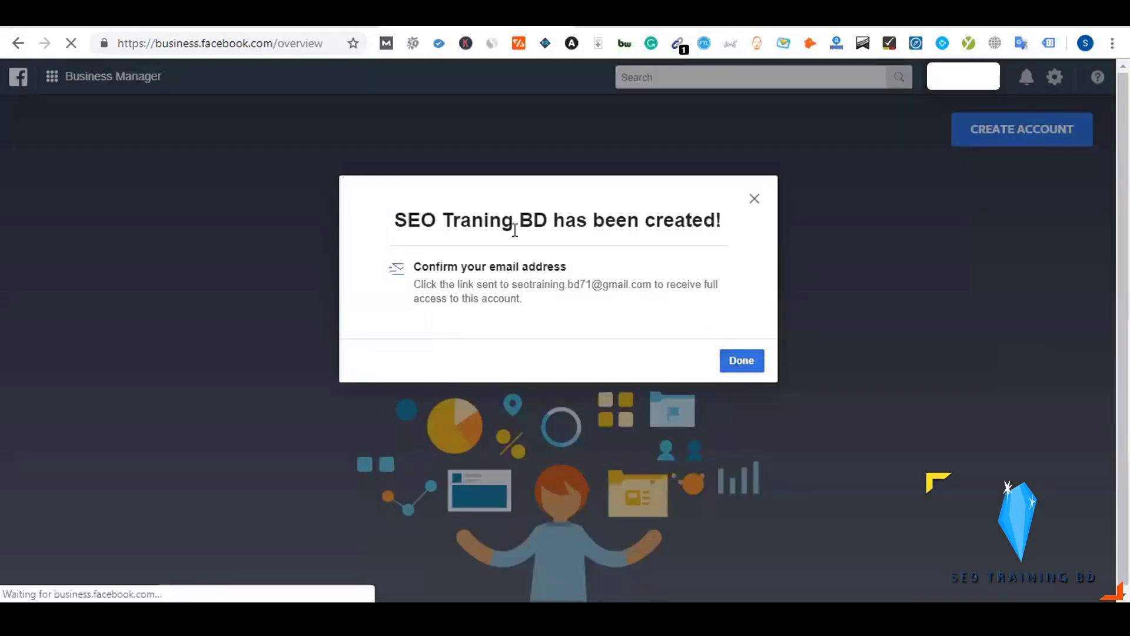
pyautogui.hotkey('ctrl', 't')
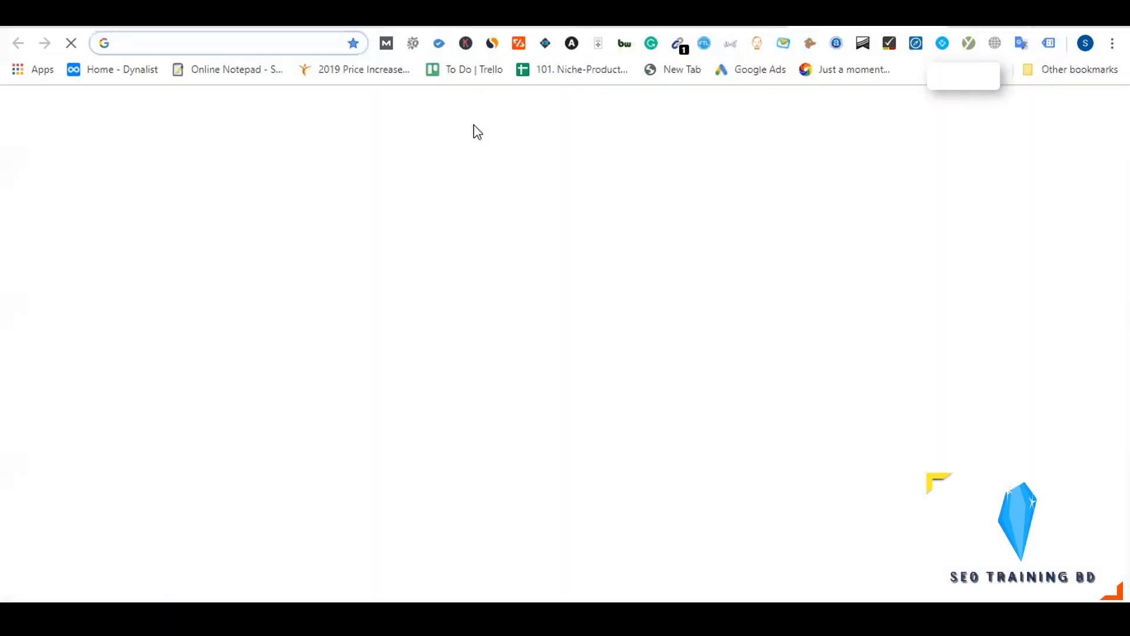
pyautogui.write('gmail.com')
pyautogui.press('Return')
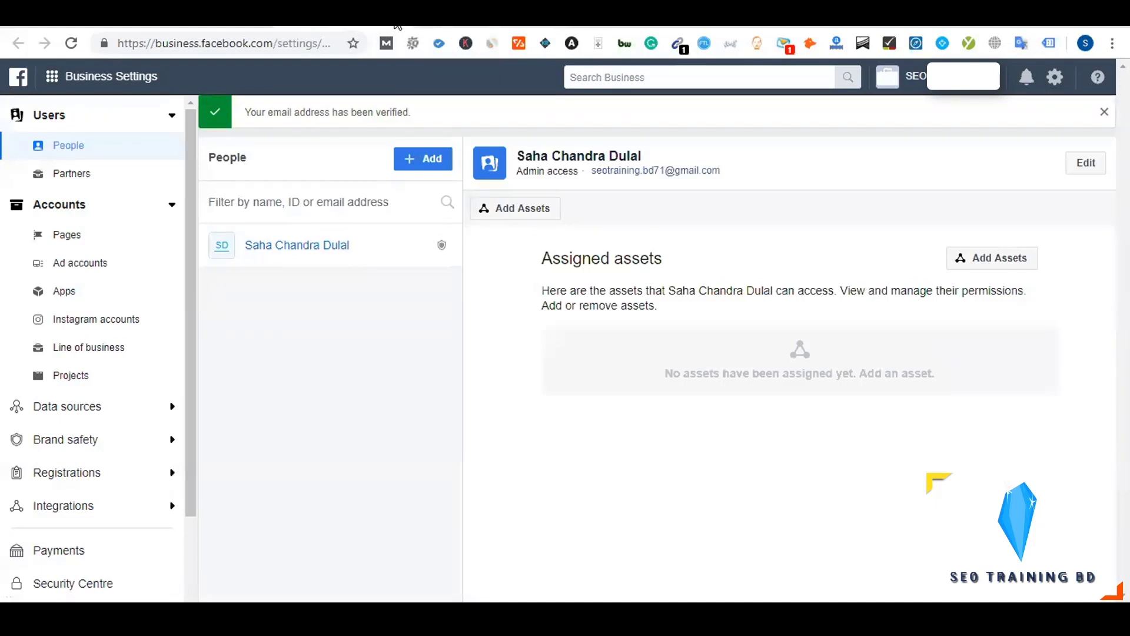
# Trim the address bar URL to business.facebook.com and load the Business Manager start page
pyautogui.moveTo(280, 43); pyautogui.dragTo(545, 40)
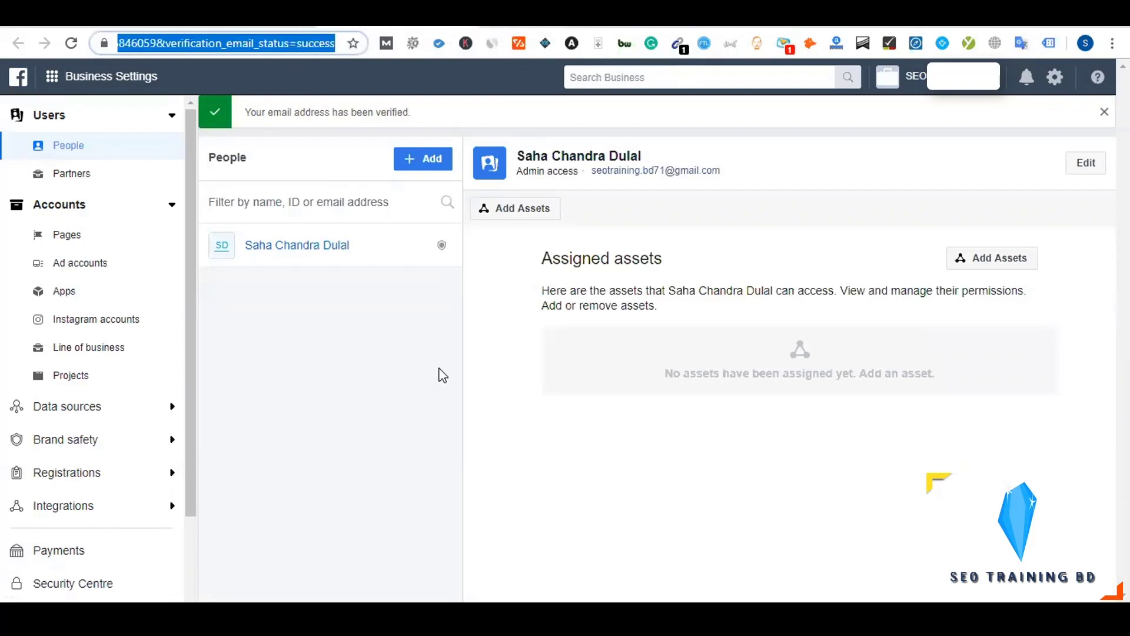
pyautogui.press('BackSpace')
pyautogui.press('Escape')
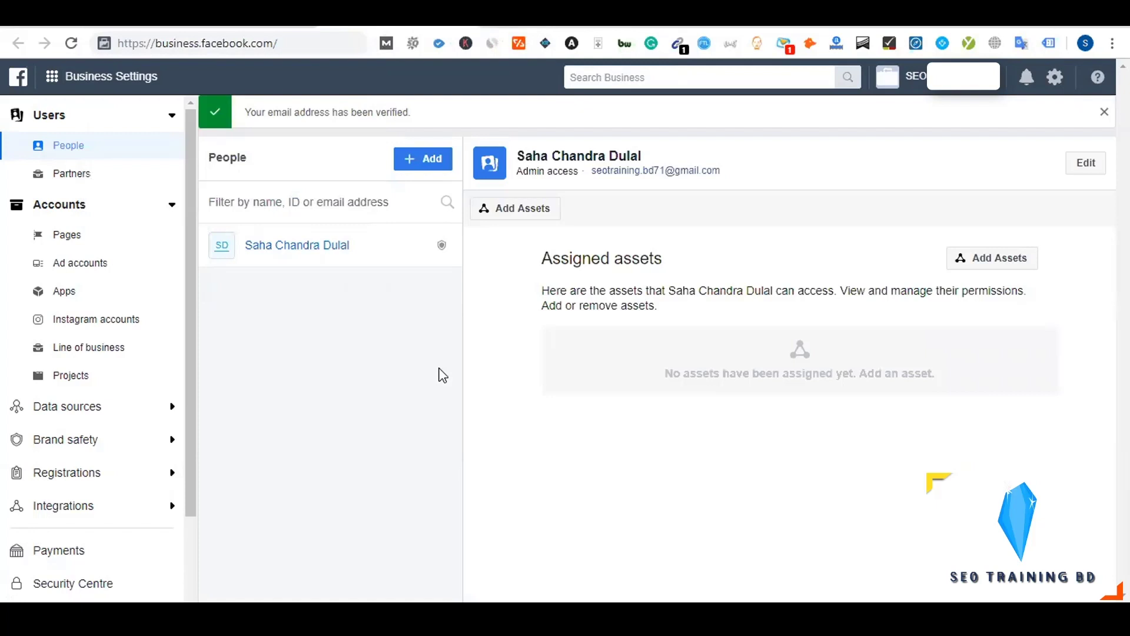
pyautogui.click(303, 38)
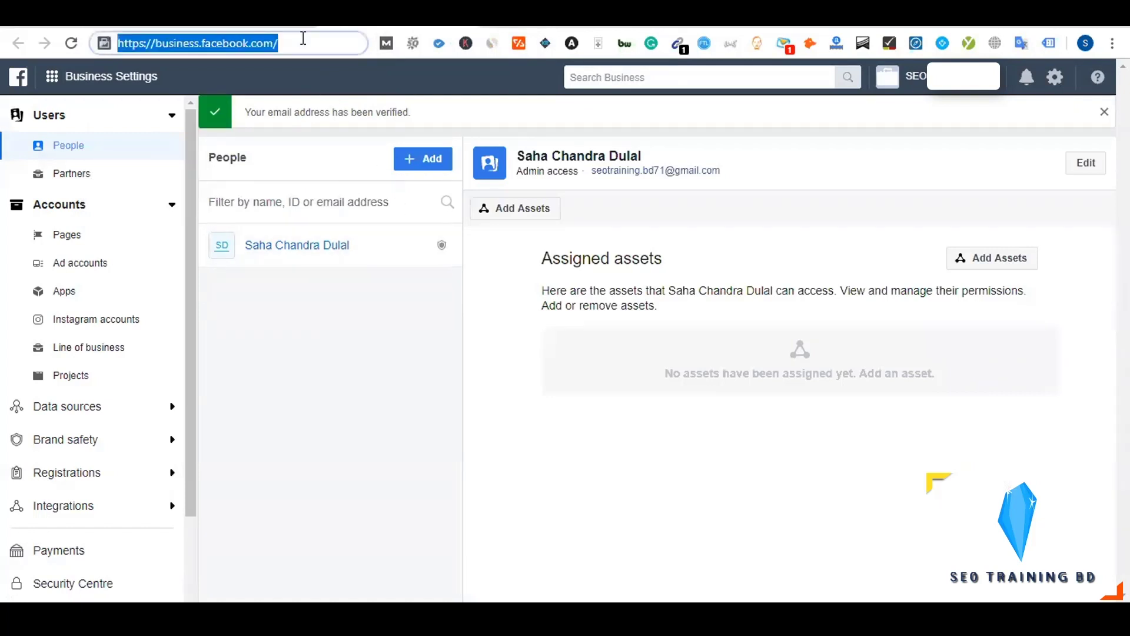
pyautogui.press('Return')
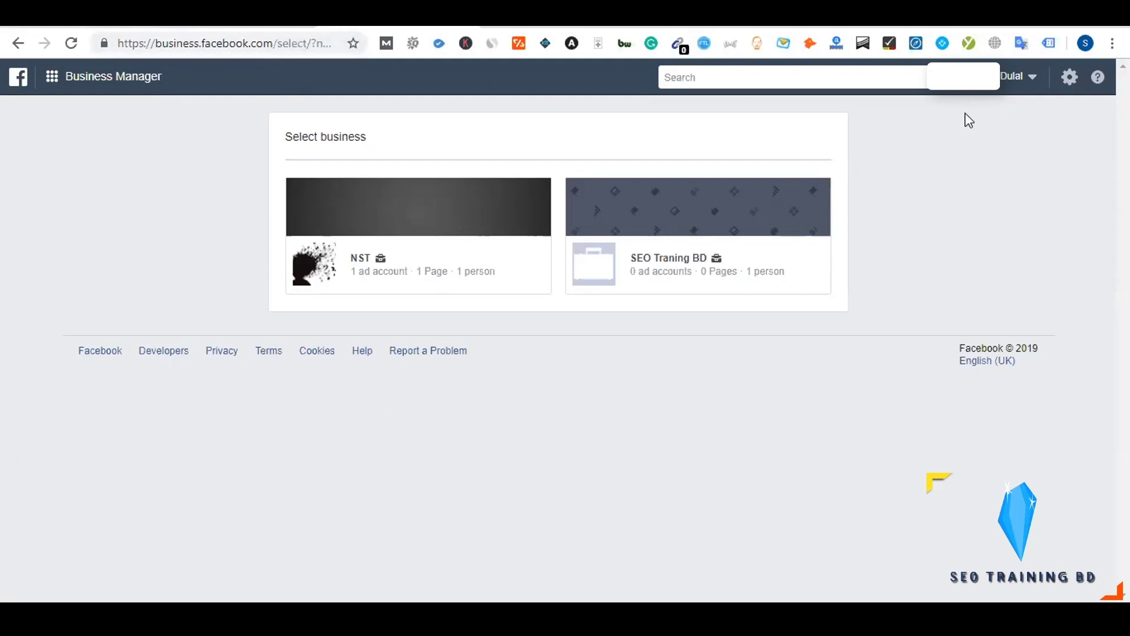
# Glance at the businesses dropdown, then open the SEO Traning BD business card
pyautogui.click(1034, 83)
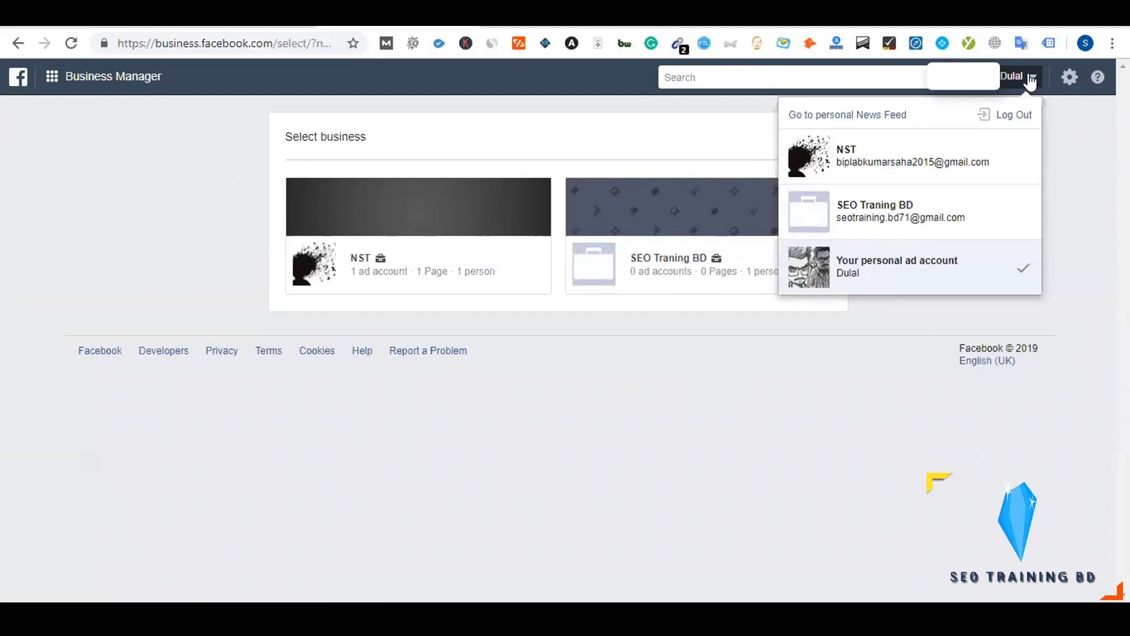
pyautogui.click(1030, 78)
pyautogui.click(1031, 78)
pyautogui.click(1030, 78)
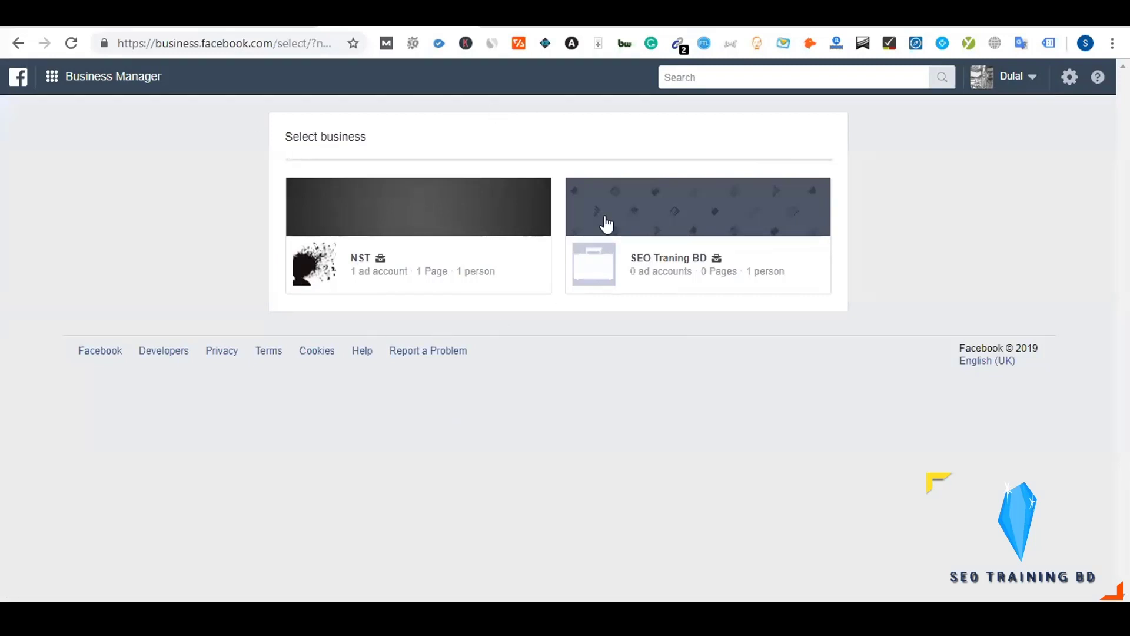
pyautogui.click(595, 269)
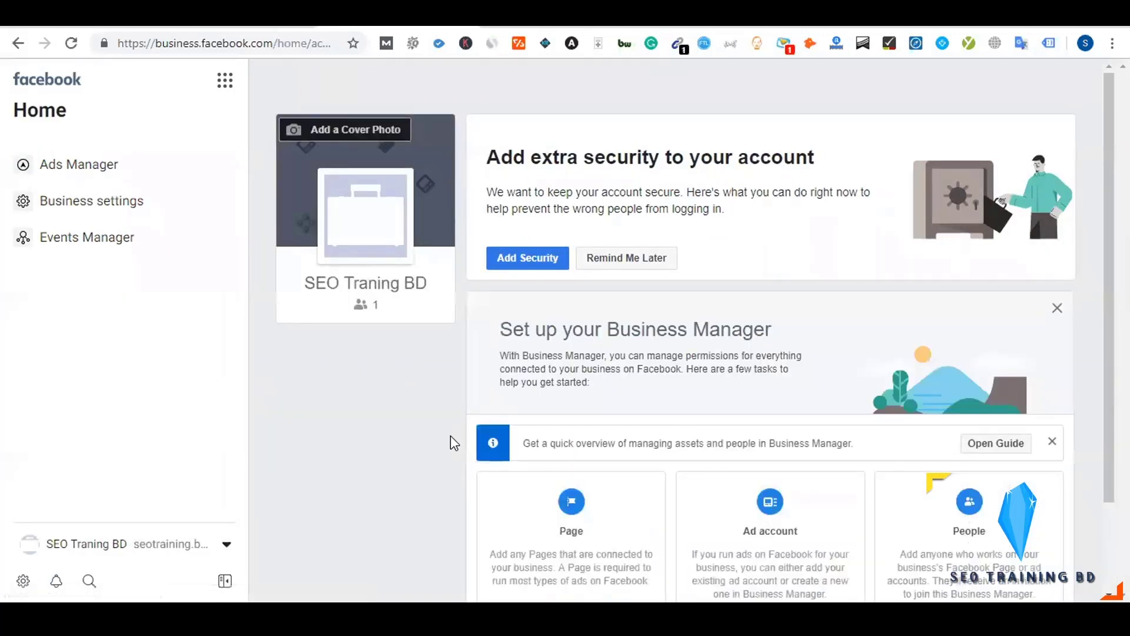
# Scroll through the Page, Ad account and People setup cards on the SEO Traning BD home
pyautogui.scroll(-2, 451, 439)
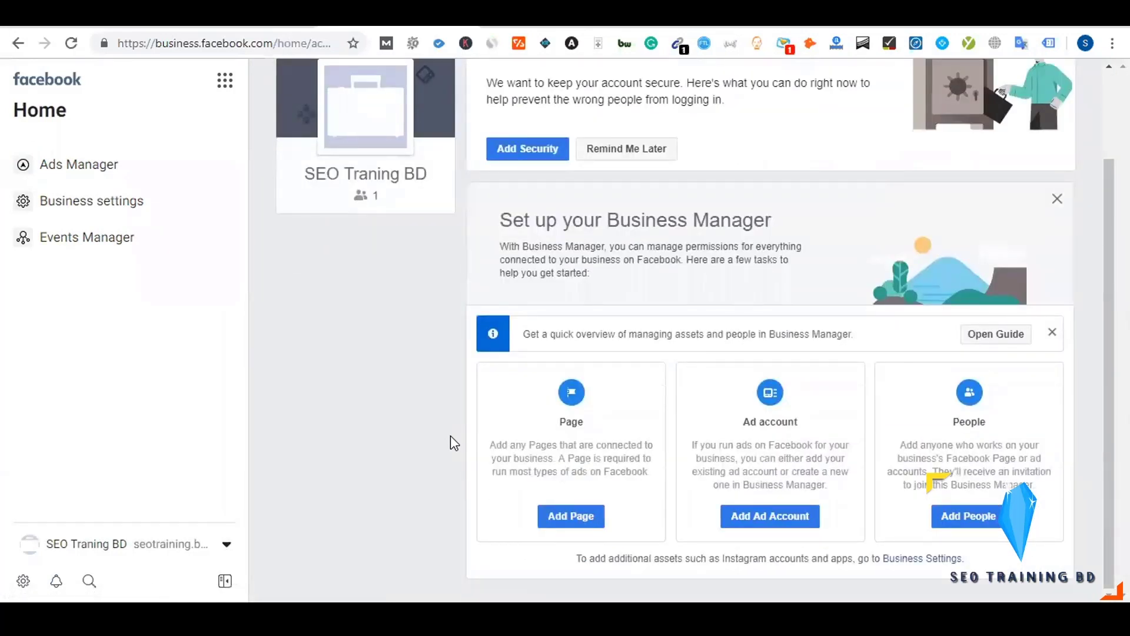
pyautogui.scroll(2, 451, 439)
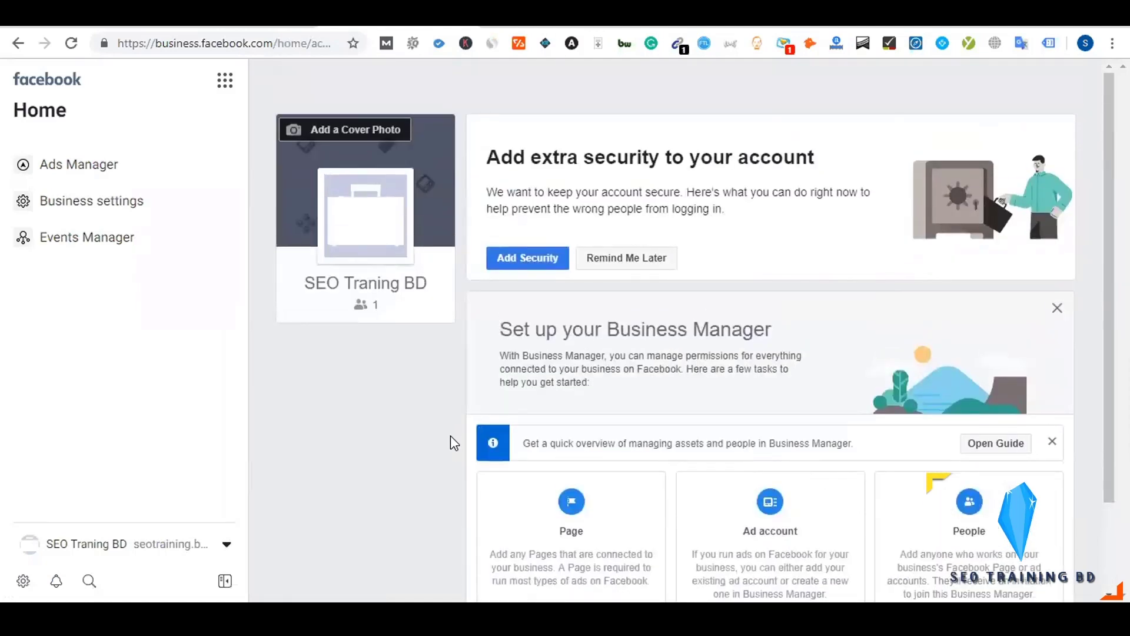
pyautogui.scroll(-2, 450, 438)
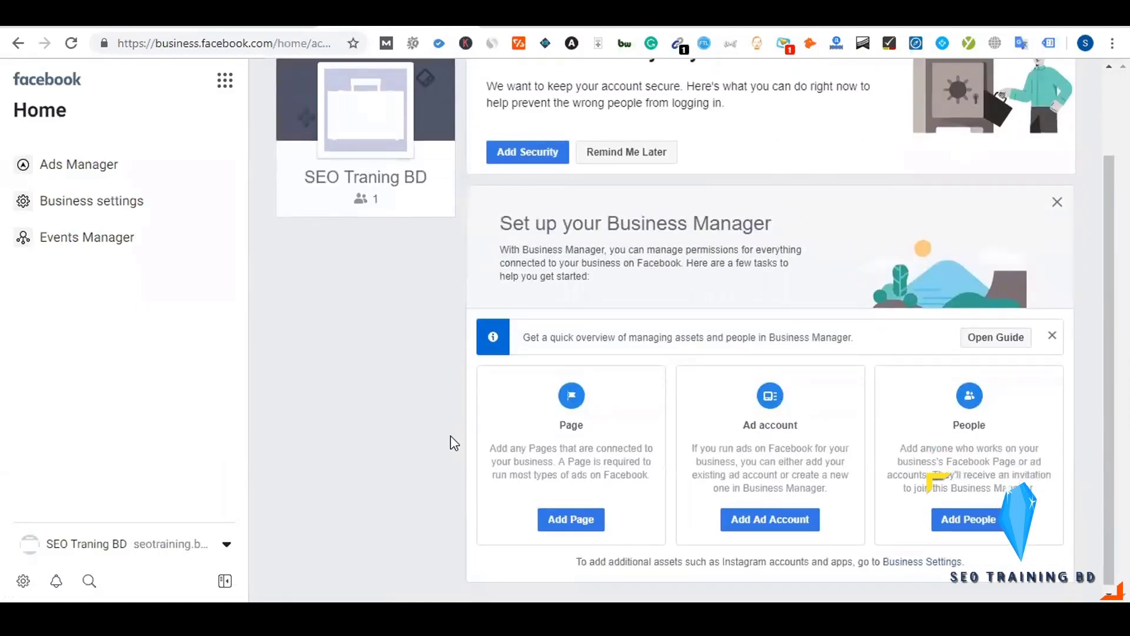
pyautogui.scroll(2, 450, 439)
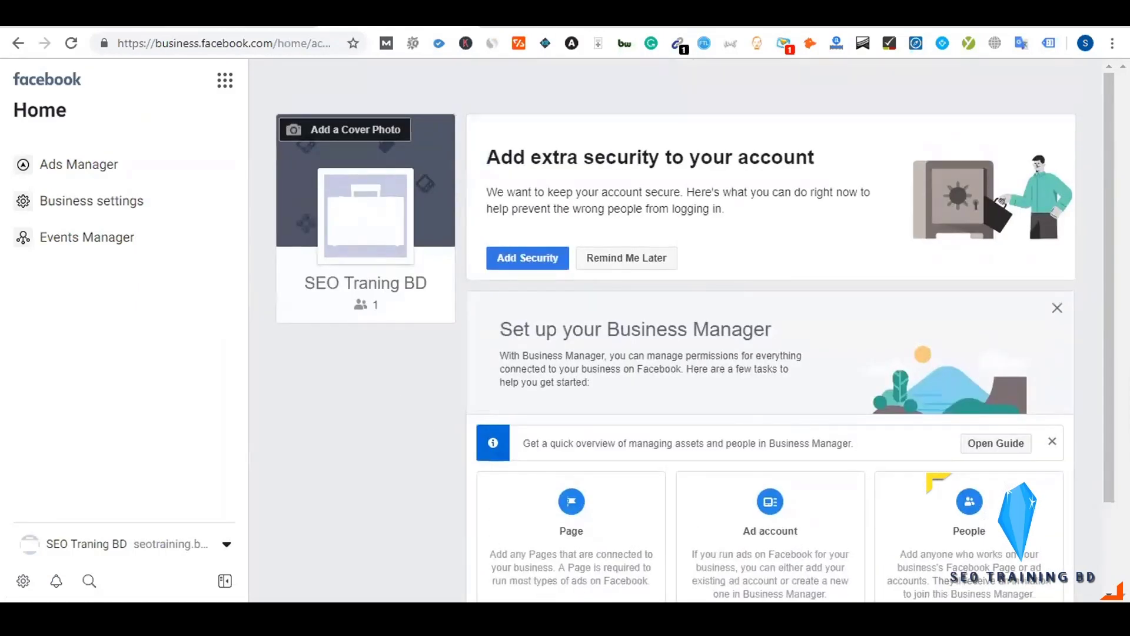
# Switch to the Dynalist Facebook Blueprint notes and scroll through them
pyautogui.click(324, 27)
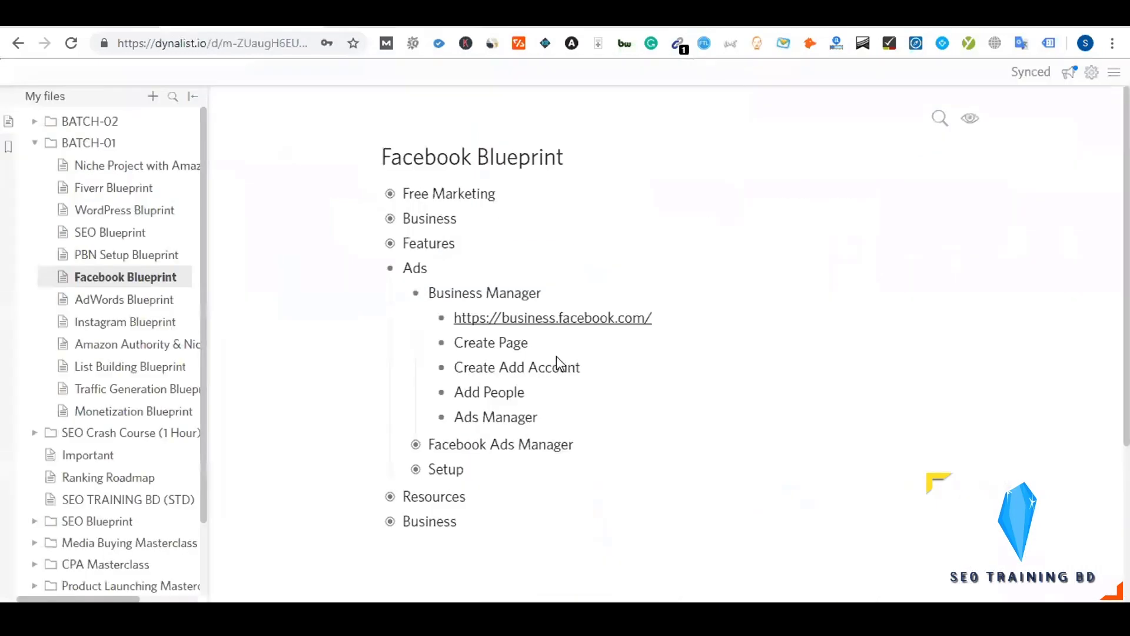
pyautogui.scroll(-3, 556, 356)
pyautogui.scroll(2, 558, 356)
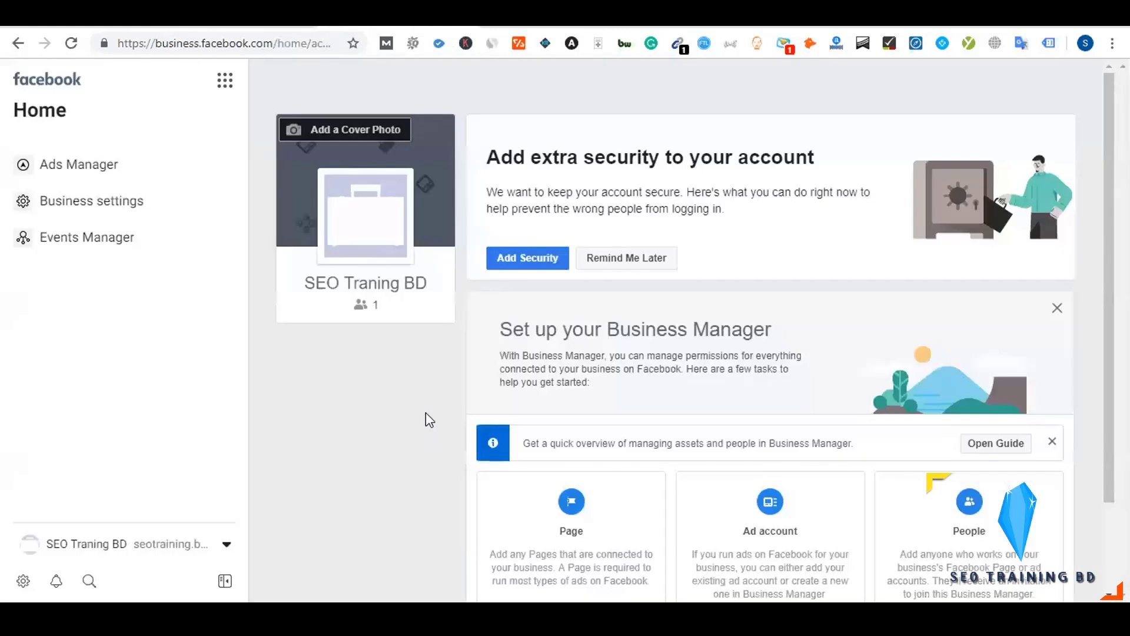
pyautogui.scroll(-2, 423, 405)
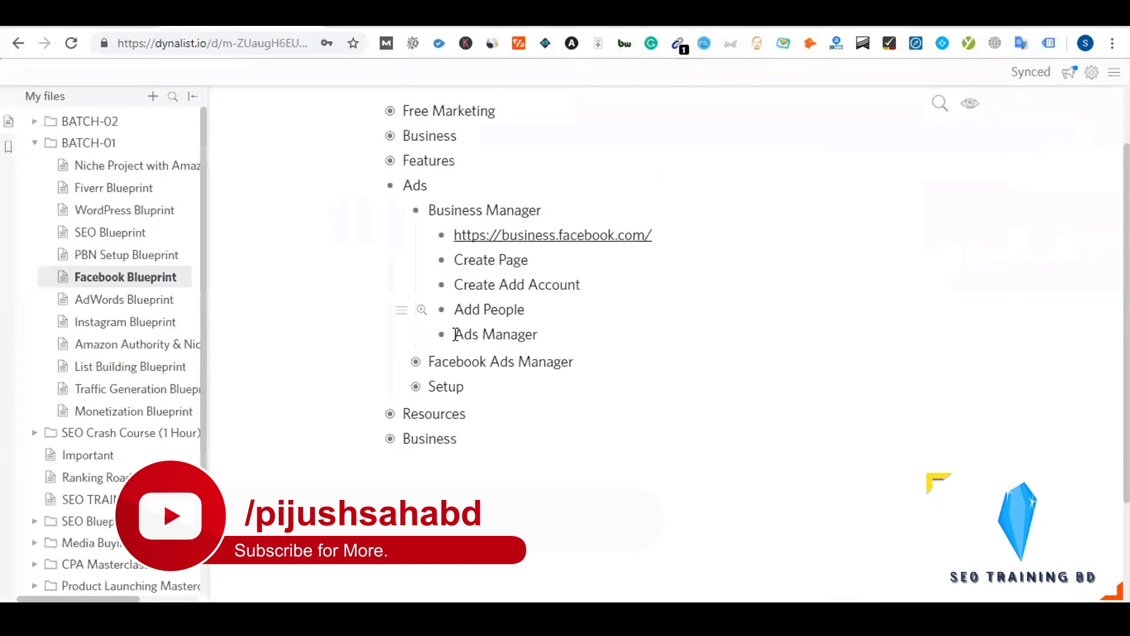
# Collapse the Business Manager notes, expand Facebook Ads Manager, and open its link
pyautogui.click(416, 212)
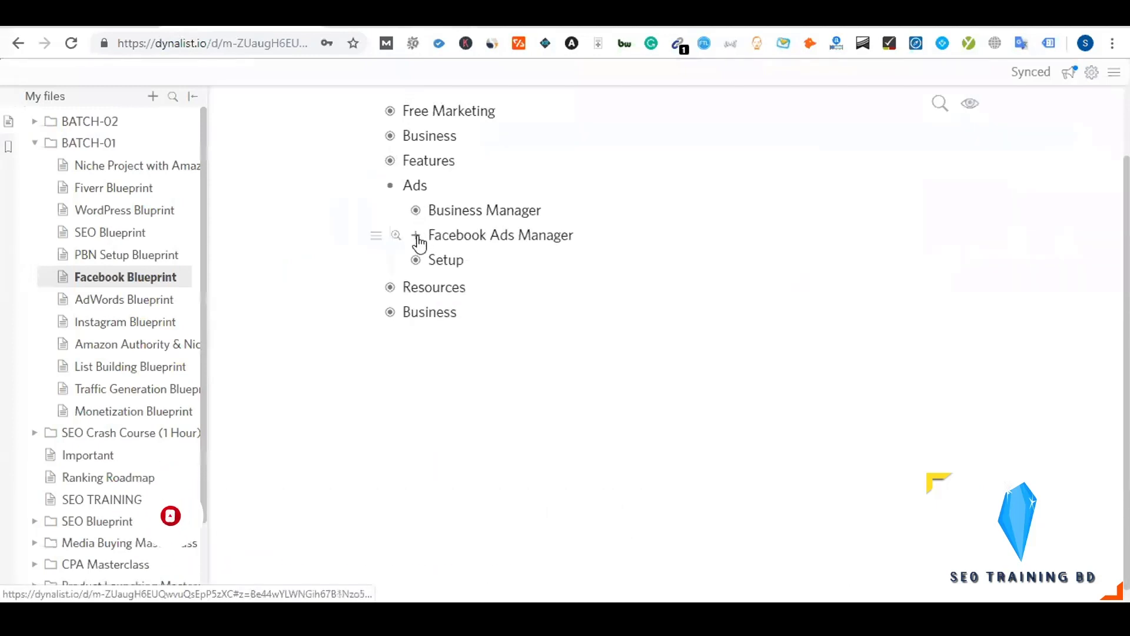
pyautogui.click(418, 236)
pyautogui.click(417, 237)
pyautogui.click(417, 236)
pyautogui.click(417, 237)
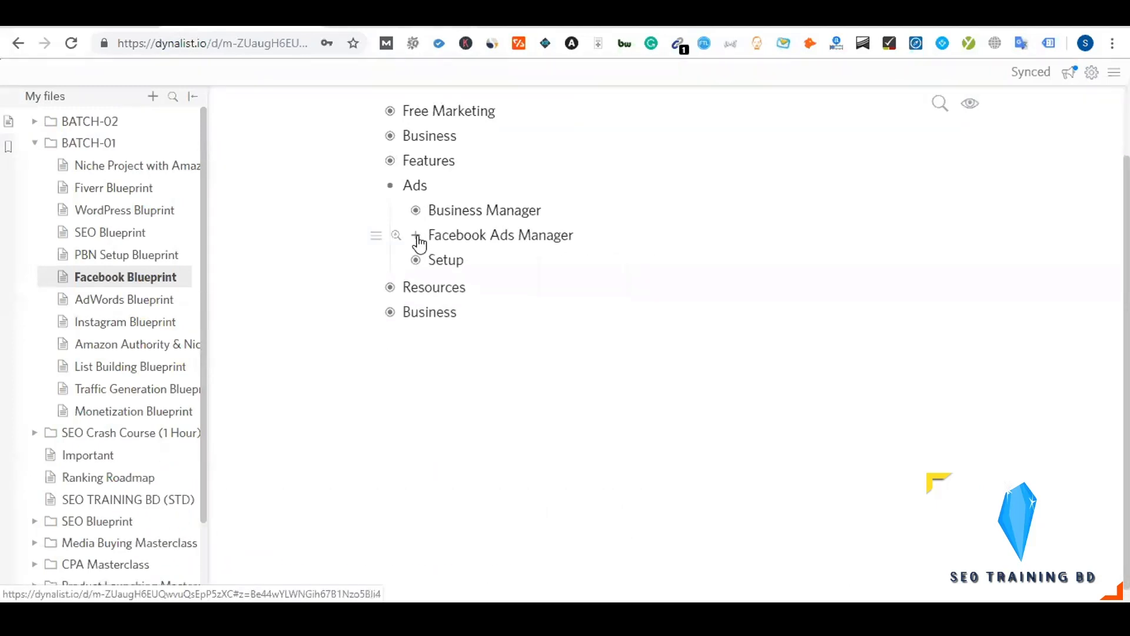
pyautogui.click(417, 236)
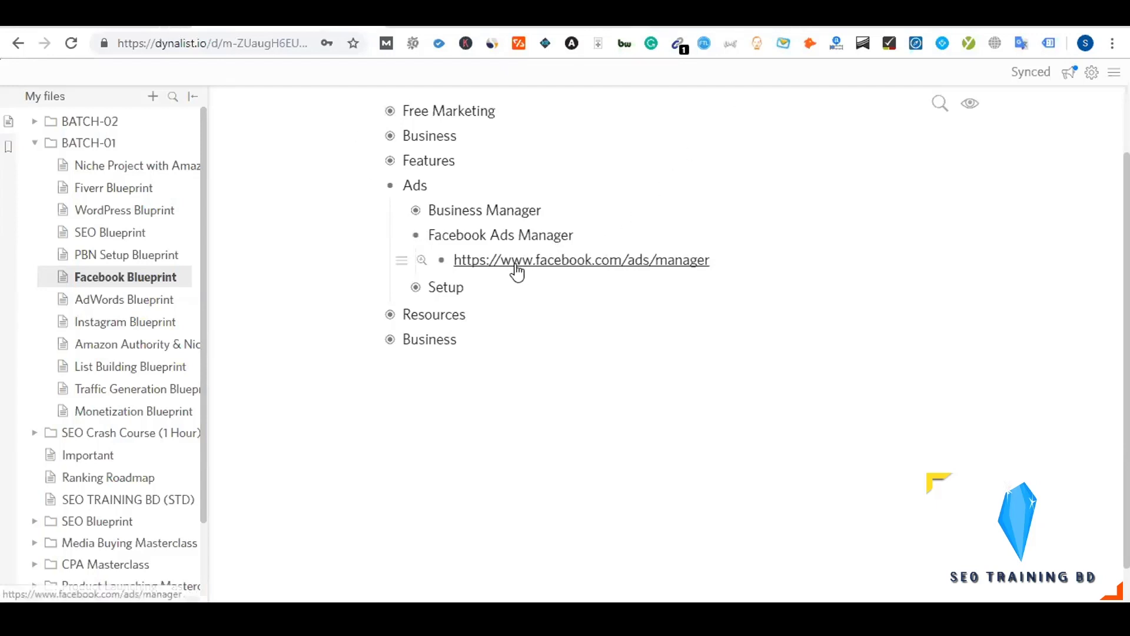
pyautogui.click(560, 268)
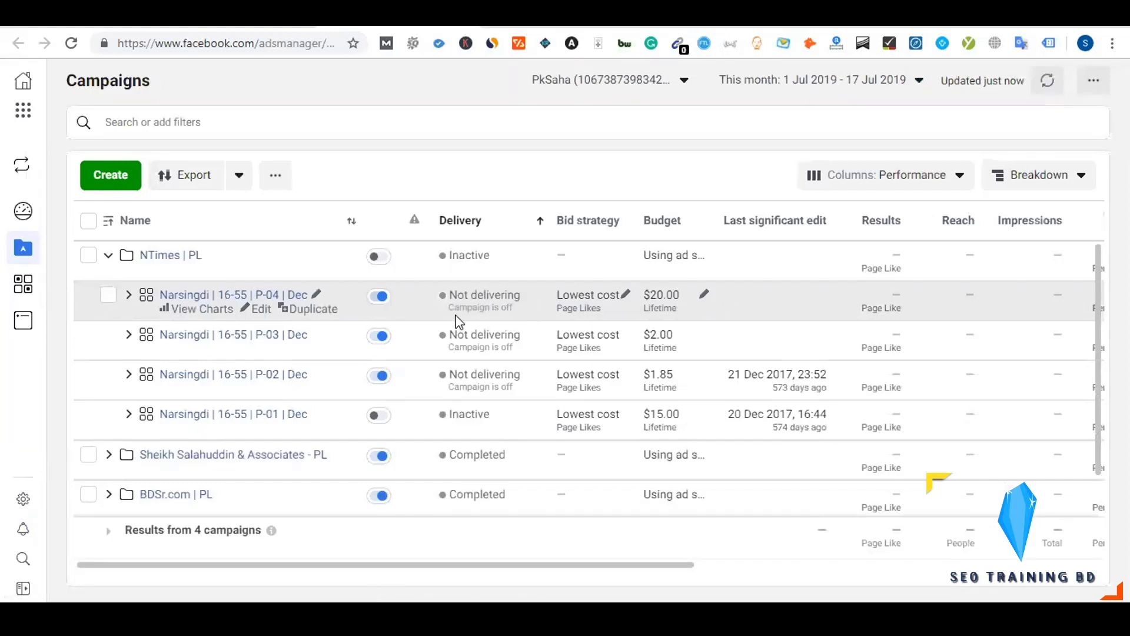
# Collapse the NTimes | PL campaign and the Dynalist Facebook Ads Manager item, returning to Business Manager
pyautogui.click(110, 256)
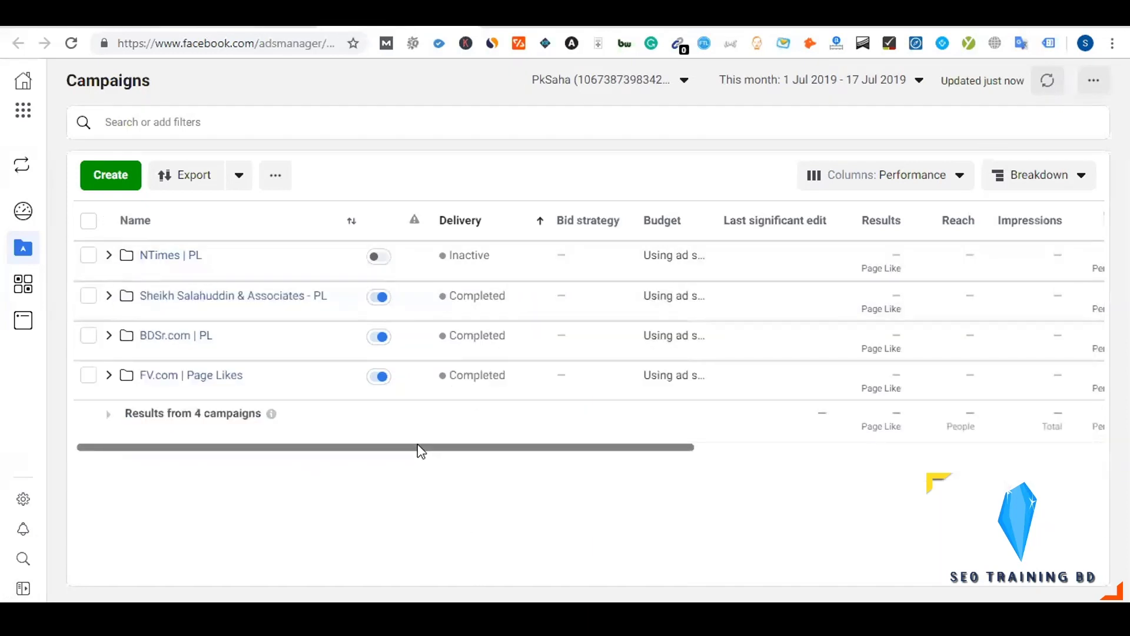
pyautogui.click(287, 25)
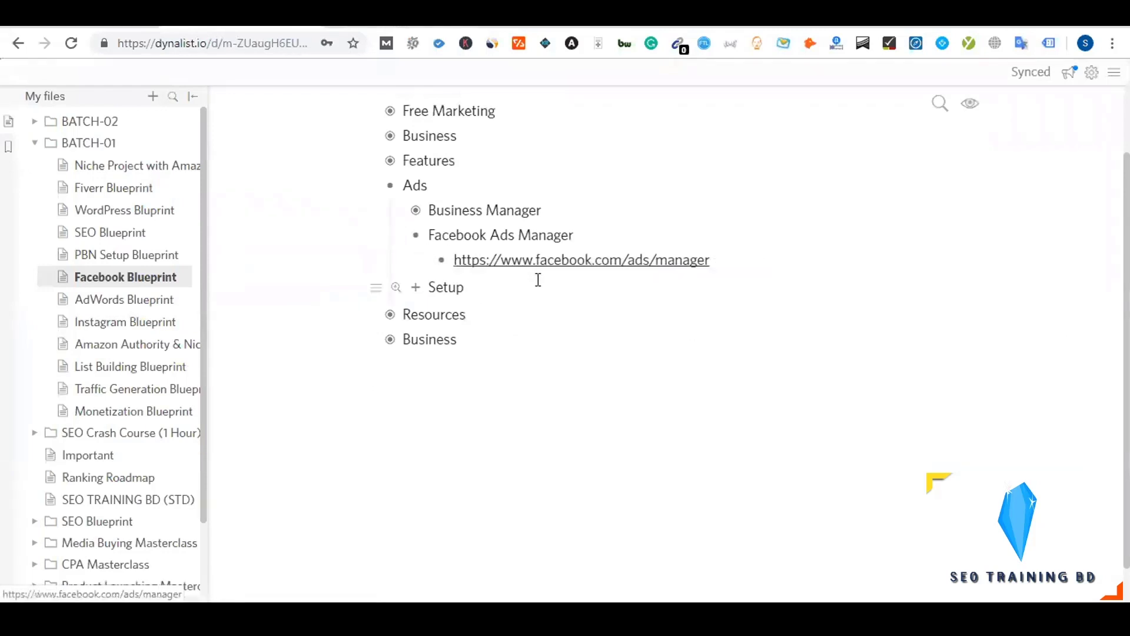
pyautogui.click(416, 236)
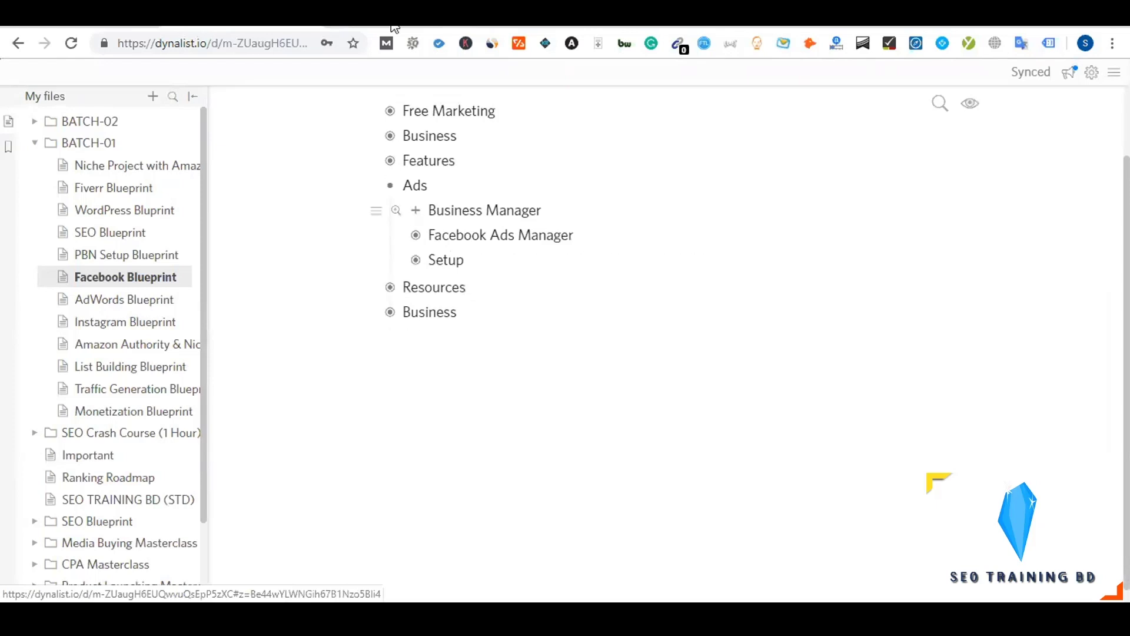
pyautogui.click(391, 25)
pyautogui.click(557, 25)
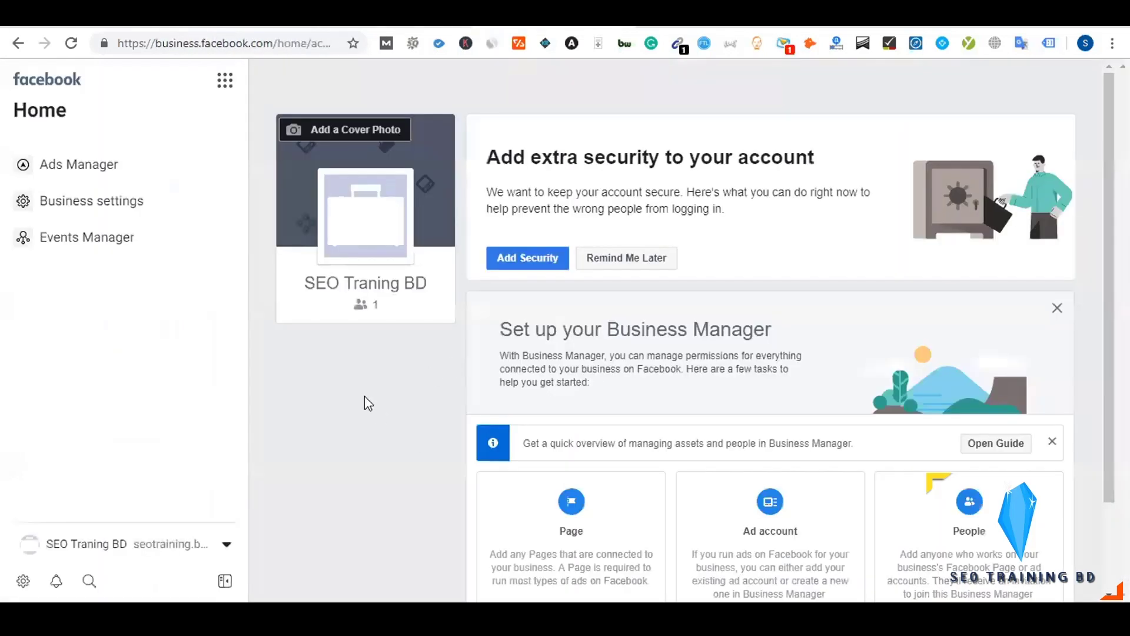
# Switch back and forth between the Ads Manager and Business Manager tabs
pyautogui.click(410, 25)
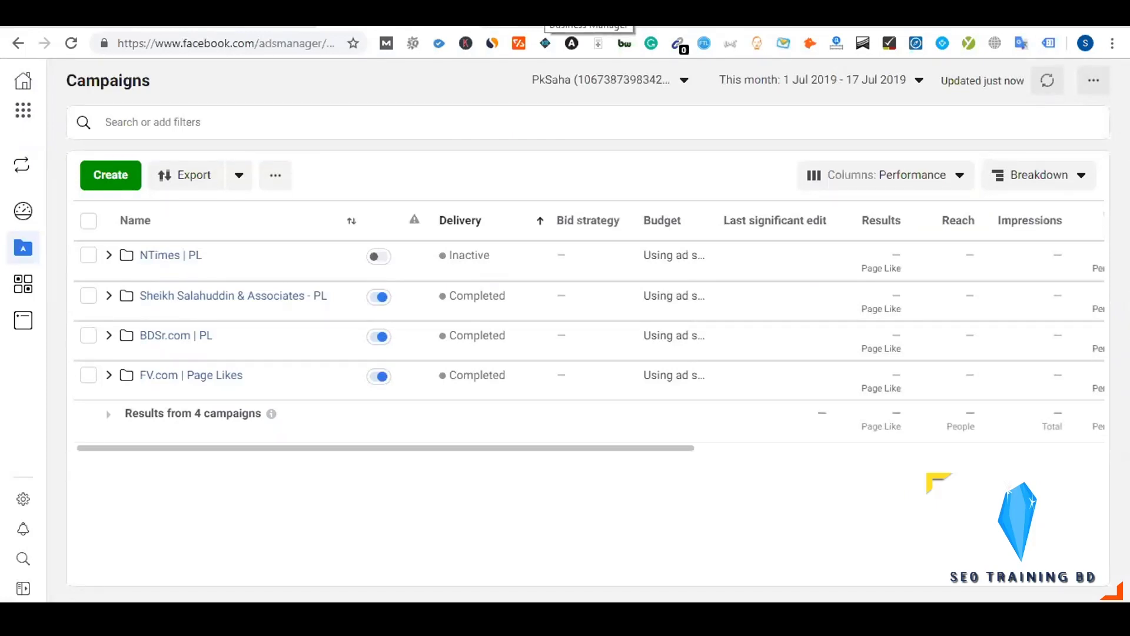
pyautogui.click(565, 20)
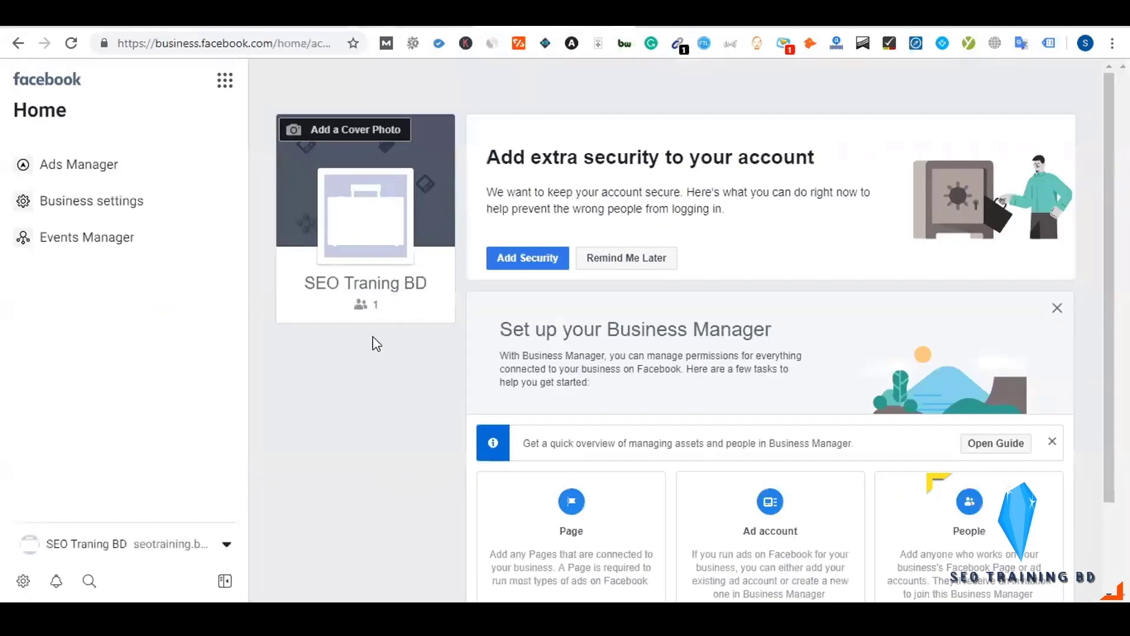
pyautogui.click(321, 17)
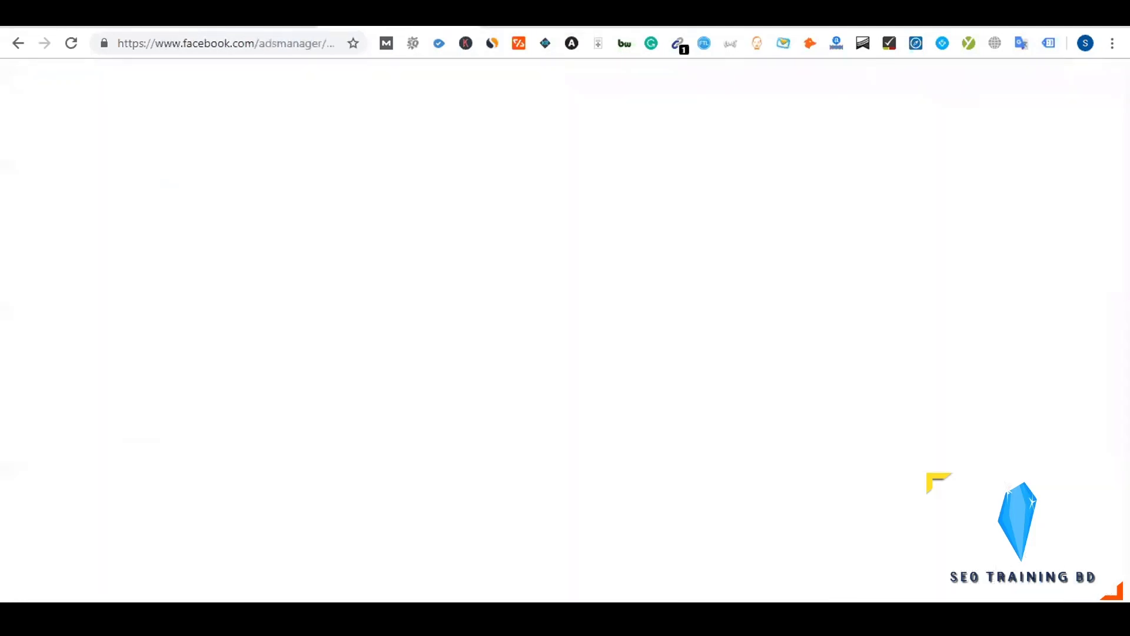
pyautogui.click(565, 21)
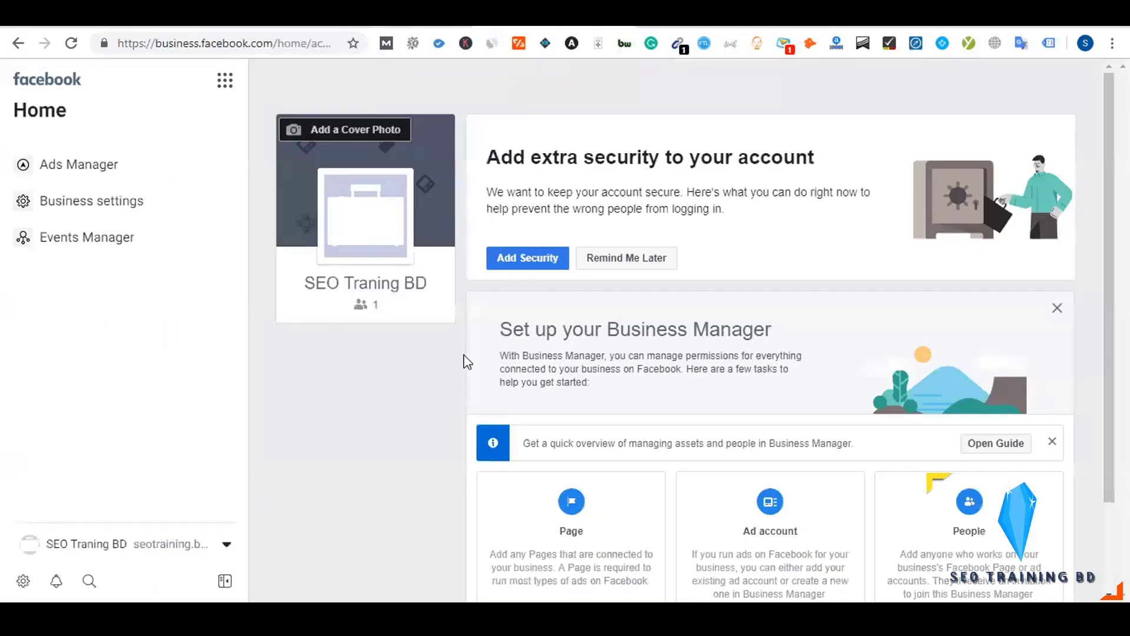
pyautogui.click(321, 18)
pyautogui.click(565, 21)
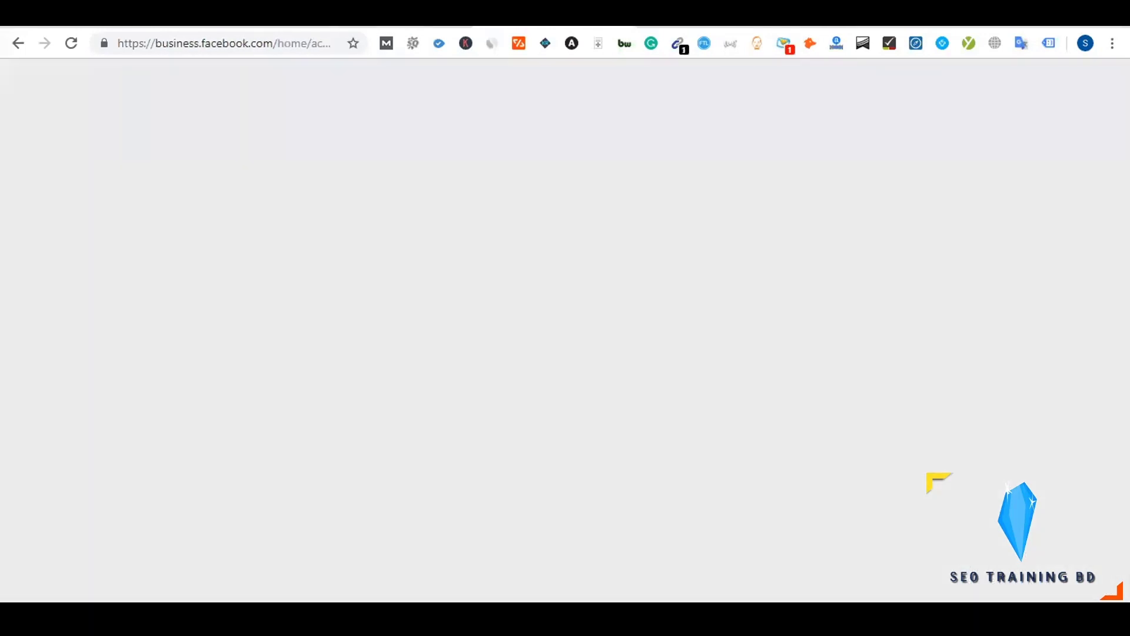
pyautogui.click(321, 18)
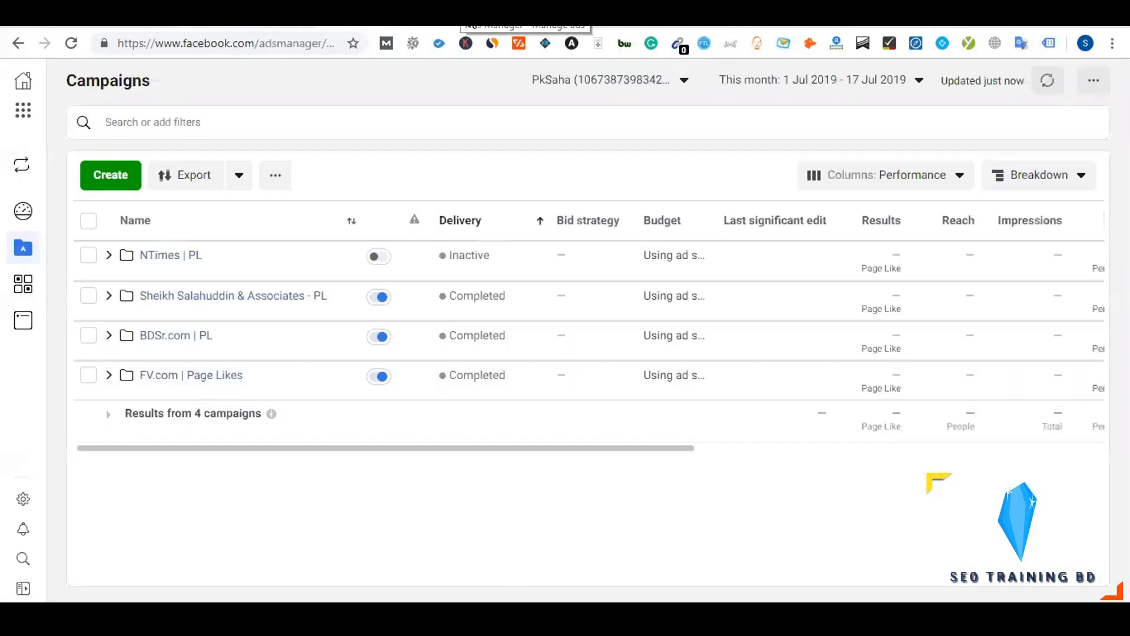
pyautogui.click(565, 21)
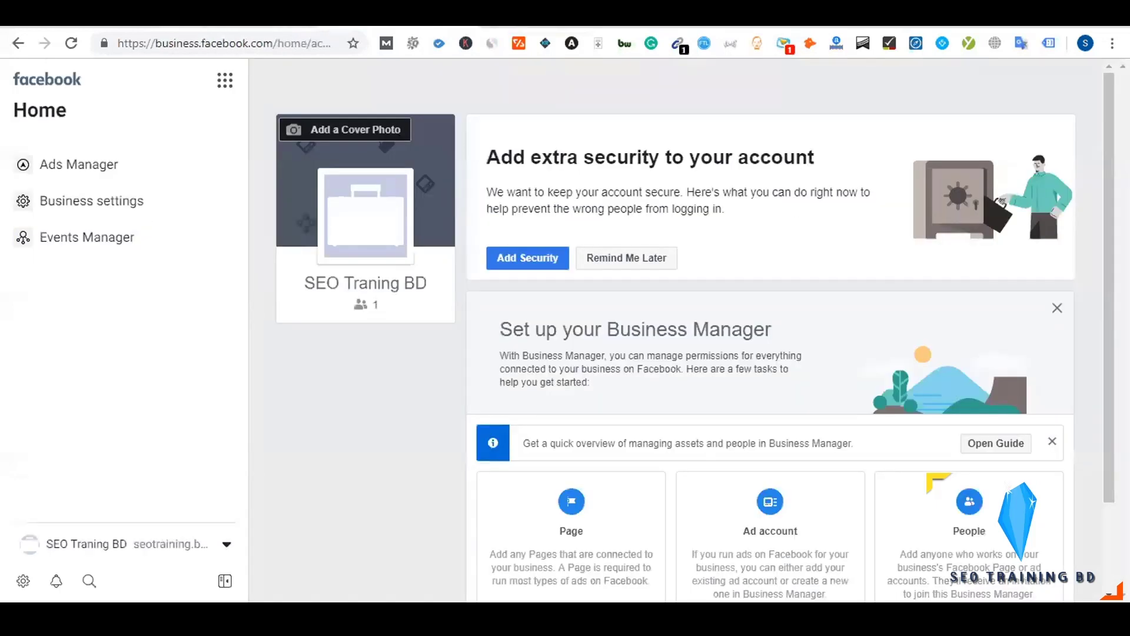
# Expand the Business Manager notes in Dynalist and open the business.facebook.com link
pyautogui.click(453, 18)
pyautogui.click(416, 210)
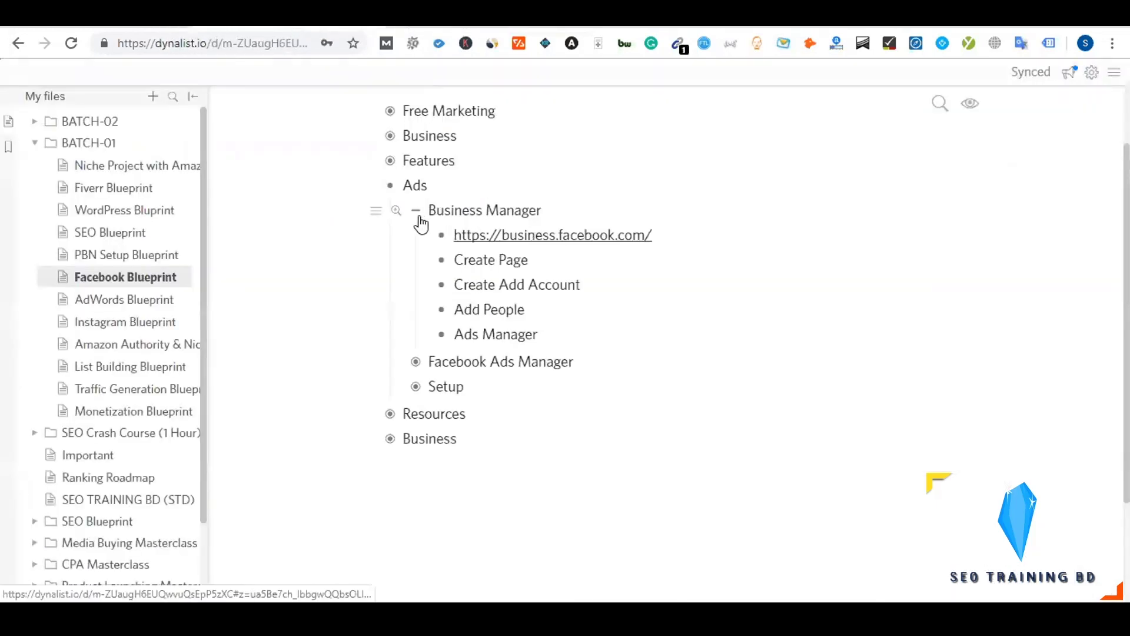
pyautogui.click(481, 239)
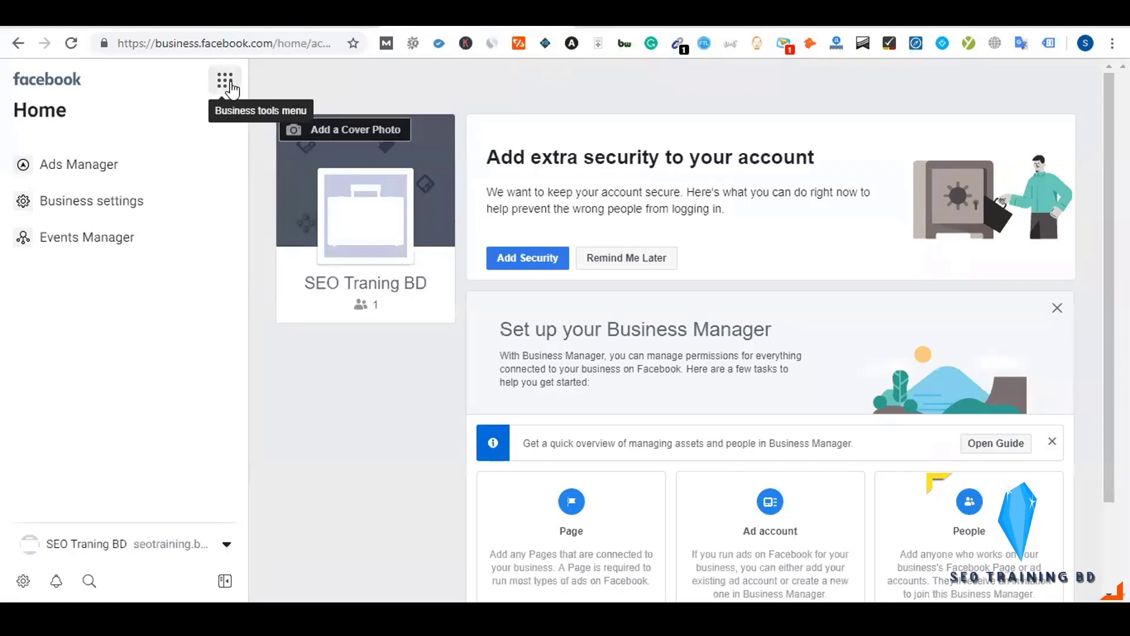
pyautogui.click(230, 86)
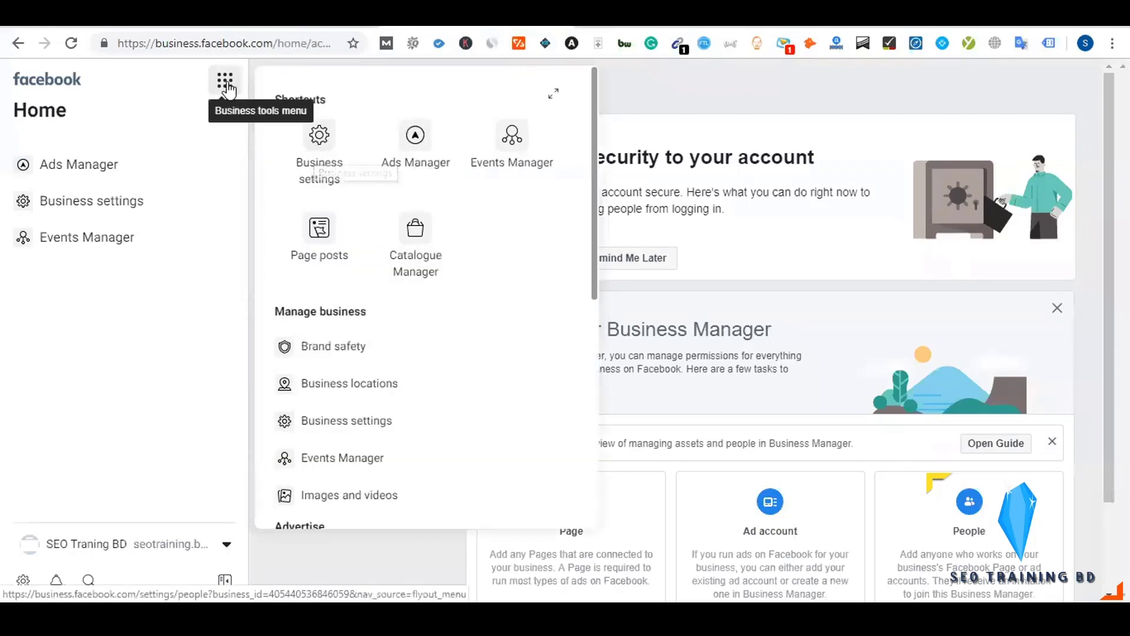
pyautogui.click(227, 82)
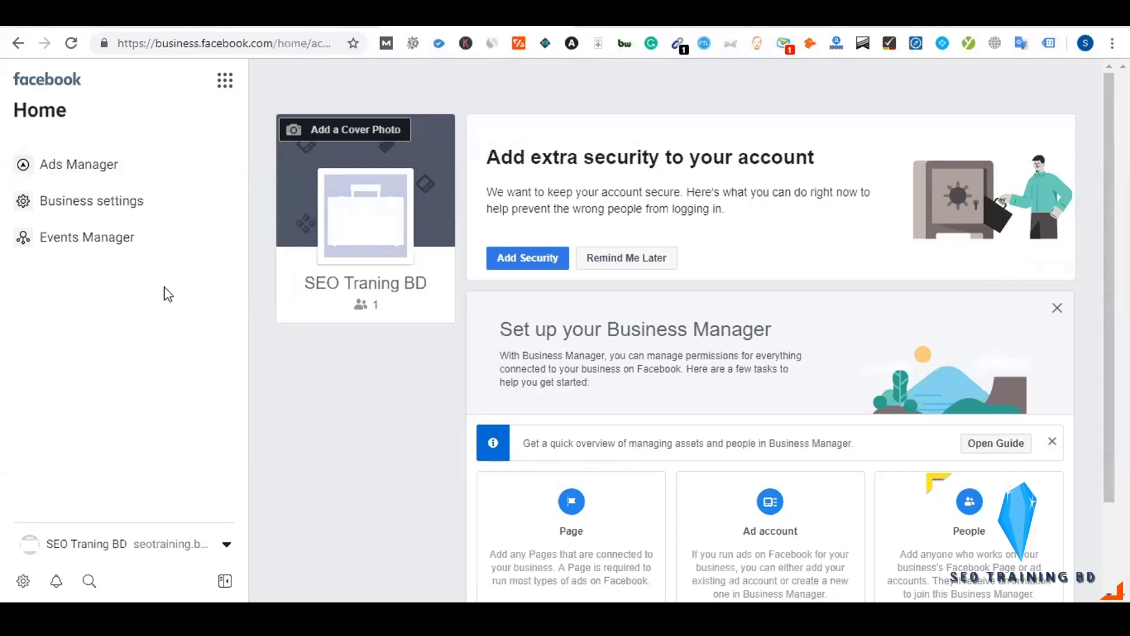
pyautogui.scroll(-2, 370, 521)
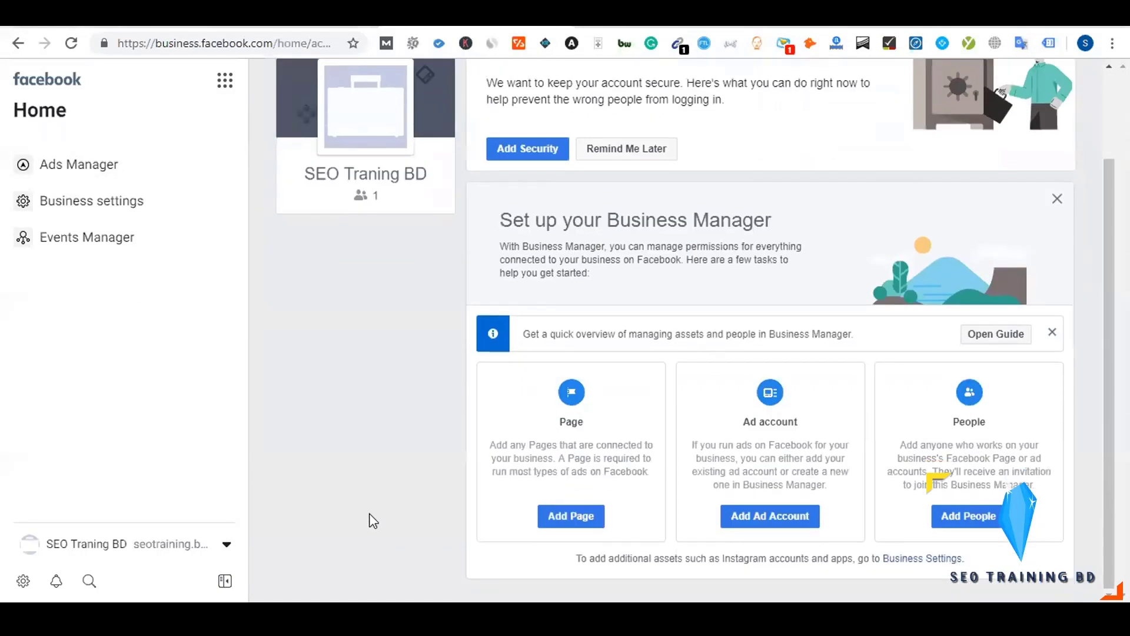
pyautogui.scroll(2, 371, 520)
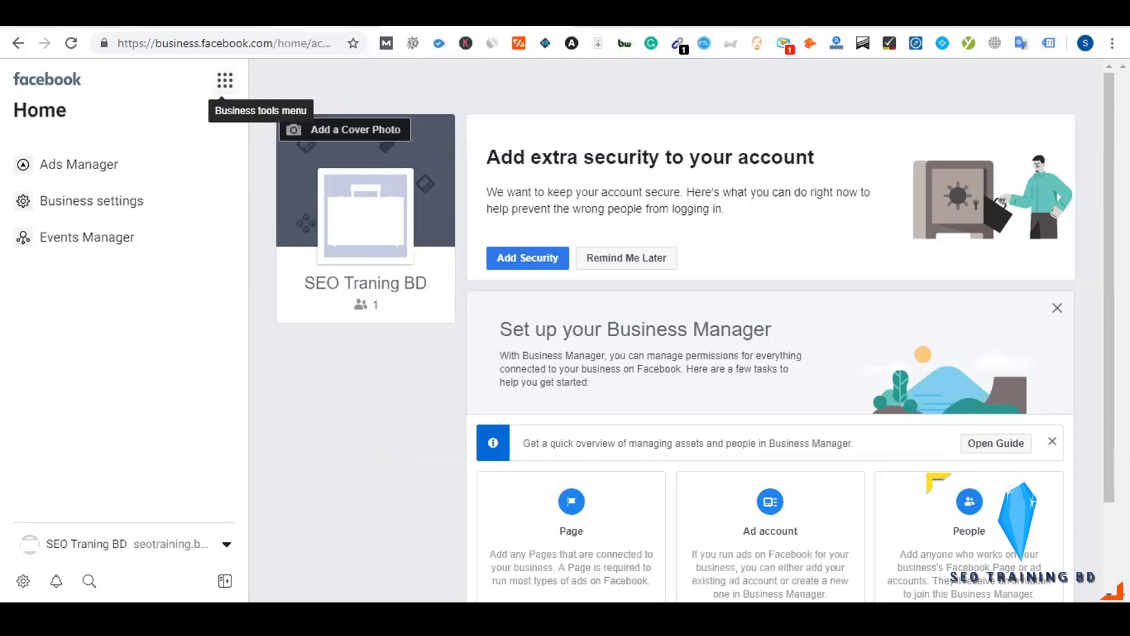
# In Dynalist, select and deselect the Add People, Create Page and Create Add Account items
pyautogui.click(321, 23)
pyautogui.moveTo(483, 311); pyautogui.dragTo(554, 304)
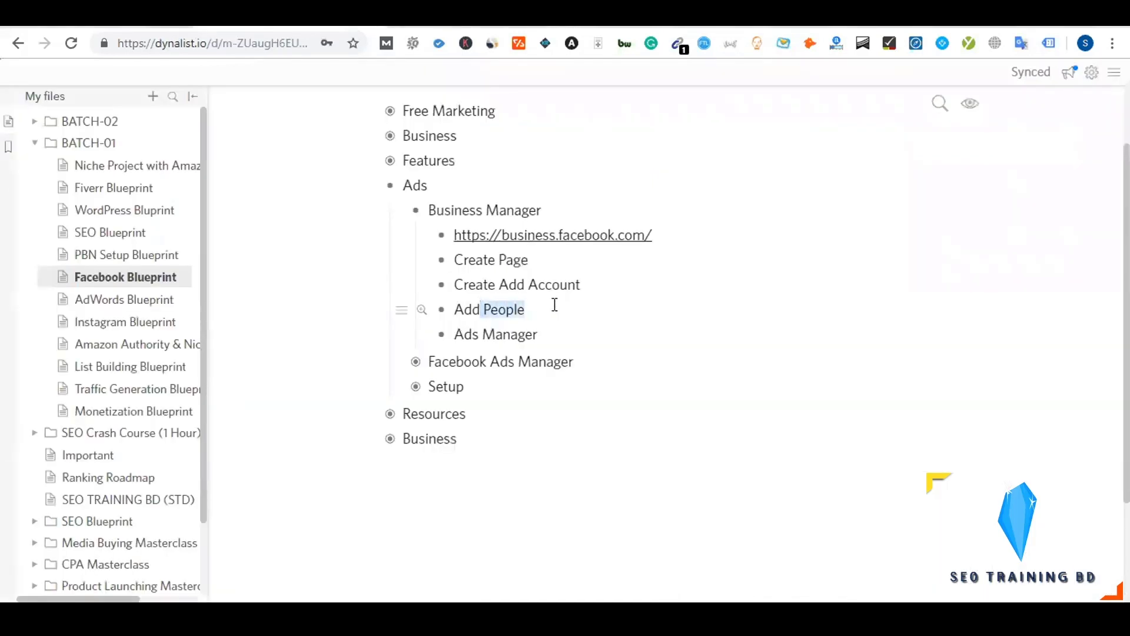
pyautogui.click(503, 285)
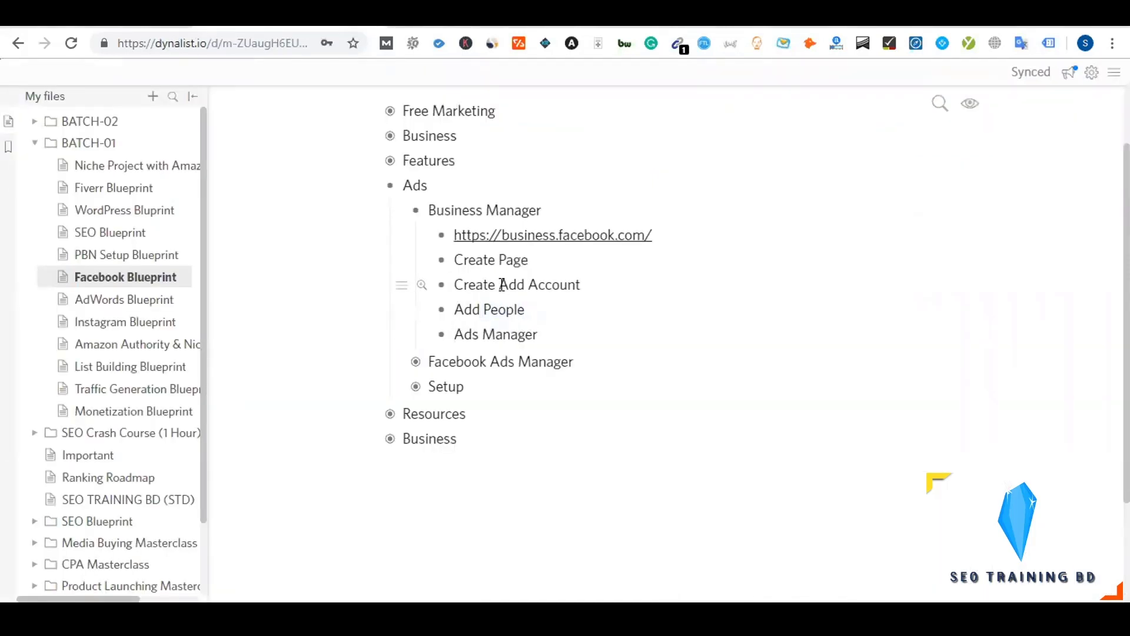
pyautogui.hotkey('shift', 'Up')
pyautogui.click(532, 285)
pyautogui.moveTo(483, 259); pyautogui.dragTo(547, 252)
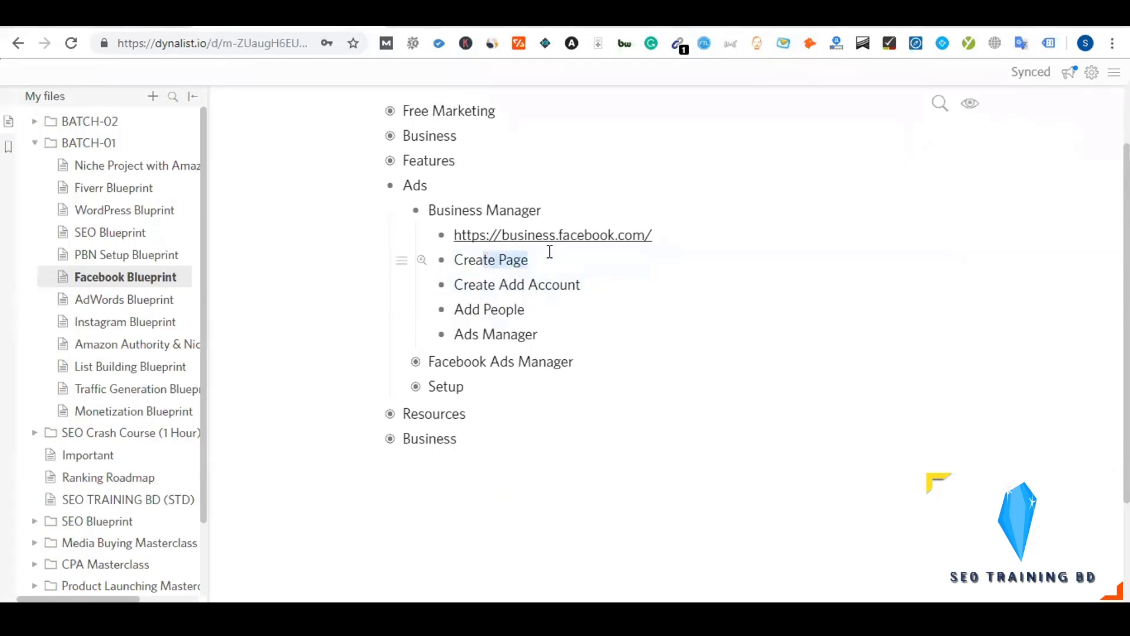
pyautogui.click(520, 288)
# Open Business Settings from the Business Manager business tools overview
pyautogui.click(553, 234)
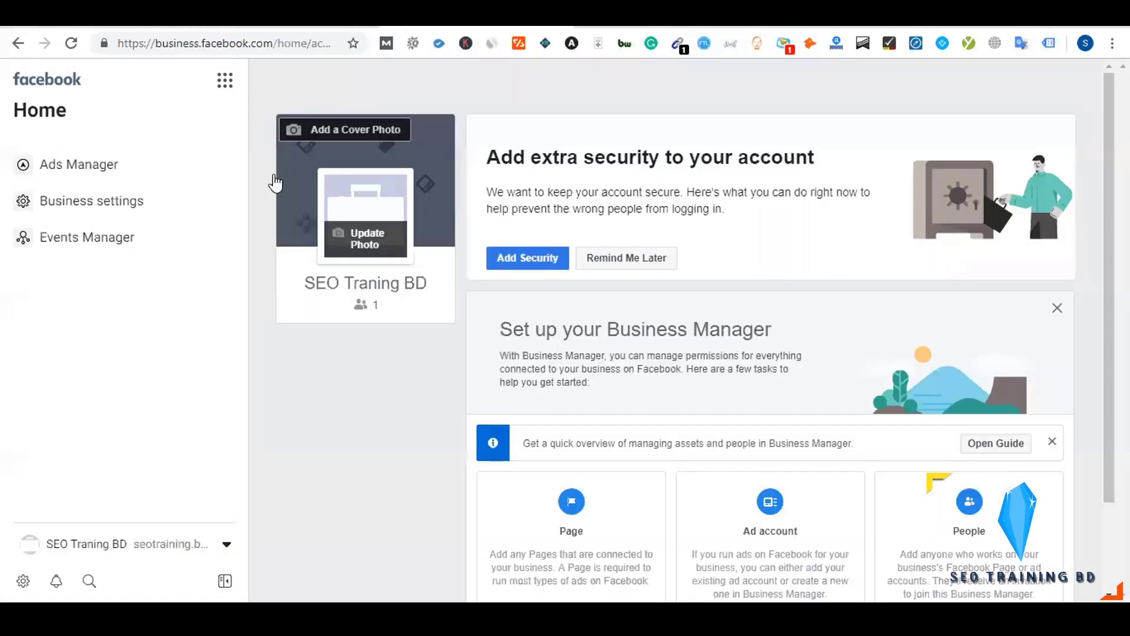
pyautogui.click(229, 88)
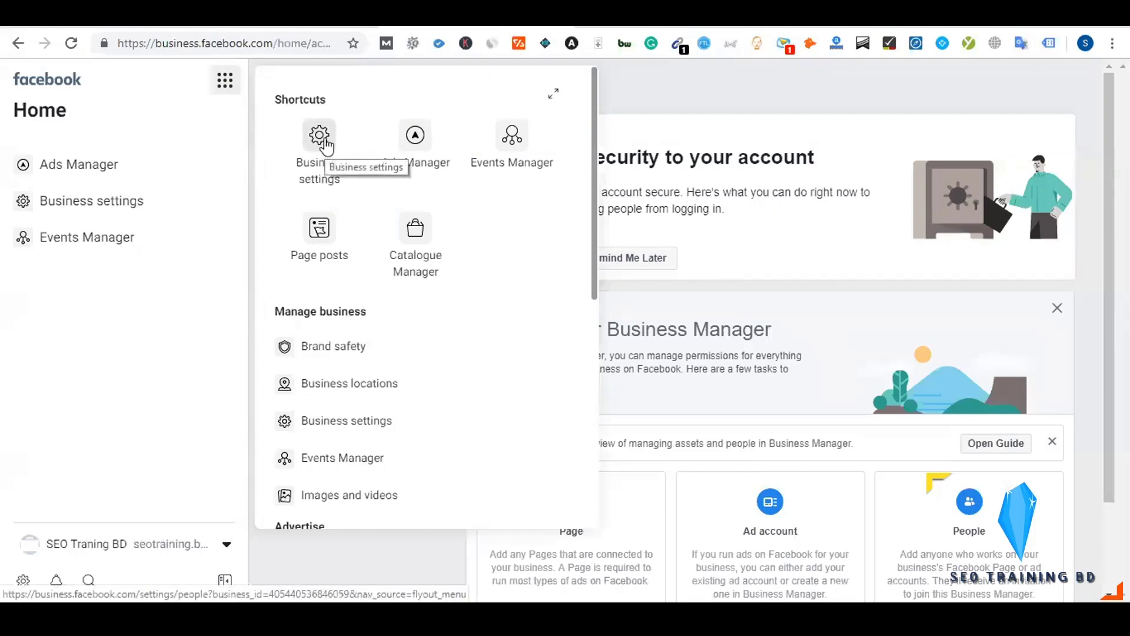
pyautogui.click(323, 141)
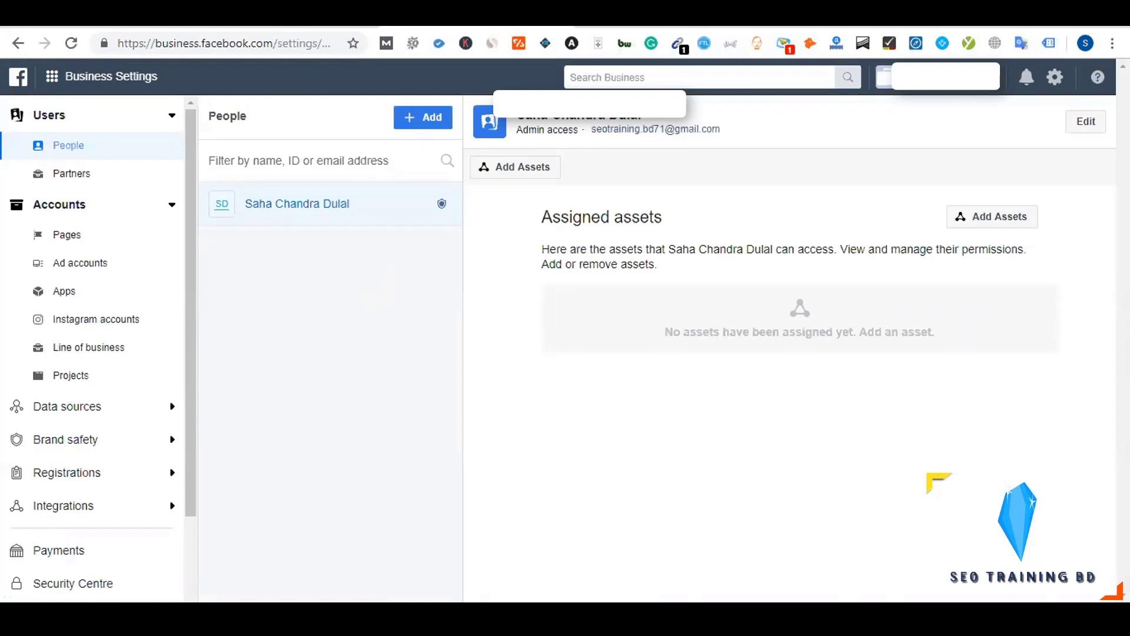
# Add Admin and Employee as nested sub-items under Add People
pyautogui.hotkey('ctrl', 'Tab')
pyautogui.press('Return')
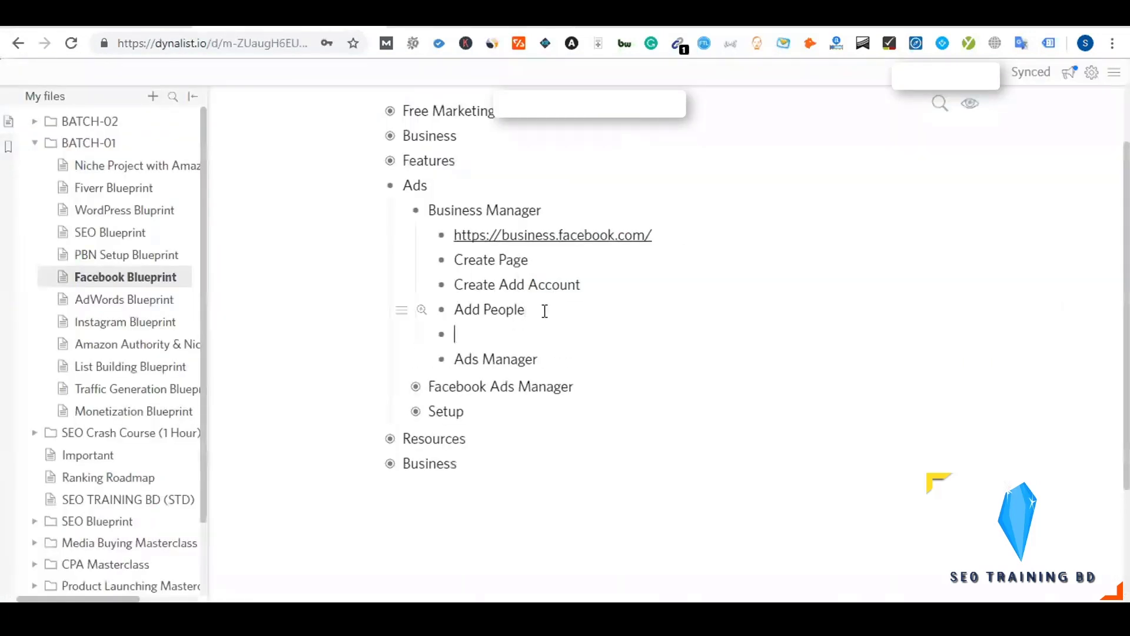
pyautogui.press('Tab')
pyautogui.write('Admin')
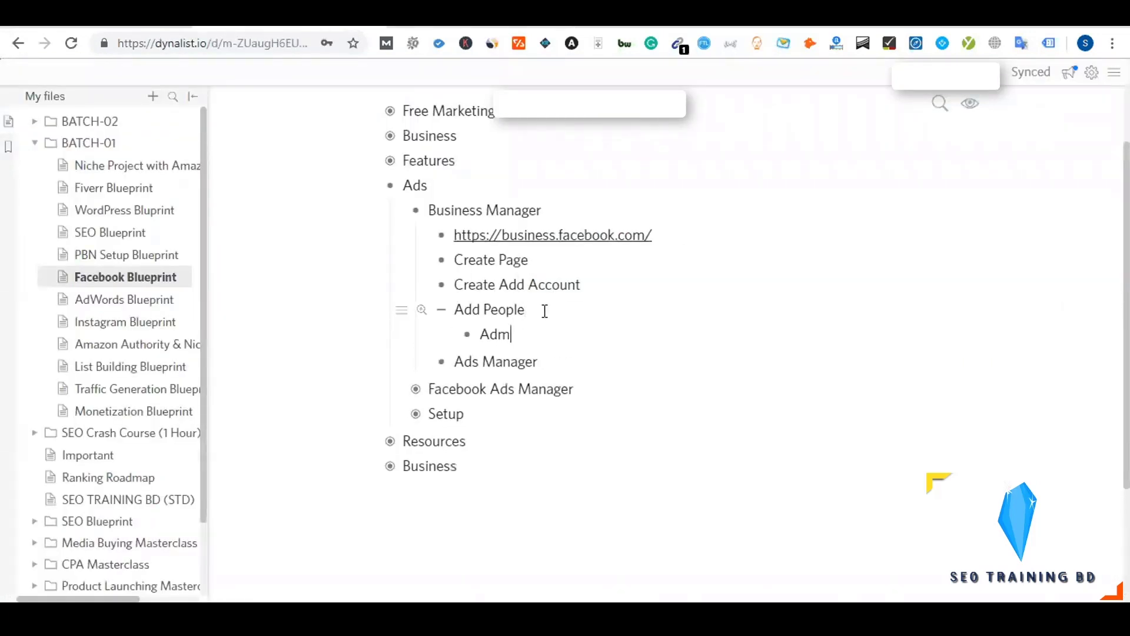
pyautogui.press('Return')
pyautogui.write('Emploe')
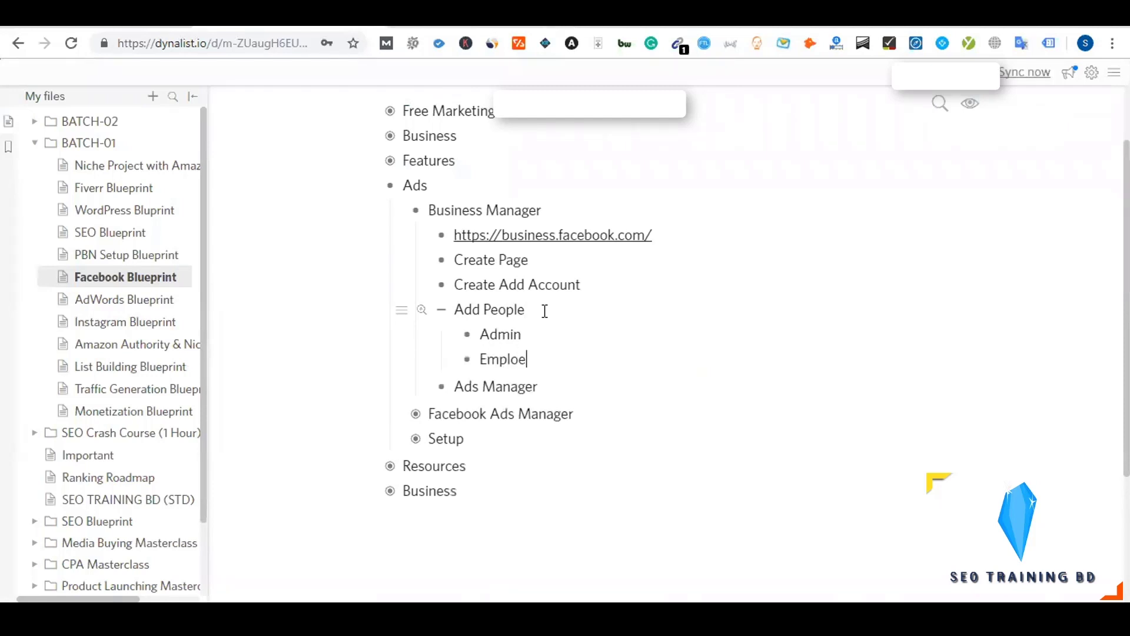
pyautogui.press('BackSpace')
pyautogui.write('yee')
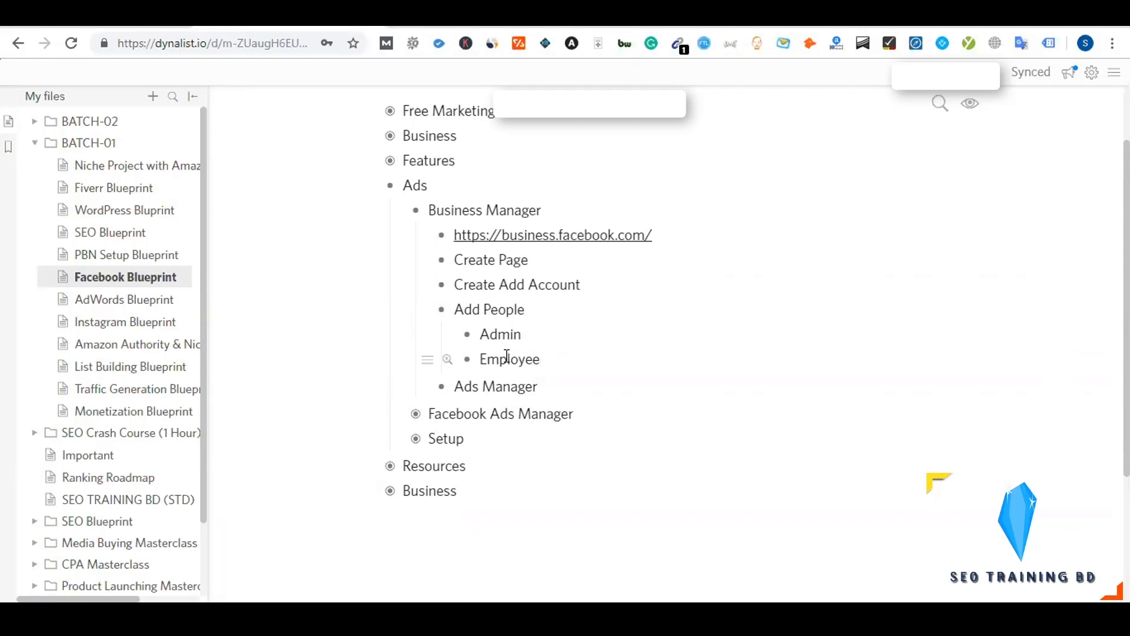
# Start a People invite with the invitee's e-mail address and Employee access
pyautogui.click(488, 235)
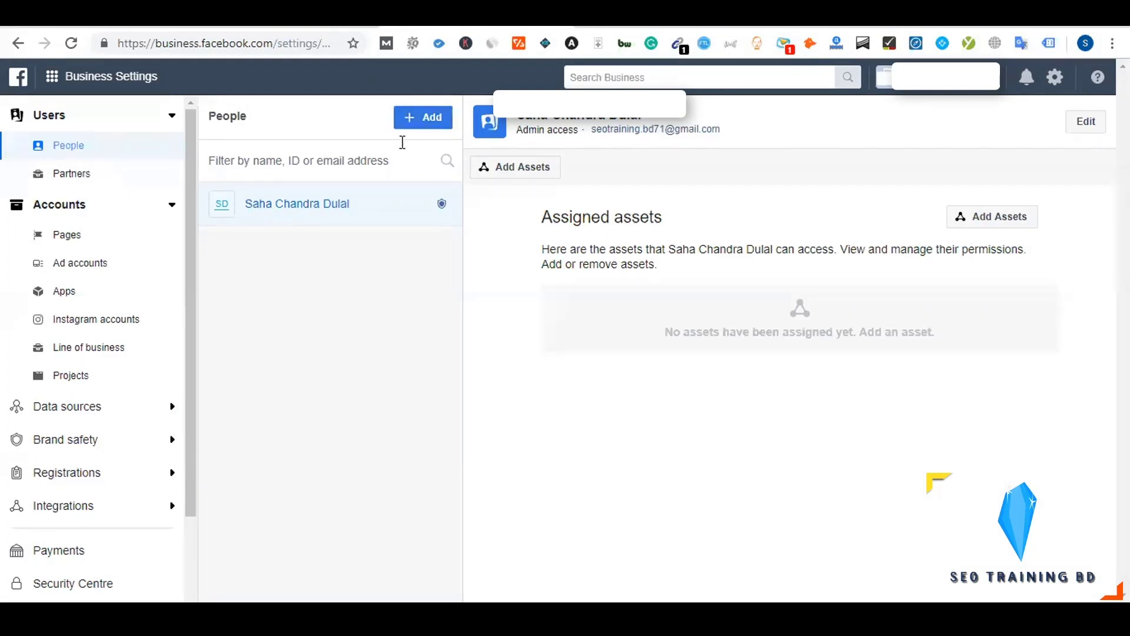
pyautogui.click(429, 127)
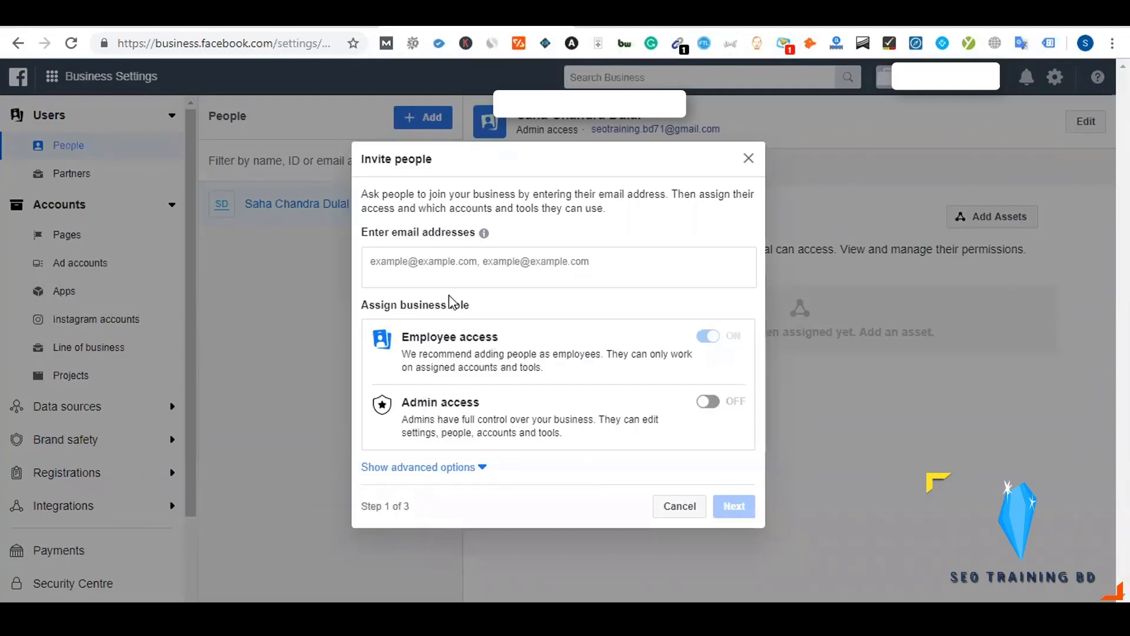
pyautogui.click(422, 271)
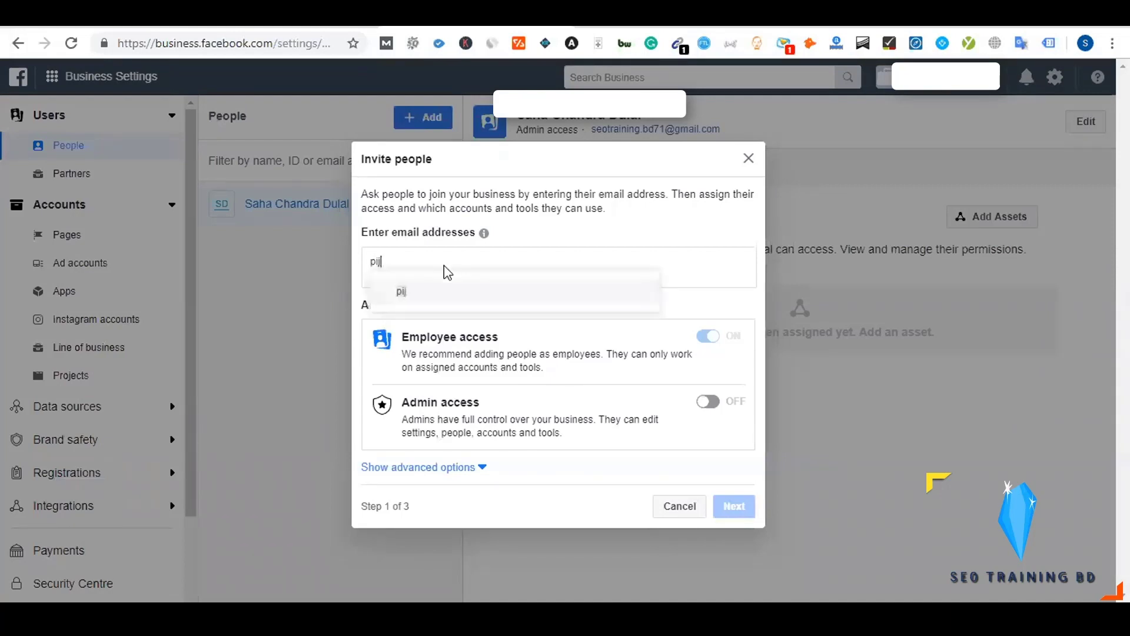
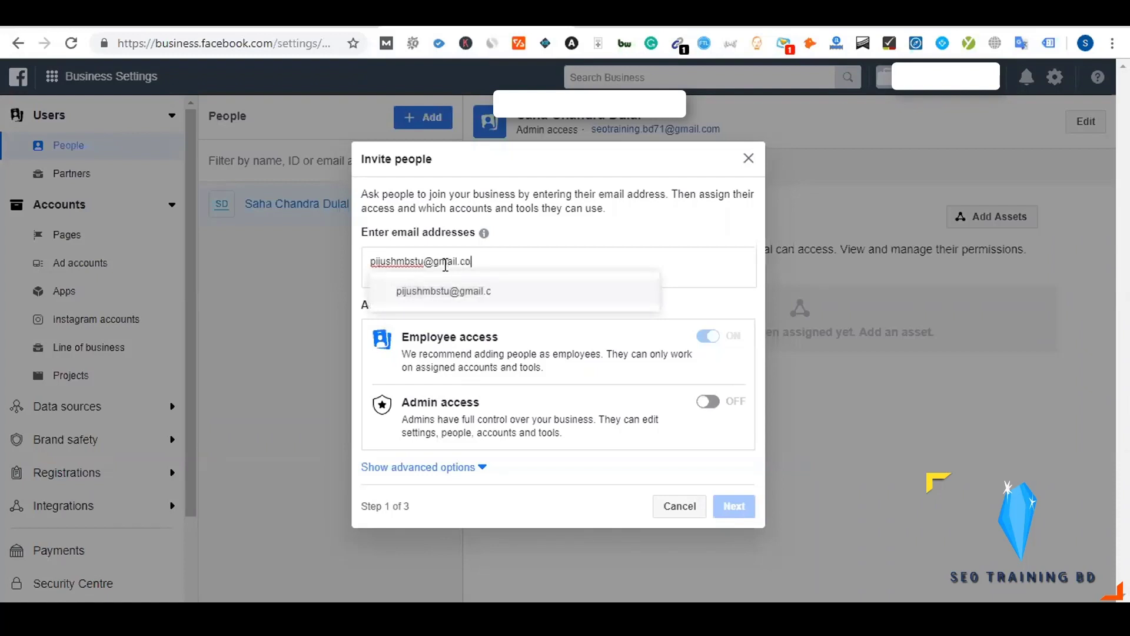
pyautogui.click(454, 289)
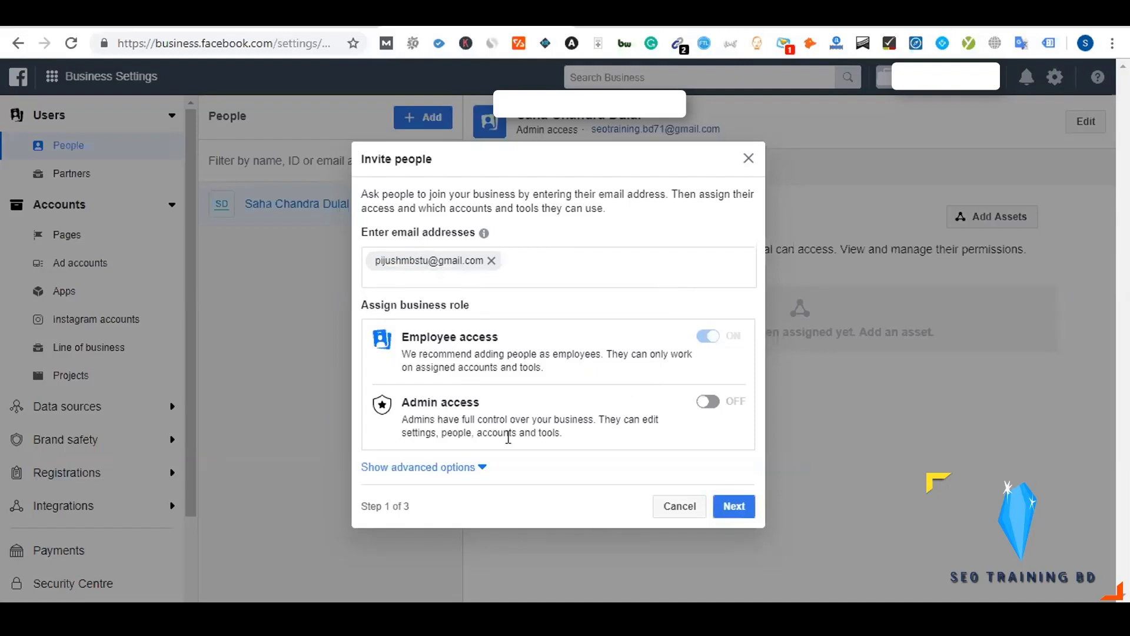
pyautogui.click(734, 509)
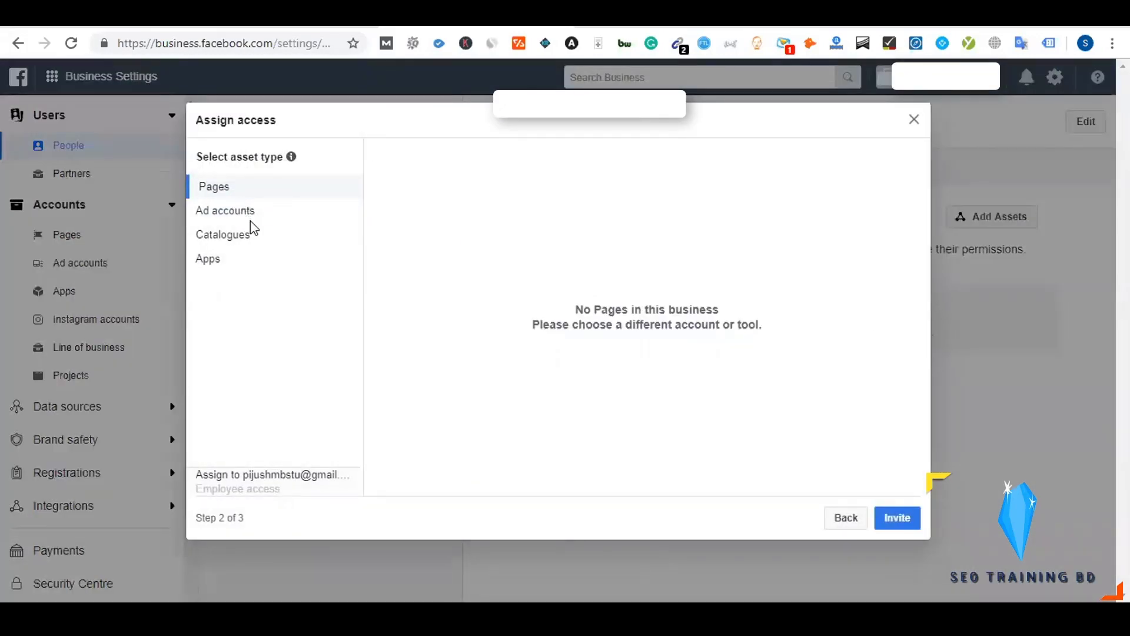
# Check Pages, Ad accounts, Catalogues and Apps for assignable assets, then go back to step one
pyautogui.click(248, 218)
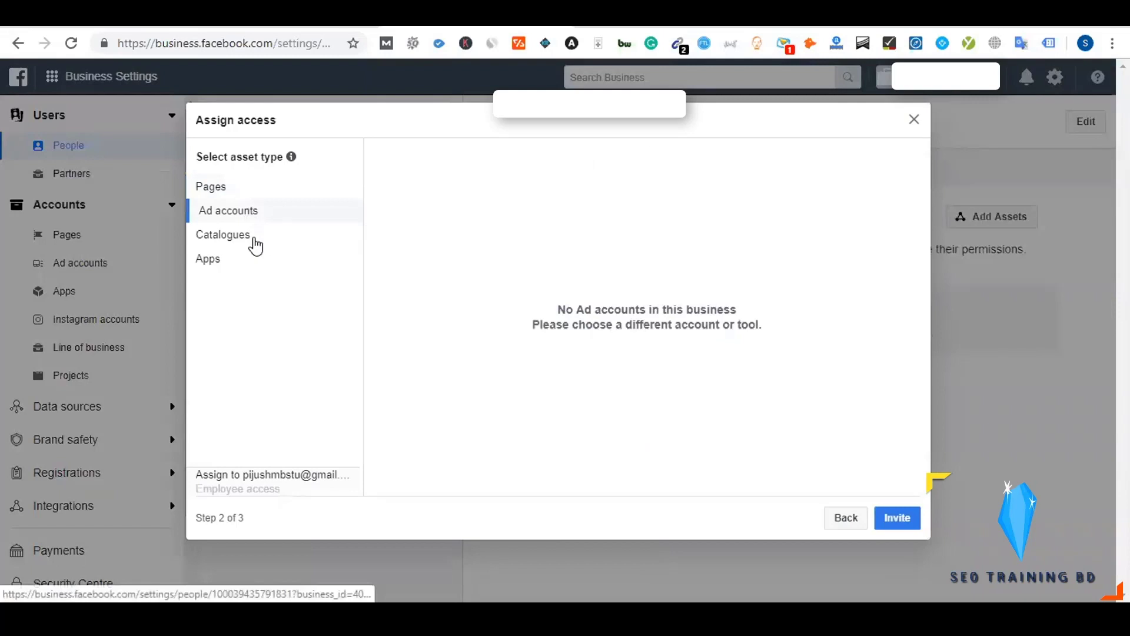
pyautogui.click(254, 242)
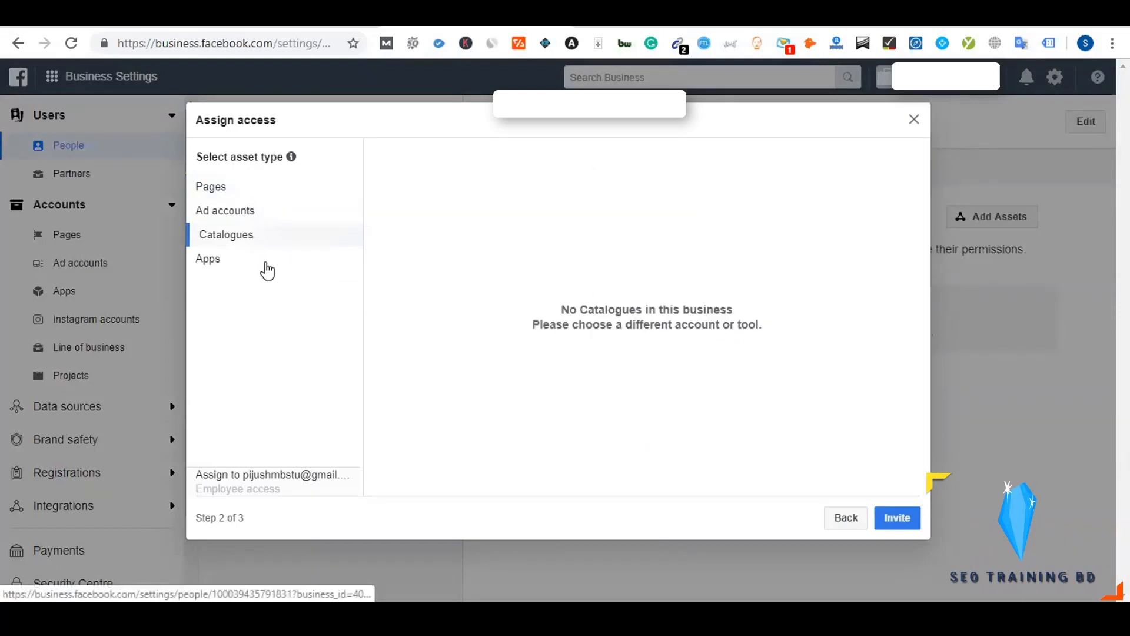
pyautogui.click(267, 266)
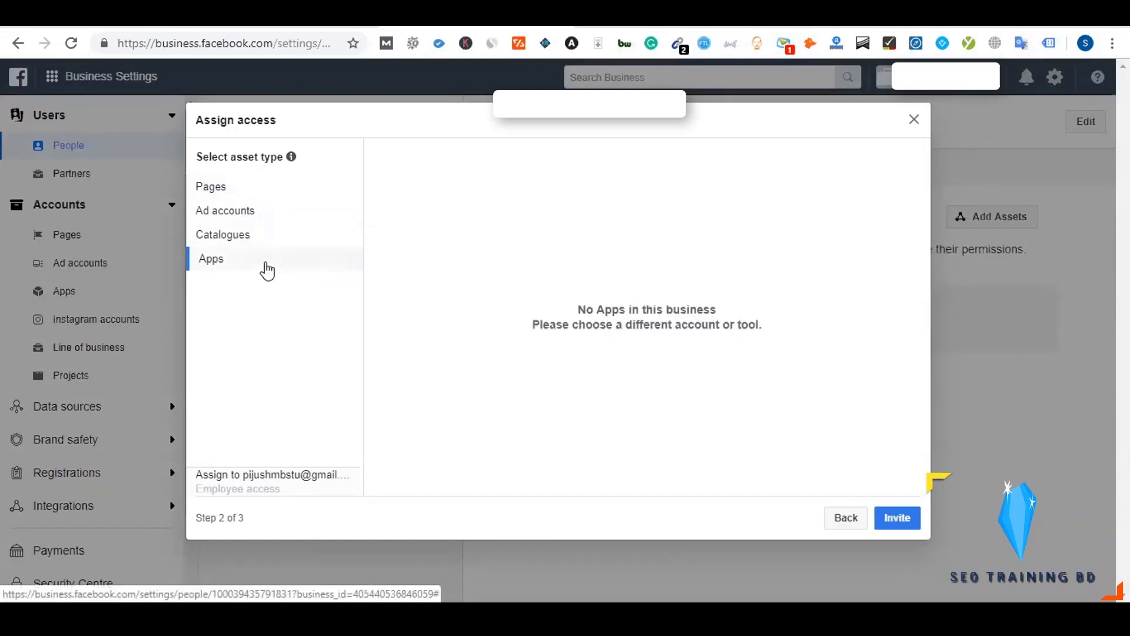
pyautogui.click(253, 236)
pyautogui.click(241, 213)
pyautogui.click(232, 191)
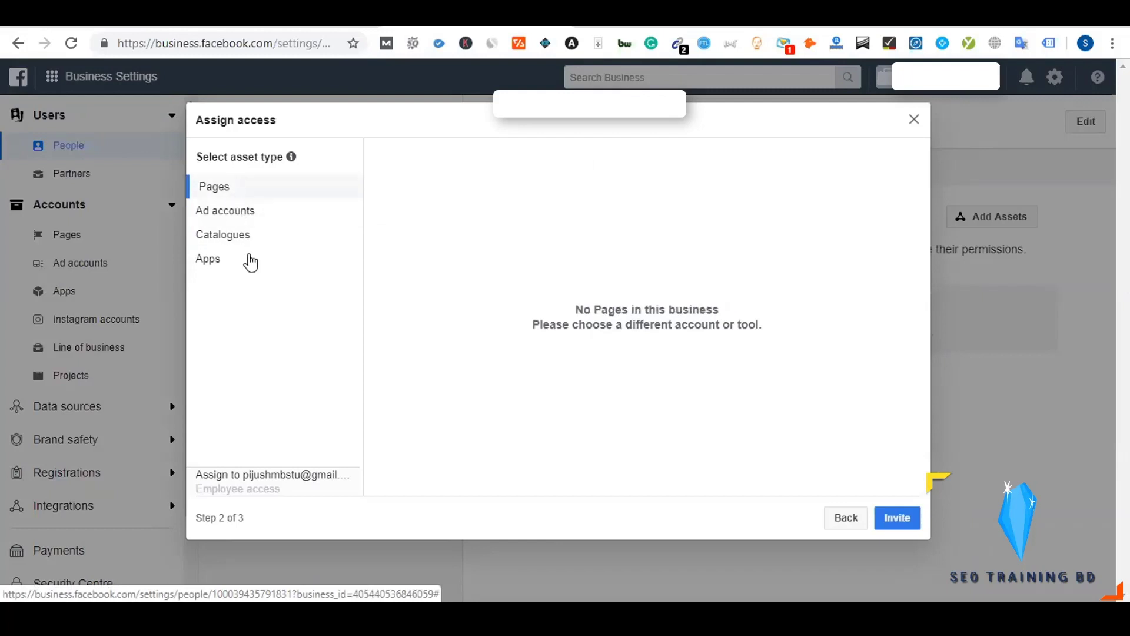
pyautogui.click(250, 259)
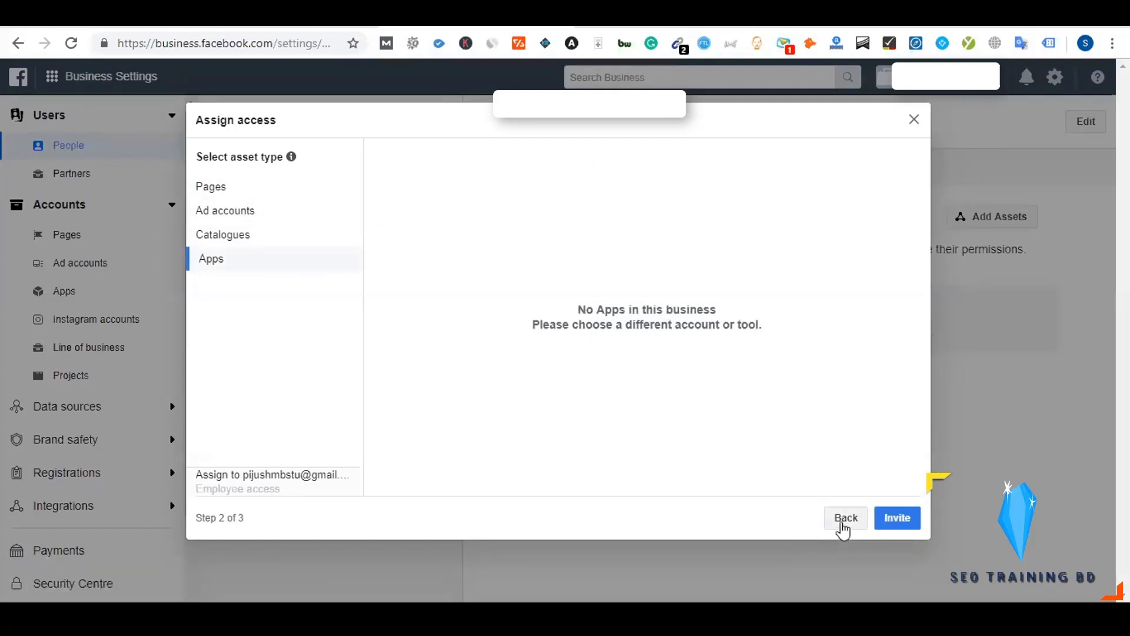
pyautogui.click(846, 517)
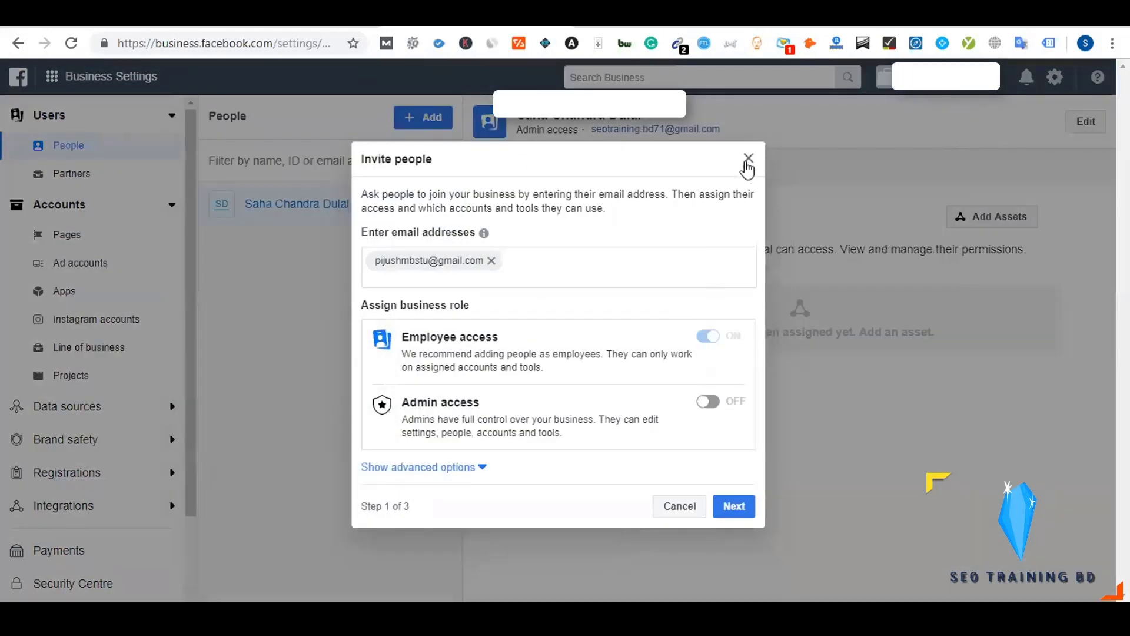
# Close the unsent invitation, open the Pages list, and bring up the Add page options
pyautogui.click(748, 160)
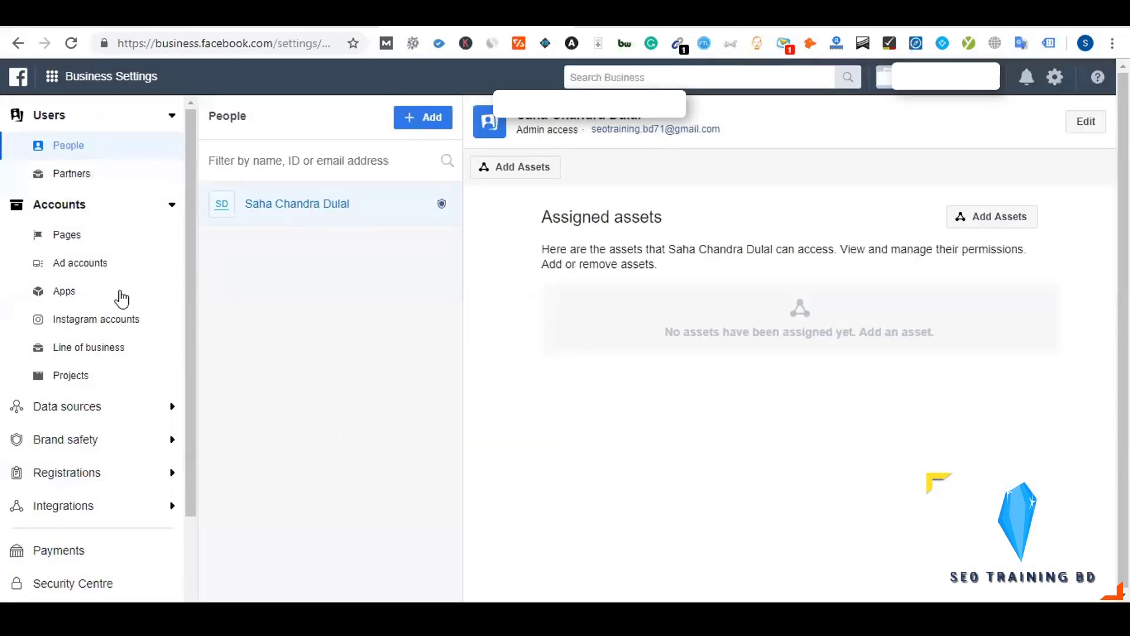
pyautogui.doubleClick(78, 240)
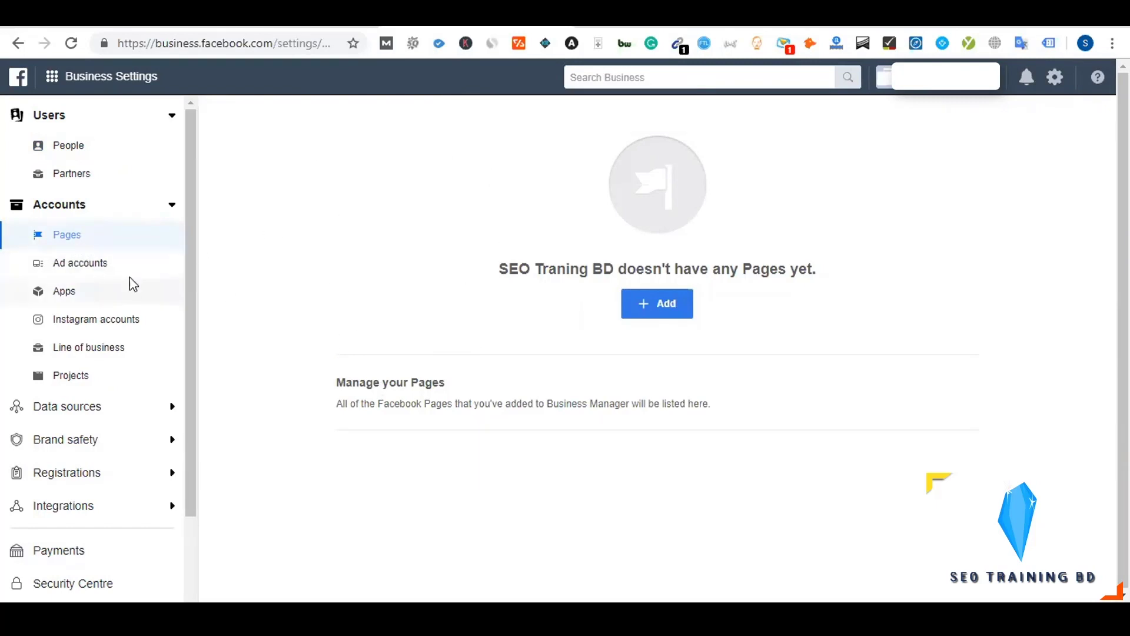
pyautogui.click(647, 307)
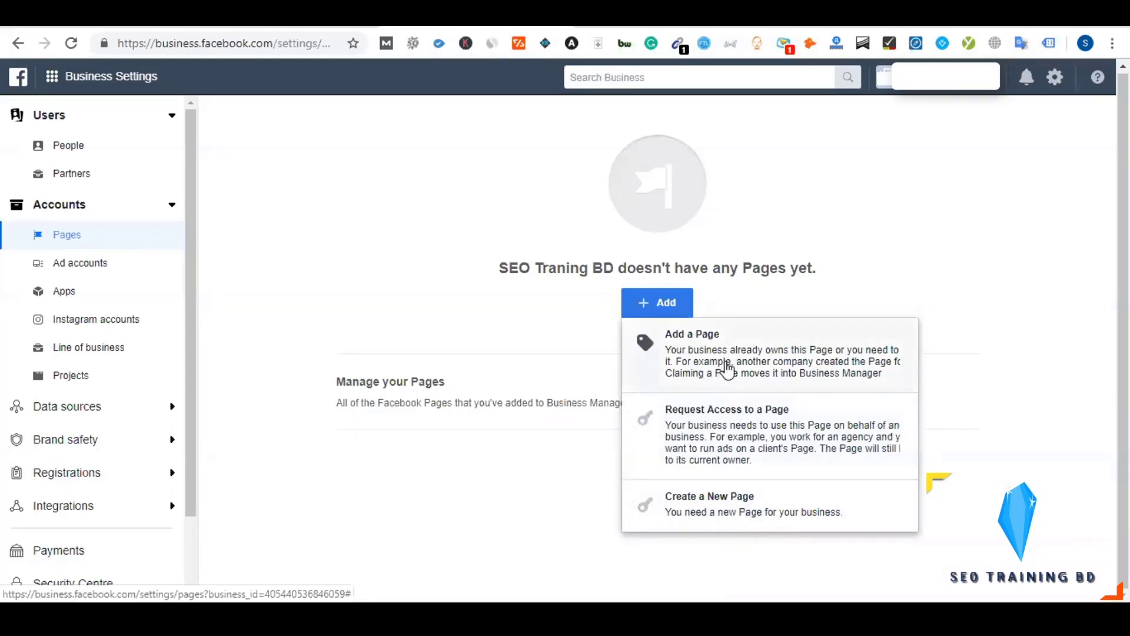
# Search 'self' in Add a Page, pick Self Help and send the add-page request
pyautogui.click(707, 368)
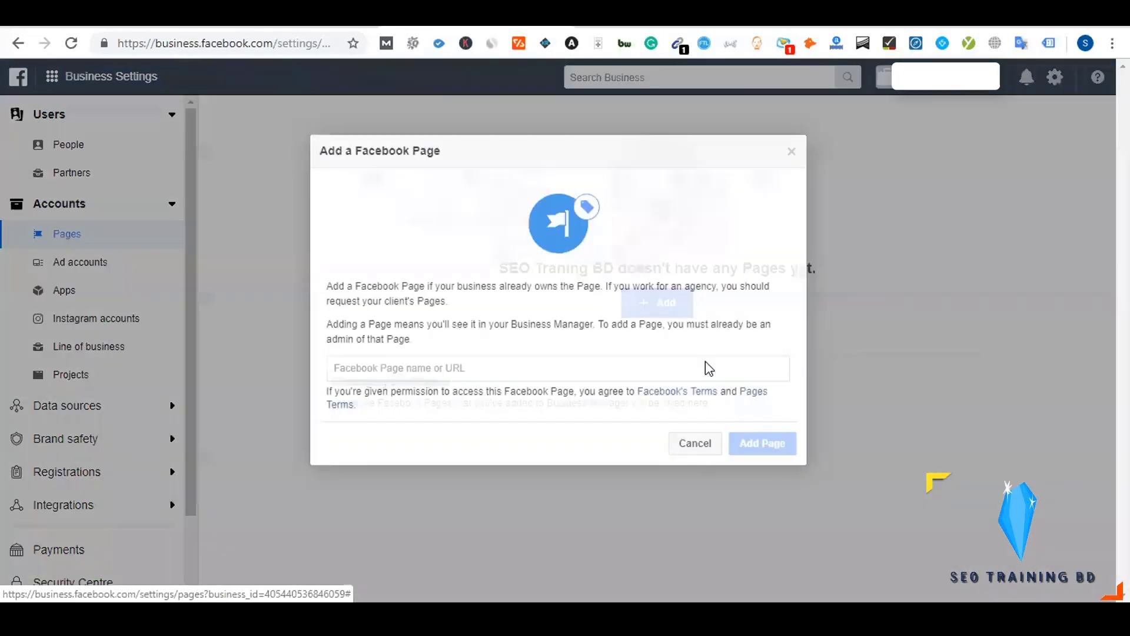
pyautogui.click(509, 368)
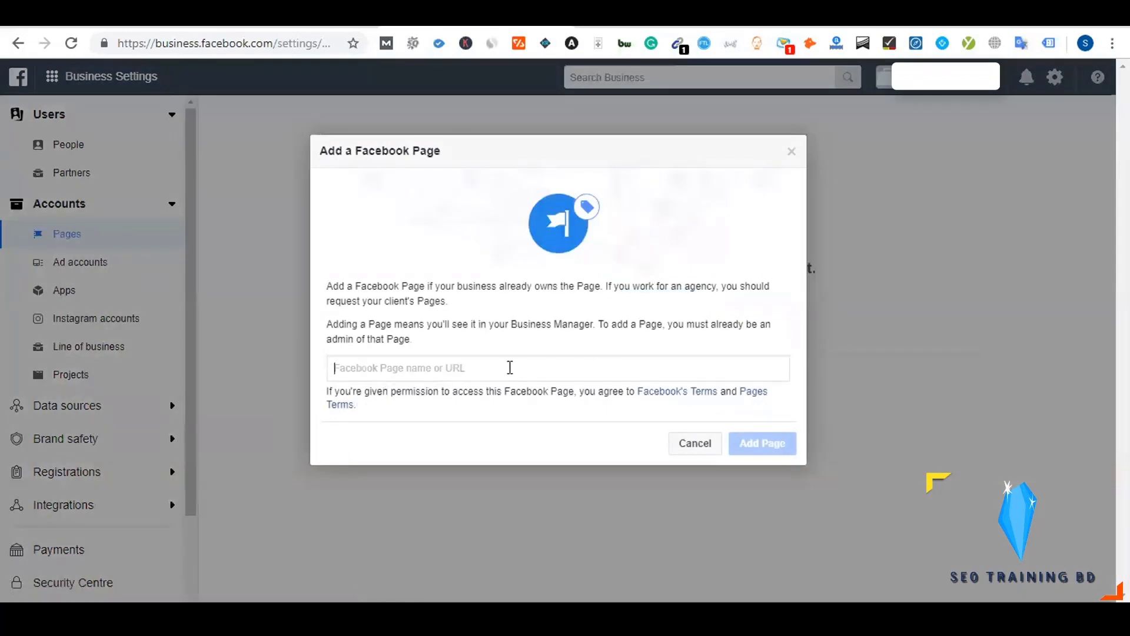
pyautogui.write('self')
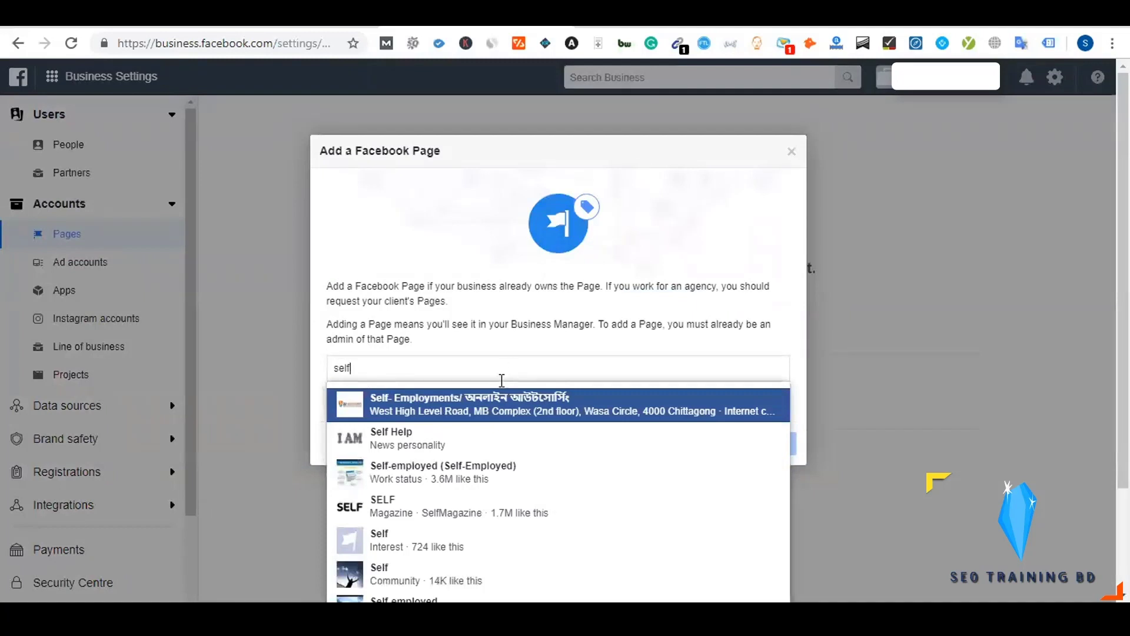
pyautogui.click(436, 444)
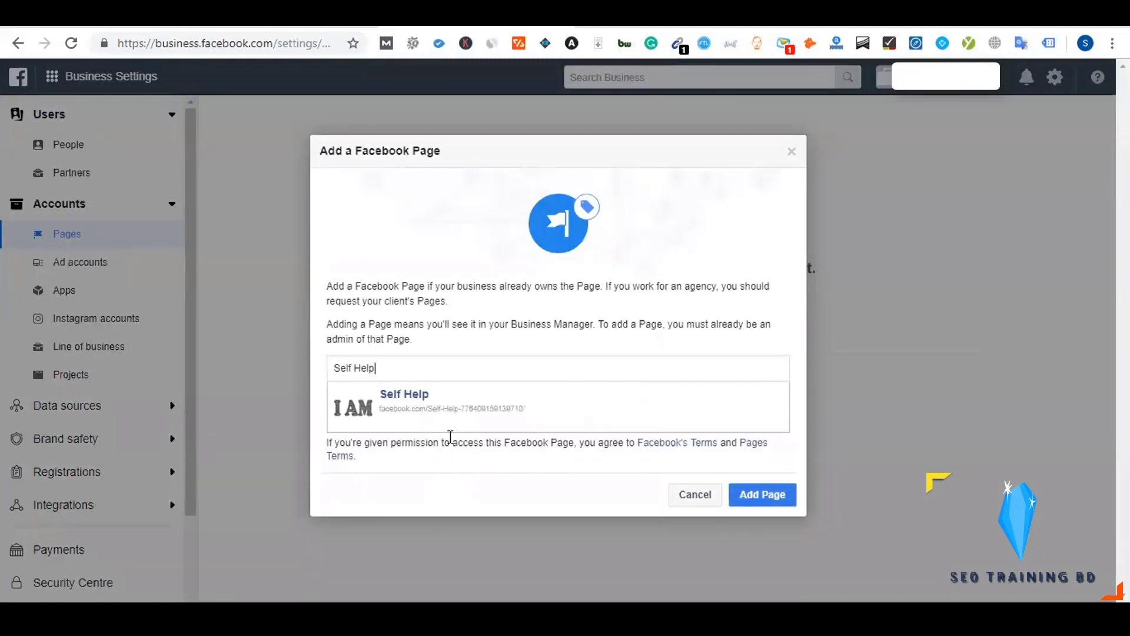
pyautogui.click(764, 495)
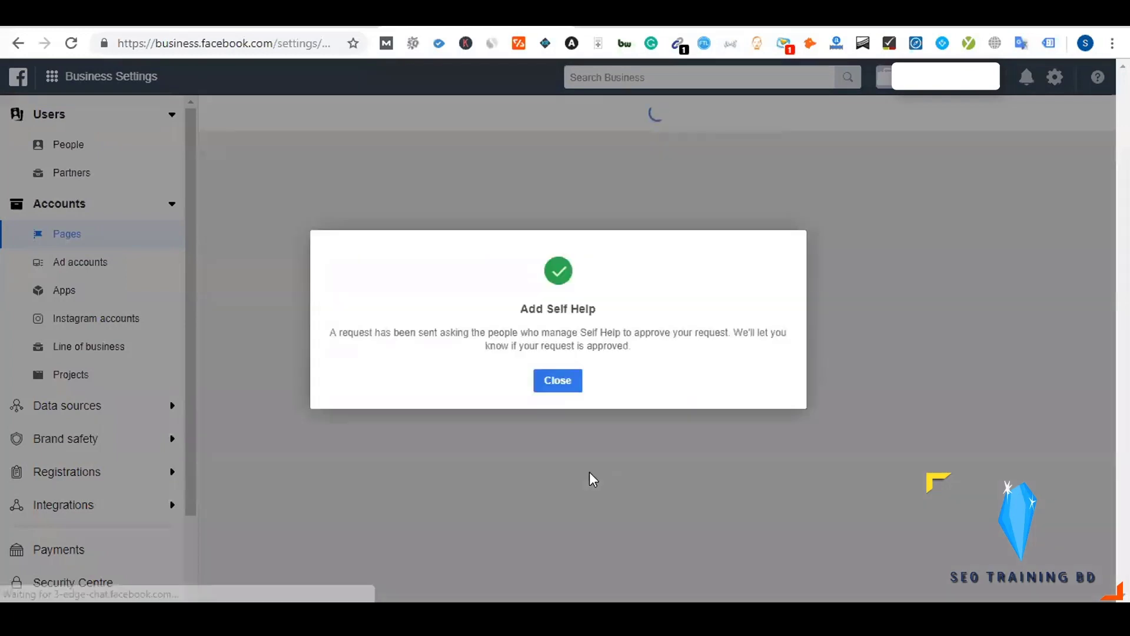
pyautogui.click(556, 381)
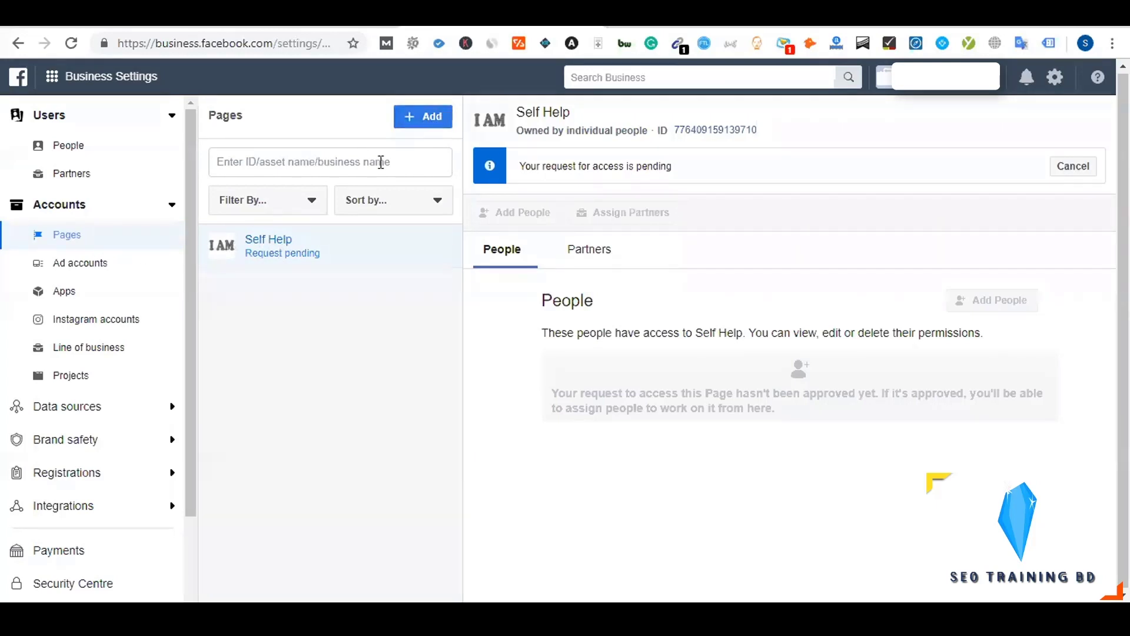
# Search 'appl' in Add a Page, choose Appliance and submit its request
pyautogui.click(422, 122)
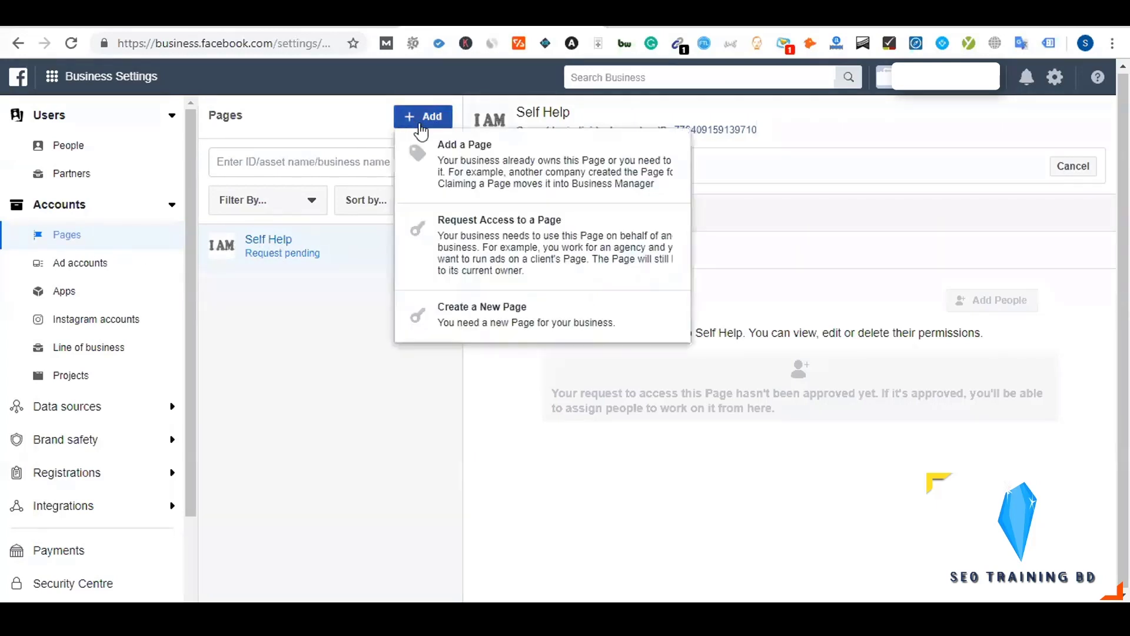
pyautogui.click(477, 171)
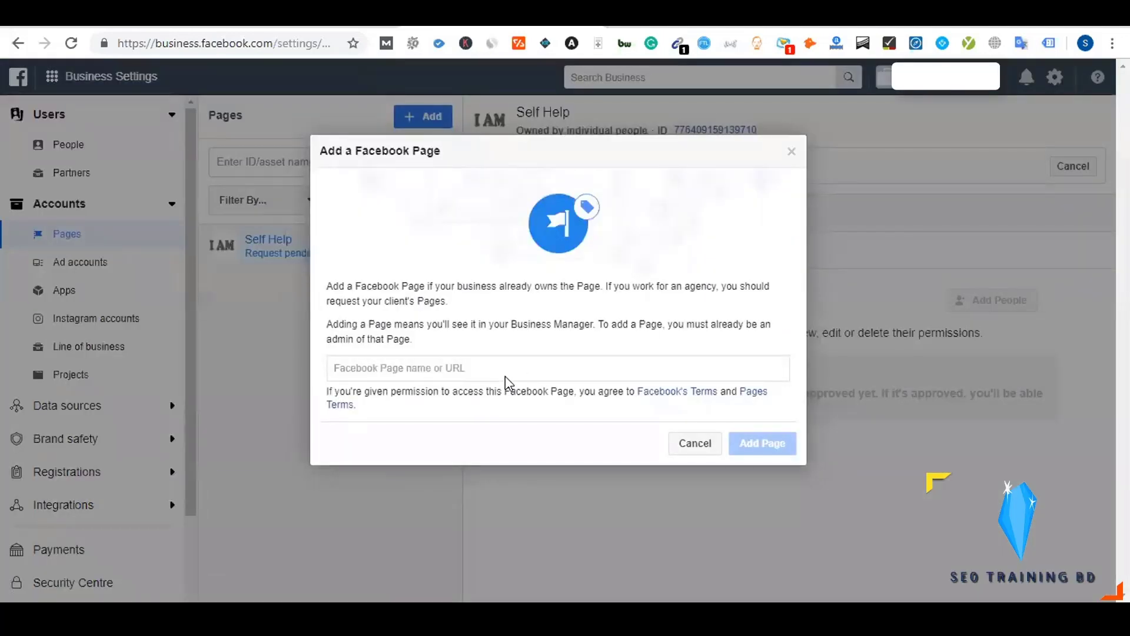
pyautogui.click(505, 377)
pyautogui.write('appl')
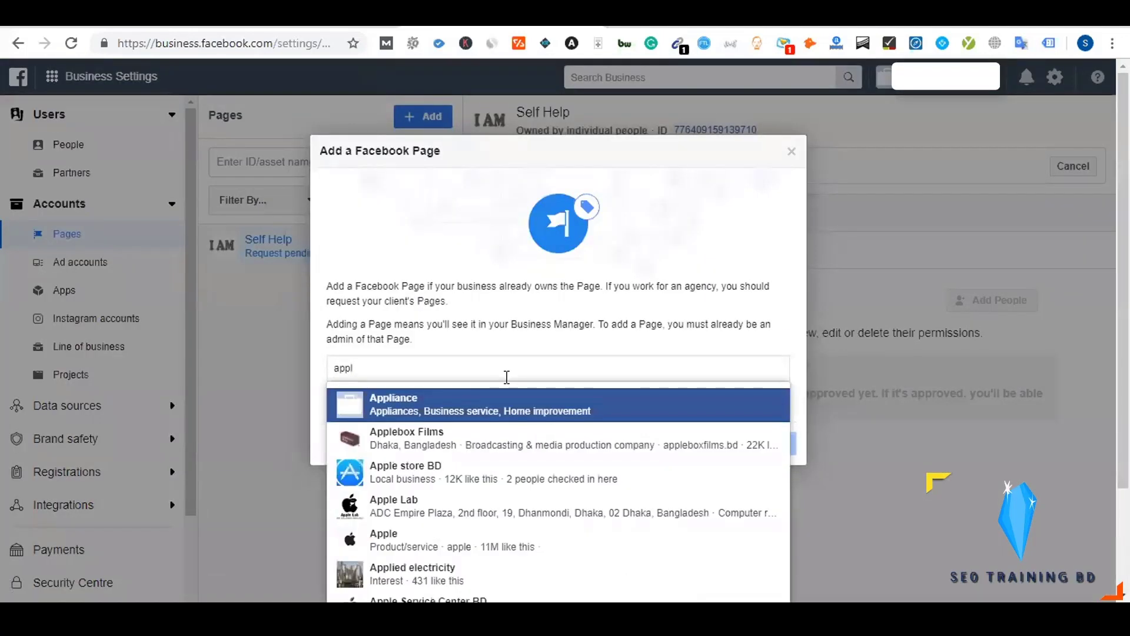
pyautogui.click(434, 407)
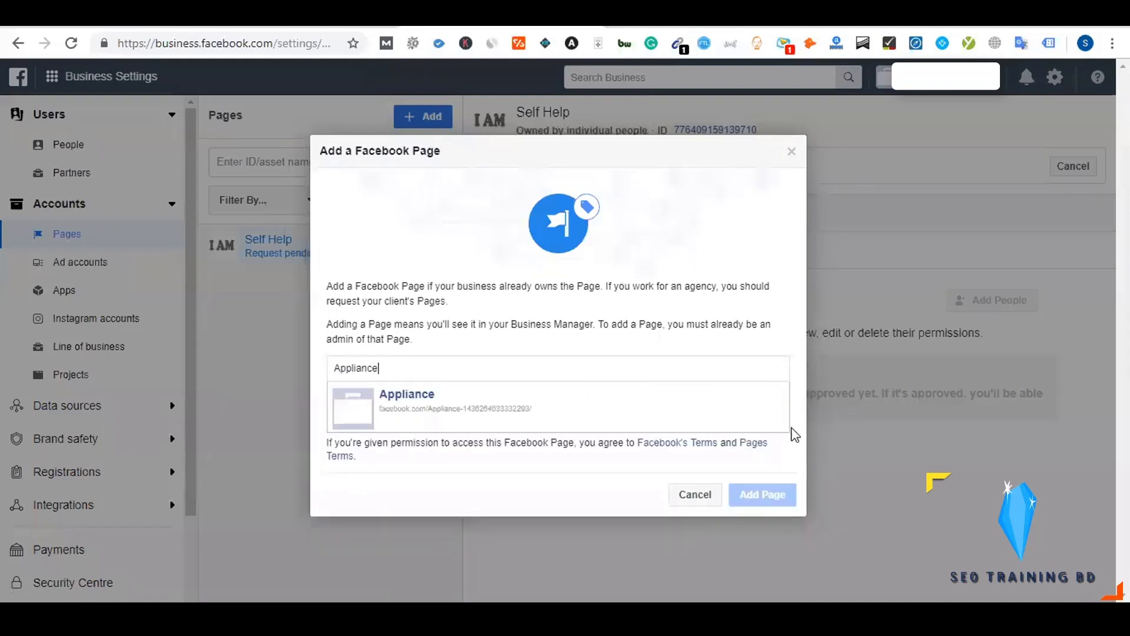
pyautogui.click(759, 495)
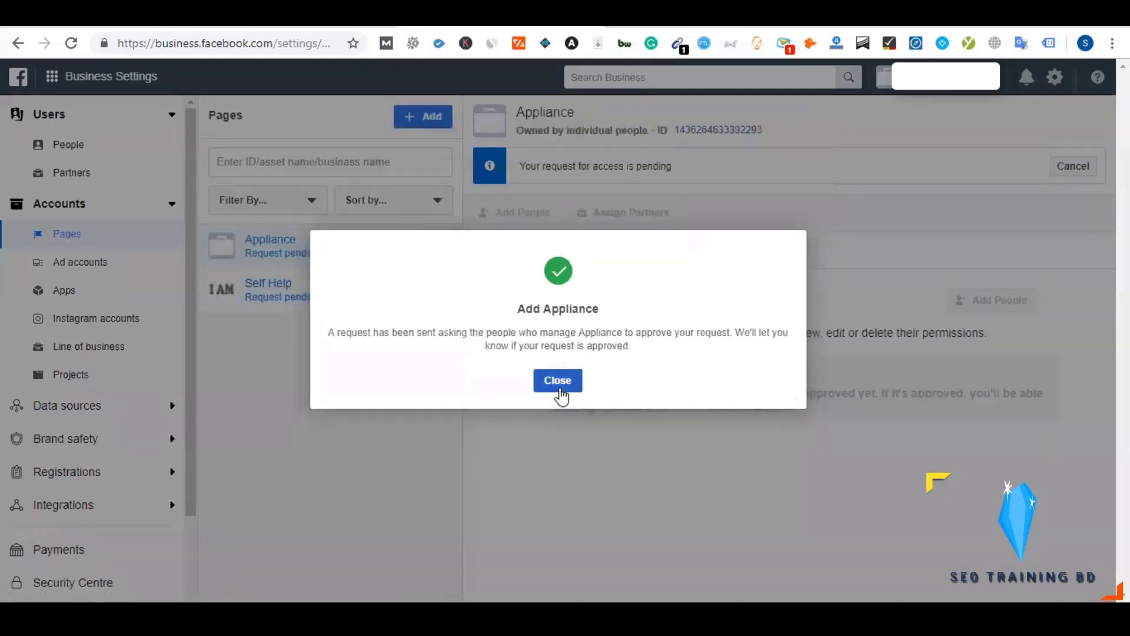
pyautogui.click(559, 385)
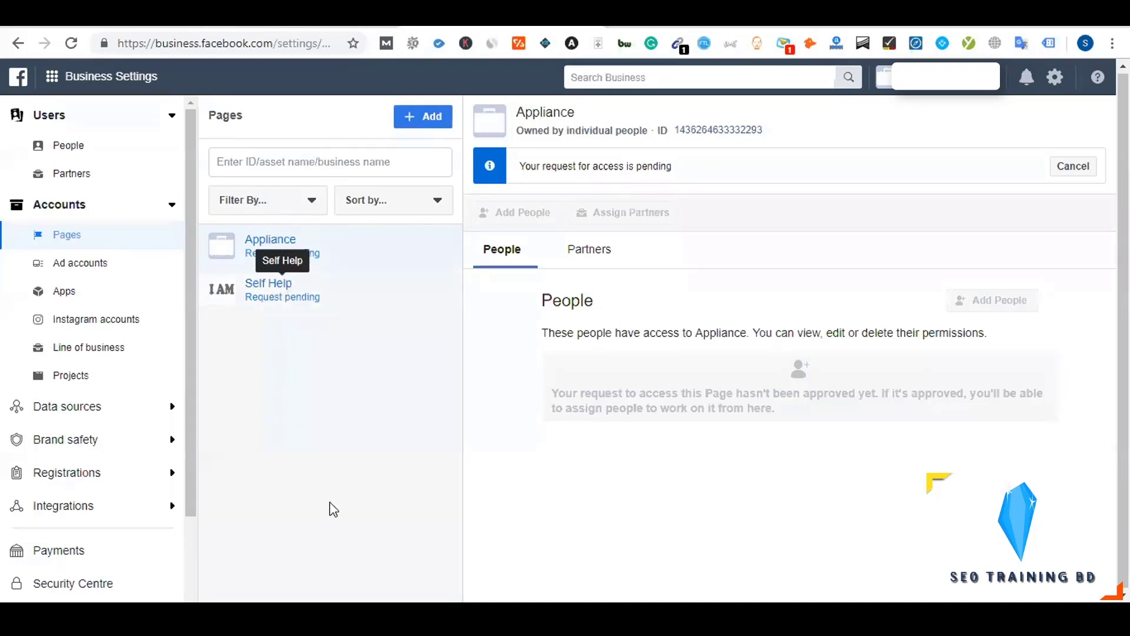
# In Dynalist, expand Features > Cross Posting > Non-Owner and follow the Appliance and Self Help links
pyautogui.click(279, 17)
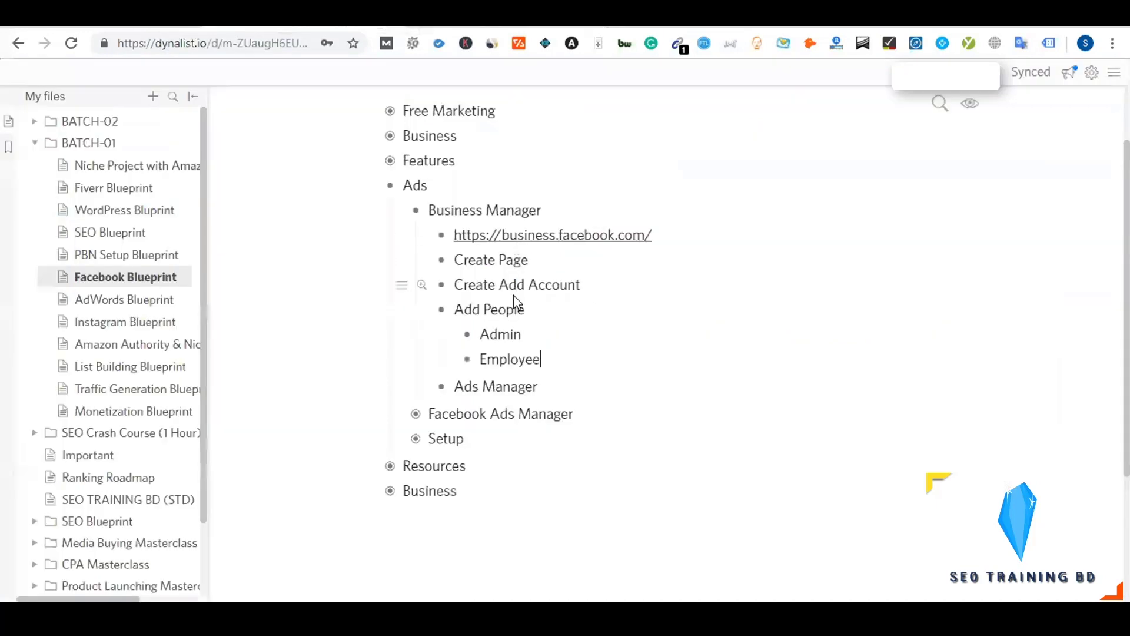
pyautogui.click(390, 162)
pyautogui.click(416, 186)
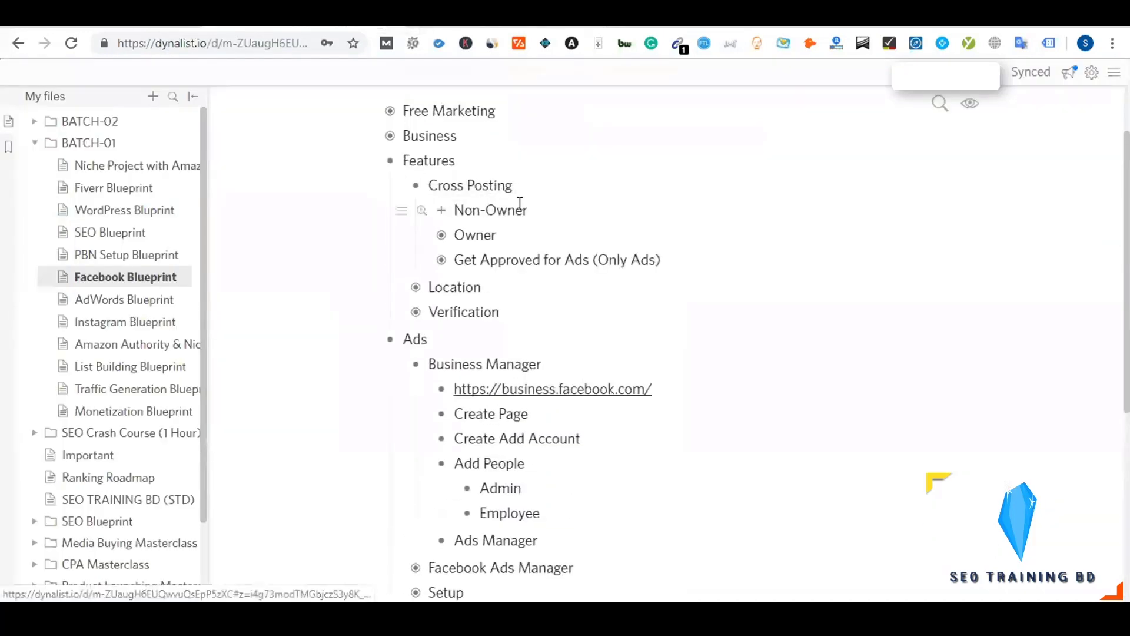
pyautogui.click(442, 210)
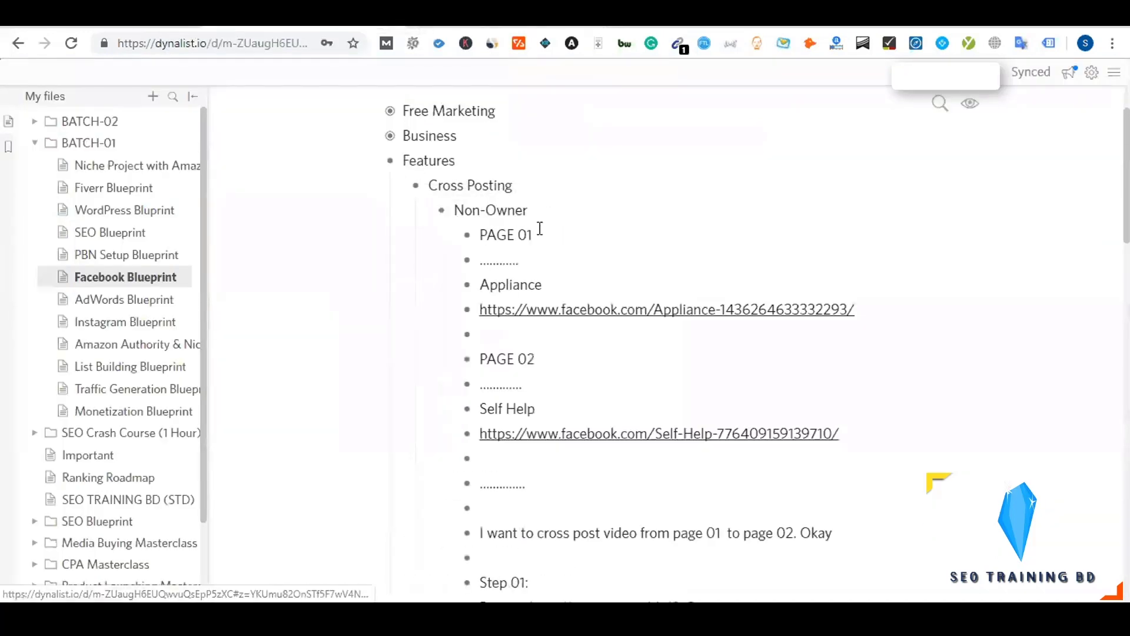
pyautogui.click(615, 310)
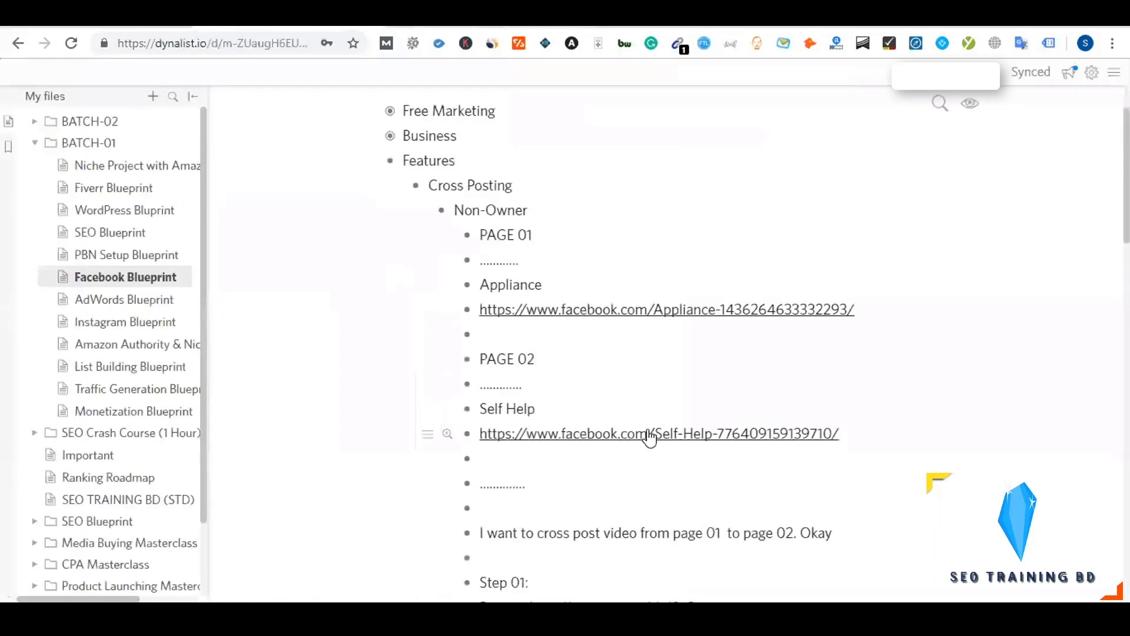
pyautogui.click(547, 433)
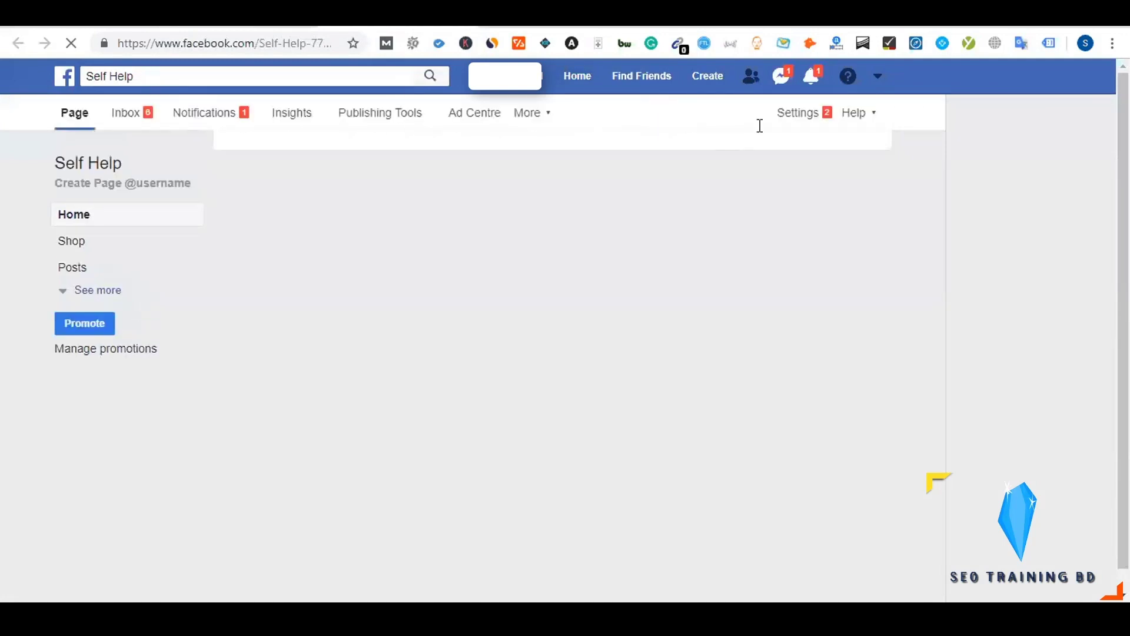
# Open the Self Help page's Settings and look through its post, messaging and tagging options
pyautogui.click(802, 113)
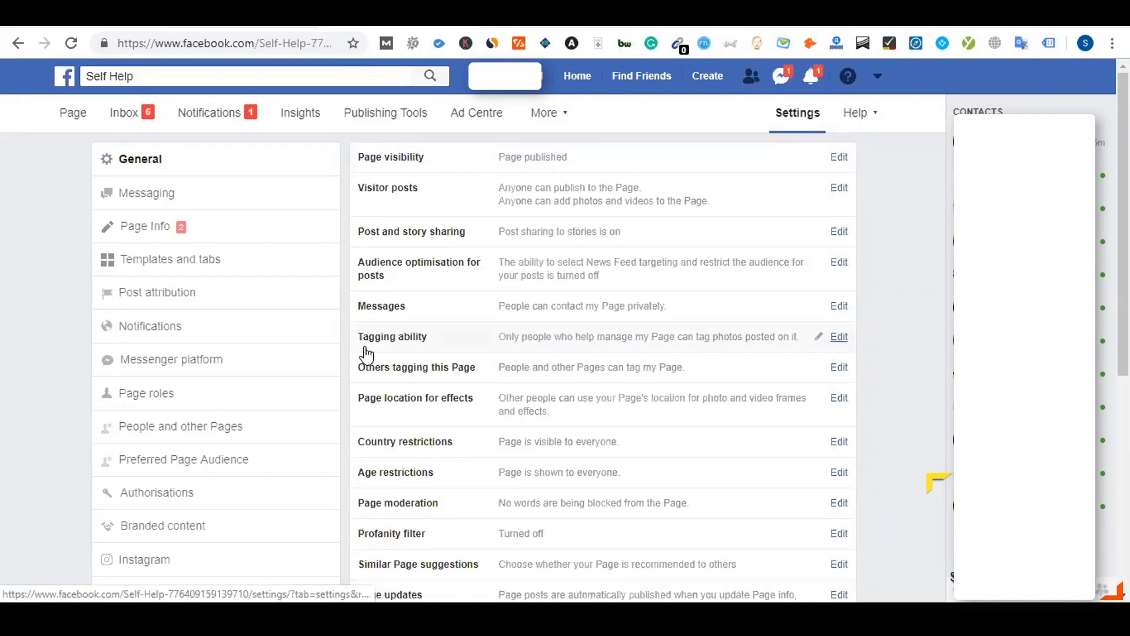
pyautogui.scroll(-2, 365, 353)
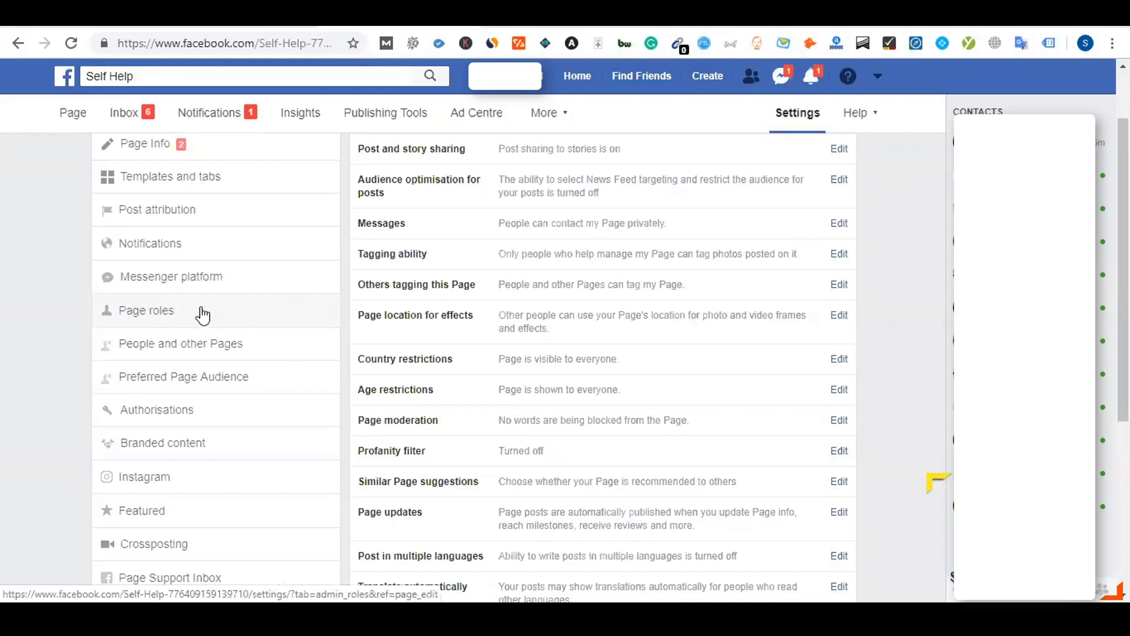
pyautogui.scroll(1, 202, 315)
pyautogui.scroll(-1, 203, 315)
# Open the Self Help page's Page roles settings and find SEO Traning BD's ownership request
pyautogui.click(186, 319)
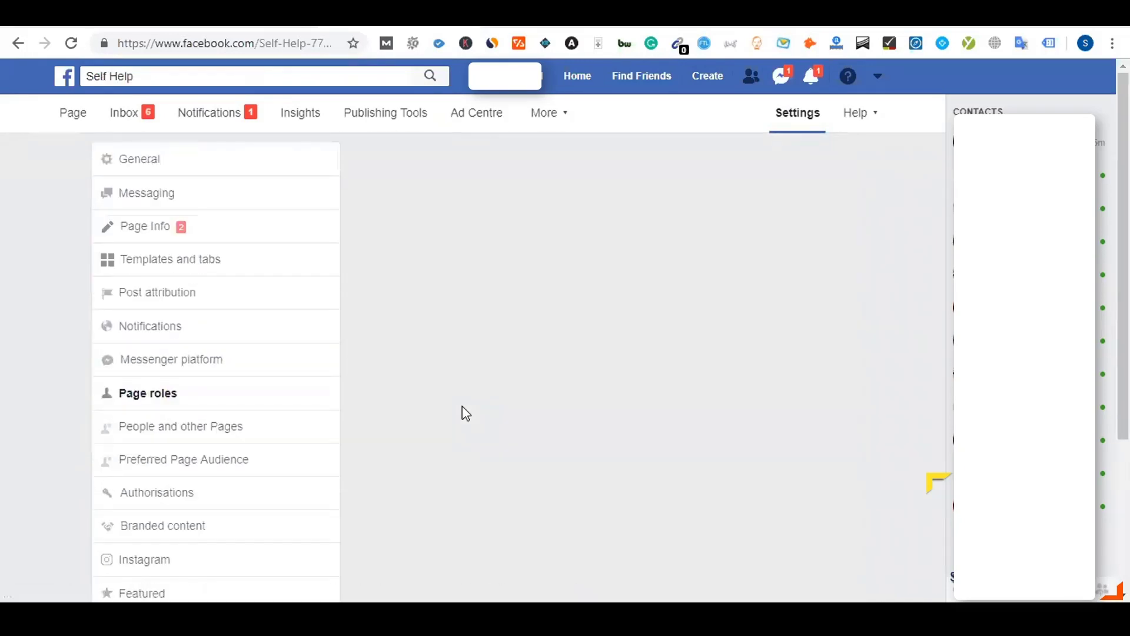
pyautogui.scroll(-3, 465, 412)
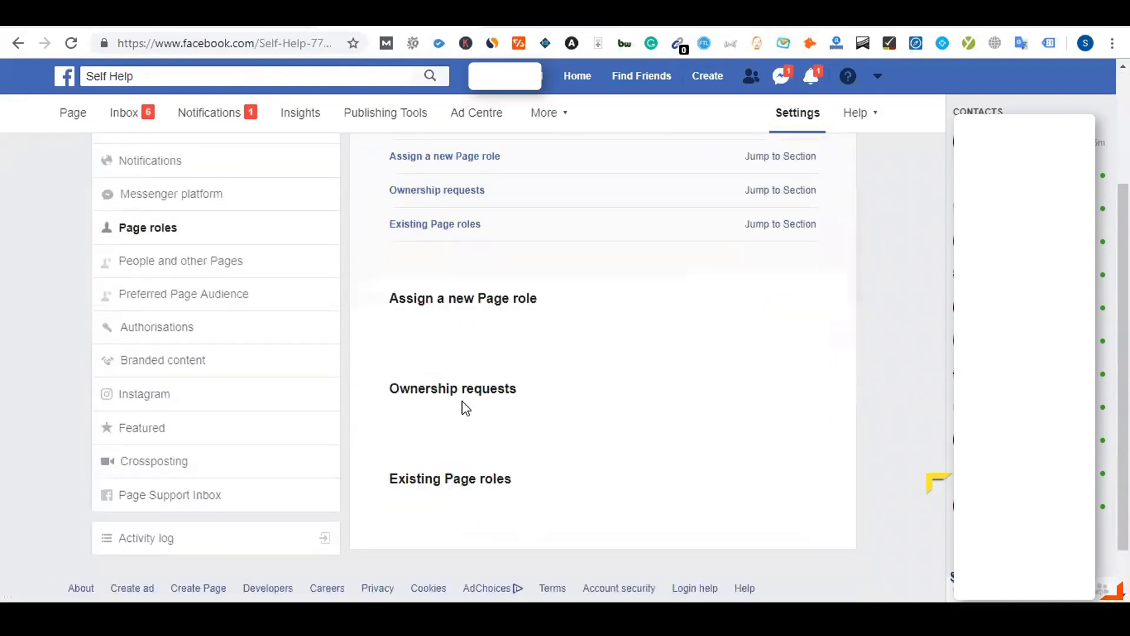
pyautogui.scroll(-1, 463, 401)
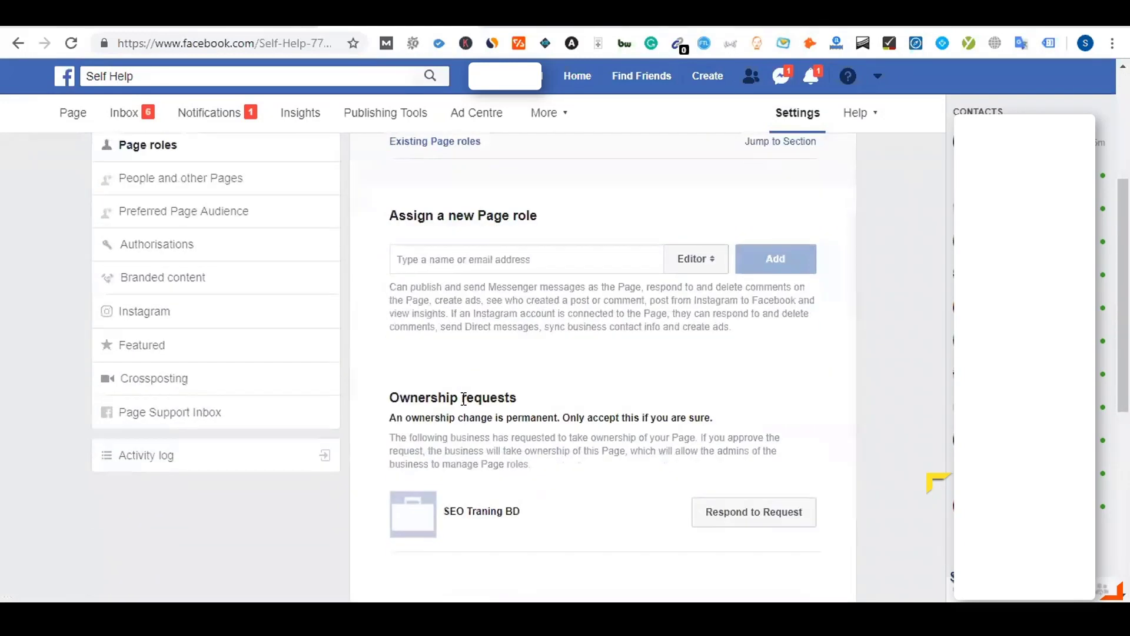
pyautogui.scroll(-1, 462, 396)
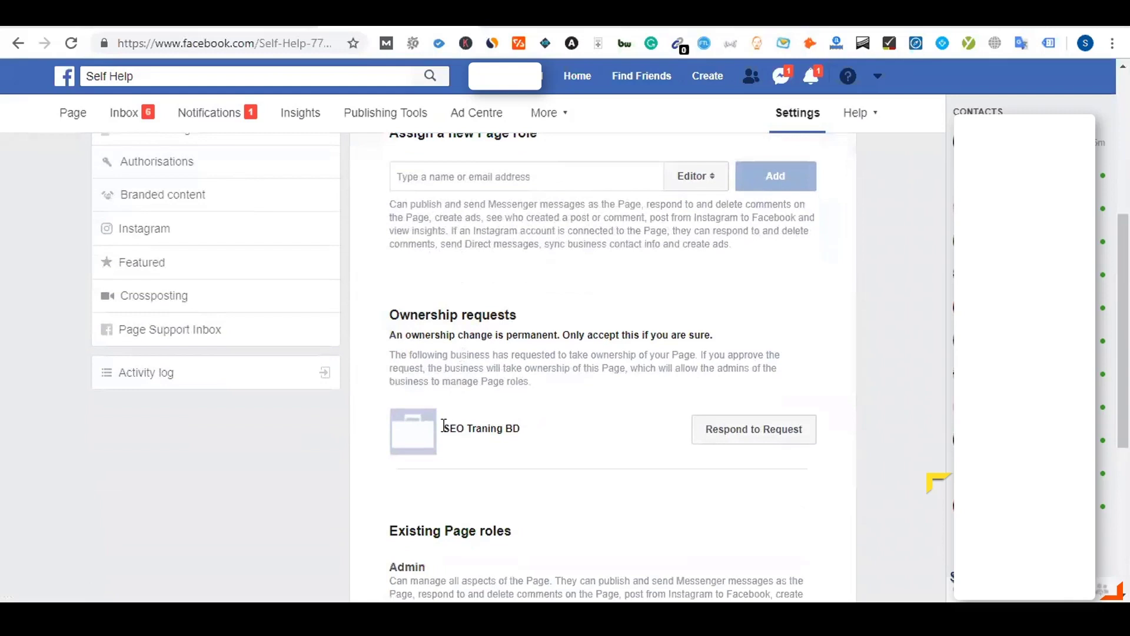
pyautogui.scroll(-1, 484, 423)
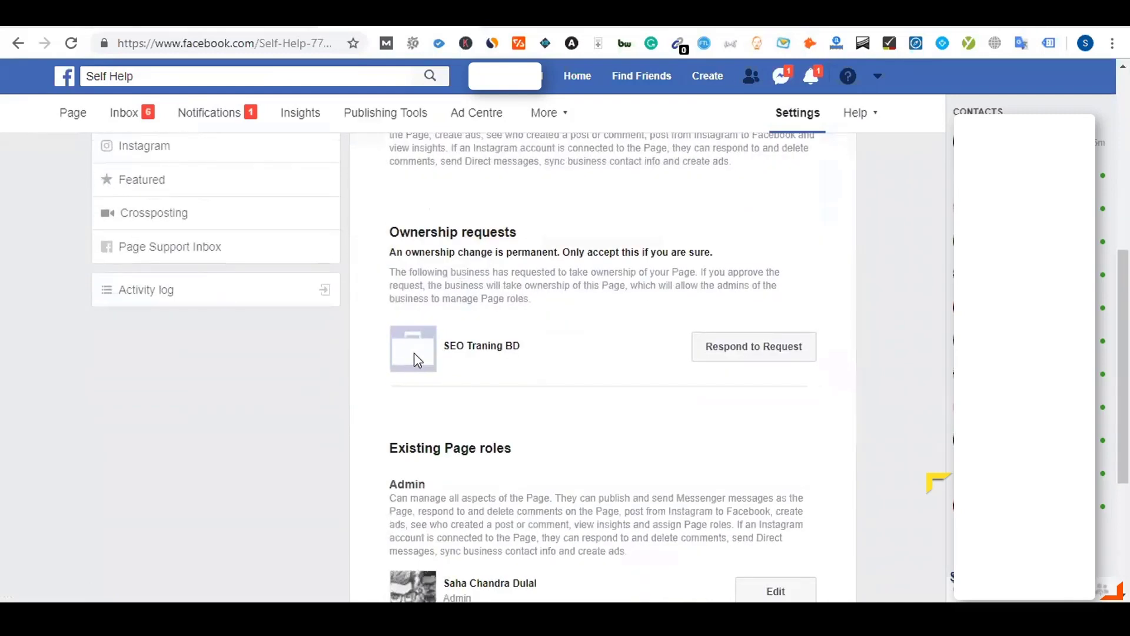
# Approve transferring Self Help ownership to SEO Traning BD, confirming with the account password
pyautogui.click(737, 353)
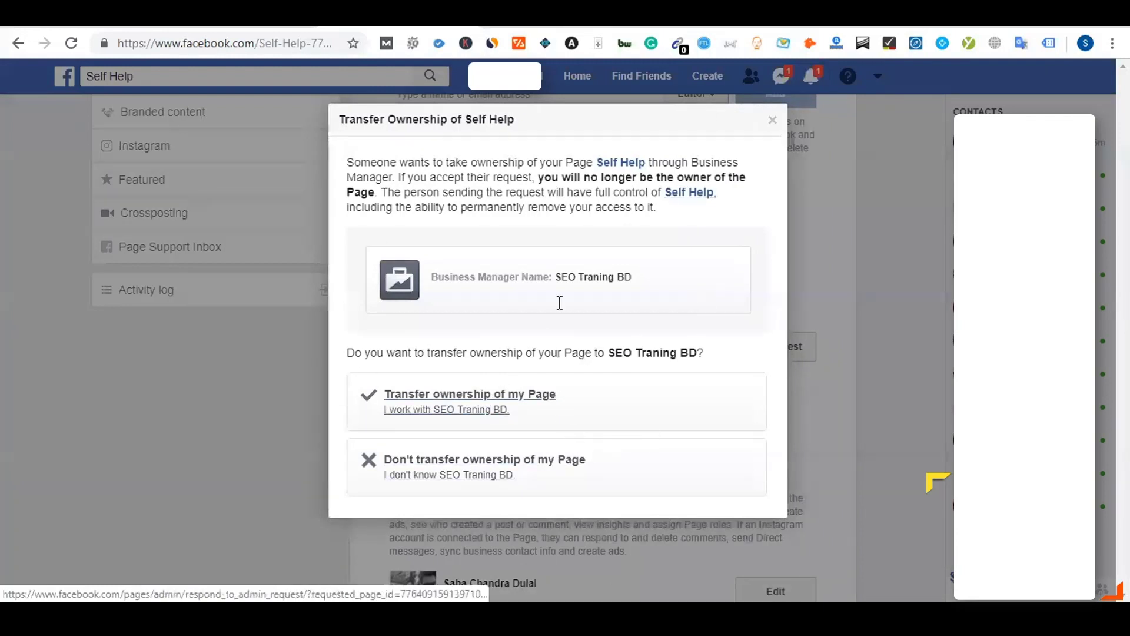
pyautogui.click(449, 398)
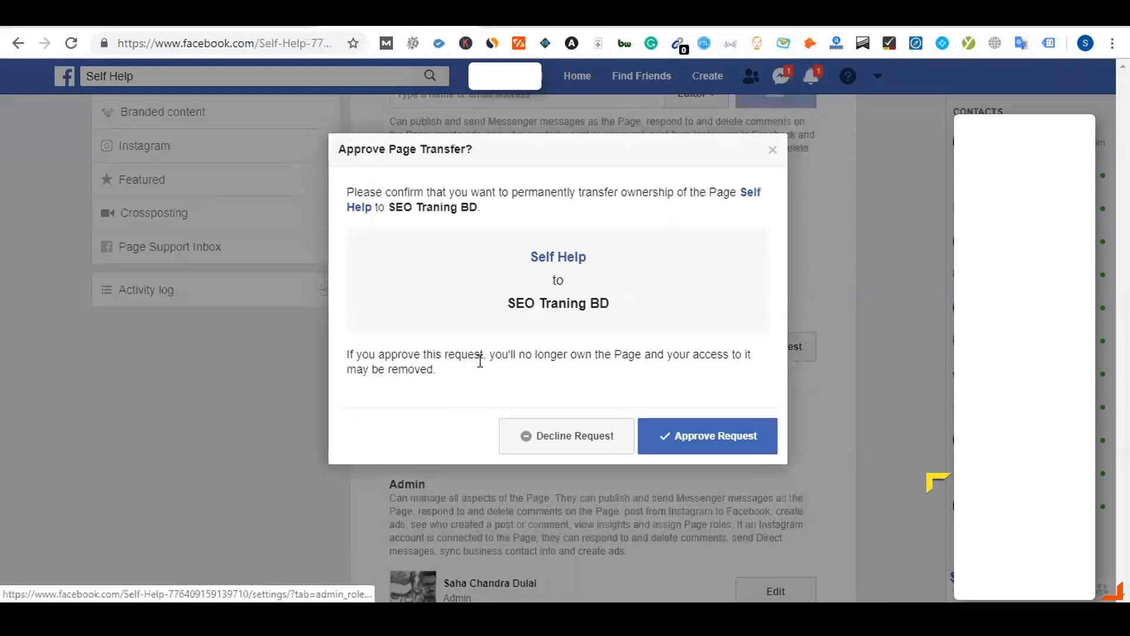
pyautogui.click(697, 439)
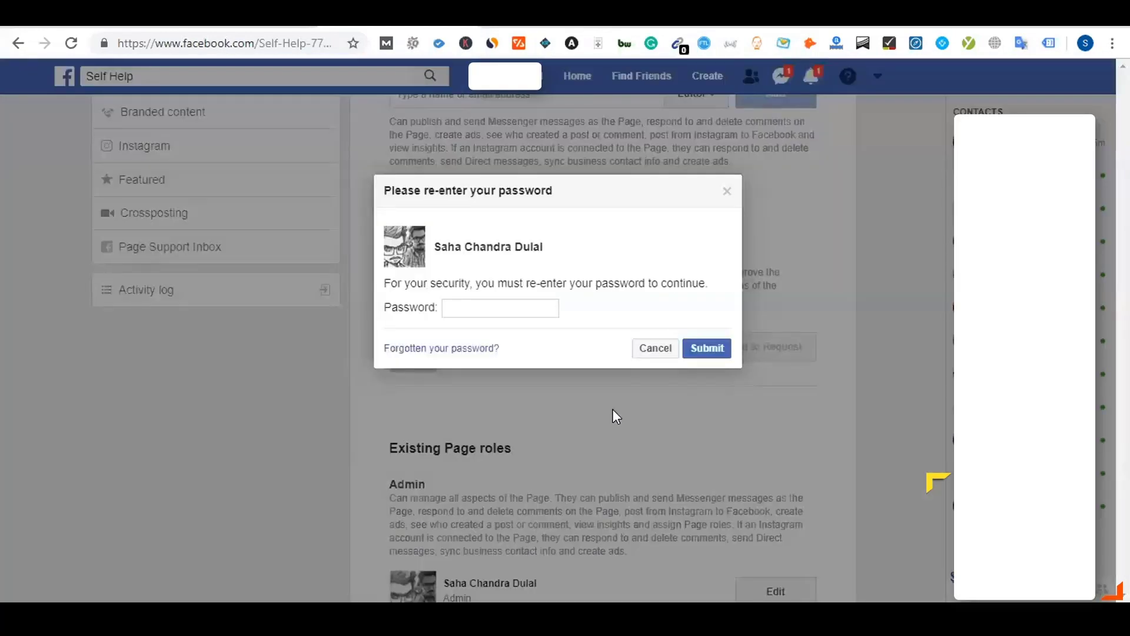
pyautogui.write('•••••••••••••')
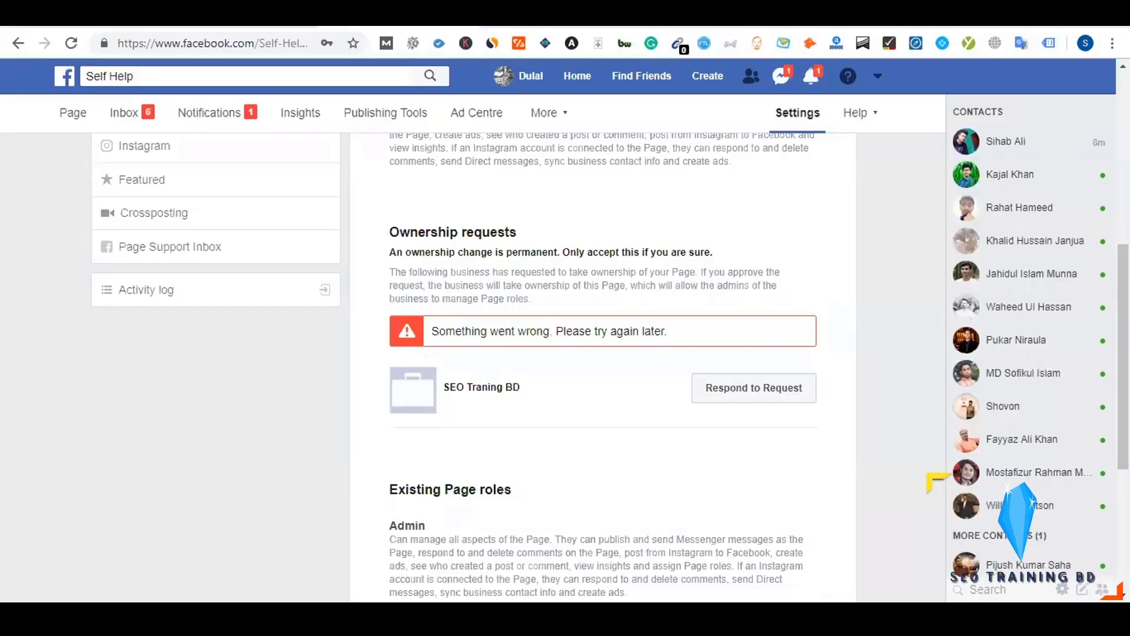
pyautogui.scroll(3, 601, 353)
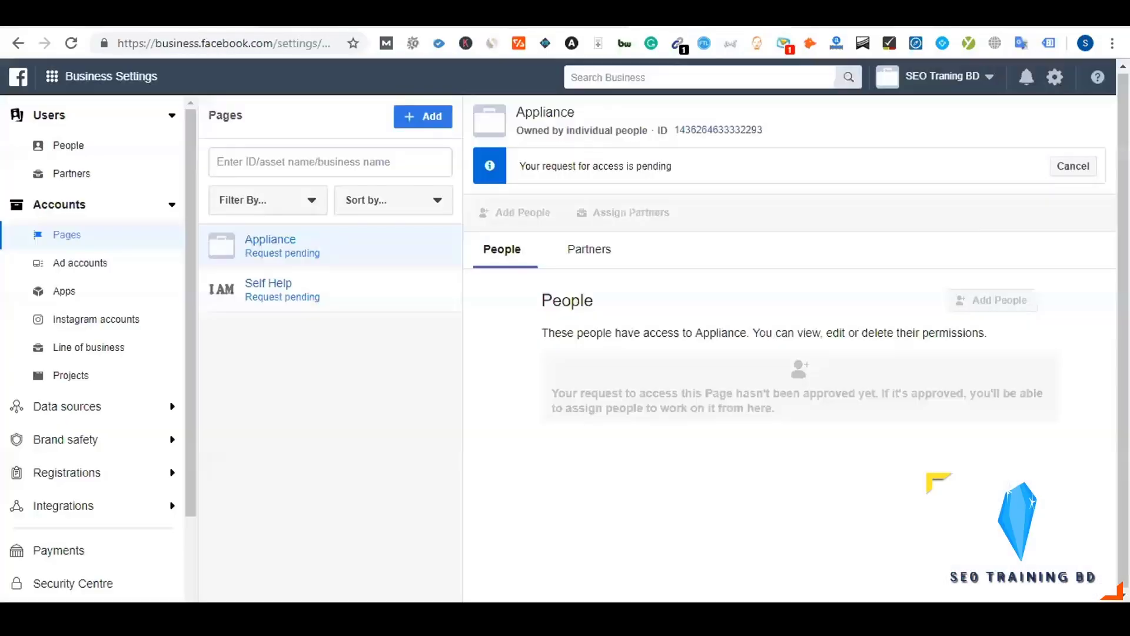
# Reload the Pages list and compare Appliance and Self Help details to confirm SEO Traning BD owns them
pyautogui.click(71, 43)
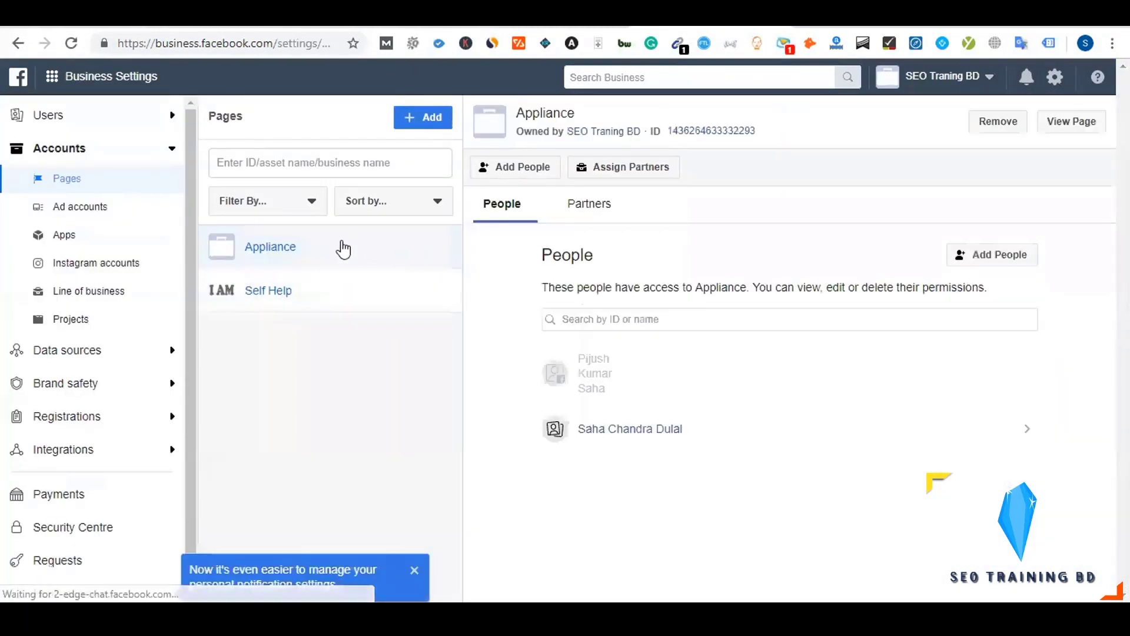
pyautogui.click(323, 282)
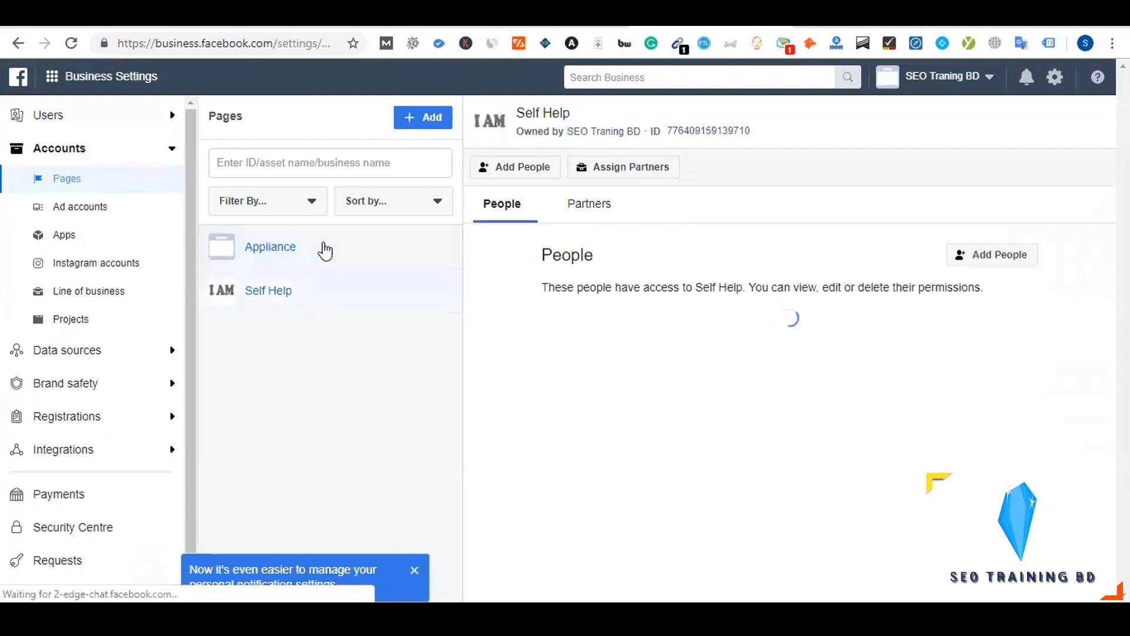
pyautogui.click(318, 262)
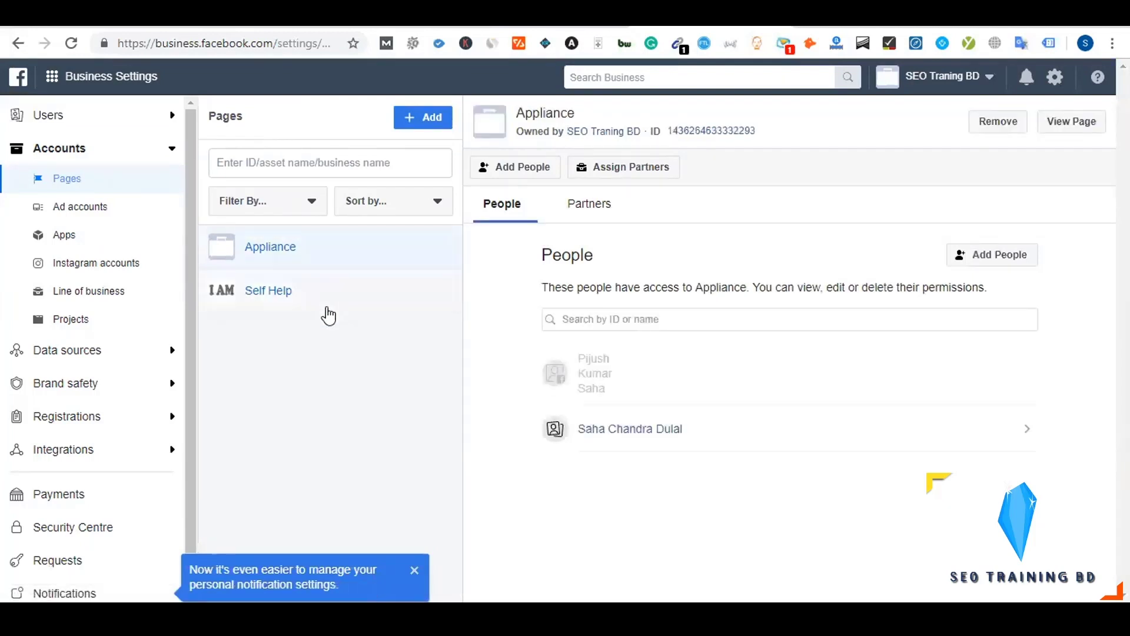
pyautogui.click(325, 291)
pyautogui.click(323, 253)
pyautogui.click(323, 303)
pyautogui.click(323, 252)
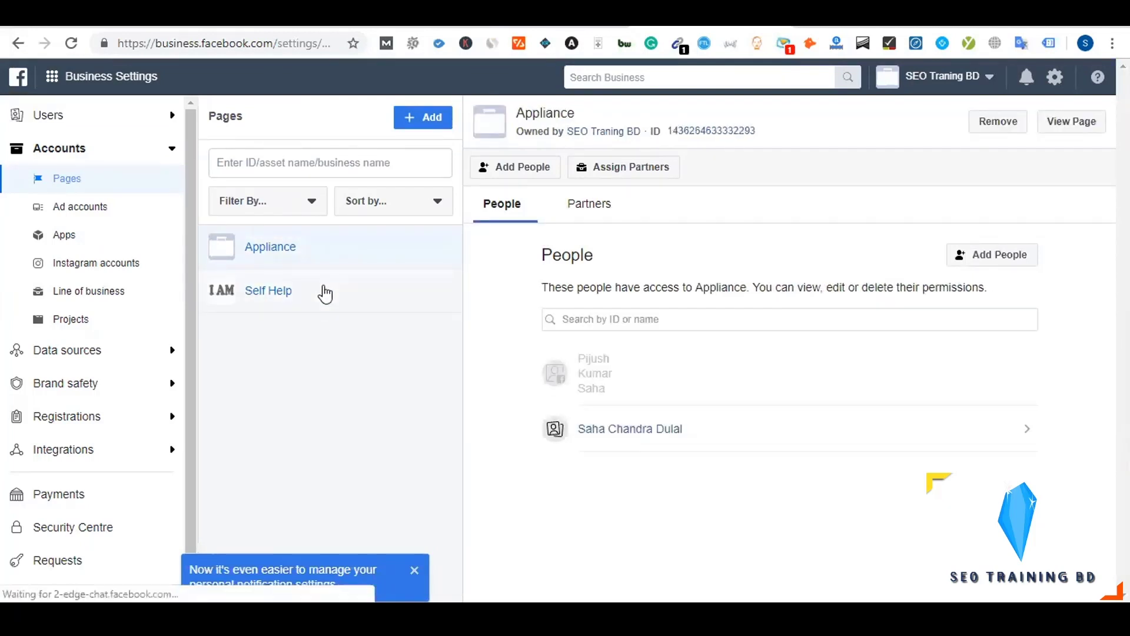
pyautogui.click(325, 293)
pyautogui.click(323, 255)
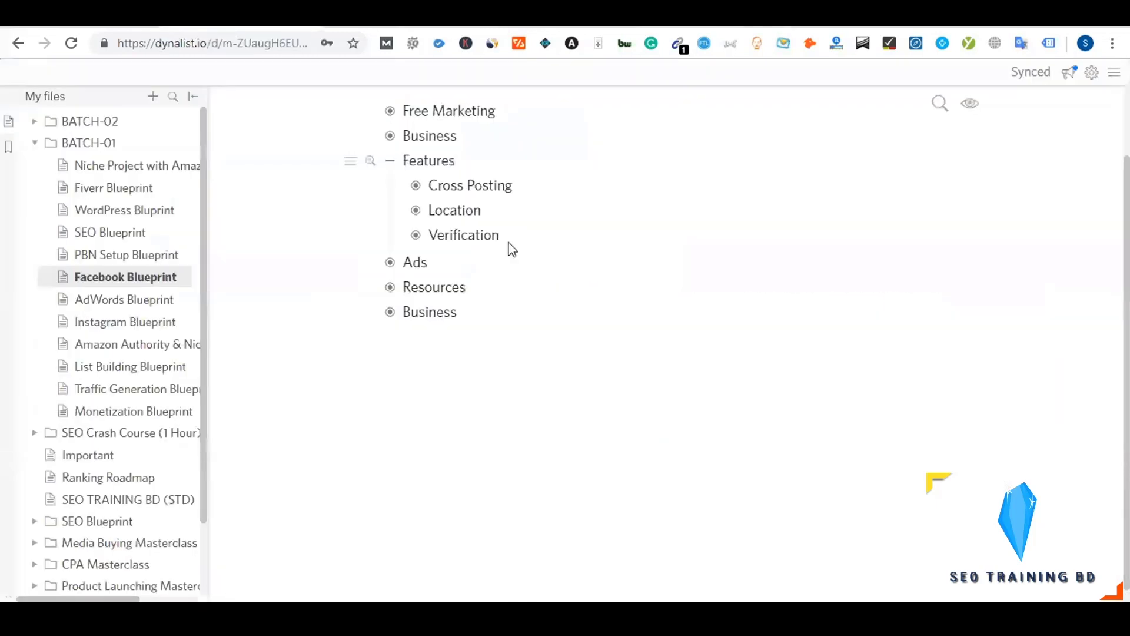
# Collapse Features, expand Ads, and rename the 'Create Page' note to 'Page'
pyautogui.click(390, 164)
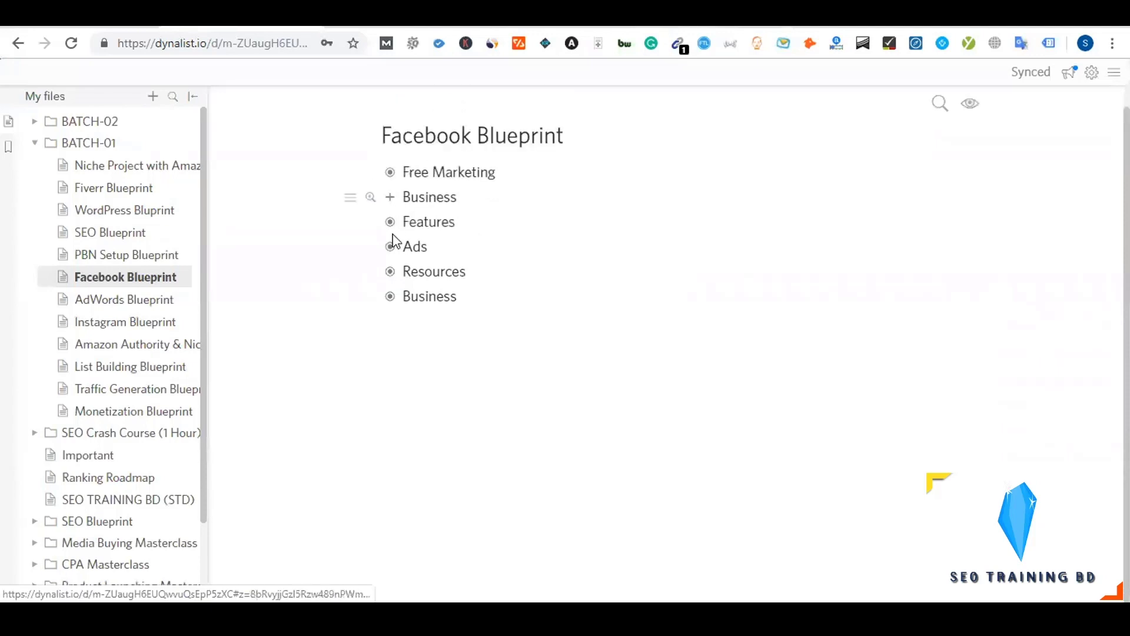
pyautogui.click(390, 245)
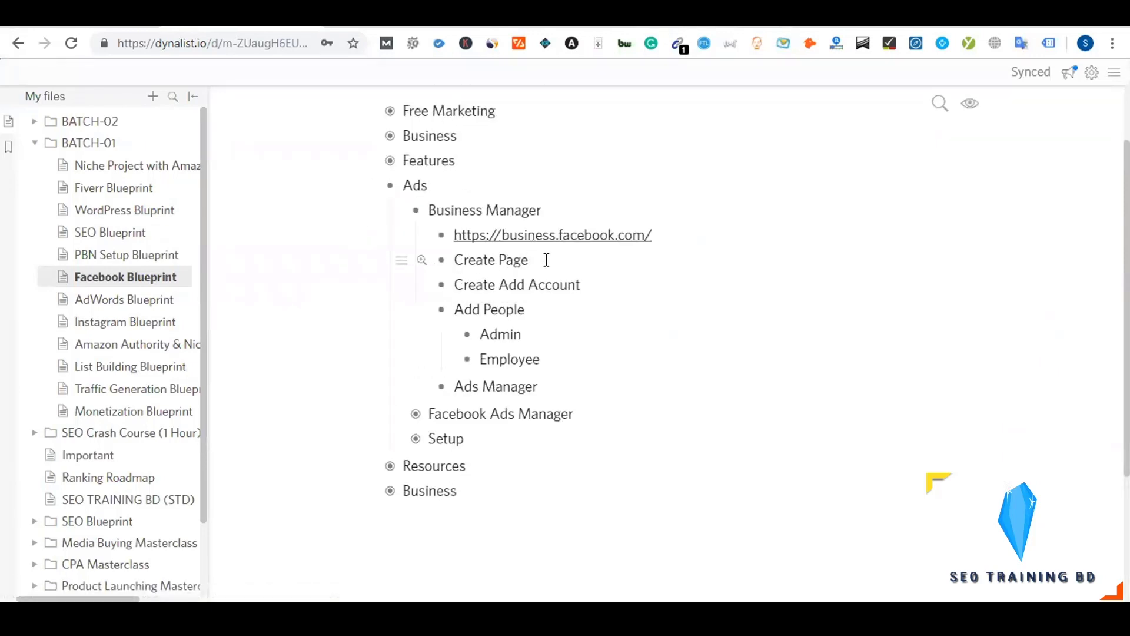
pyautogui.doubleClick(475, 261)
pyautogui.press('BackSpace')
pyautogui.click(521, 259)
# Nest Add Page, Request Access and Create New under Page, then collapse it
pyautogui.press('Return')
pyautogui.press('Tab')
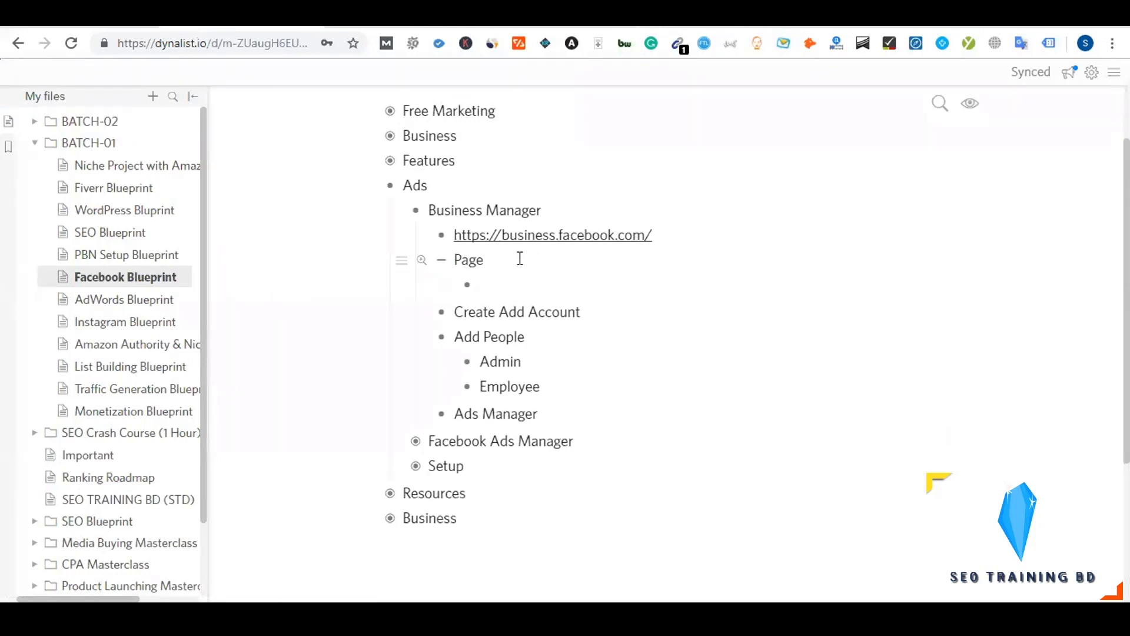
pyautogui.write('Add Page')
pyautogui.press('Return')
pyautogui.write('Request Acc')
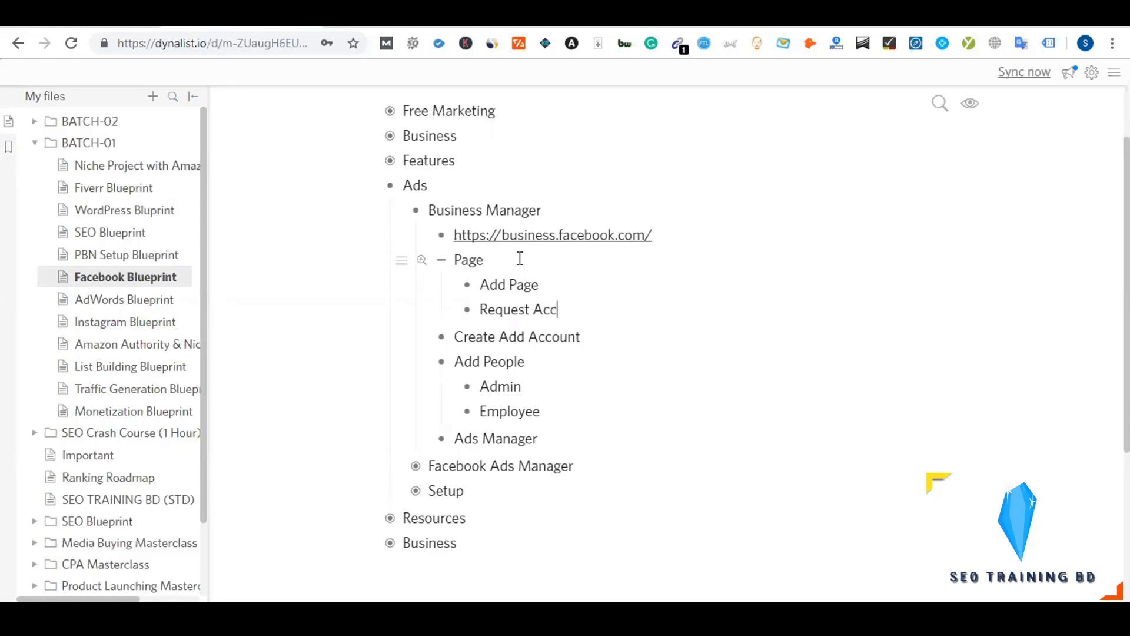
pyautogui.write('ess')
pyautogui.press('Return')
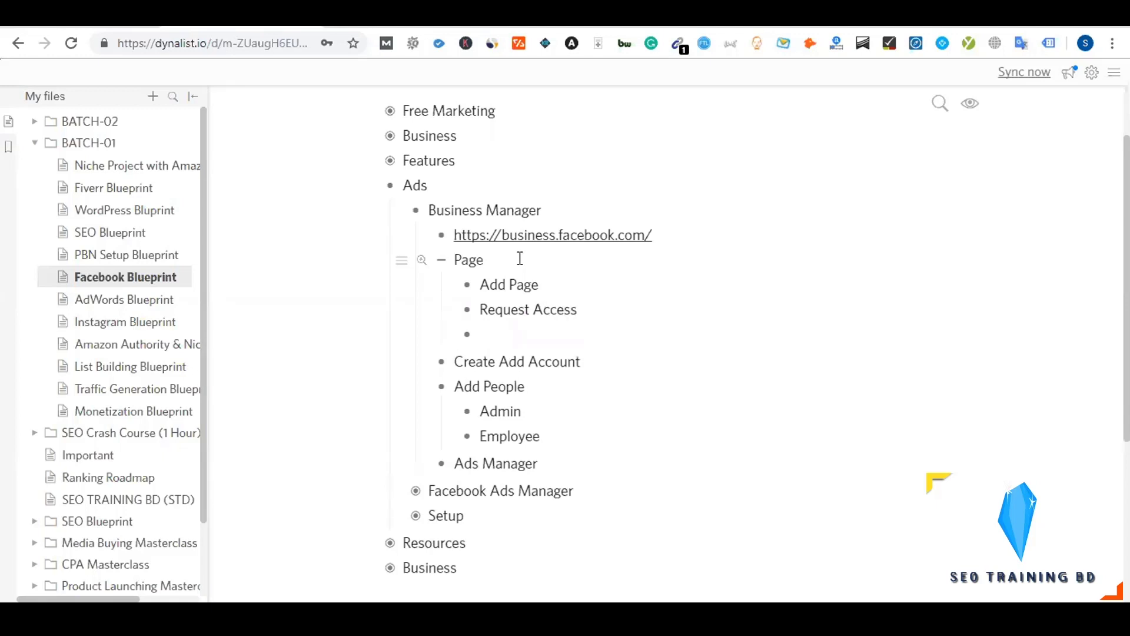
pyautogui.write('Create New')
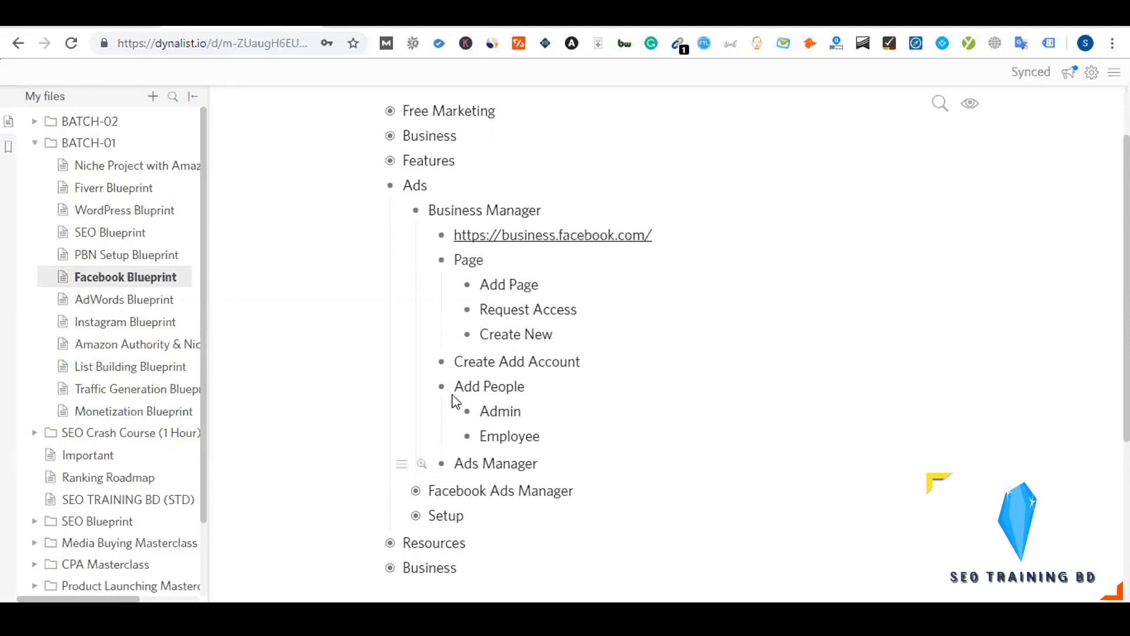
pyautogui.click(443, 262)
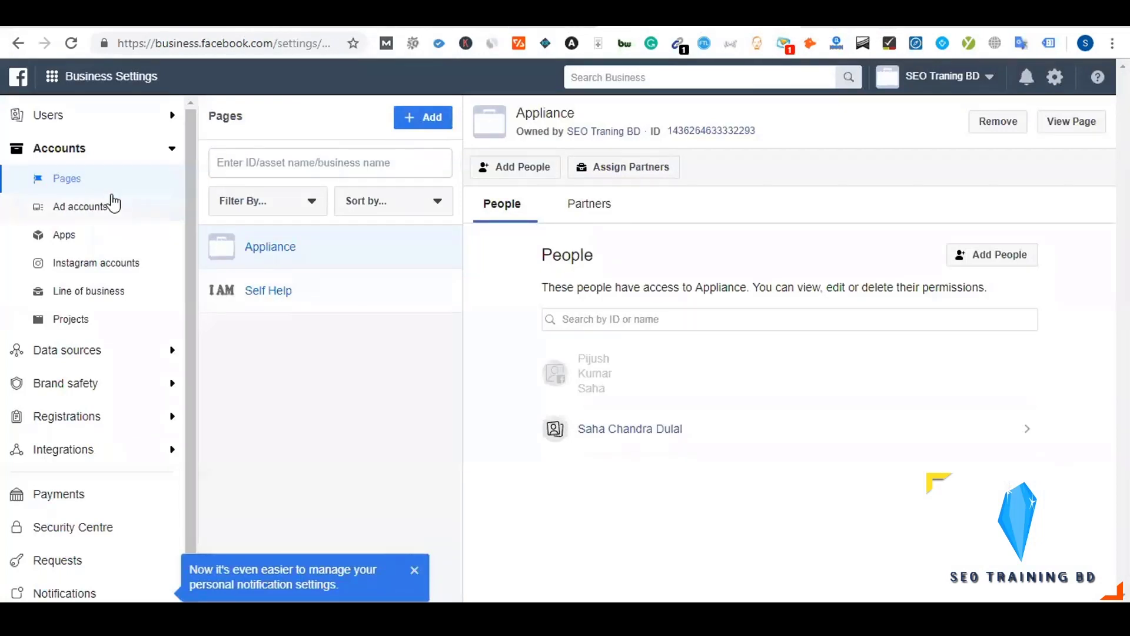
# Go to Accounts > Ad accounts in Business Settings, where SEO Traning BD has none listed
pyautogui.click(87, 211)
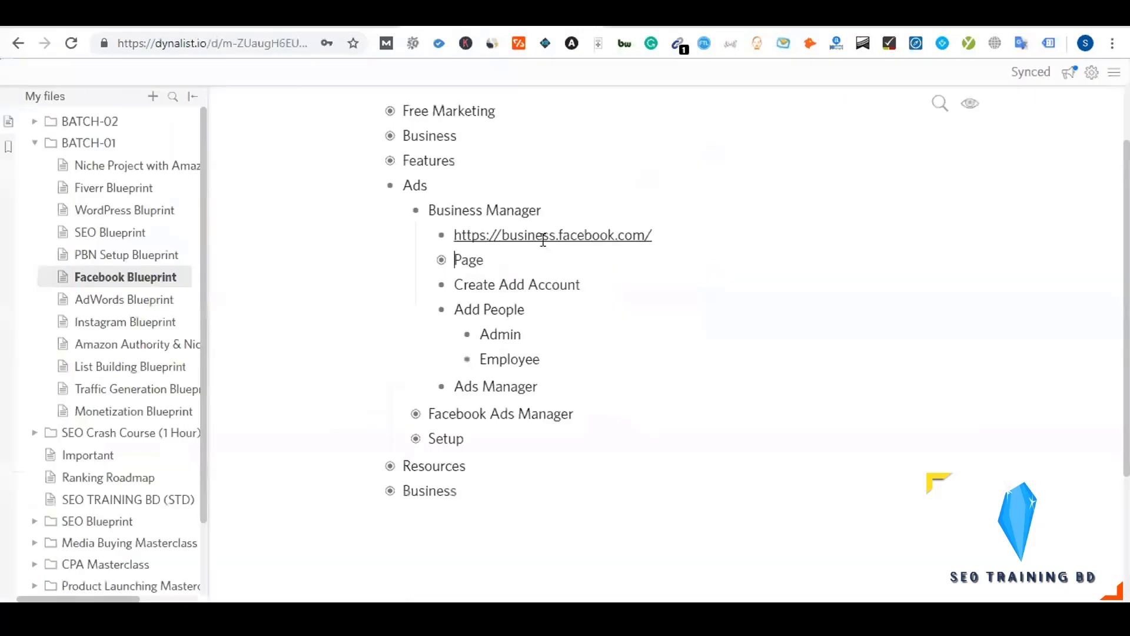
# Add a nested note under Create Add Account starting 'Advertisement = Advert'
pyautogui.click(612, 278)
pyautogui.press('Return')
pyautogui.press('Tab')
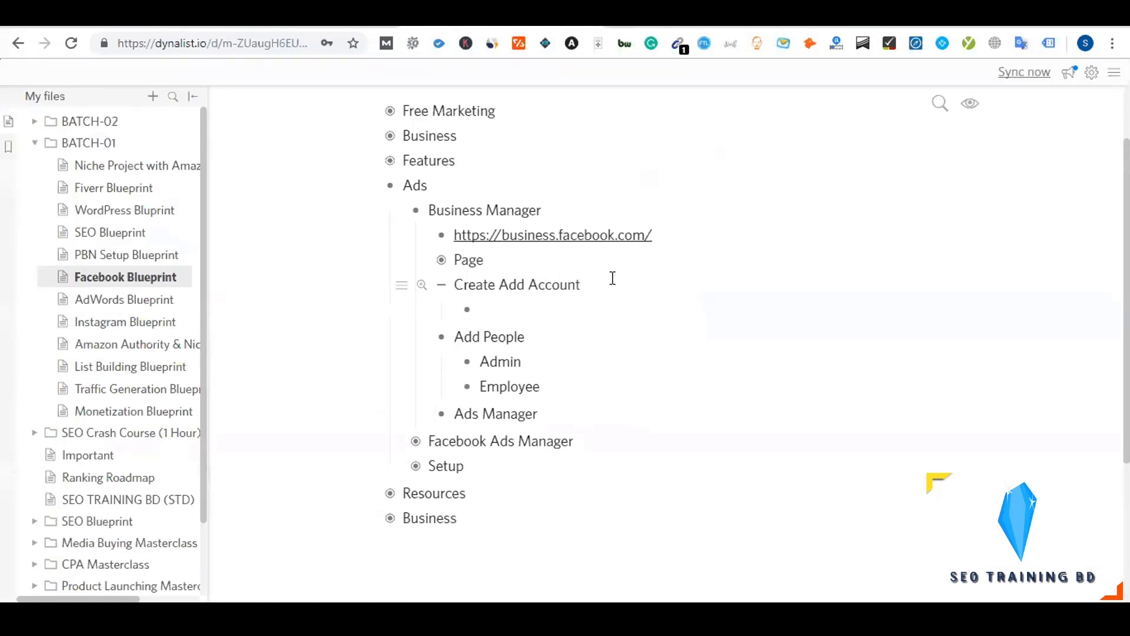
pyautogui.write('AVer')
pyautogui.press('BackSpace')
pyautogui.write('dvertisz')
pyautogui.press('BackSpace')
pyautogui.write('emen')
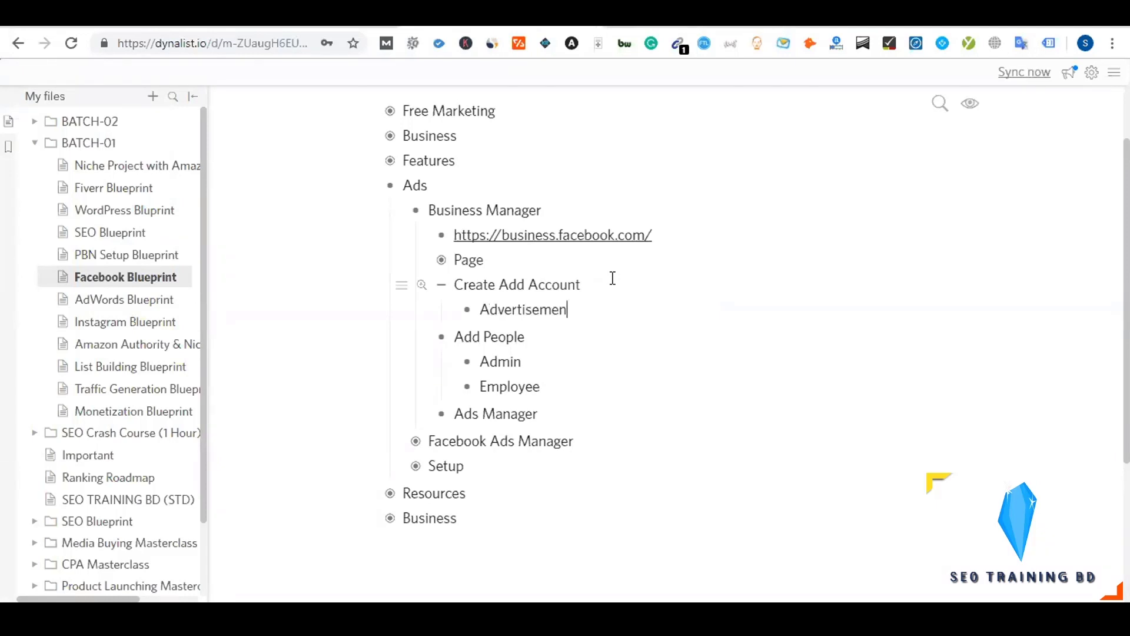
pyautogui.write('t = Ad A')
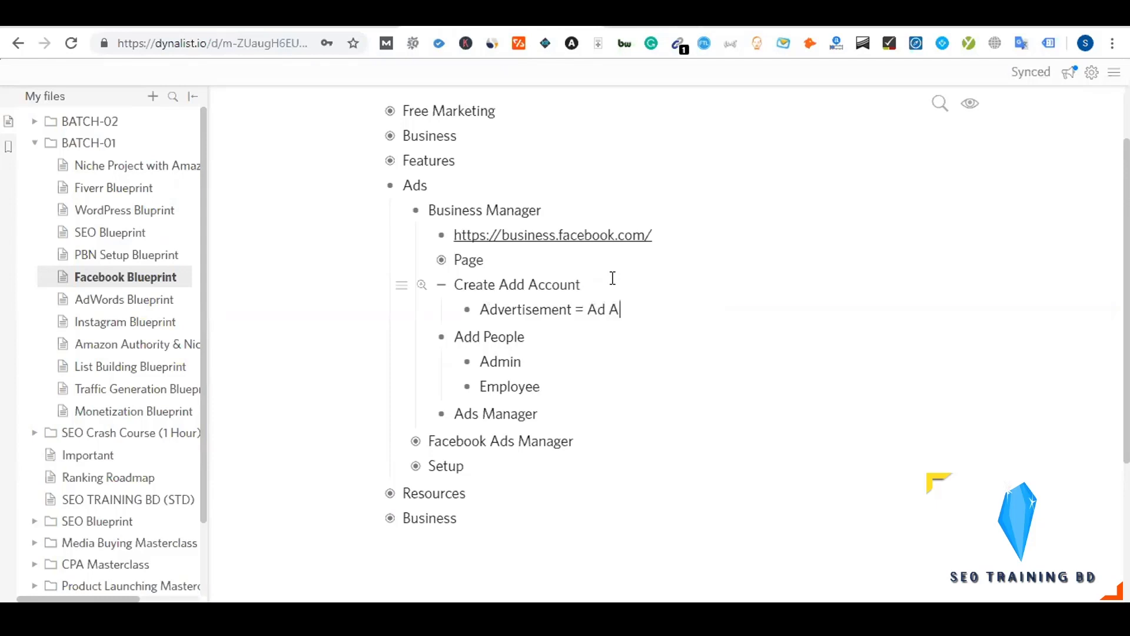
pyautogui.press('BackSpace')
pyautogui.write('v')
pyautogui.write('ert')
# Complete it as 'Advertisement = Advert Account = Ads Manager/Ads Account' and add an empty bullet below
pyautogui.write('A')
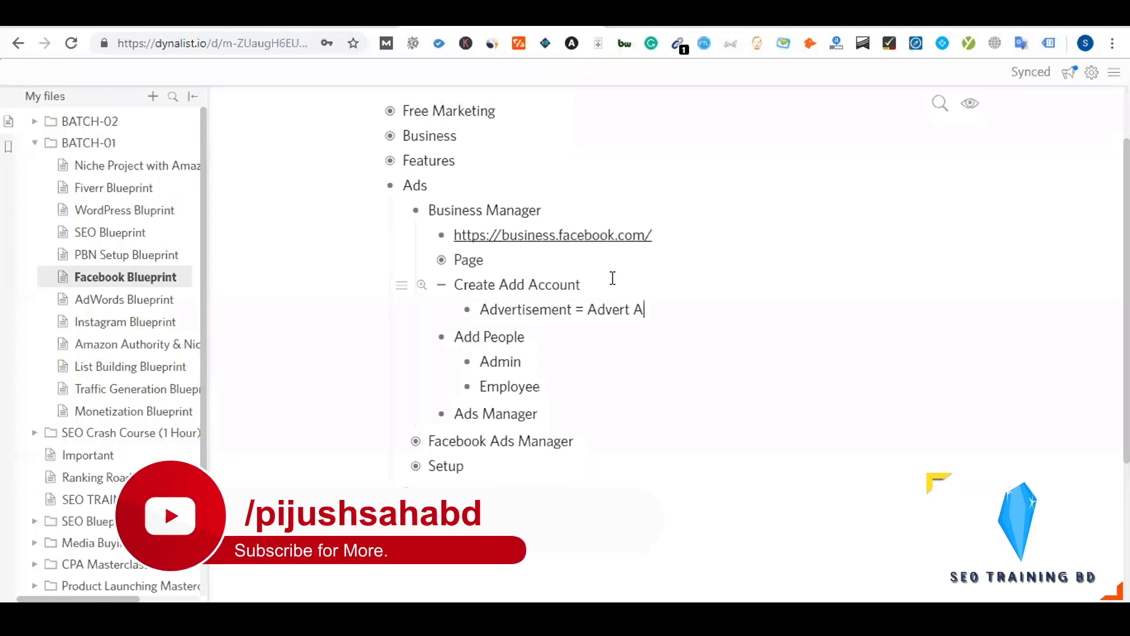
pyautogui.write('ccount/M')
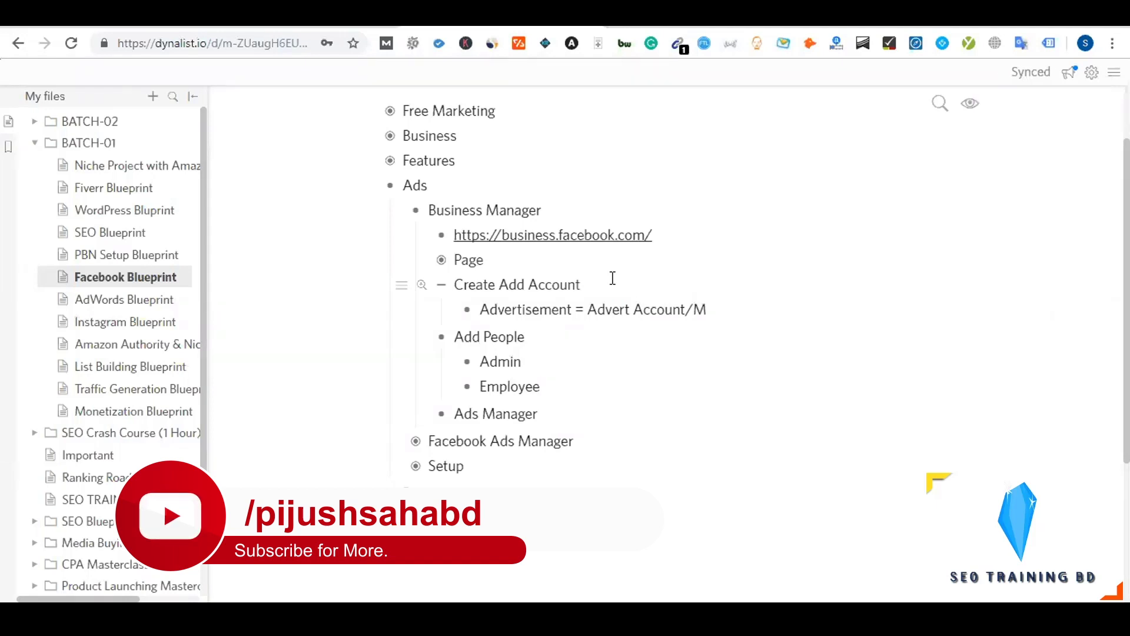
pyautogui.press('BackSpace')
pyautogui.press('BackSpace')
pyautogui.write('= ')
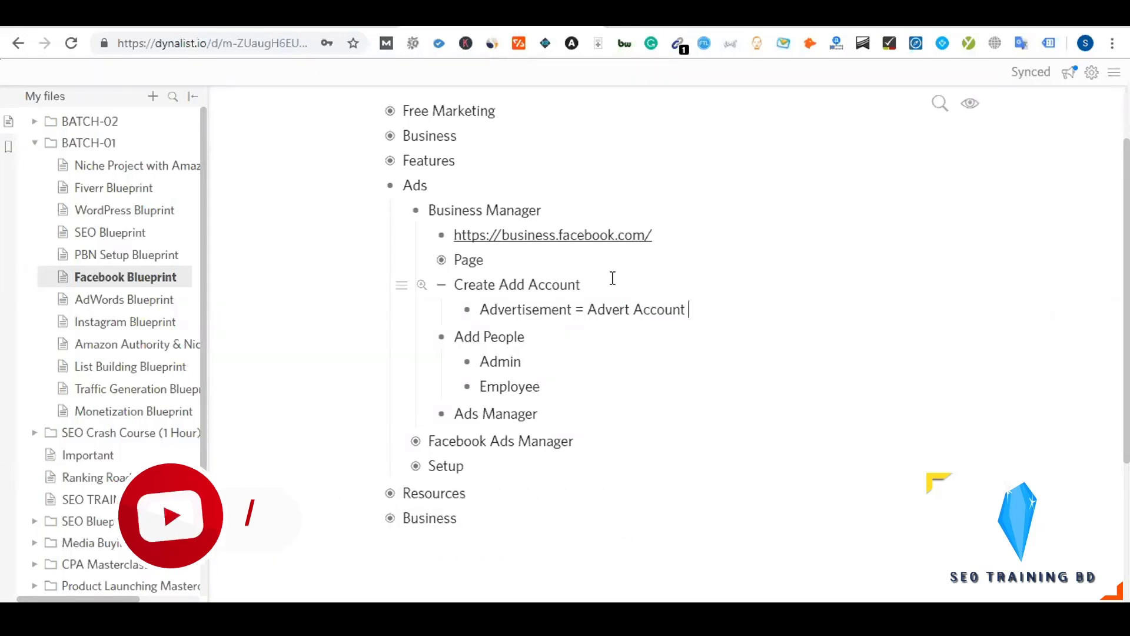
pyautogui.write('Ads Manager/Ad')
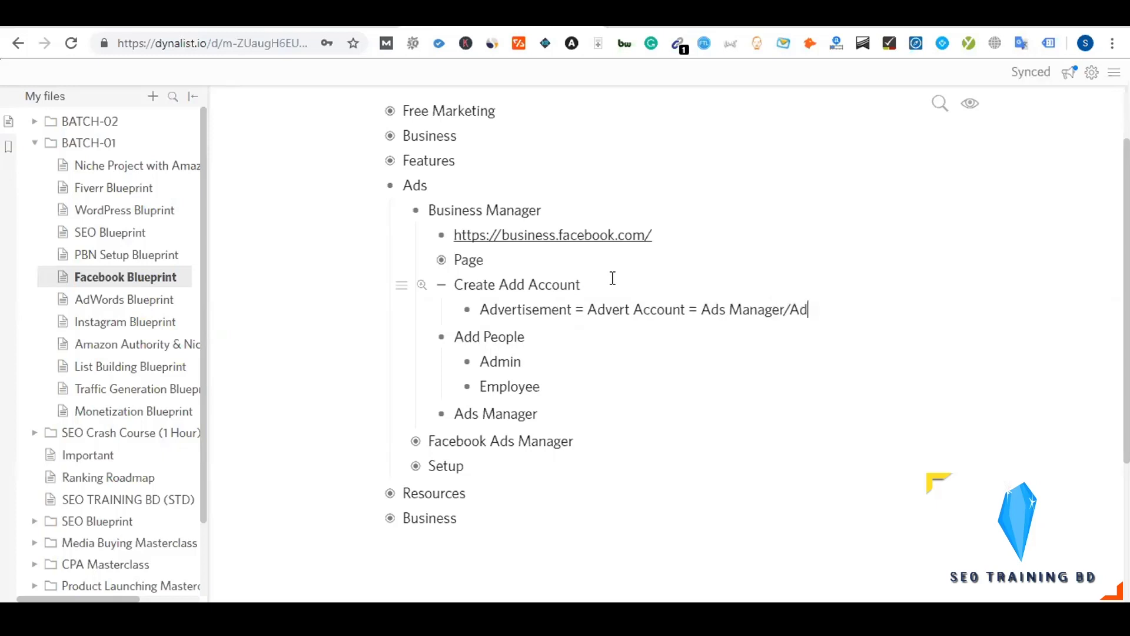
pyautogui.write('s Account')
pyautogui.press('Return')
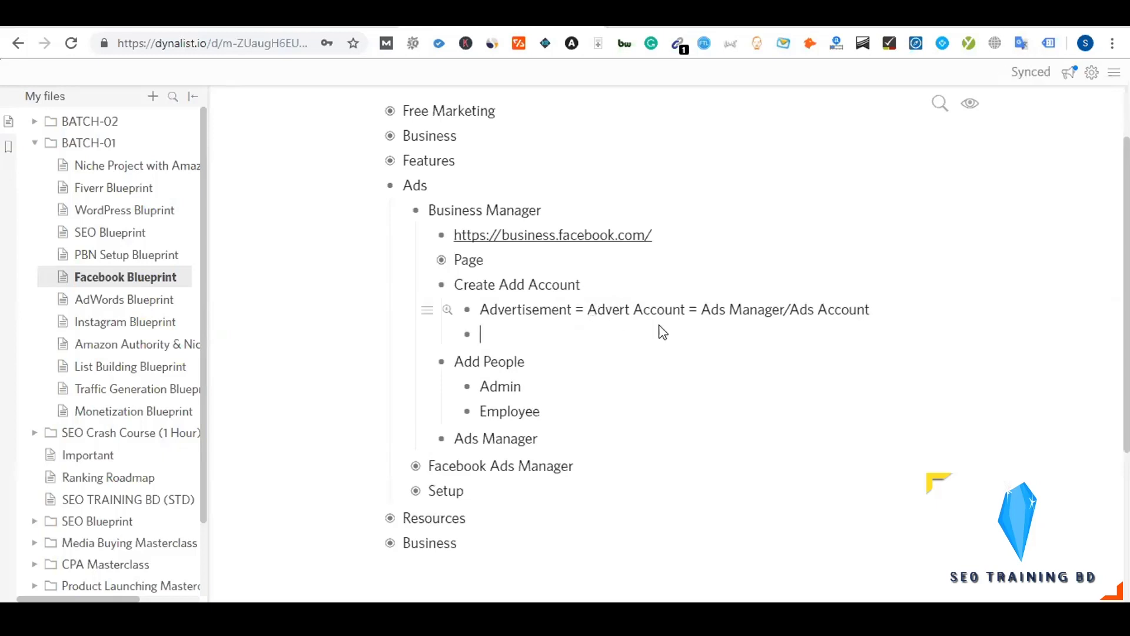
pyautogui.moveTo(701, 309); pyautogui.dragTo(803, 309)
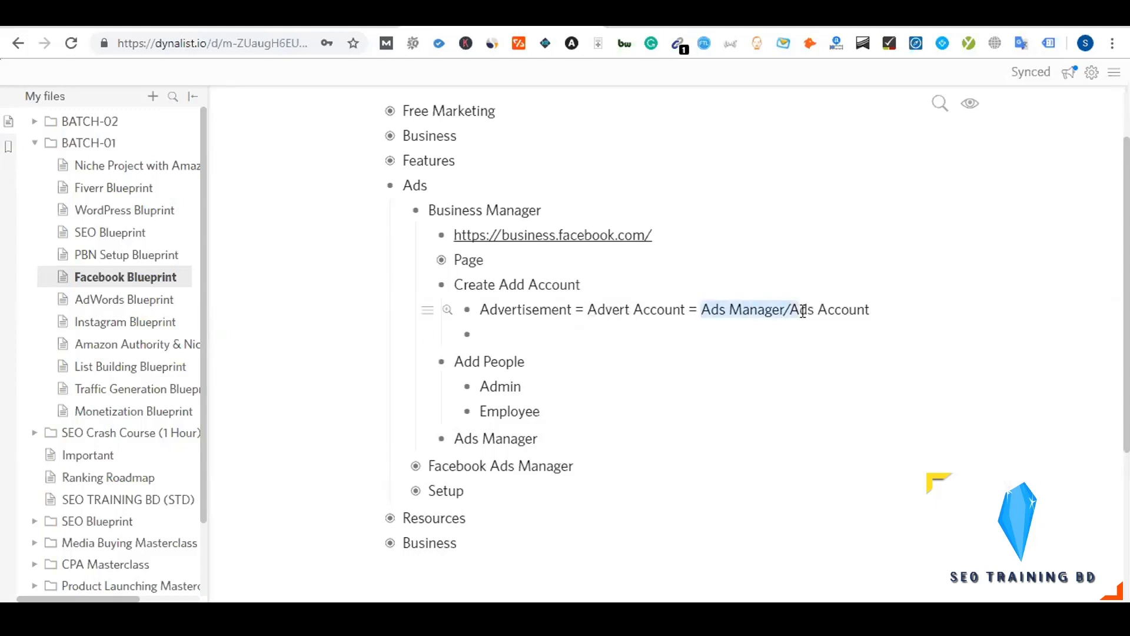
pyautogui.click(799, 309)
pyautogui.click(523, 342)
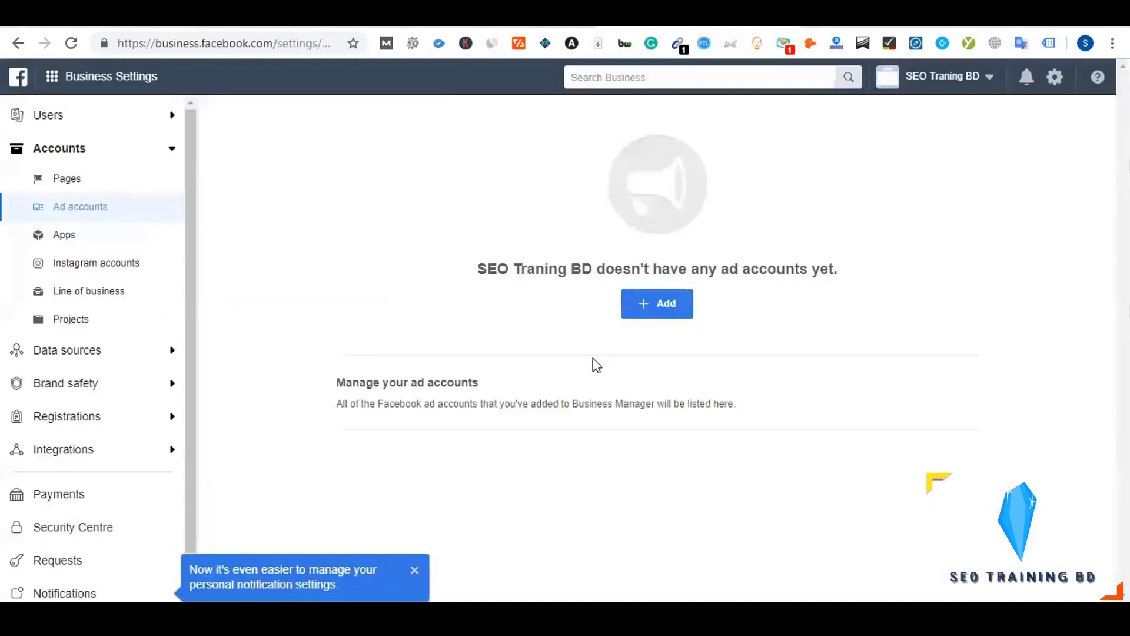
# Dismiss the notification-settings notice and review the options for adding an ad account
pyautogui.click(415, 570)
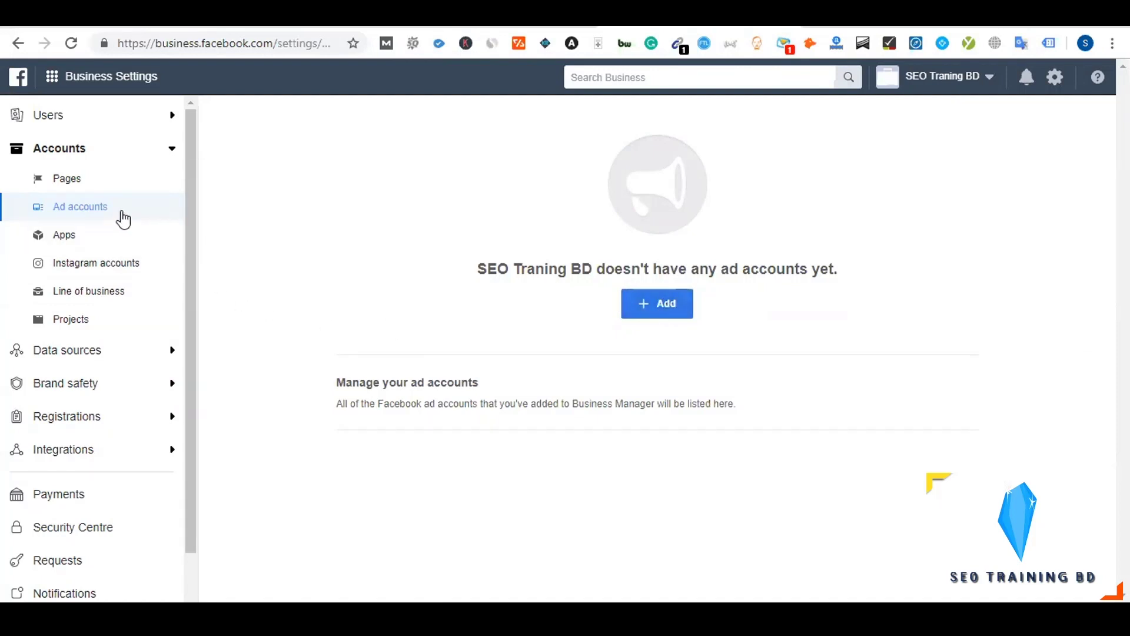
pyautogui.click(652, 308)
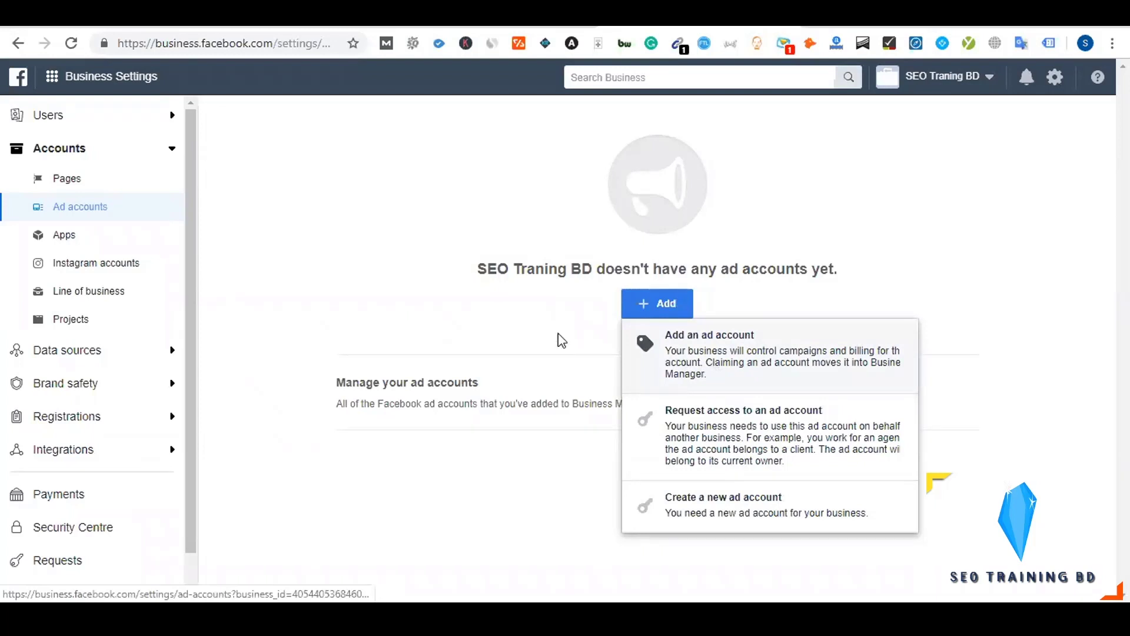
pyautogui.click(542, 134)
# In Dynalist, expand Facebook Ads Manager and follow its Ads Manager link
pyautogui.hotkey('ctrl', 'Tab')
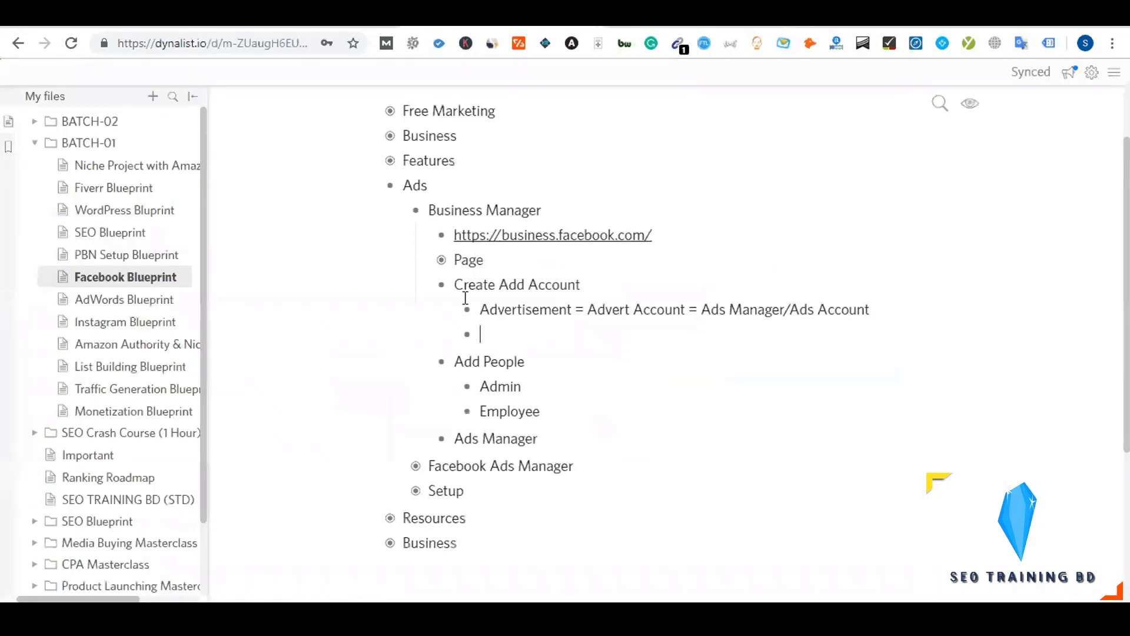
pyautogui.click(406, 467)
pyautogui.click(516, 495)
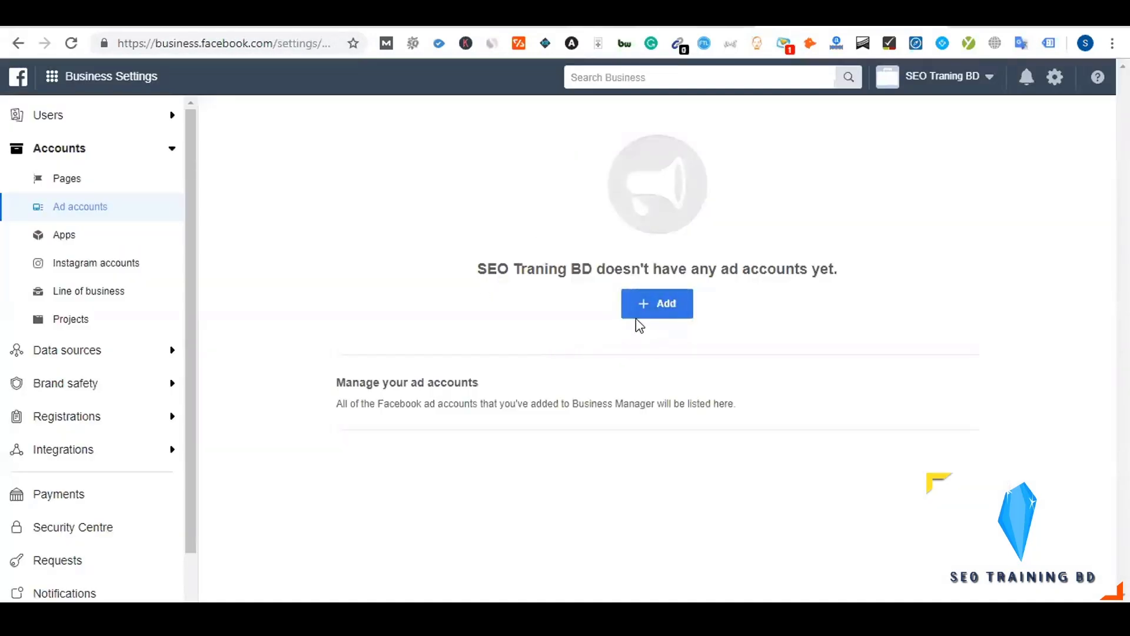
# Choose Add an ad account and put the cursor in the empty Ad account ID field
pyautogui.click(666, 316)
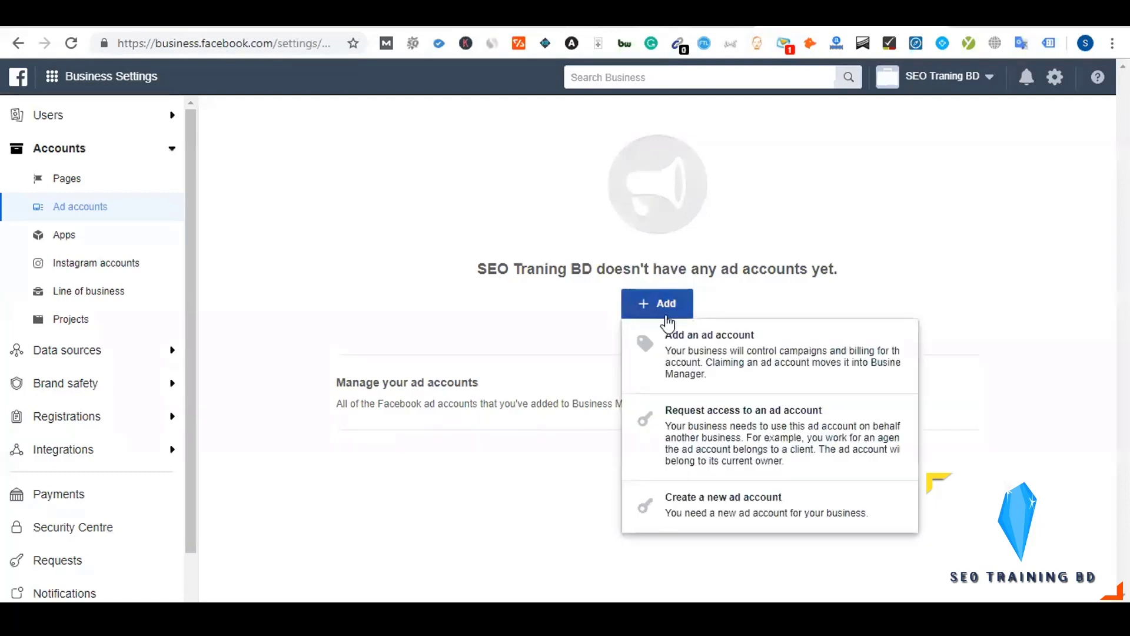
pyautogui.click(688, 348)
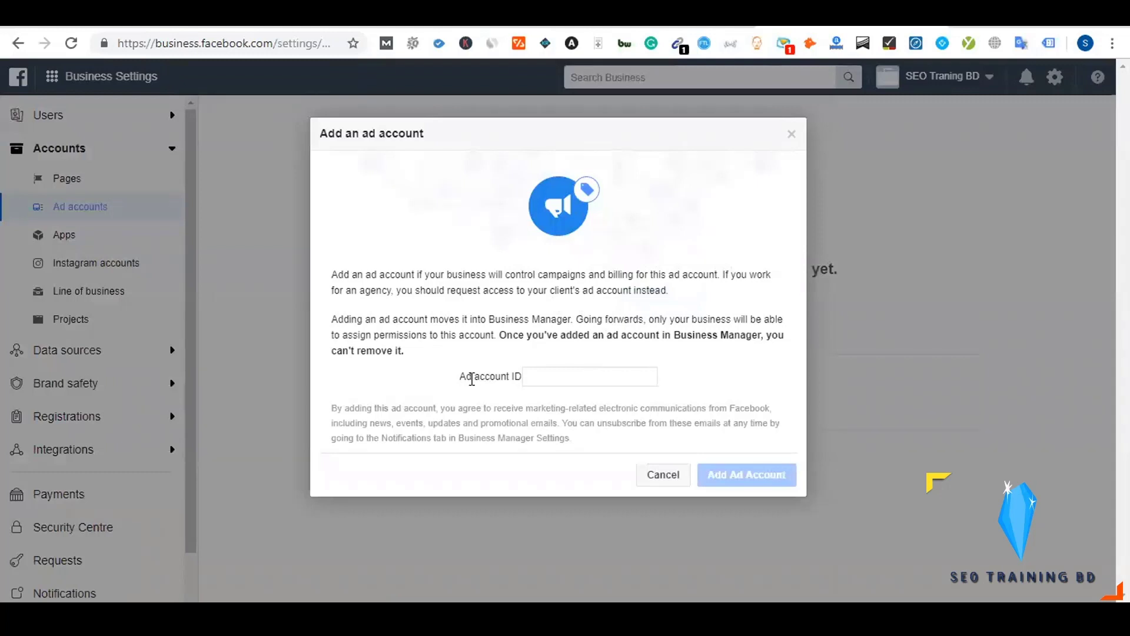
pyautogui.moveTo(509, 375); pyautogui.dragTo(540, 368)
pyautogui.click(541, 374)
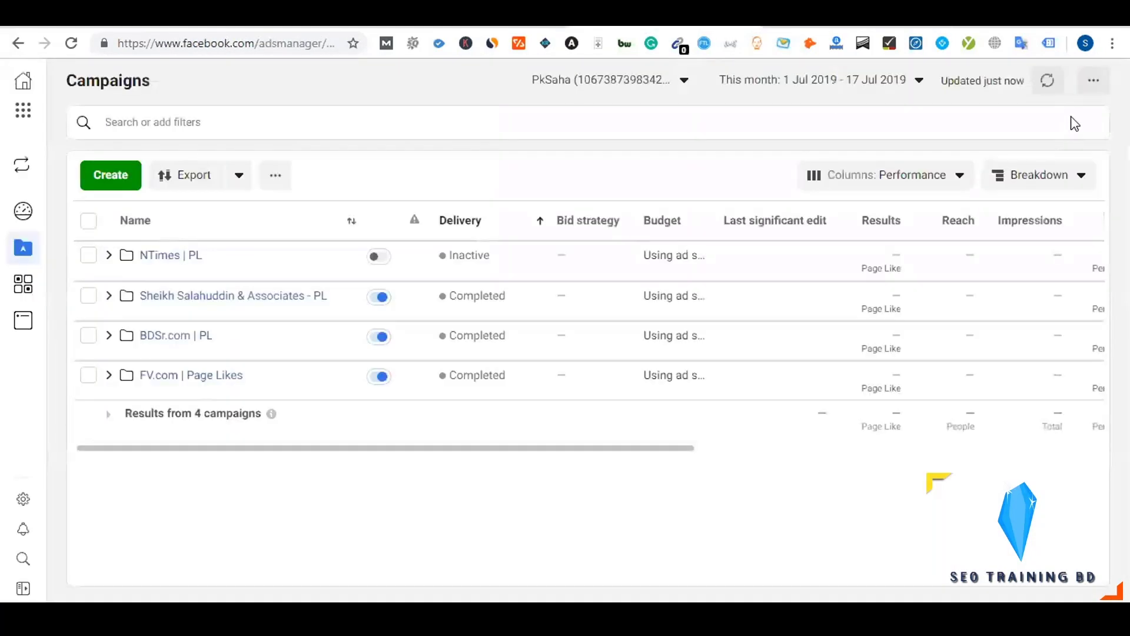
# Go to Ad account settings under Advertise in the Business tools menu
pyautogui.click(1087, 89)
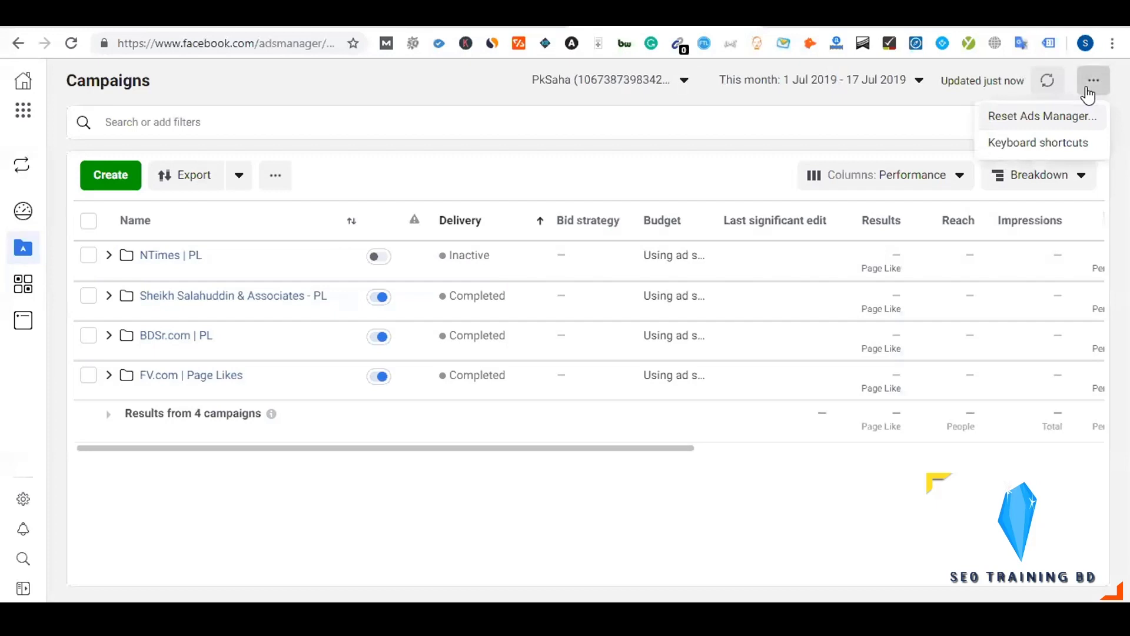
pyautogui.click(894, 131)
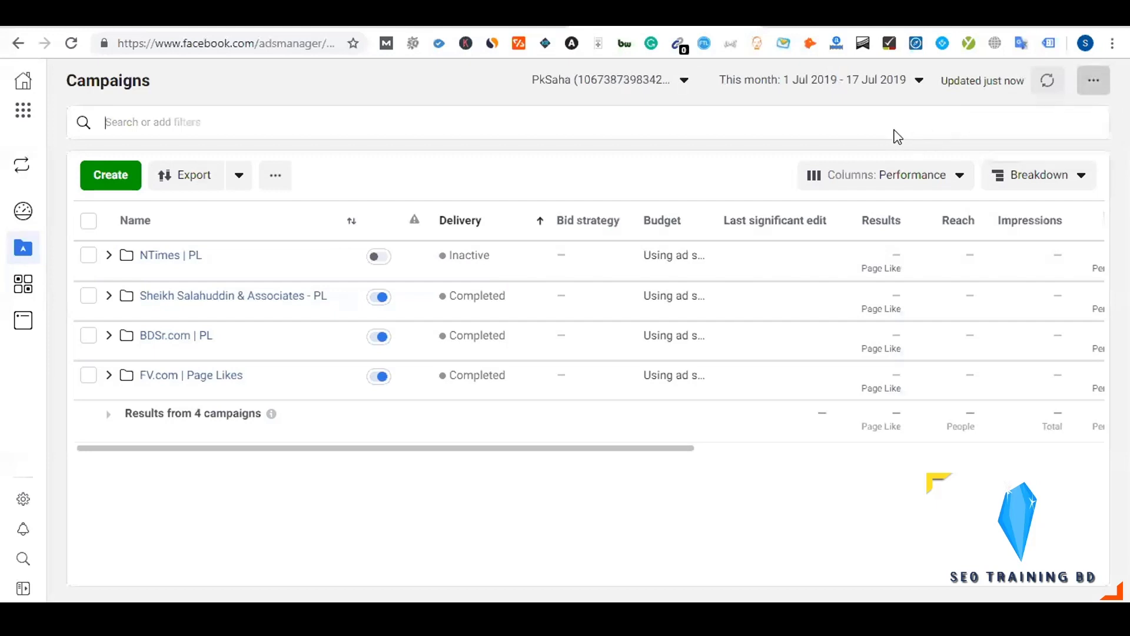
pyautogui.click(30, 115)
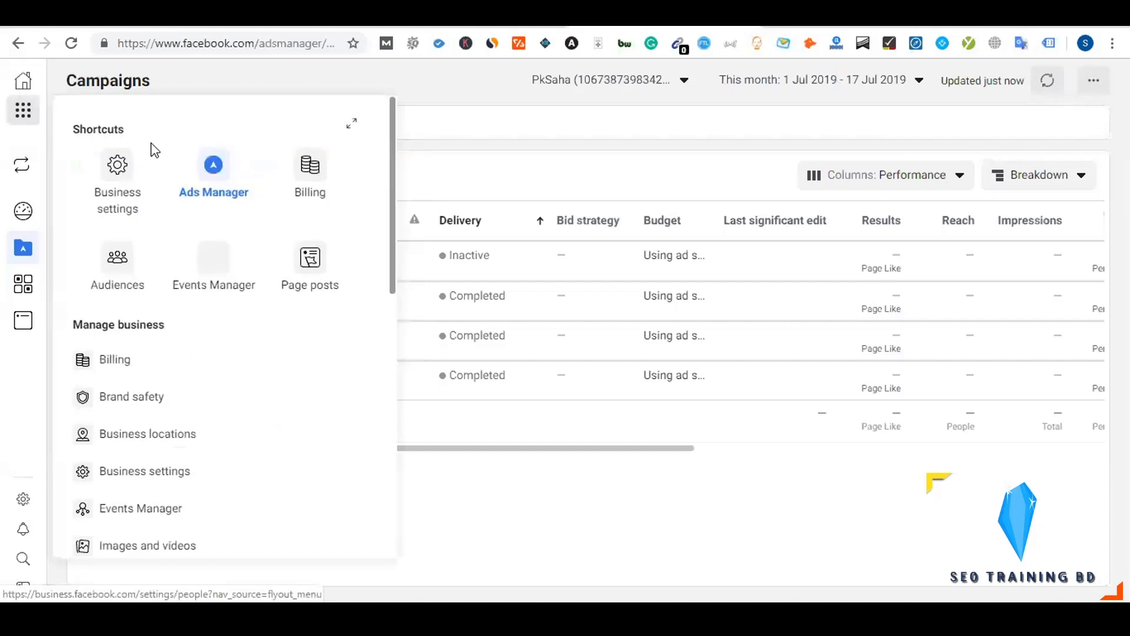
pyautogui.scroll(-7, 277, 279)
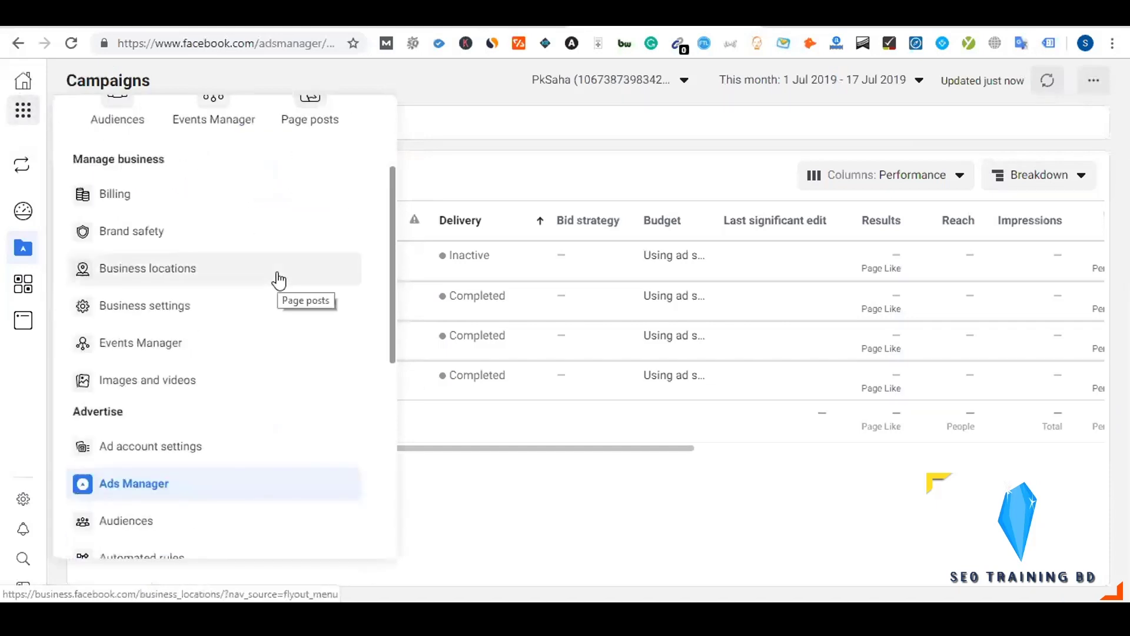
pyautogui.scroll(-4, 279, 280)
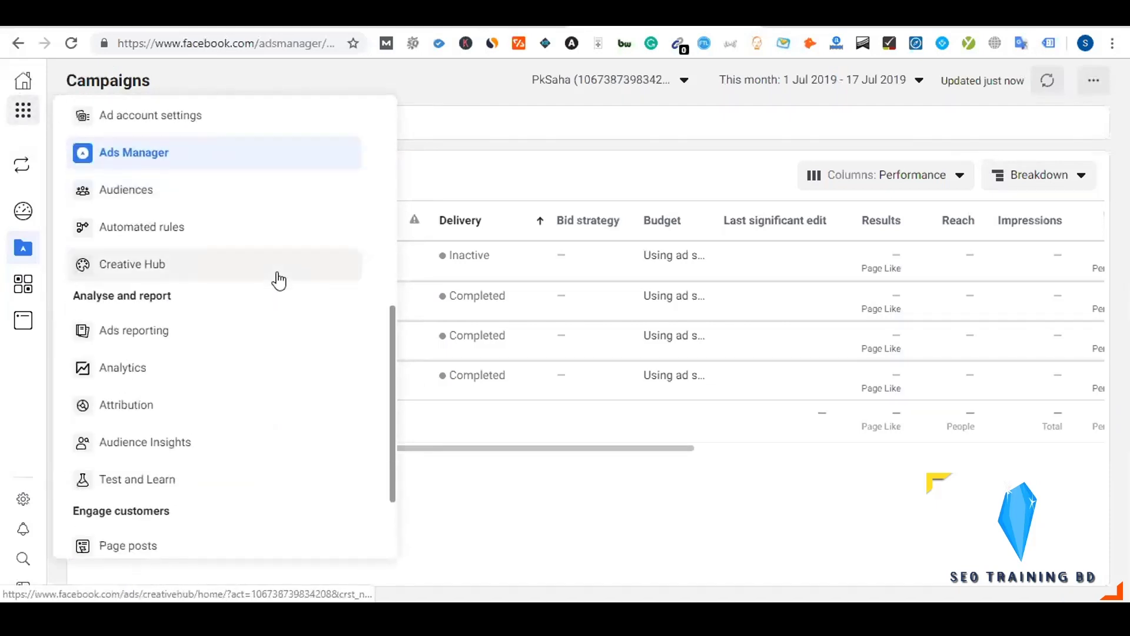
pyautogui.scroll(3, 278, 281)
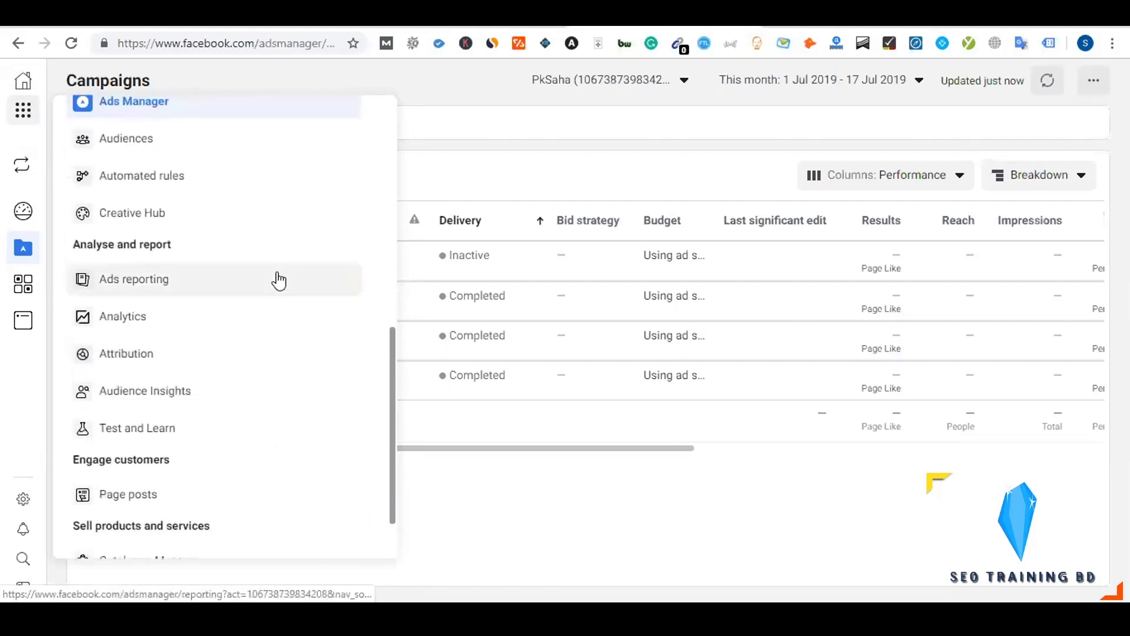
pyautogui.scroll(3, 278, 274)
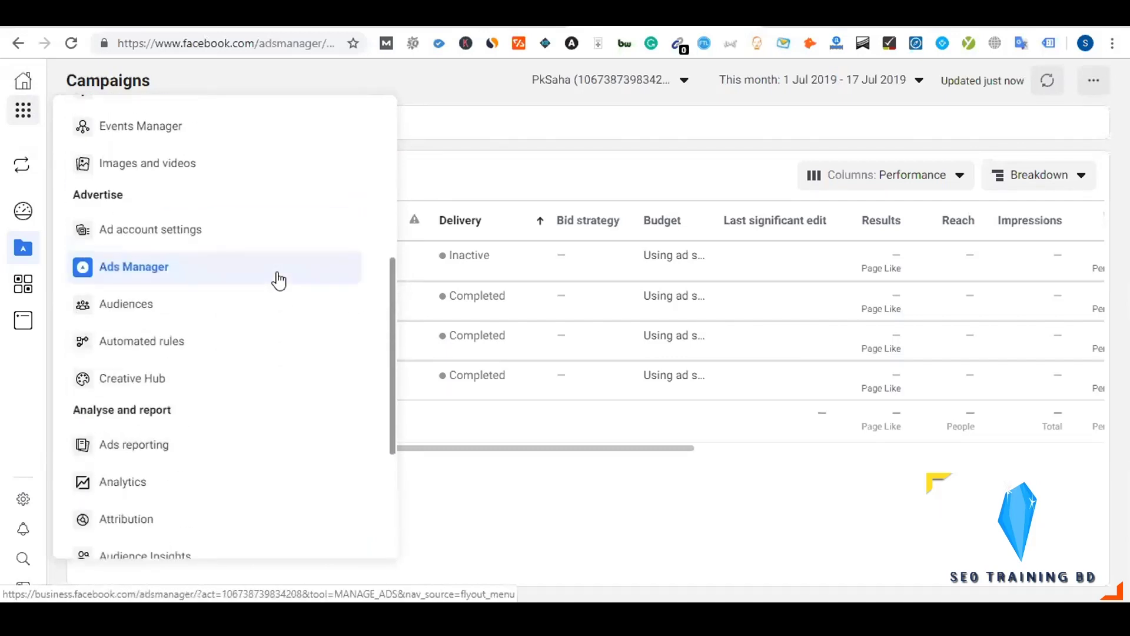
pyautogui.click(116, 236)
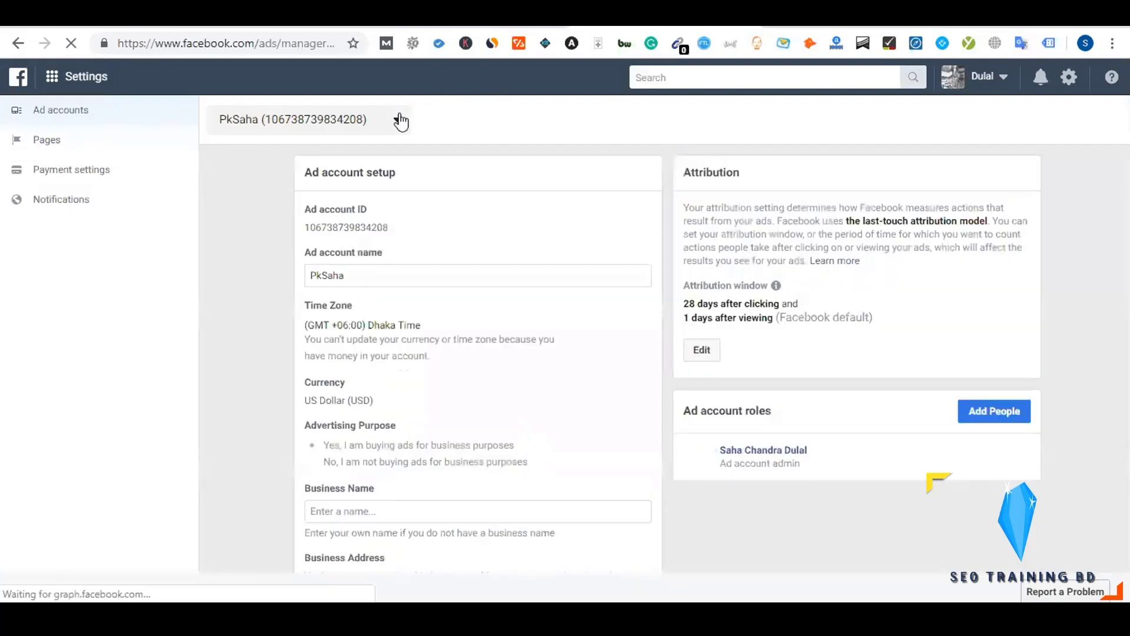
# Switch to the NST ad account and select its ID, then cancel Business Manager's add form and reopen Add
pyautogui.click(386, 129)
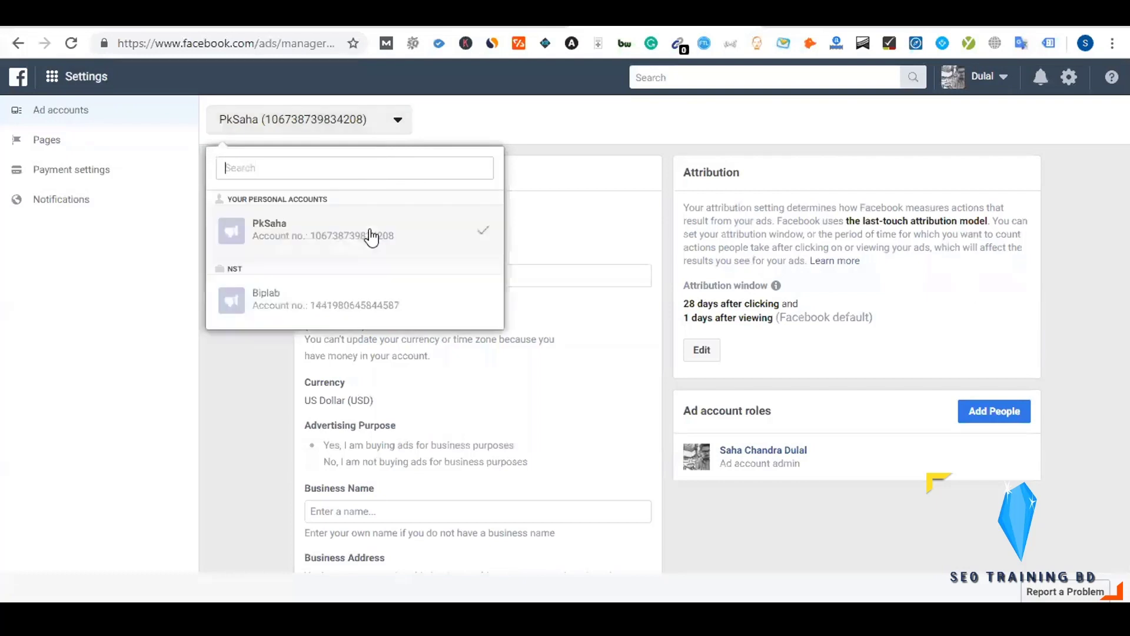
pyautogui.click(247, 341)
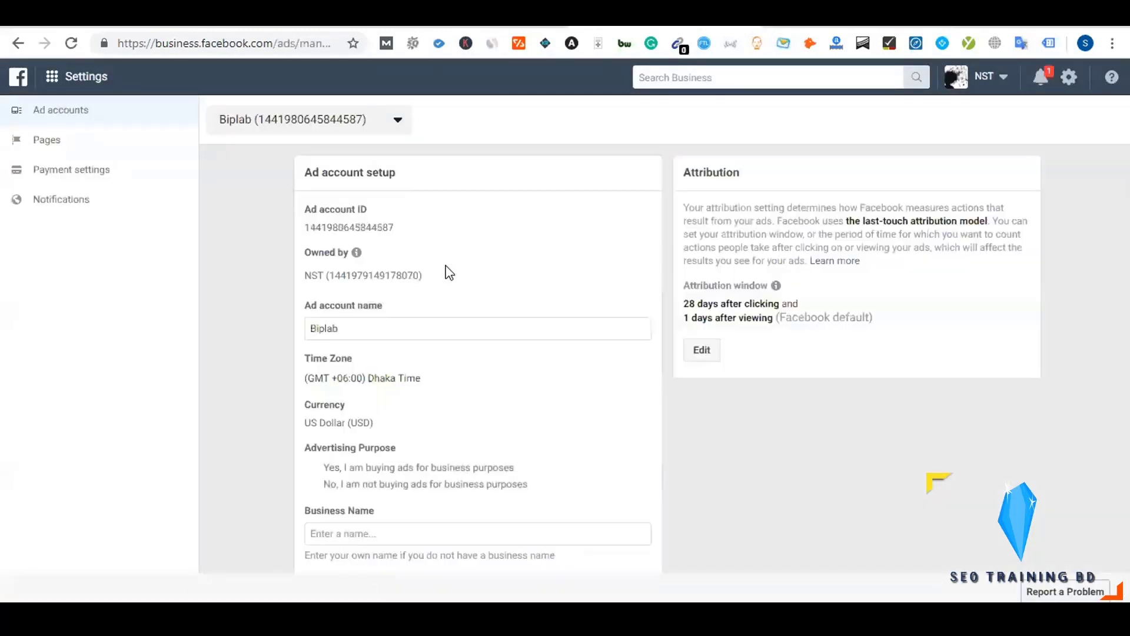
pyautogui.doubleClick(342, 227)
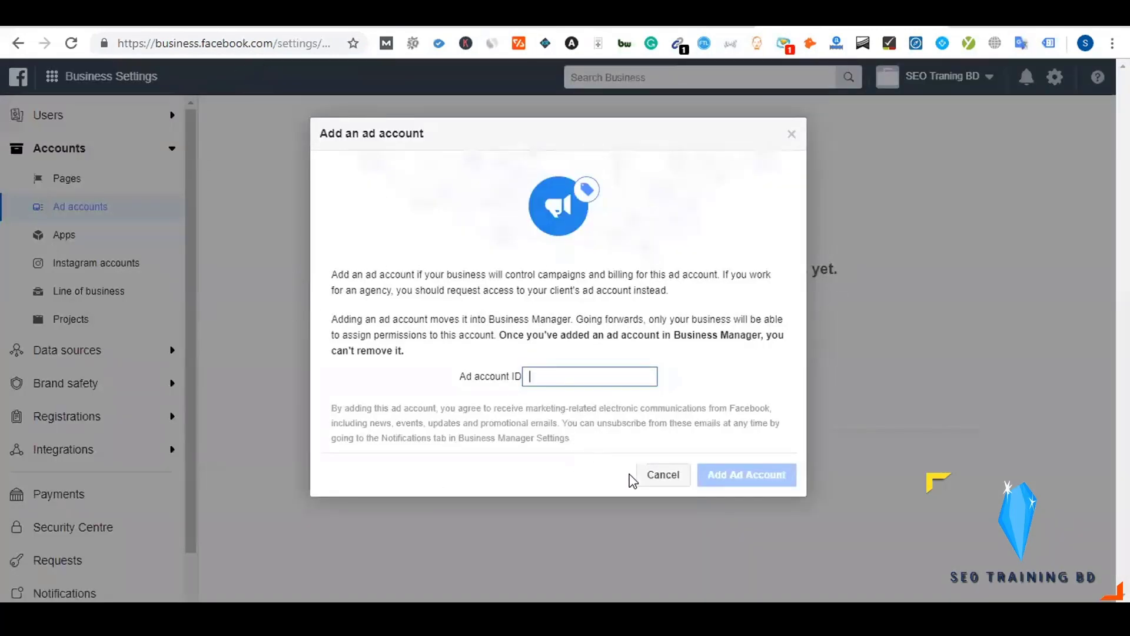
pyautogui.click(651, 474)
pyautogui.click(637, 312)
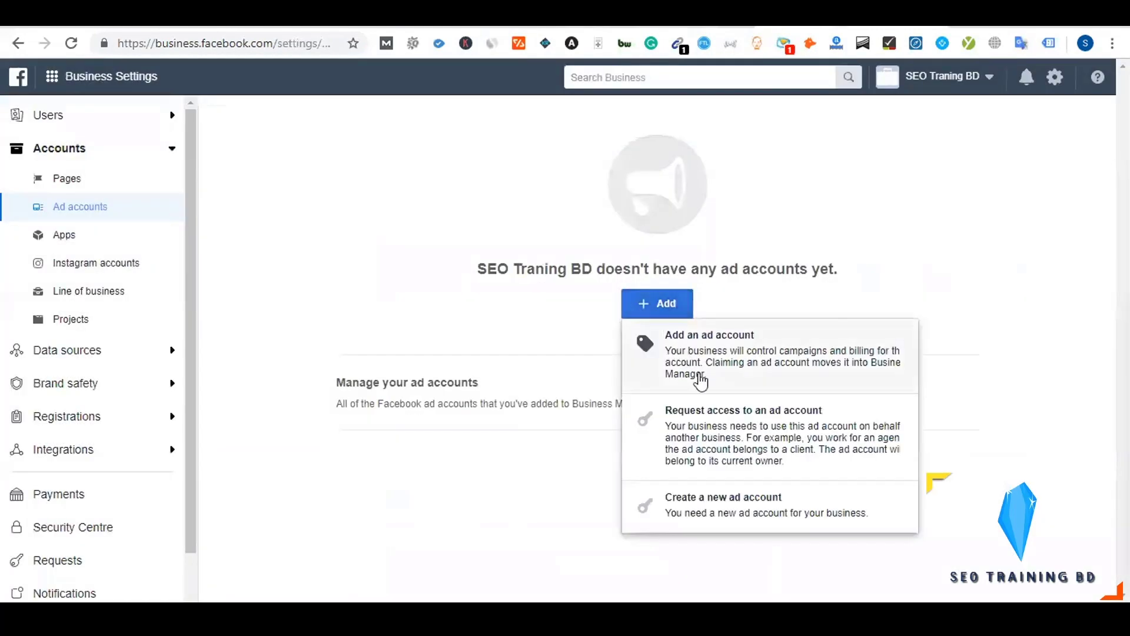
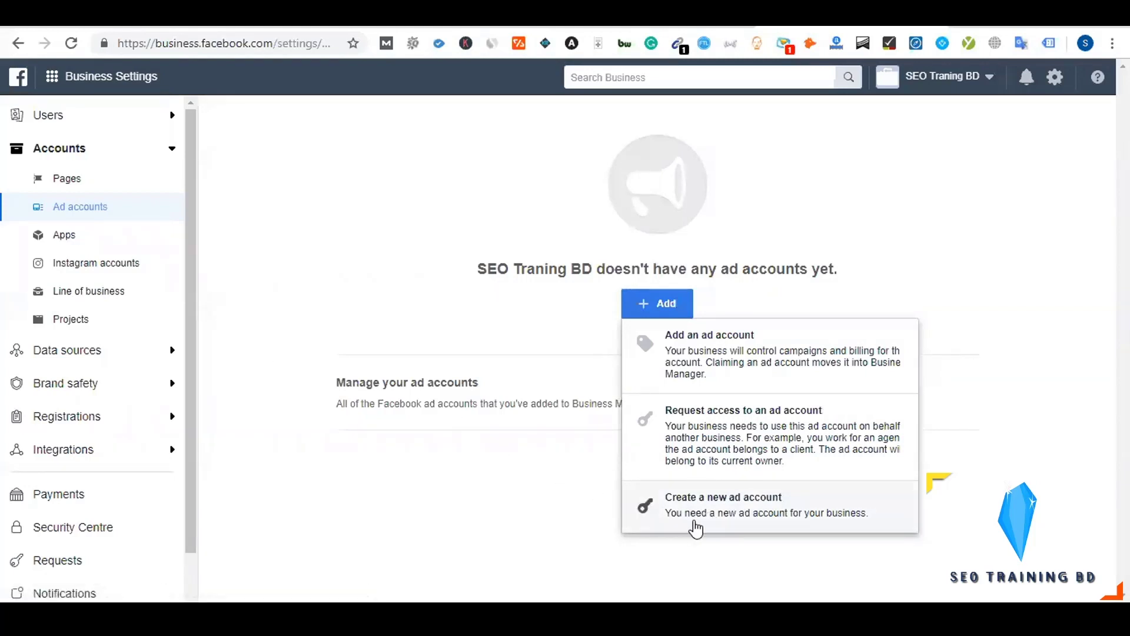
# Start creating a new ad account and enter its account name
pyautogui.click(717, 515)
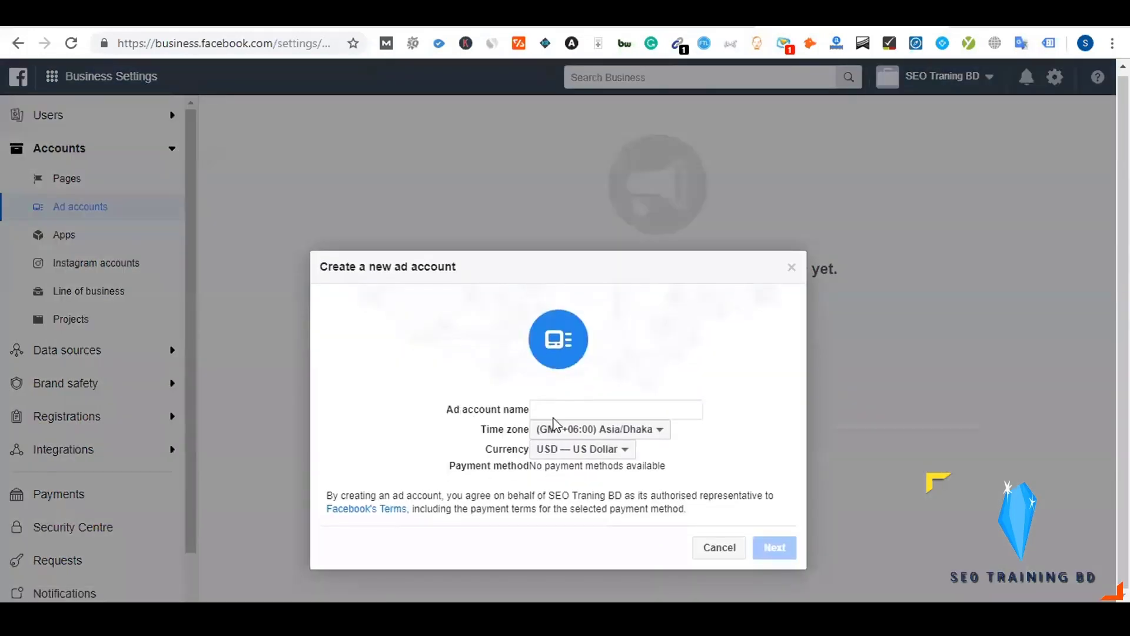
pyautogui.click(570, 407)
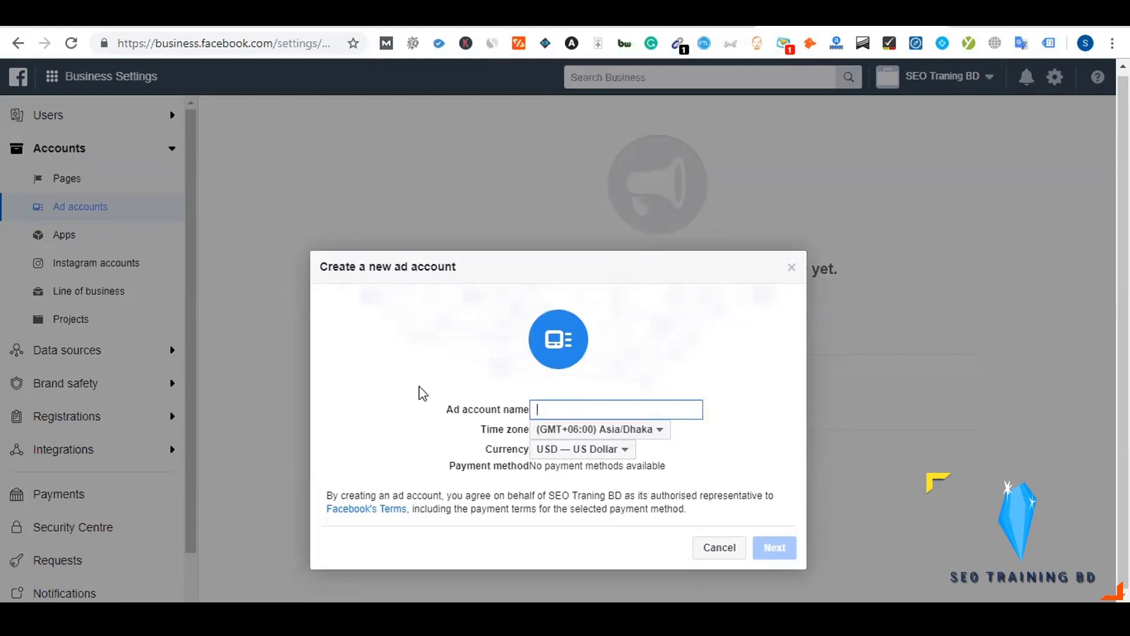
pyautogui.write('saha')
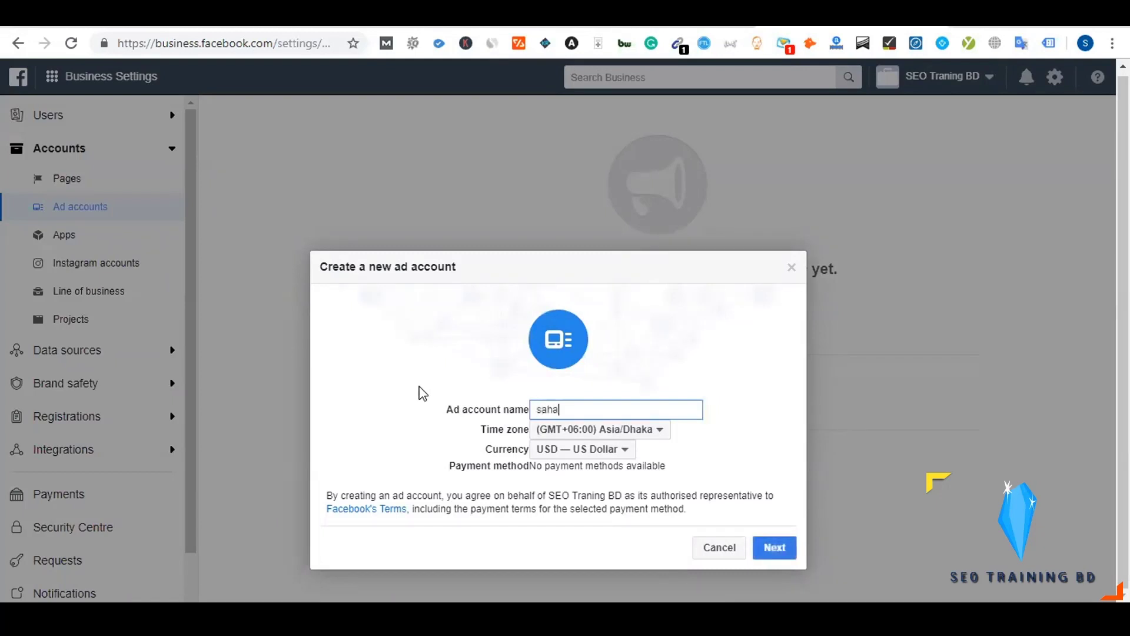
pyautogui.press('BackSpace')
pyautogui.press('BackSpace')
pyautogui.press('BackSpace')
pyautogui.press('BackSpace')
pyautogui.write('Saha')
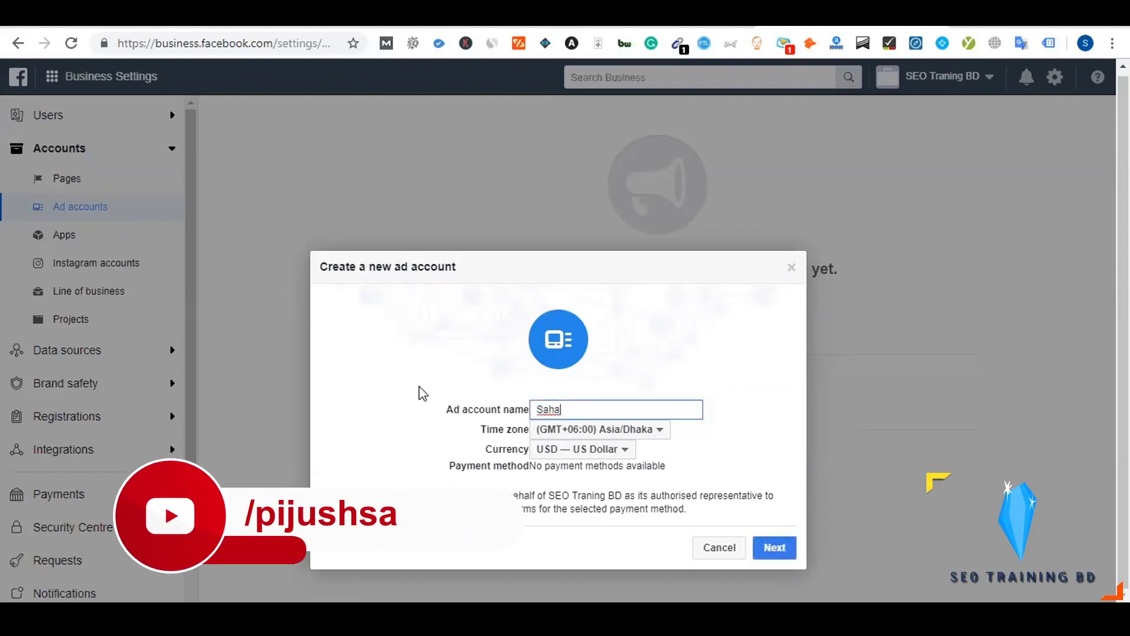
pyautogui.click(426, 387)
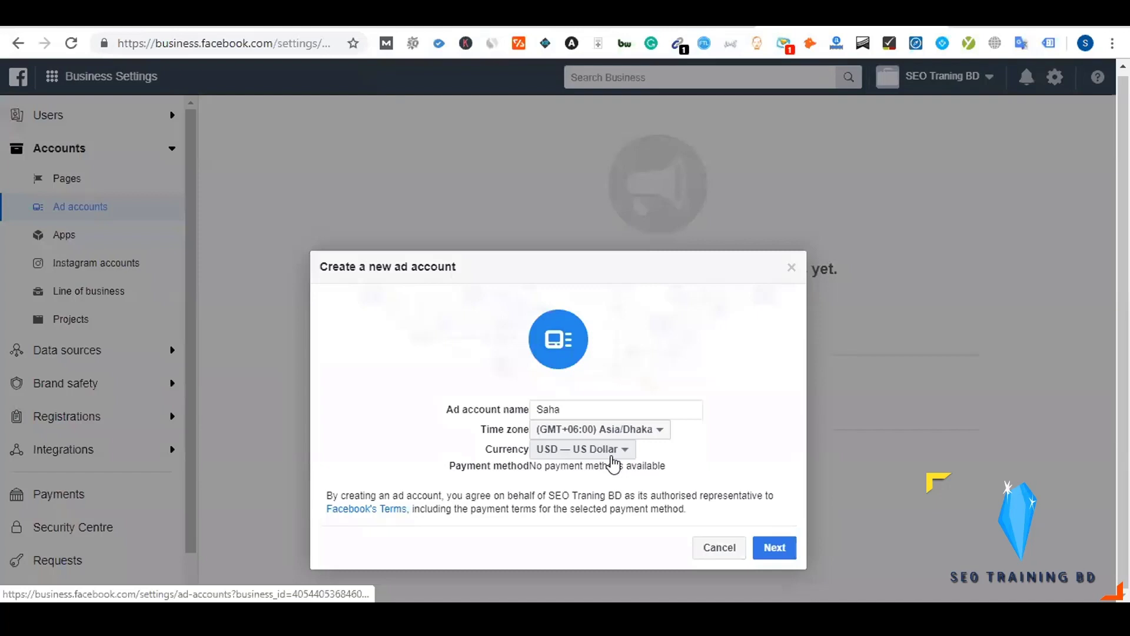
# Keep US Dollar as the currency with the Asia/Dhaka time zone, and continue
pyautogui.click(611, 456)
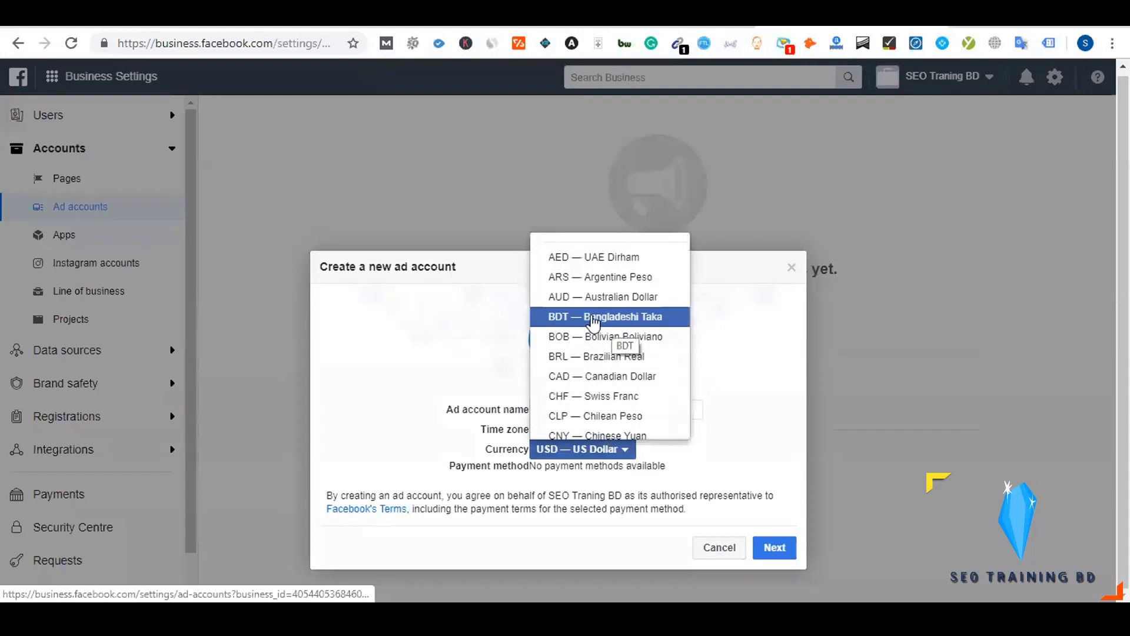
pyautogui.click(412, 427)
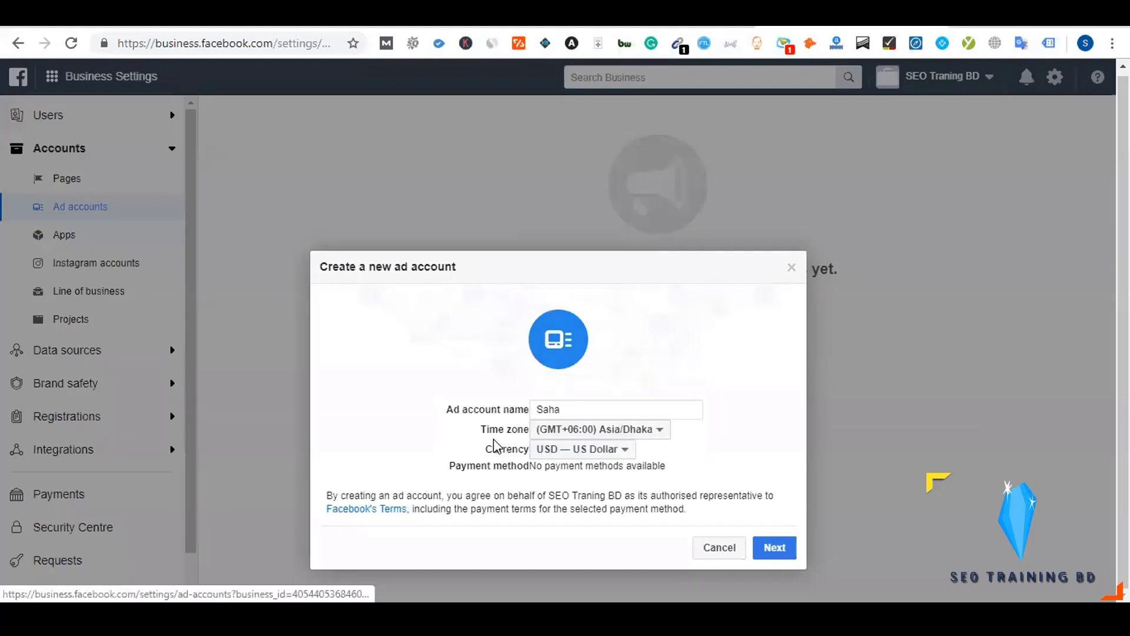
pyautogui.click(771, 549)
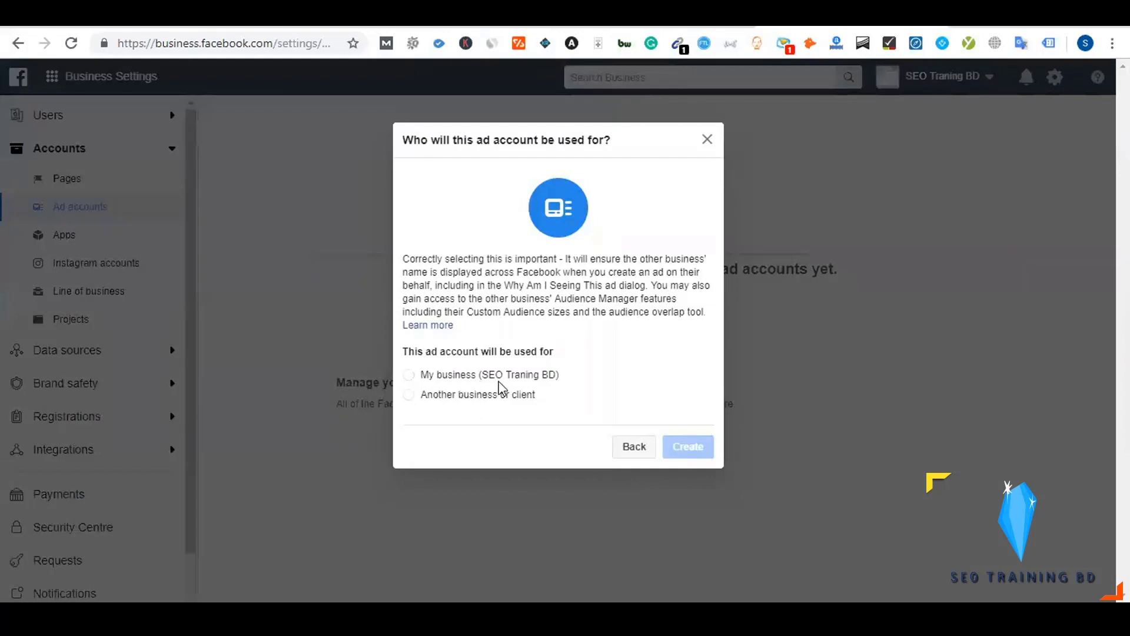
# Create the ad account for SEO Traning BD and give the chosen person Manage ad account access
pyautogui.click(468, 381)
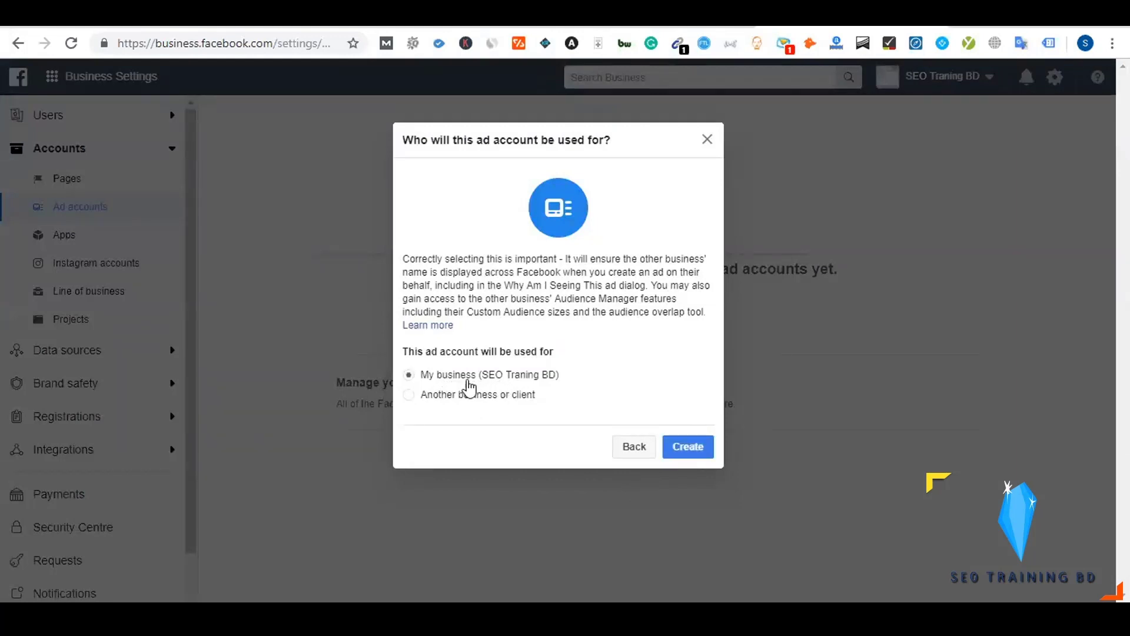
pyautogui.click(687, 448)
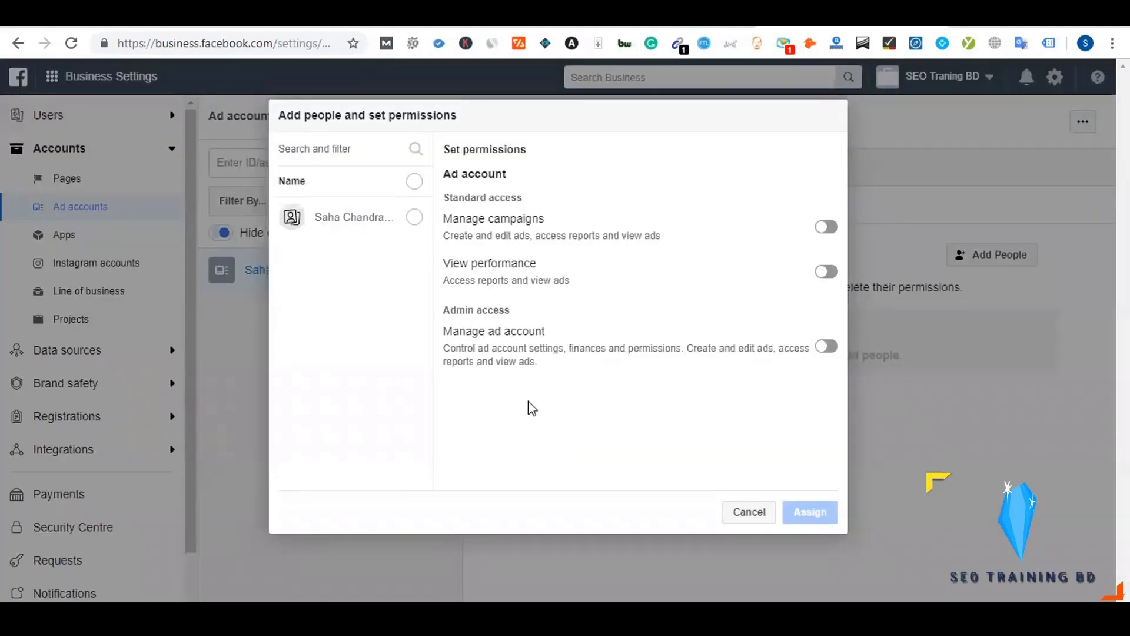
pyautogui.click(415, 219)
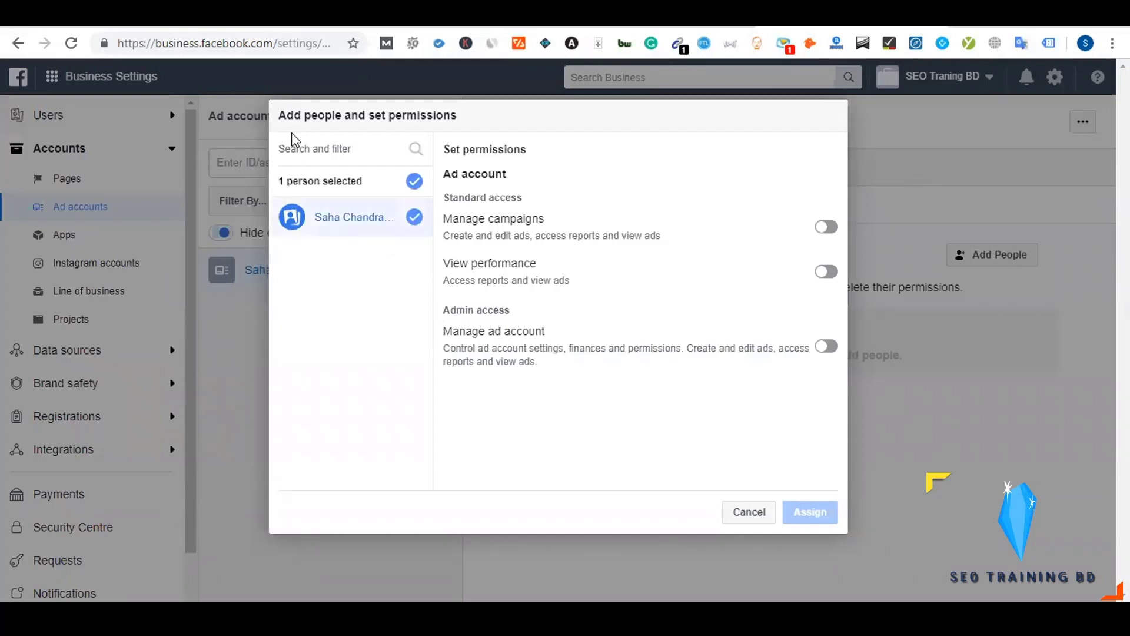
pyautogui.click(826, 346)
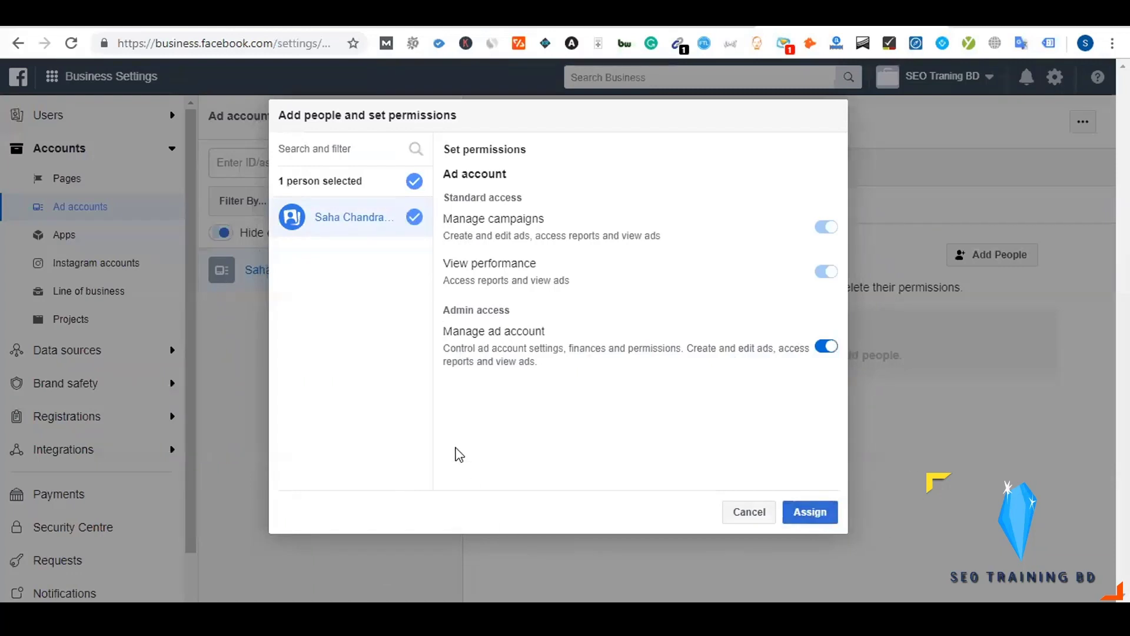
pyautogui.click(811, 513)
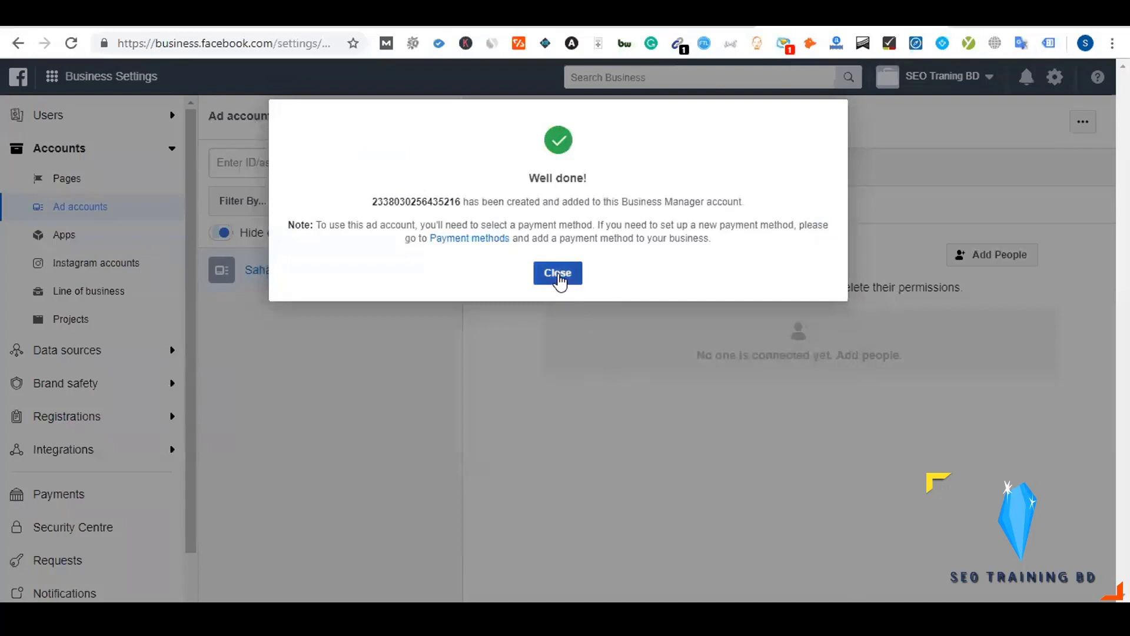
pyautogui.click(560, 277)
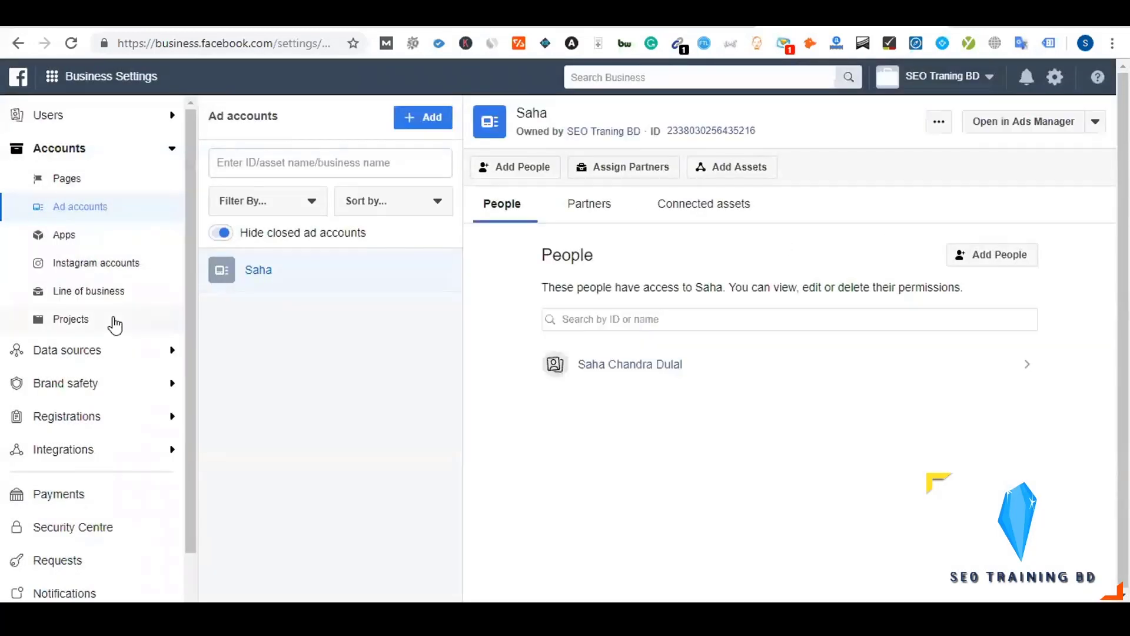
# Check the Pages and Ad accounts lists and the Add options, then return to the Dynalist notes
pyautogui.click(97, 186)
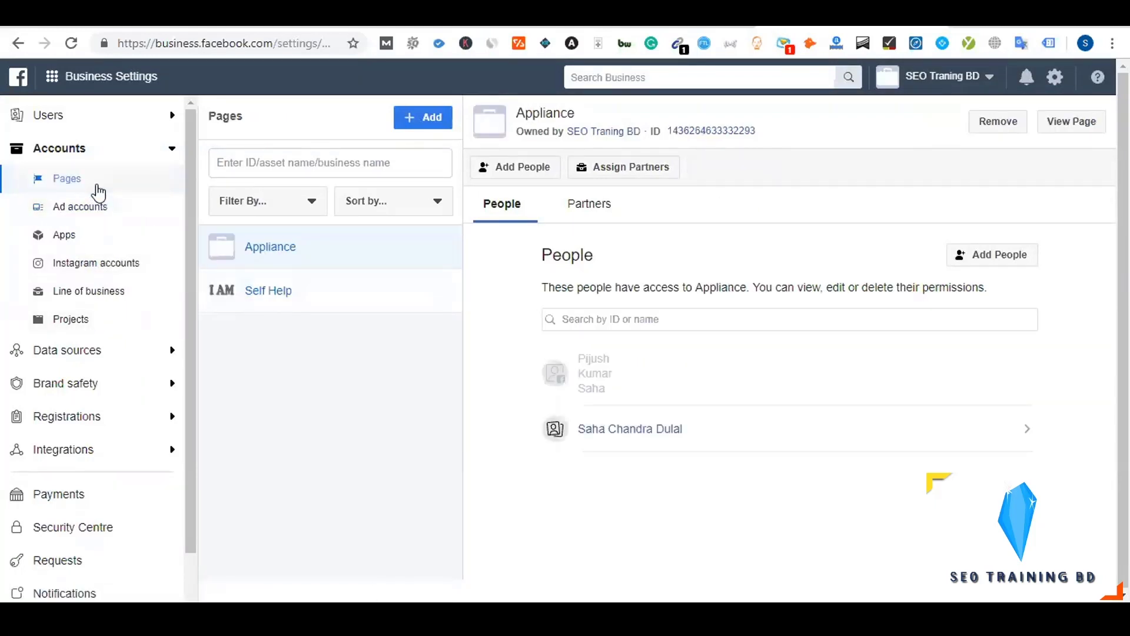
pyautogui.click(112, 217)
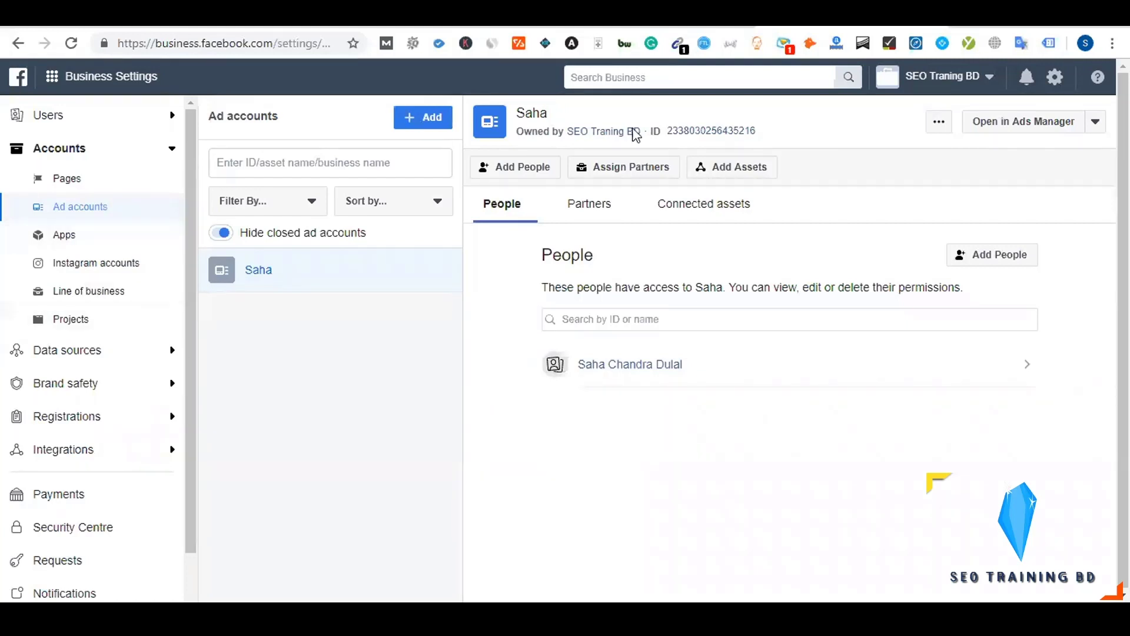
pyautogui.click(440, 124)
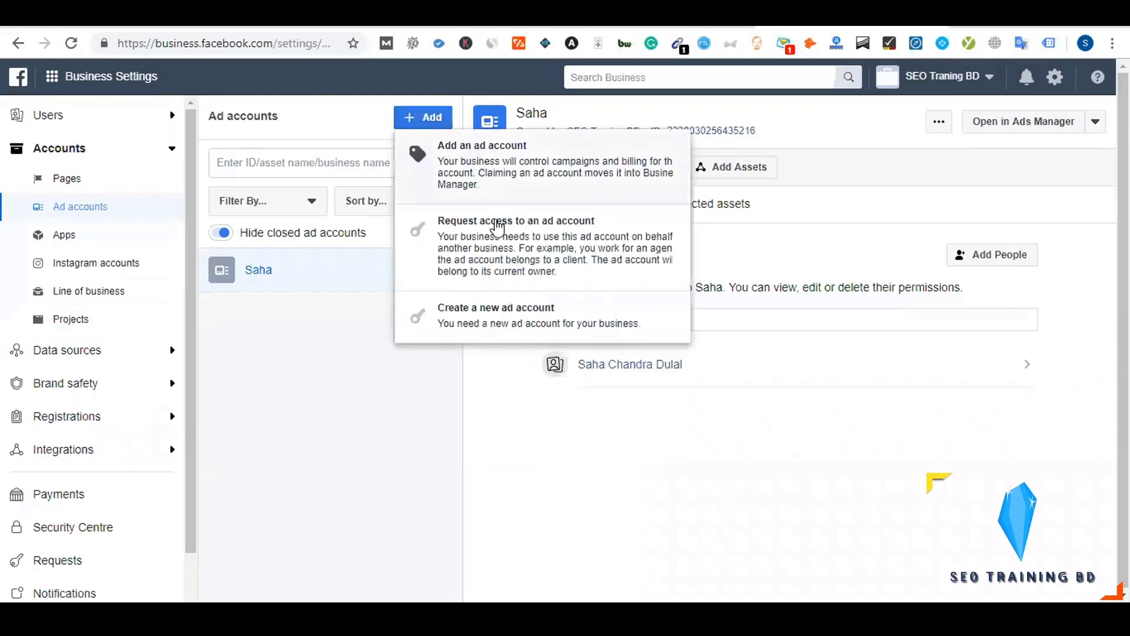
pyautogui.click(332, 418)
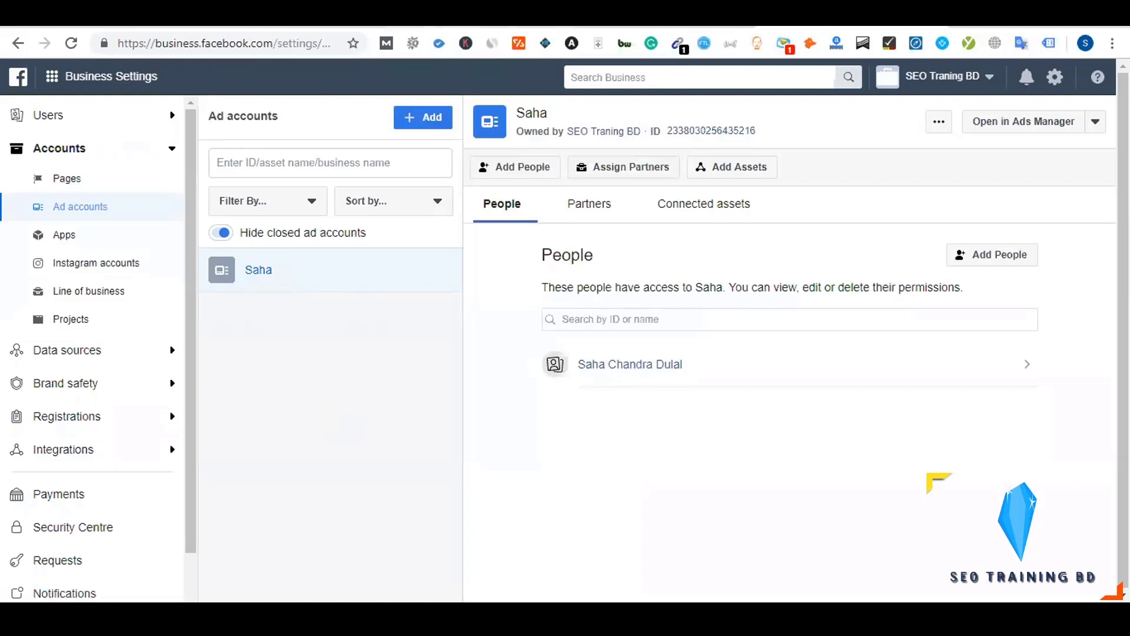
pyautogui.hotkey('ctrl', 'Tab')
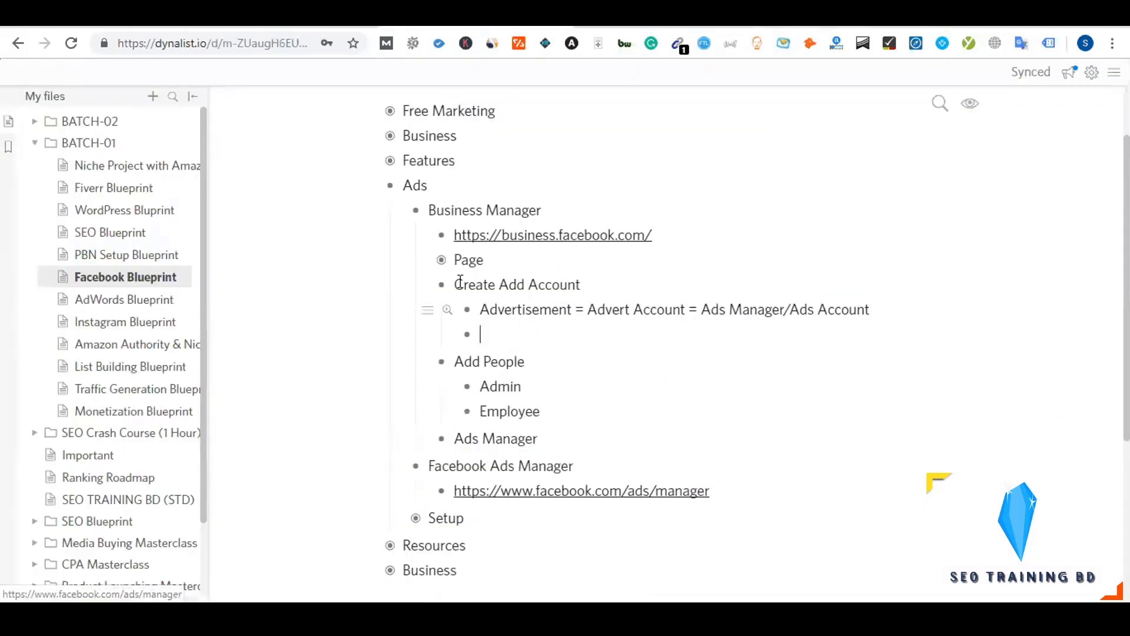
# Copy Page's three entries under Create Add Account and rename the first one to 'Add a Ad Account'
pyautogui.click(442, 261)
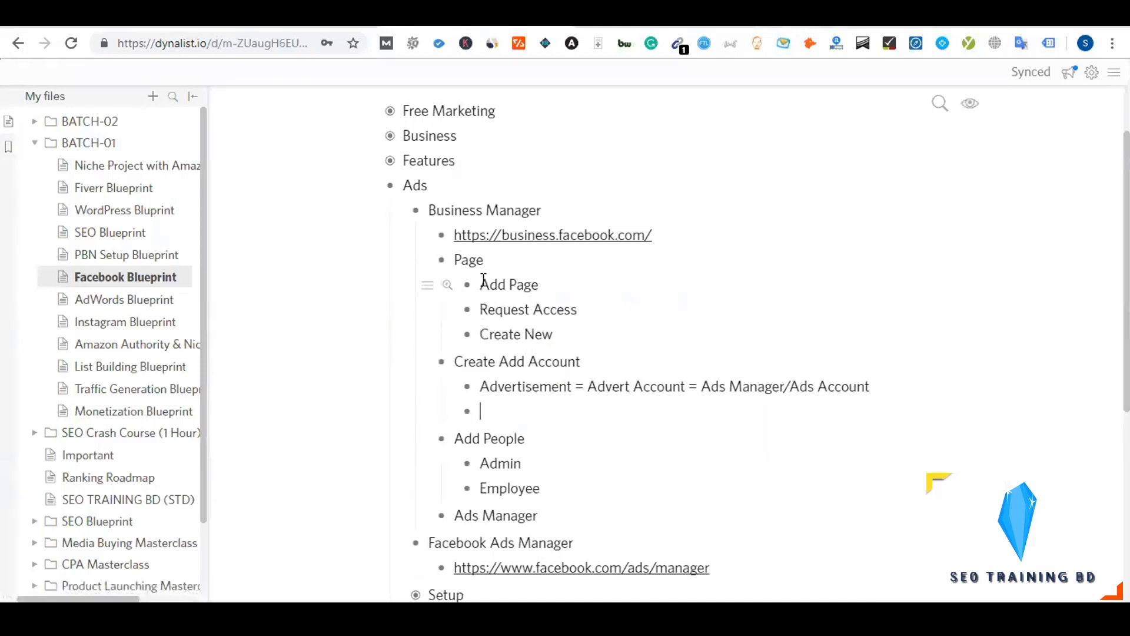
pyautogui.moveTo(479, 284); pyautogui.dragTo(567, 328)
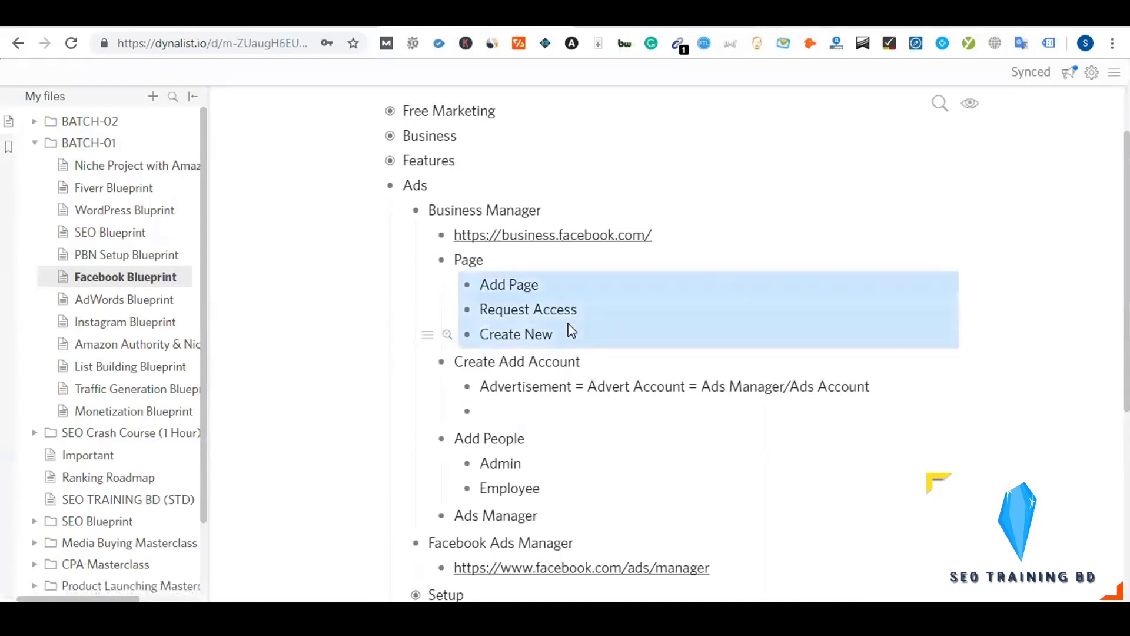
pyautogui.click(494, 411)
pyautogui.write('Add Page Request Access Create New')
pyautogui.doubleClick(516, 411)
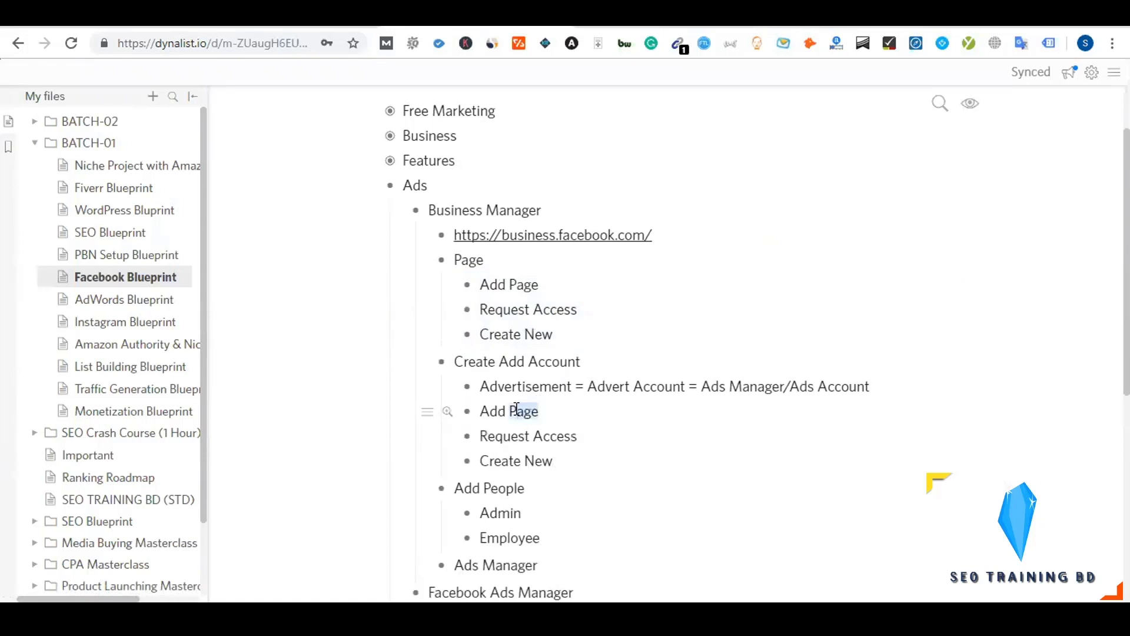
pyautogui.write('aAd Ac')
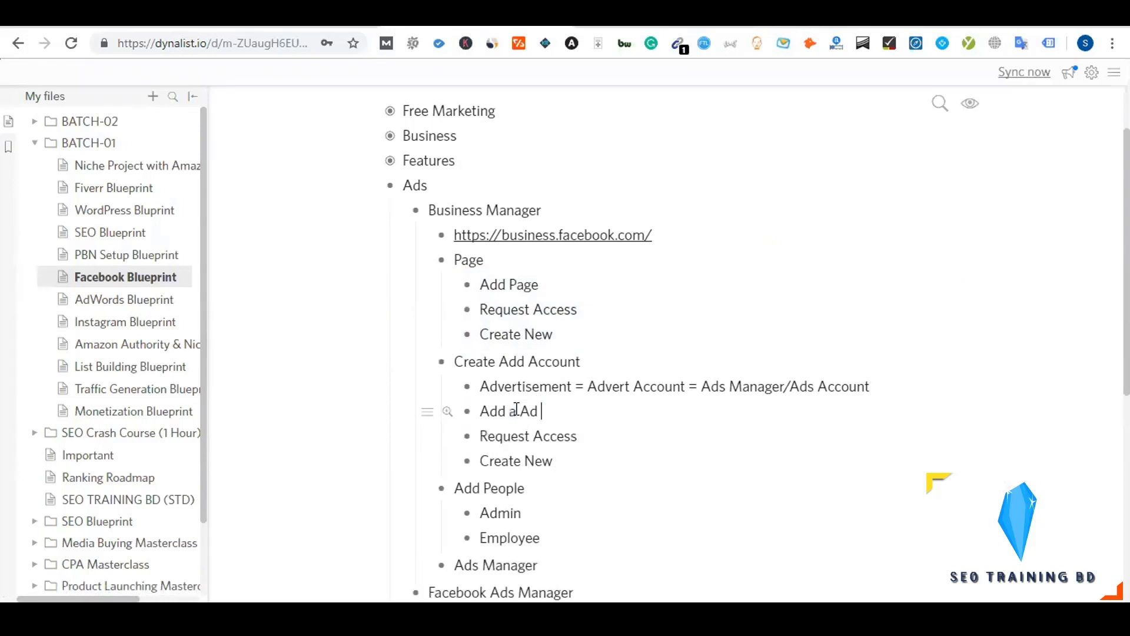
pyautogui.write('count')
# Collapse the Page and Create Add Account items and follow the Facebook Ads Manager link
pyautogui.scroll(-2, 516, 410)
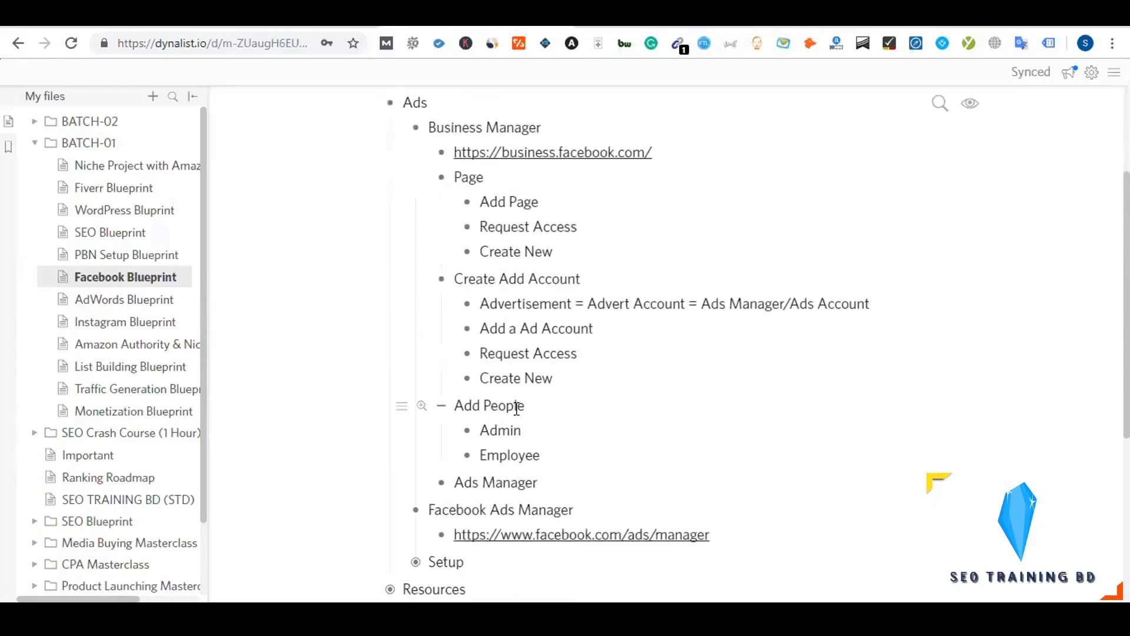
pyautogui.click(444, 181)
pyautogui.click(442, 203)
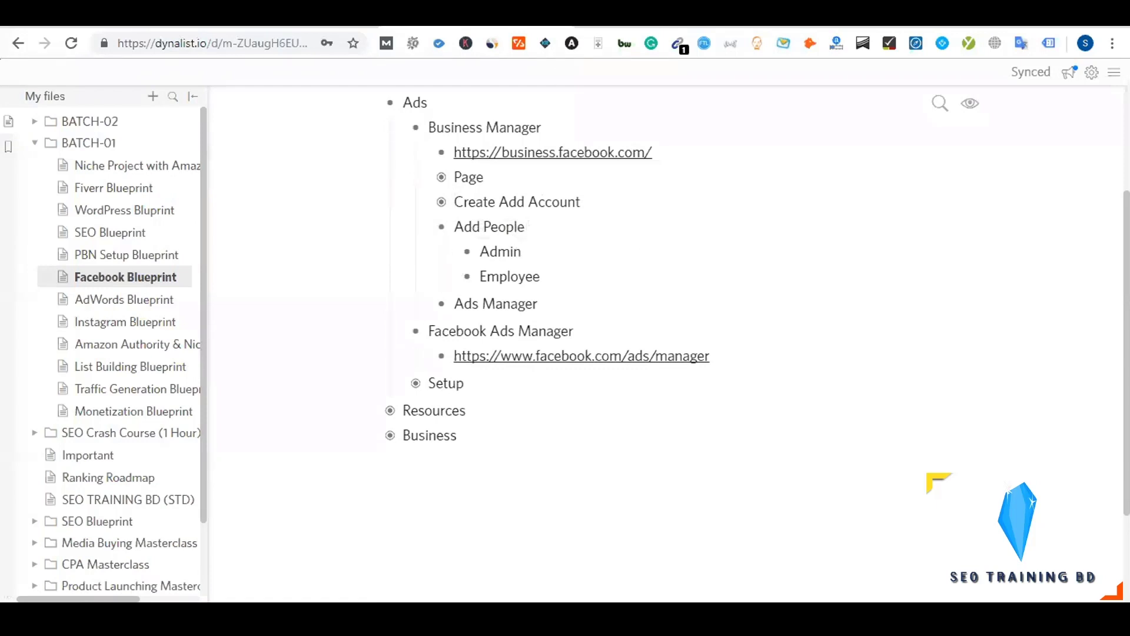
pyautogui.click(582, 356)
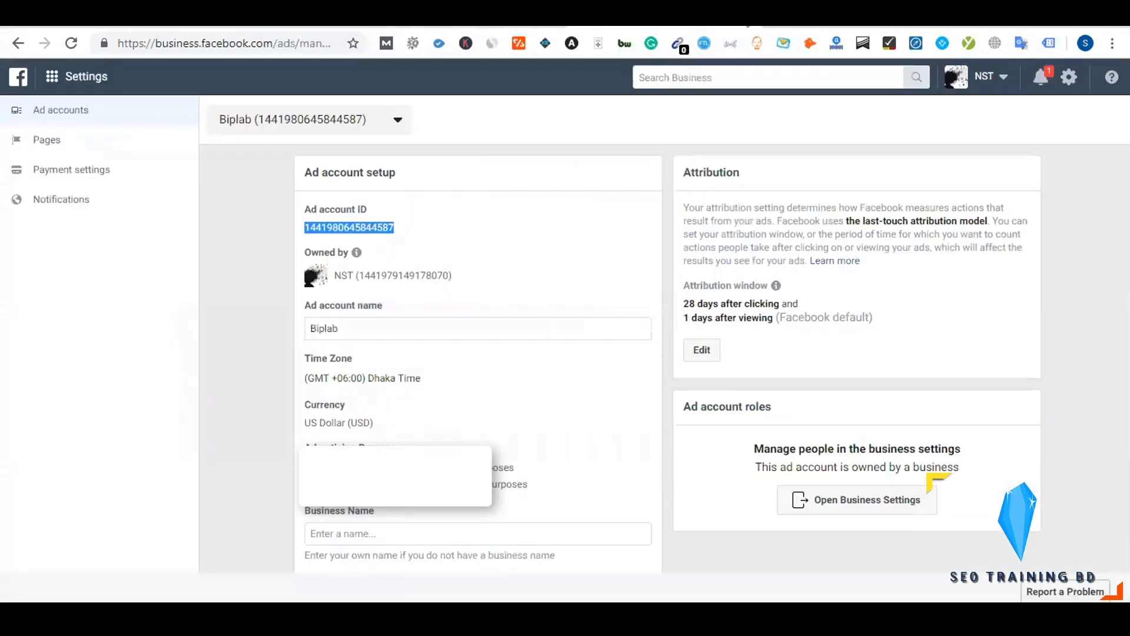
# Go from the ad account settings page back to Business Settings
pyautogui.click(856, 500)
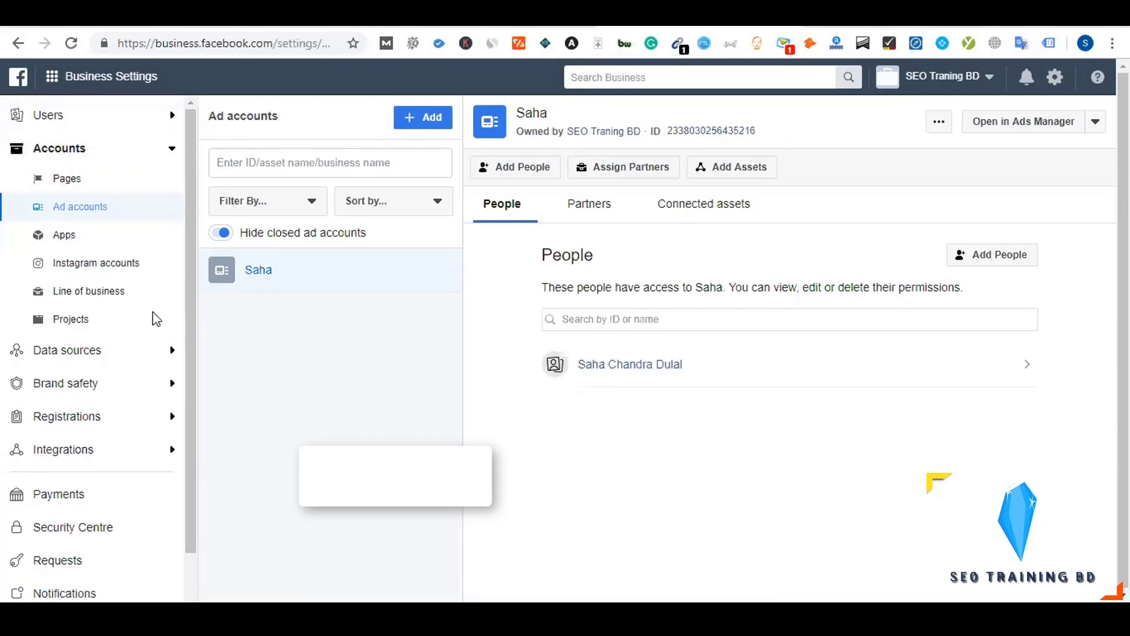
pyautogui.scroll(-3, 152, 321)
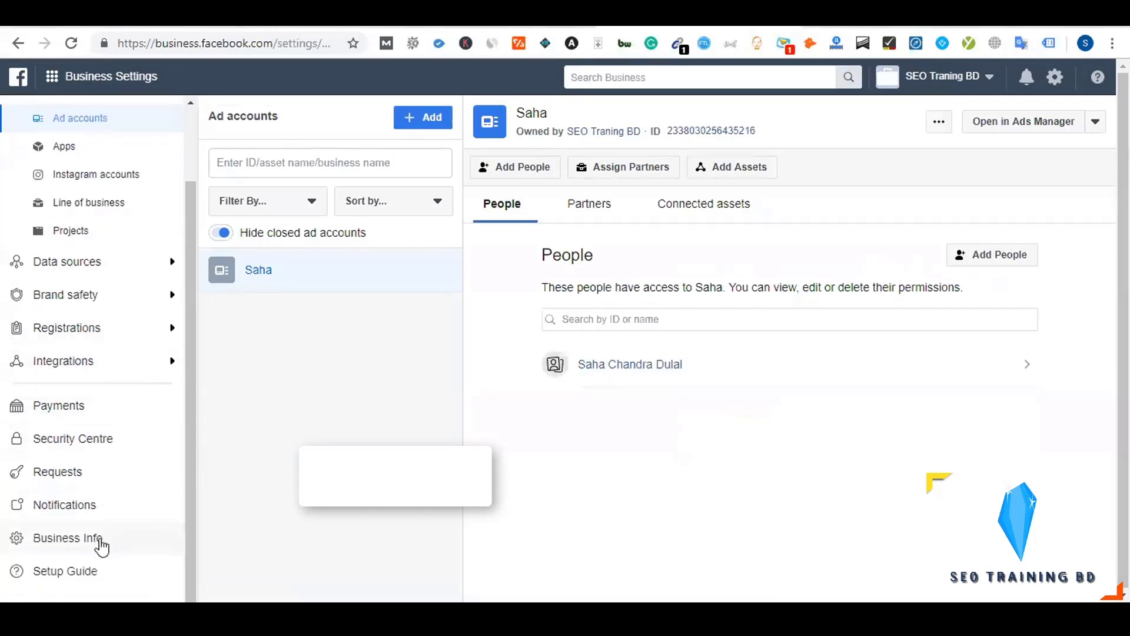
# Review the Business Info page, including the ad account creation limit
pyautogui.click(101, 539)
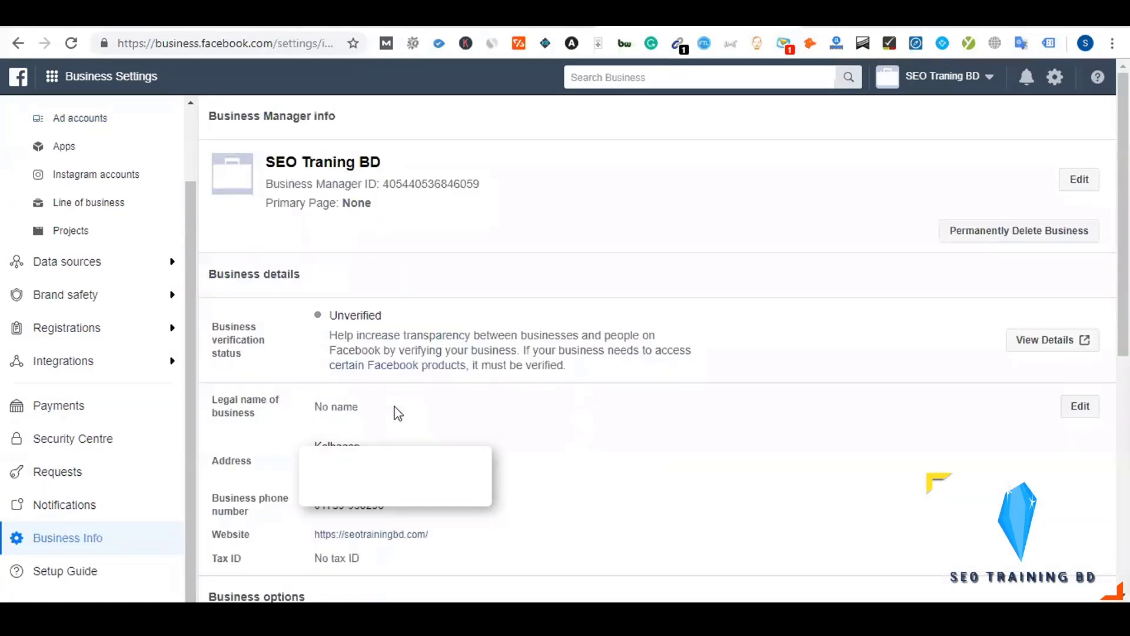
pyautogui.scroll(-8, 398, 412)
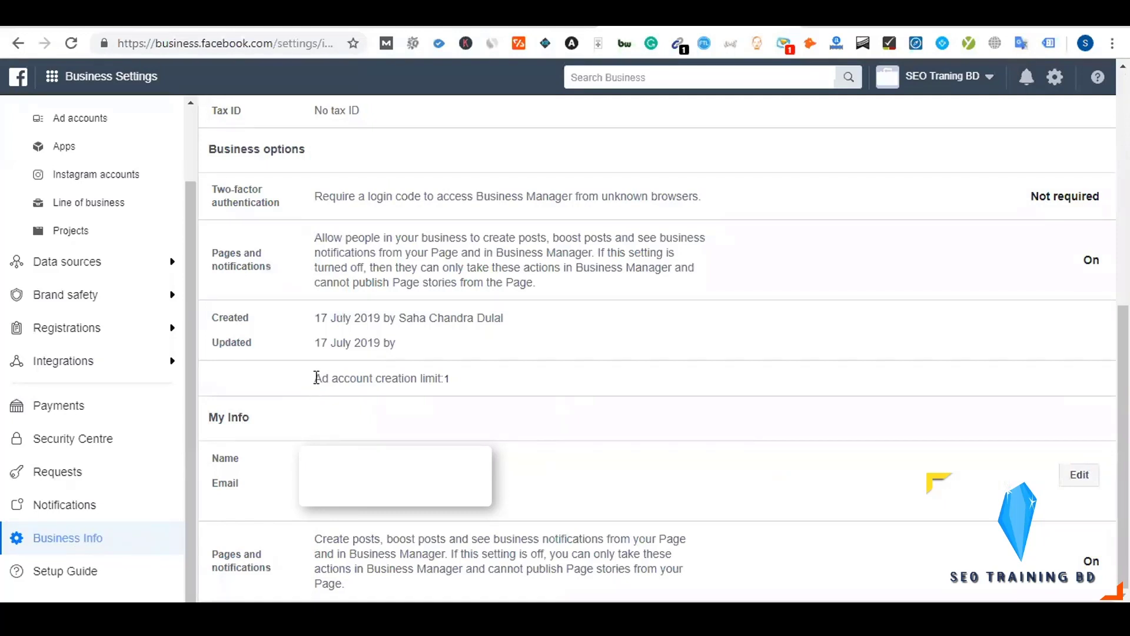
pyautogui.moveTo(314, 378); pyautogui.dragTo(458, 381)
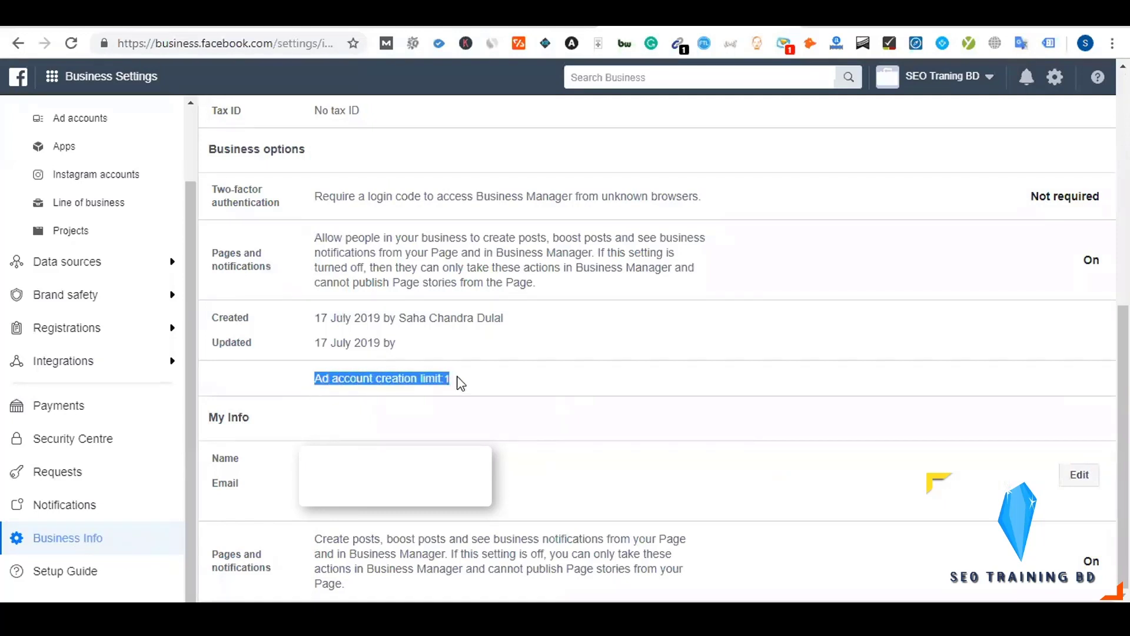
pyautogui.click(400, 391)
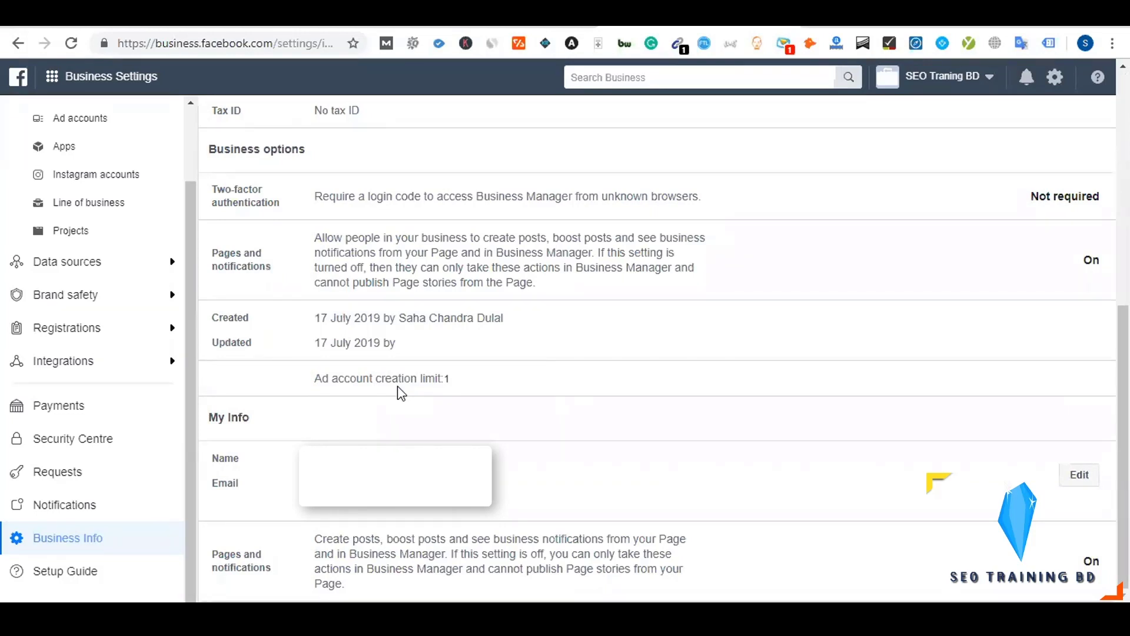
pyautogui.scroll(3, 398, 387)
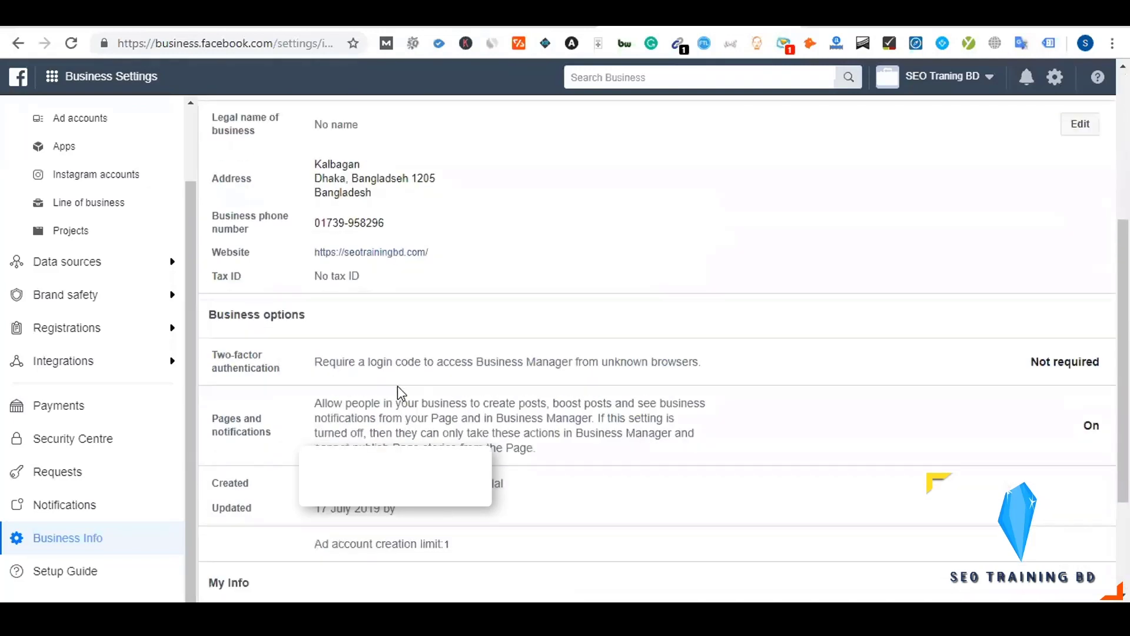
pyautogui.scroll(5, 398, 387)
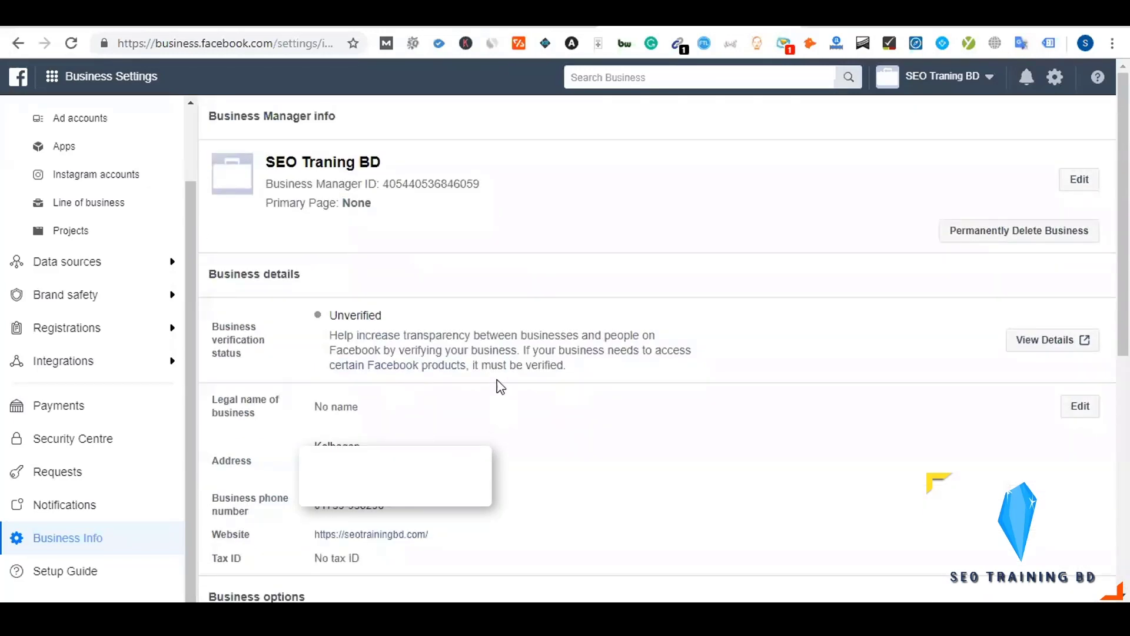
pyautogui.scroll(-5, 505, 378)
pyautogui.scroll(-2, 503, 372)
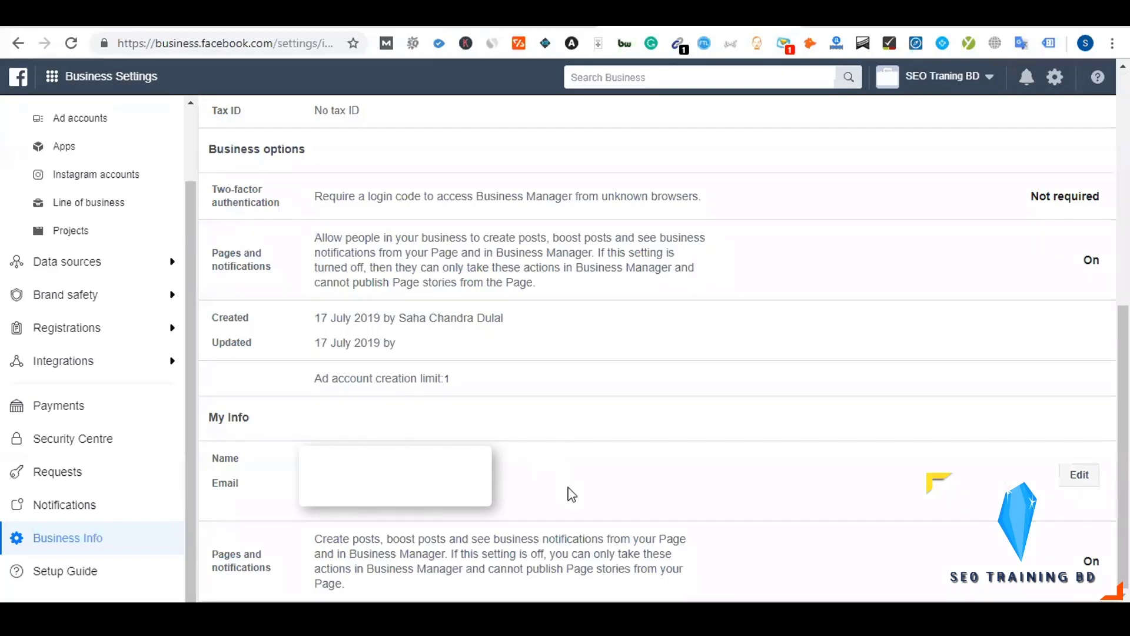
pyautogui.scroll(7, 522, 424)
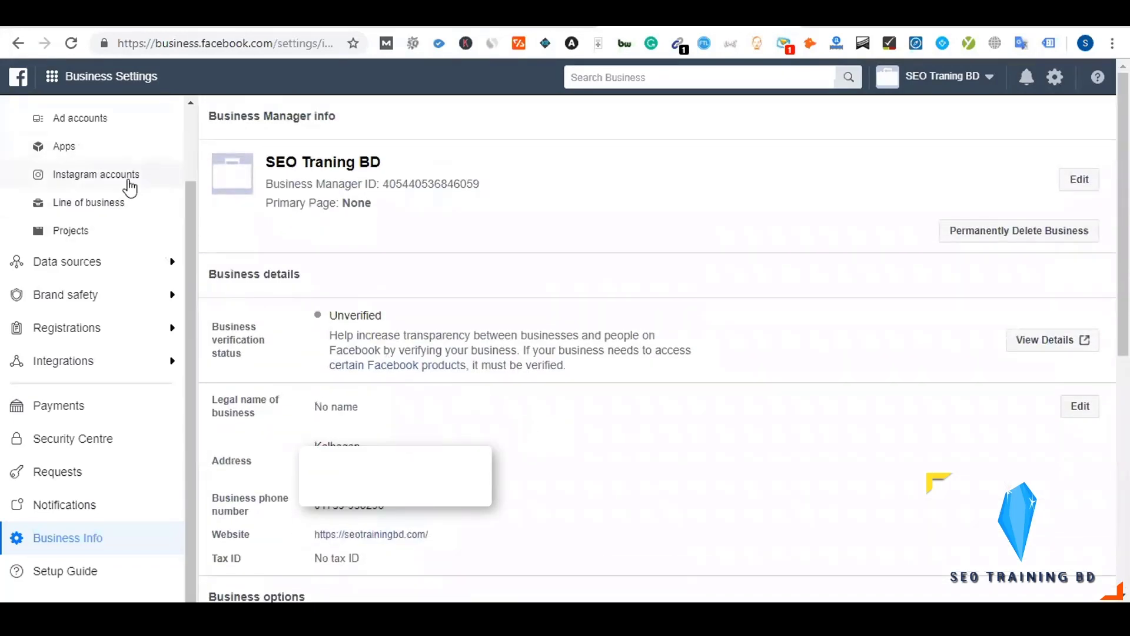
pyautogui.scroll(2, 127, 182)
# Show the Pages list, check Ad accounts, and expand the Accounts and Users sidebar groups
pyautogui.click(87, 188)
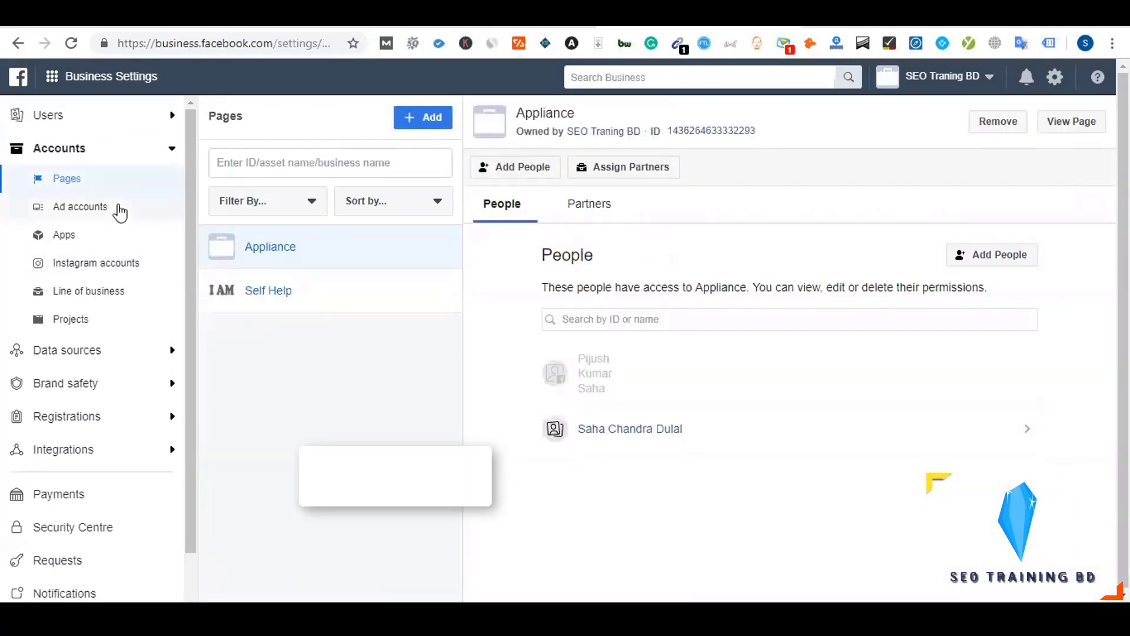
pyautogui.click(118, 212)
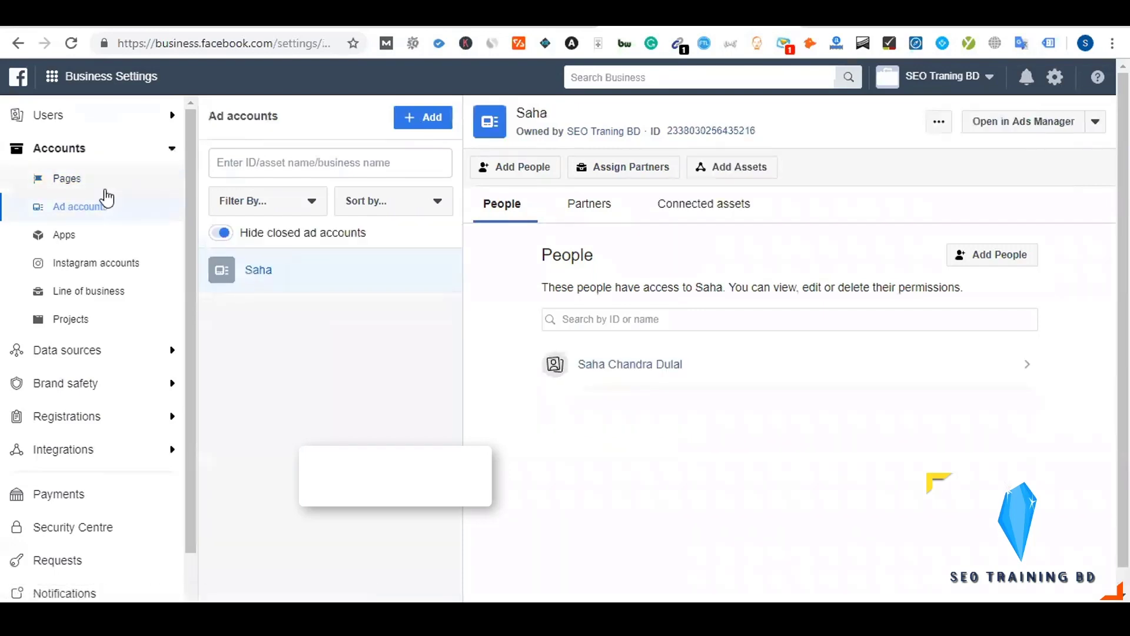
pyautogui.click(98, 188)
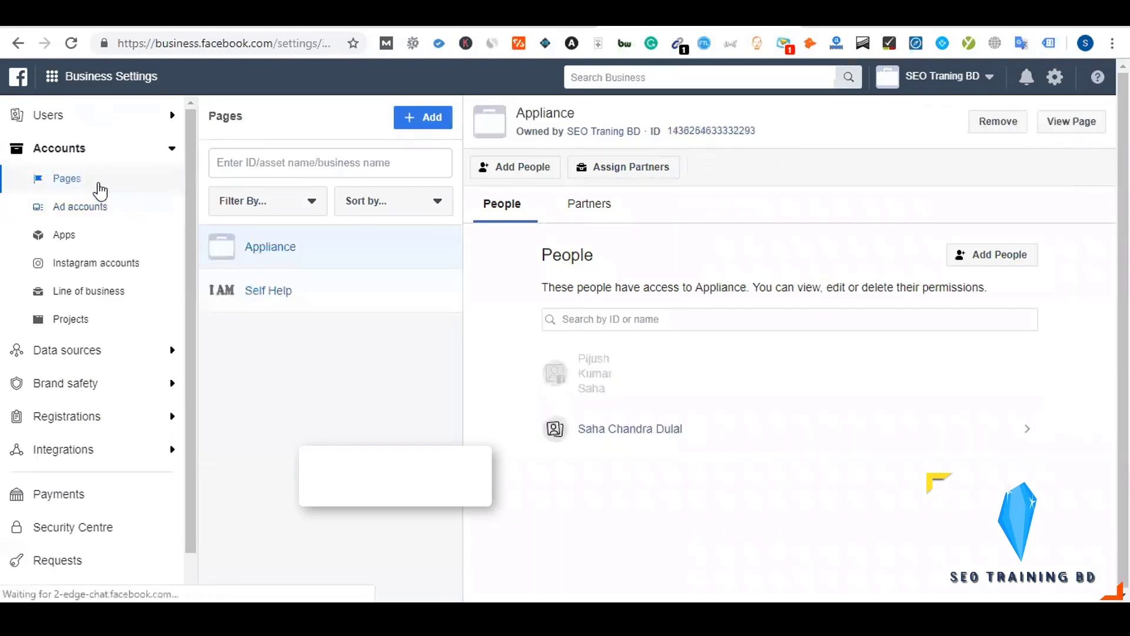
pyautogui.click(172, 151)
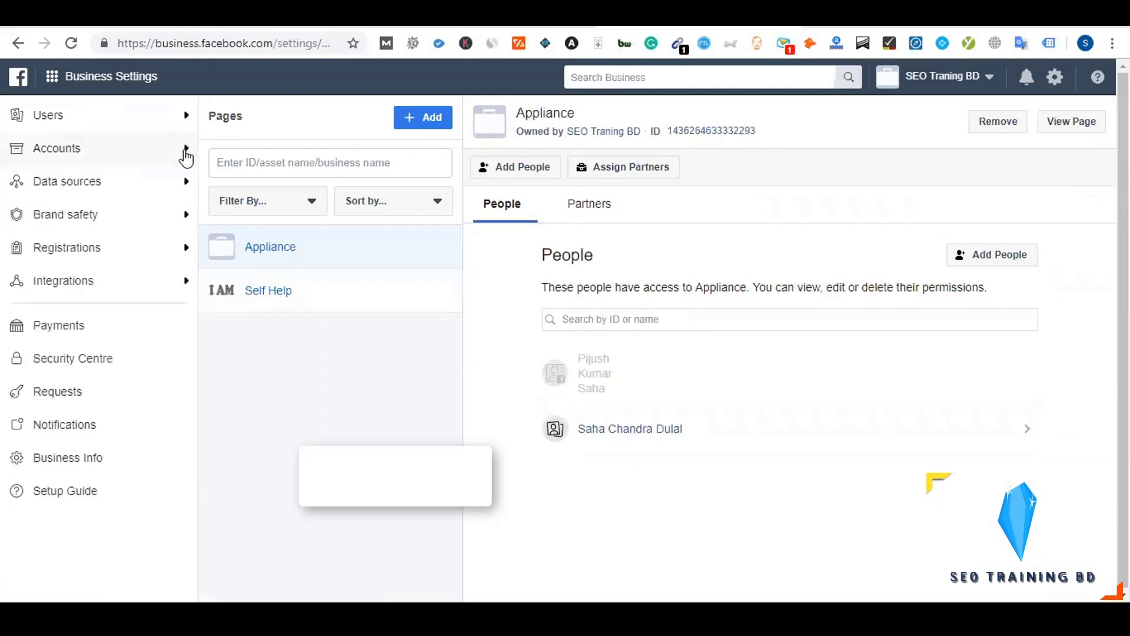
pyautogui.click(185, 150)
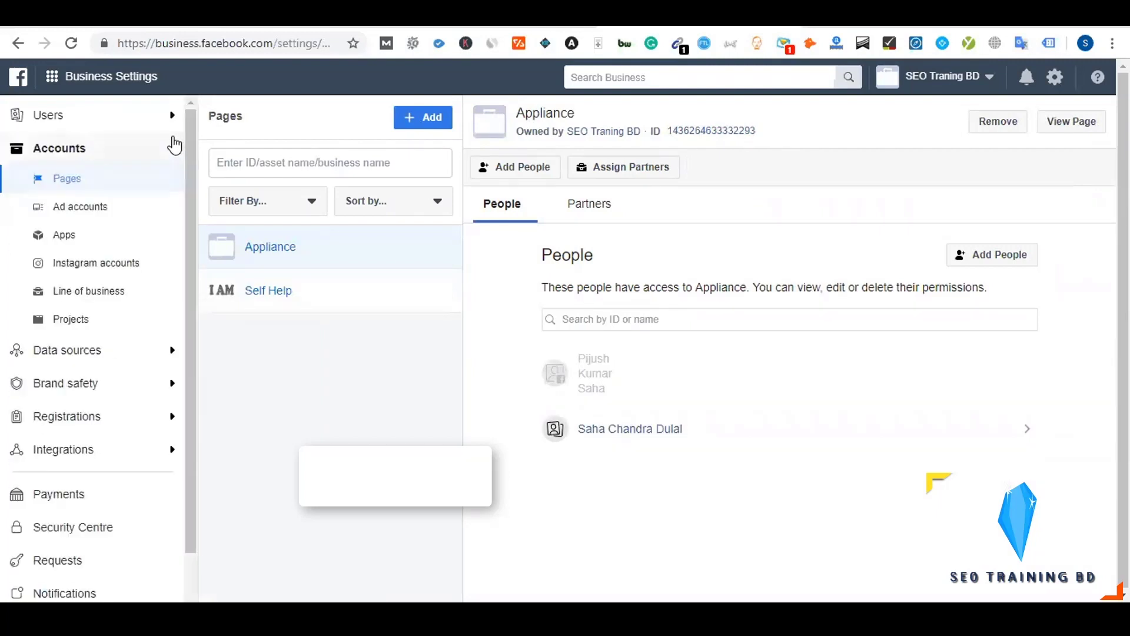
pyautogui.click(170, 118)
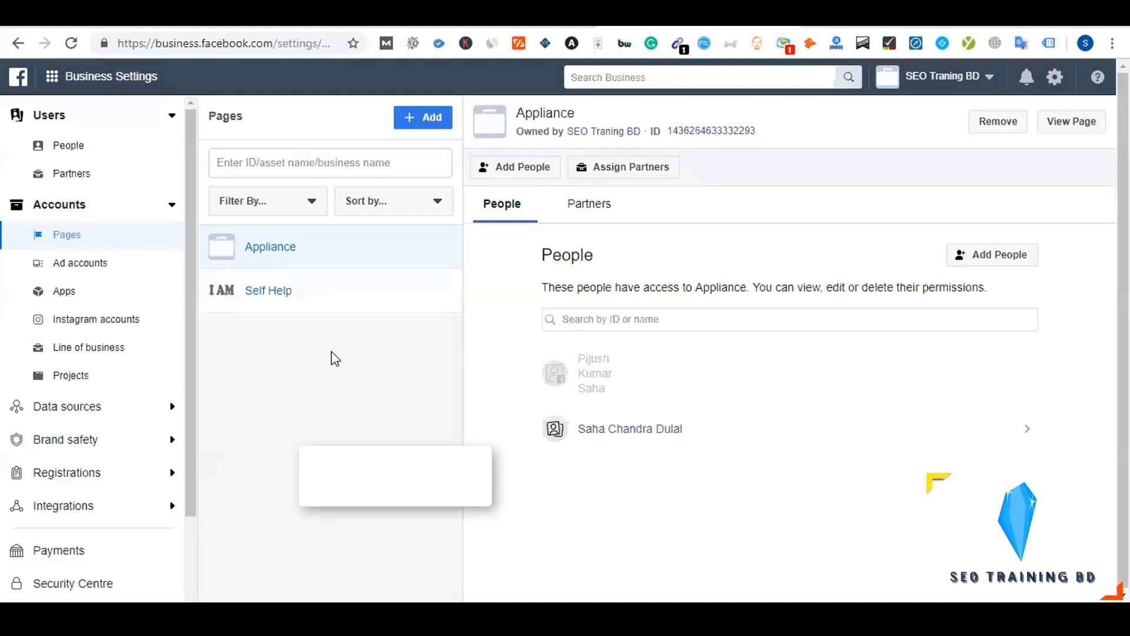
# Collapse Accounts, go to Users > People, and bring up the Invite people form
pyautogui.click(170, 209)
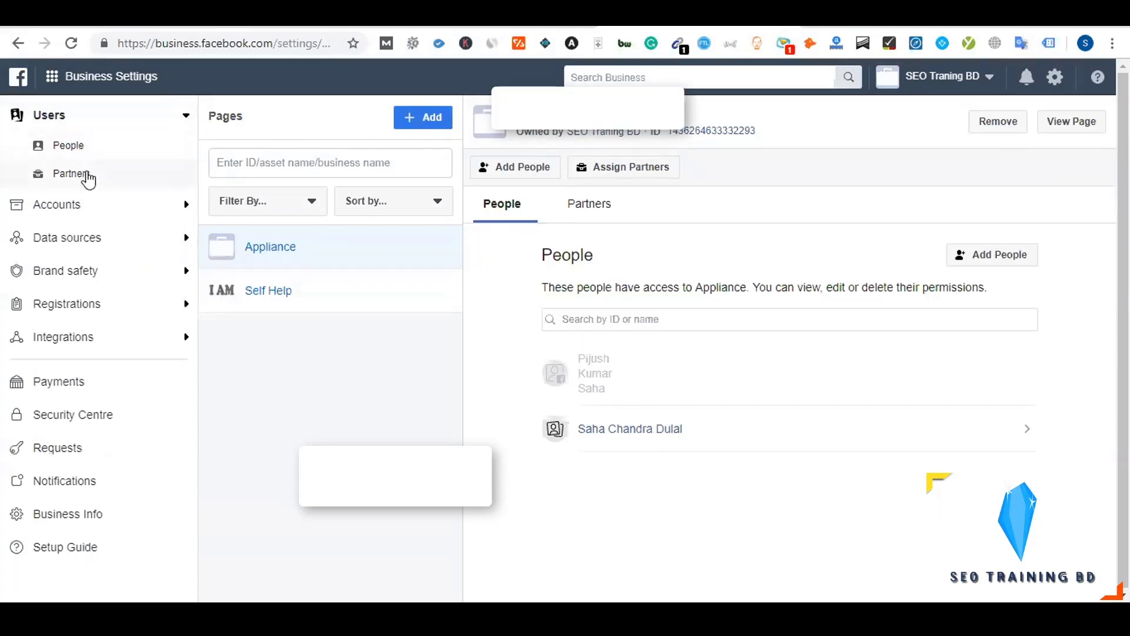
pyautogui.click(78, 146)
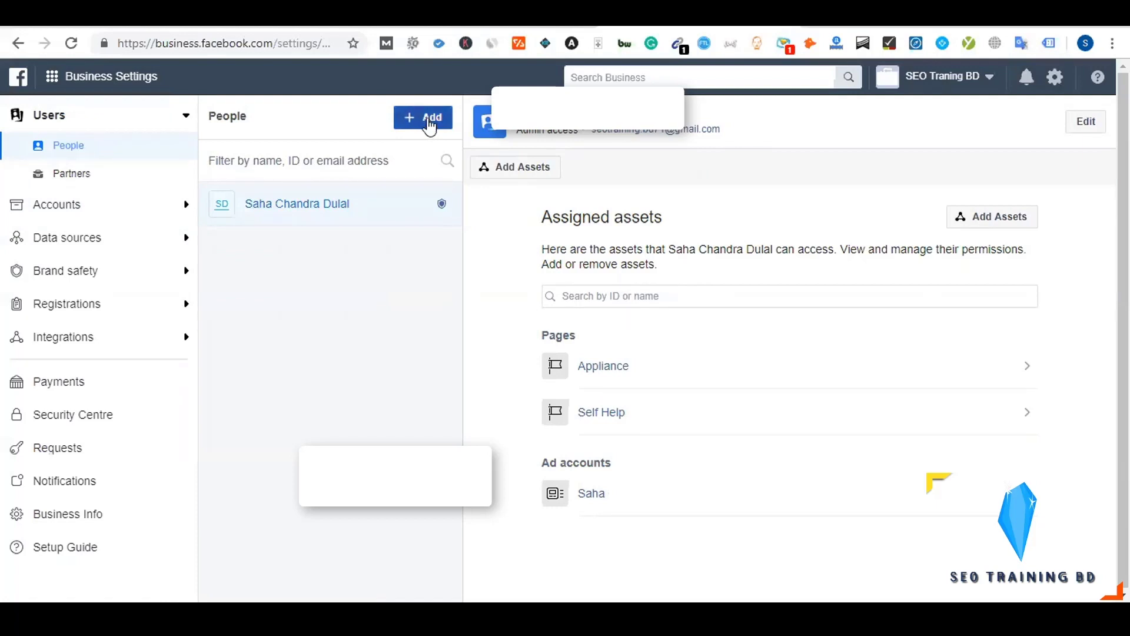
pyautogui.click(428, 121)
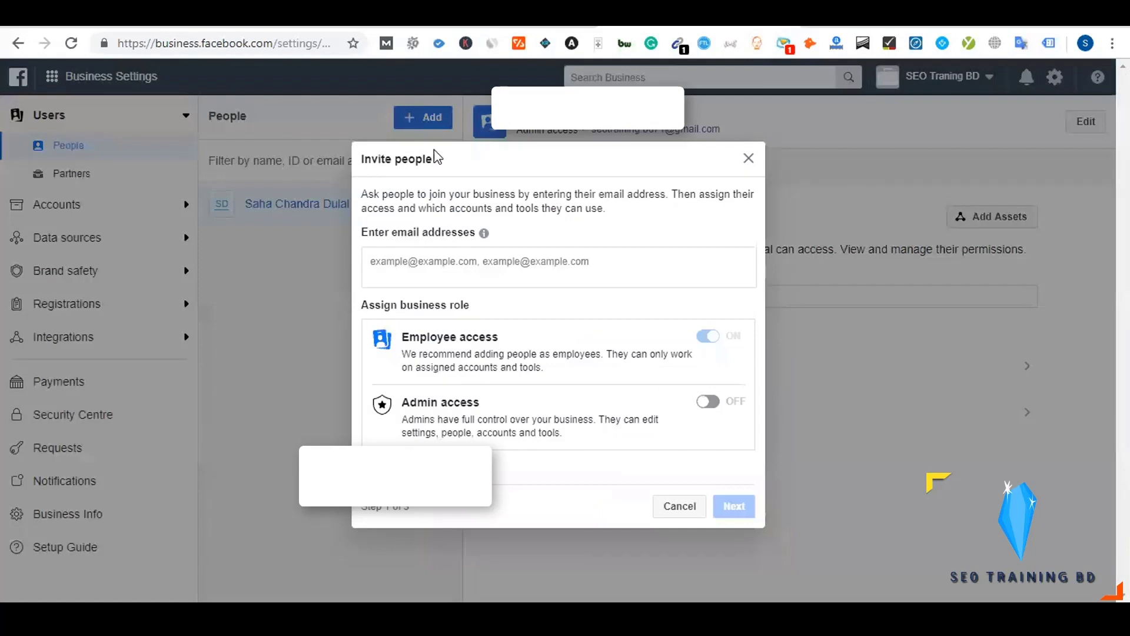
# Enter the invitee's email address and leave Admin access switched off
pyautogui.click(710, 402)
pyautogui.click(709, 402)
pyautogui.click(424, 256)
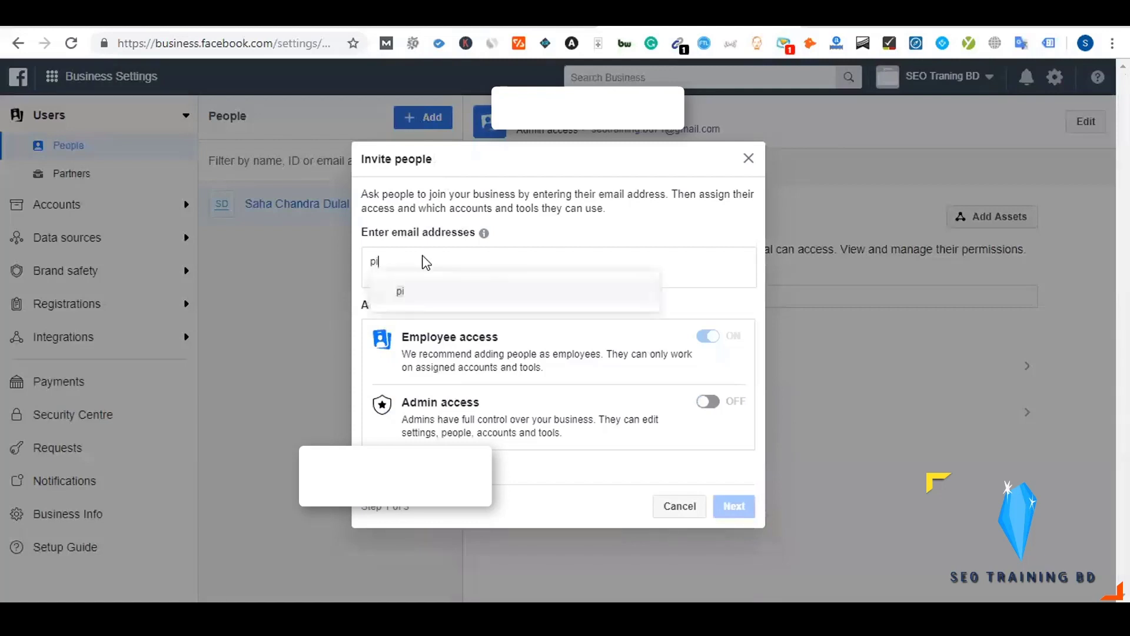
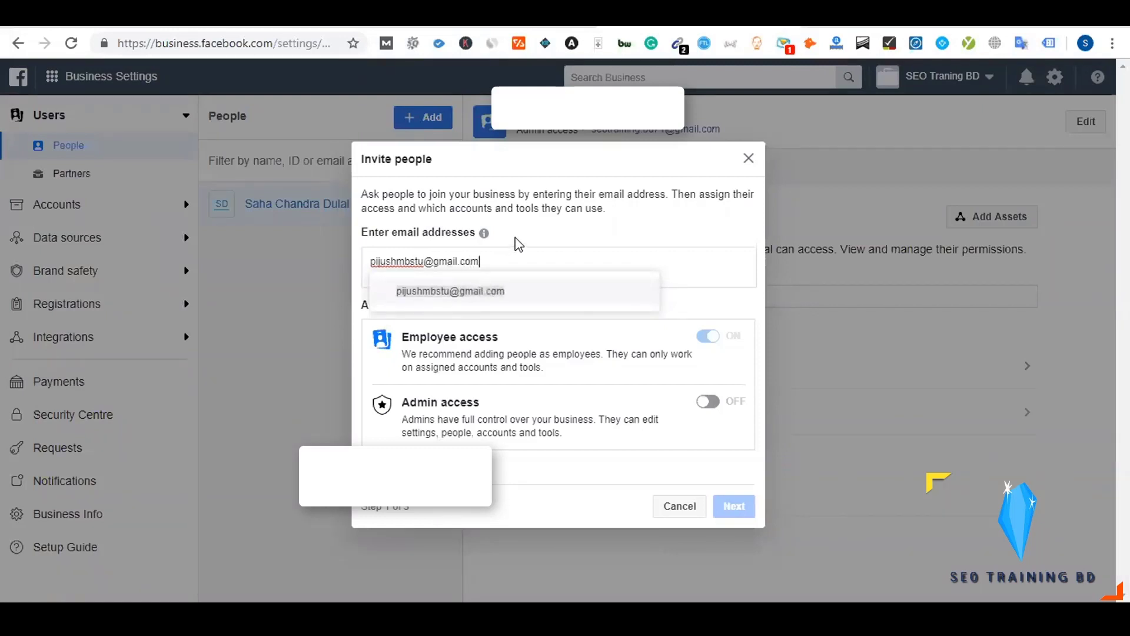
pyautogui.press('Return')
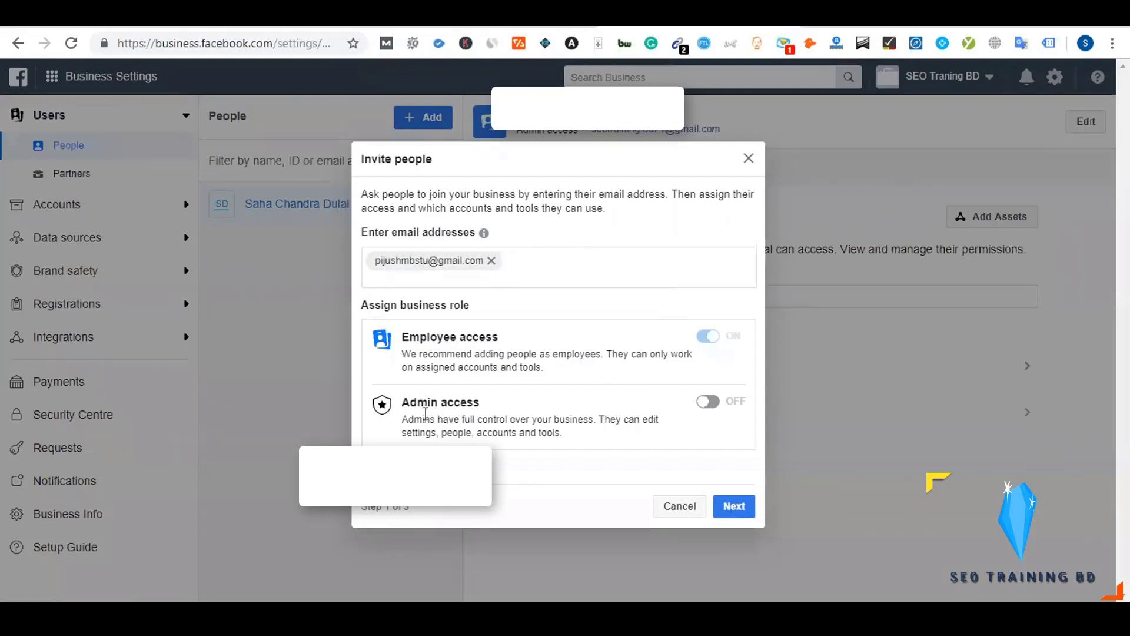
pyautogui.click(710, 403)
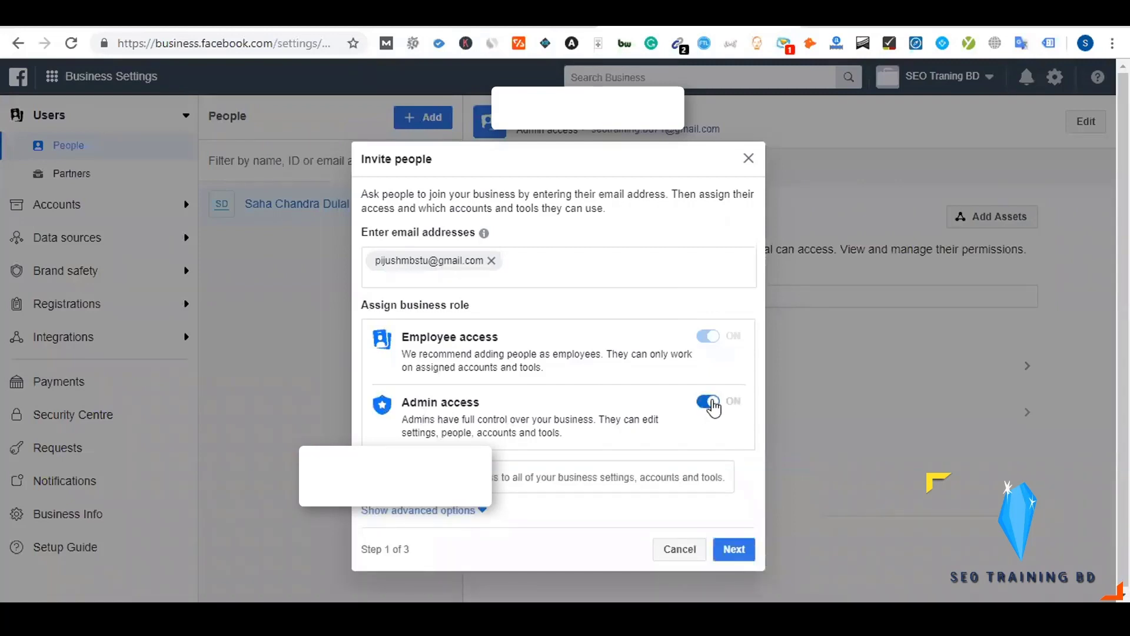
pyautogui.click(711, 402)
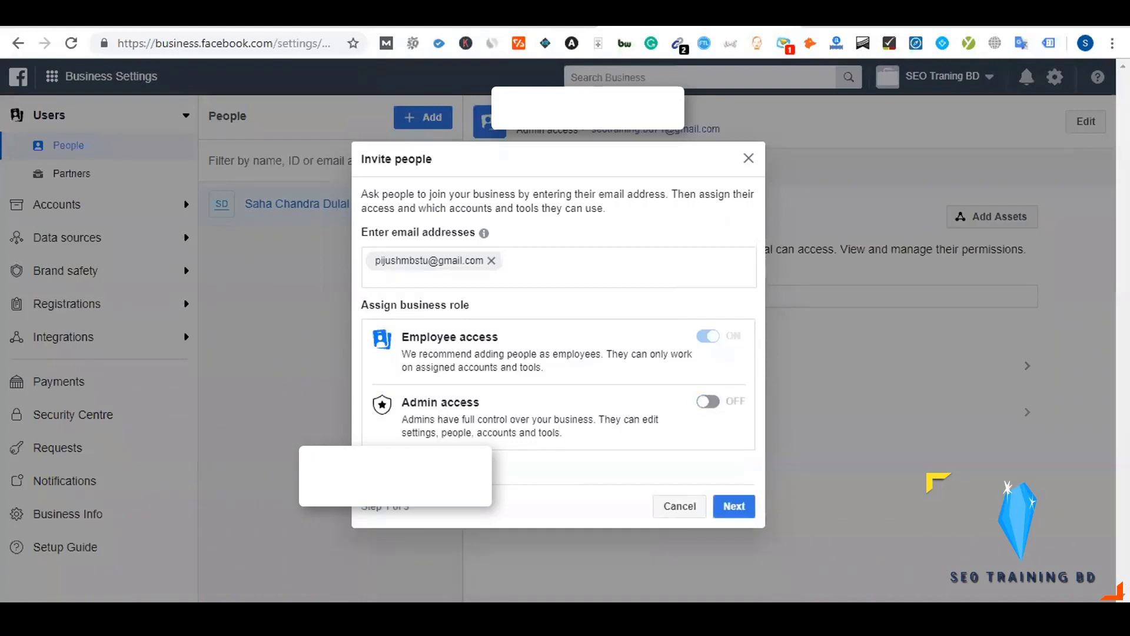
# Turn on the Finance analyst and Finance editor roles, then close the invitation without sending
pyautogui.click(462, 467)
pyautogui.scroll(-3, 486, 450)
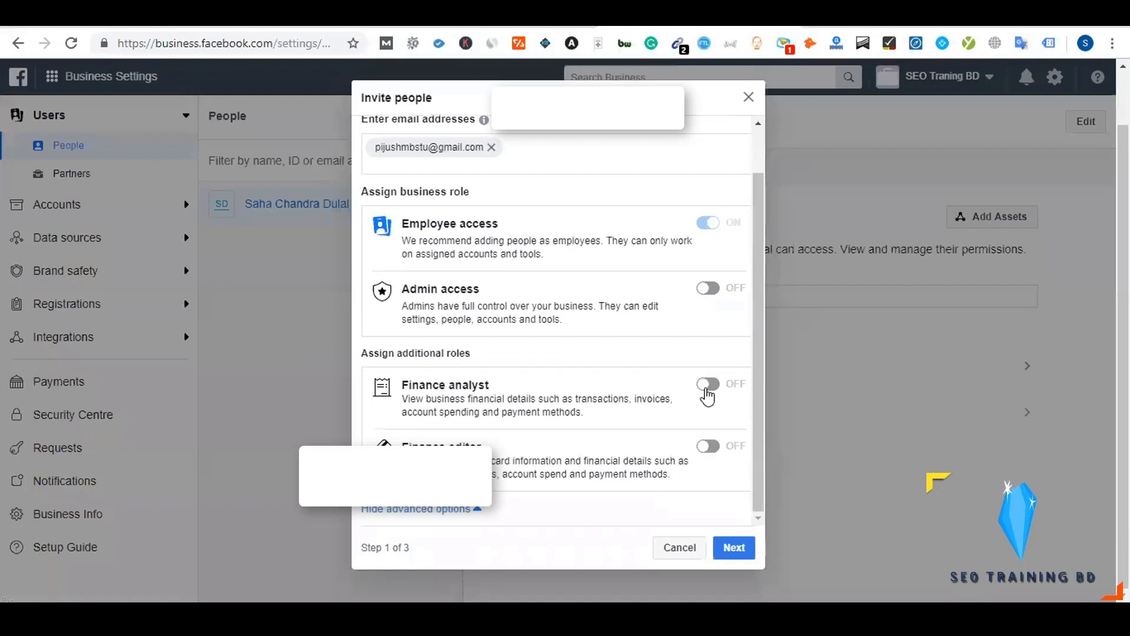
pyautogui.click(706, 388)
pyautogui.click(706, 446)
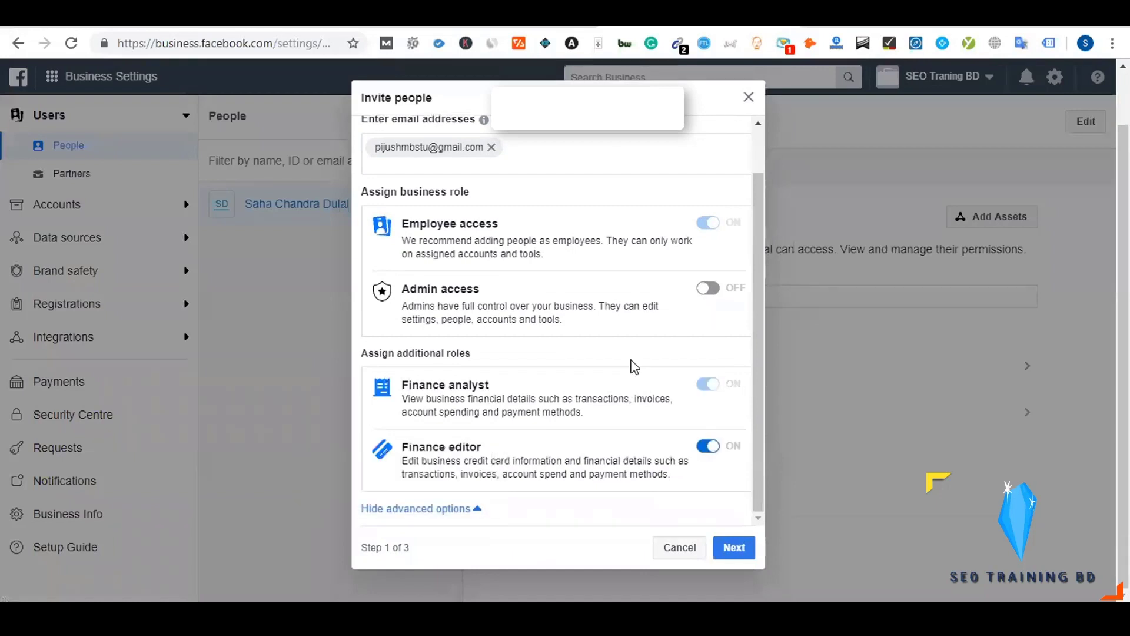
pyautogui.scroll(2, 629, 357)
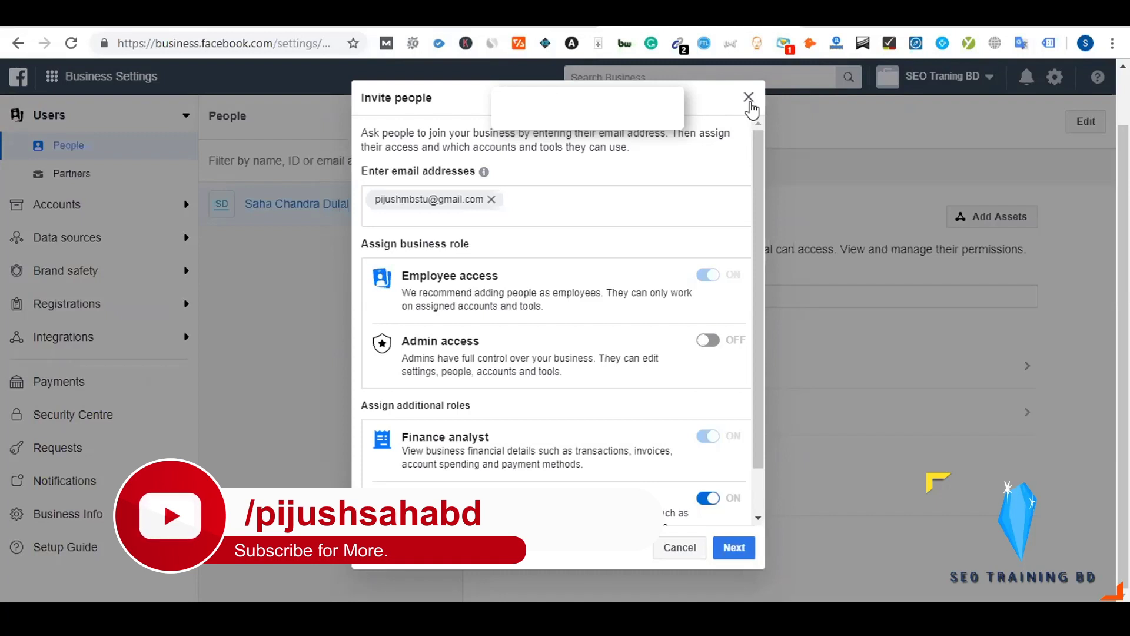
pyautogui.click(749, 100)
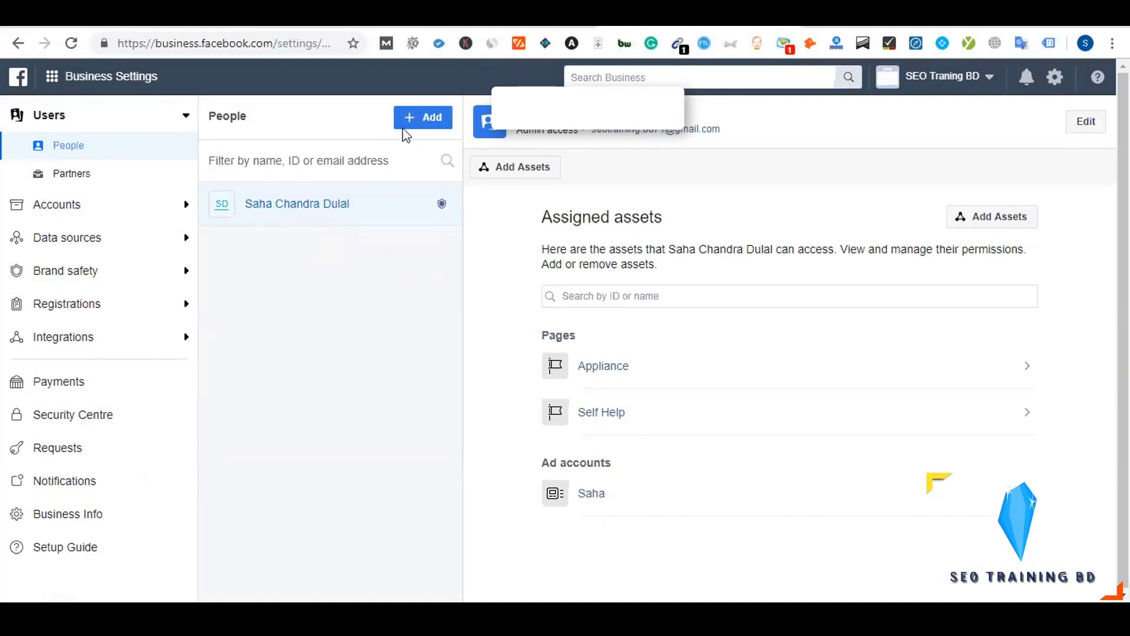
pyautogui.click(421, 122)
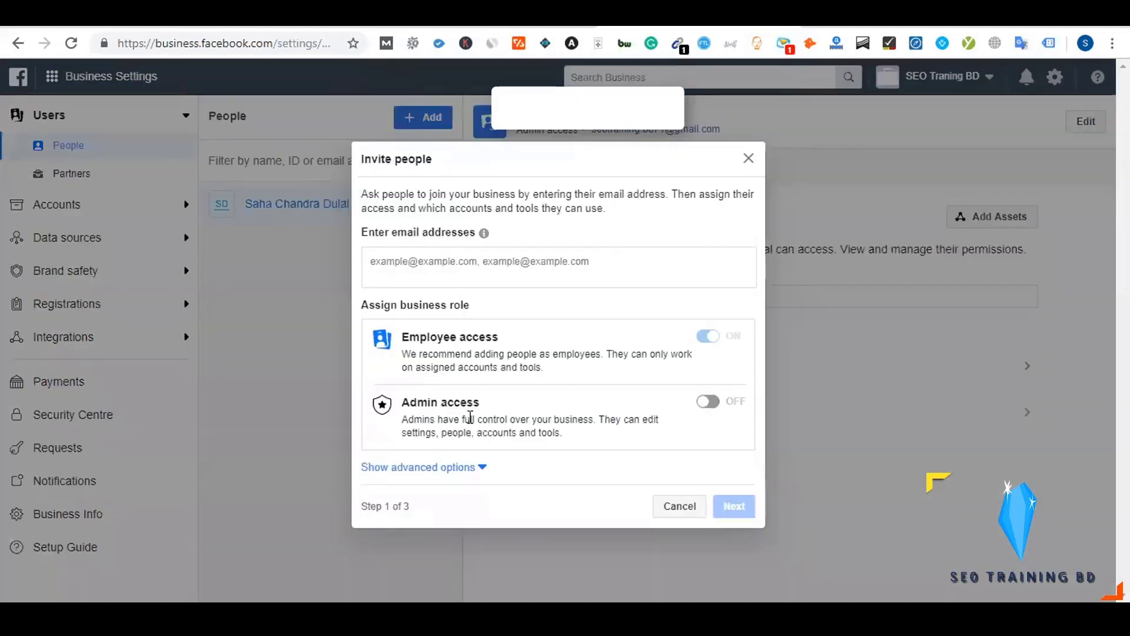
pyautogui.click(748, 158)
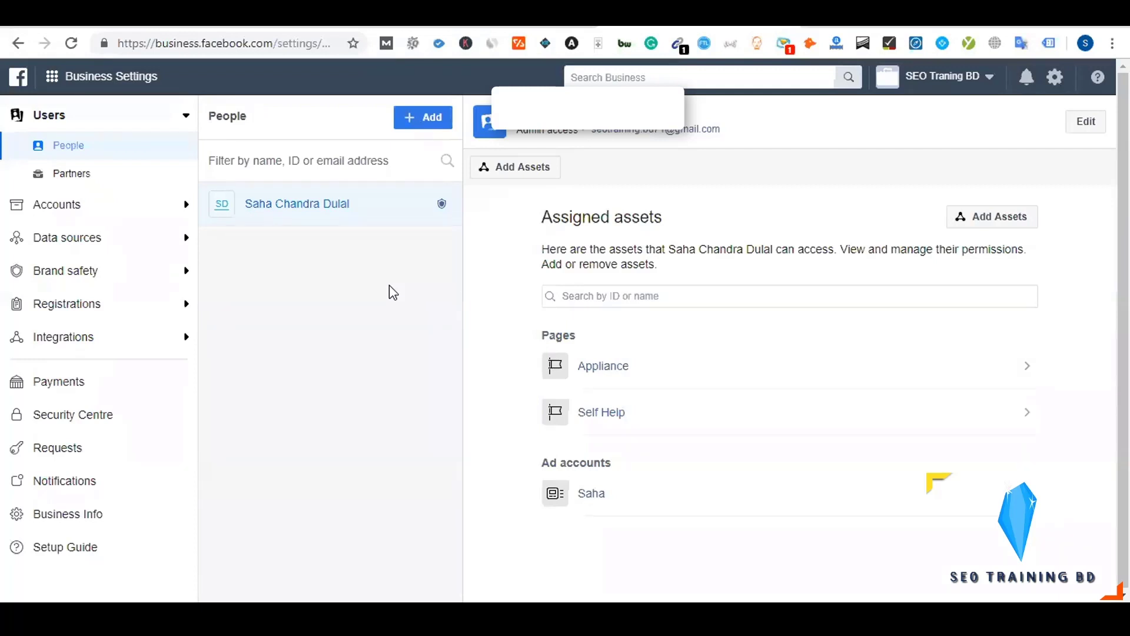
# View the Partners section showing no partners, and cancel the Add a new partner dialog
pyautogui.click(65, 173)
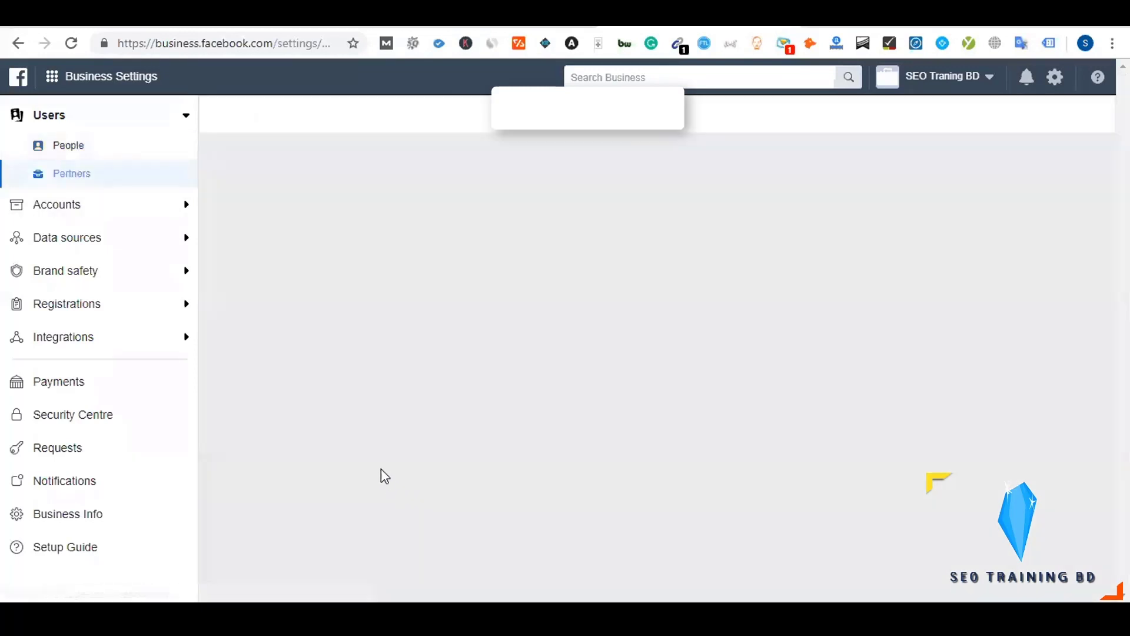
pyautogui.click(94, 182)
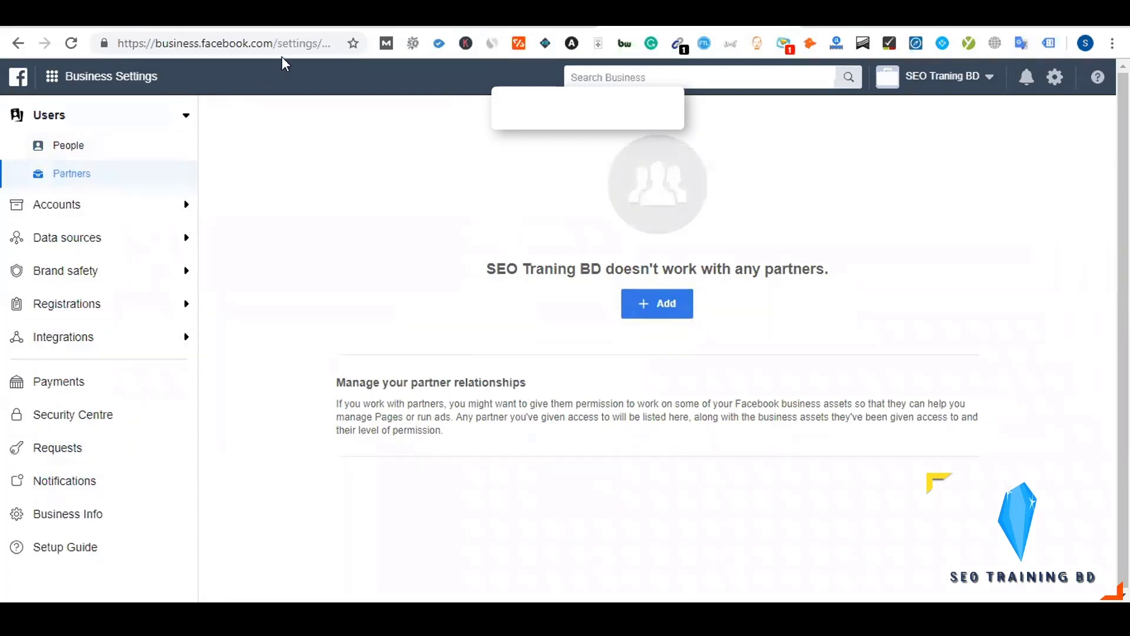
pyautogui.moveTo(275, 44); pyautogui.dragTo(112, 44)
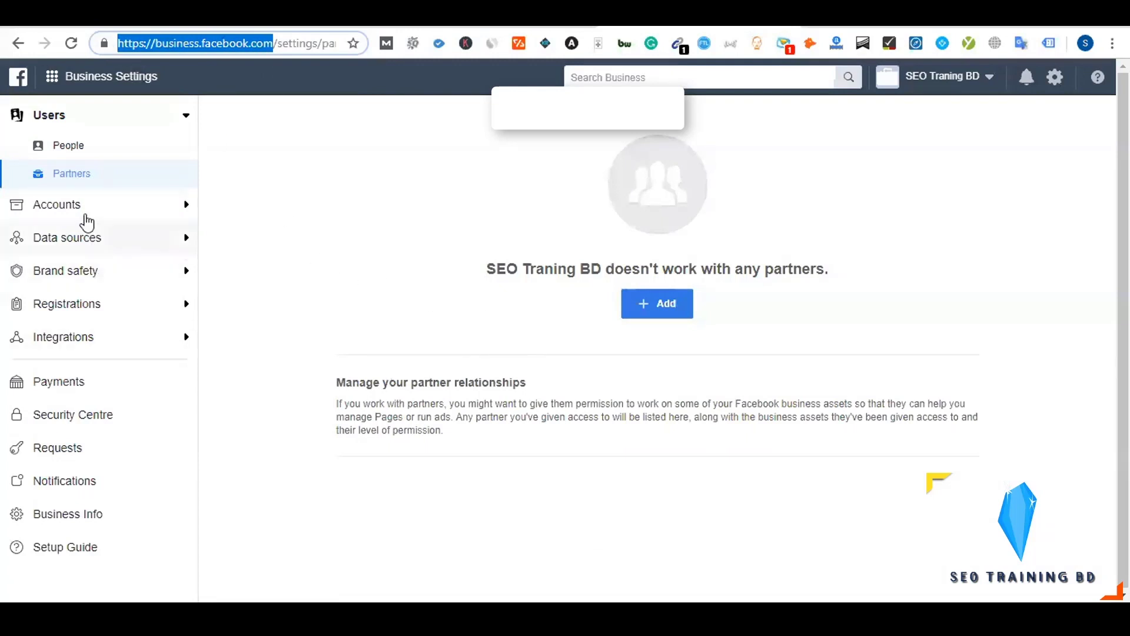
pyautogui.click(657, 313)
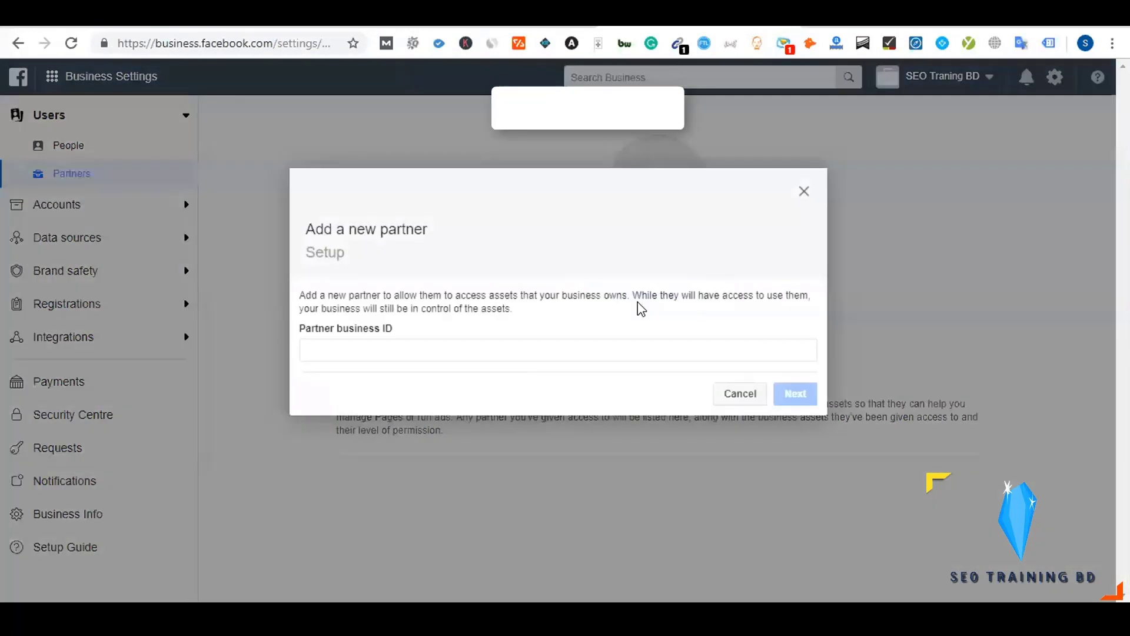
pyautogui.click(322, 348)
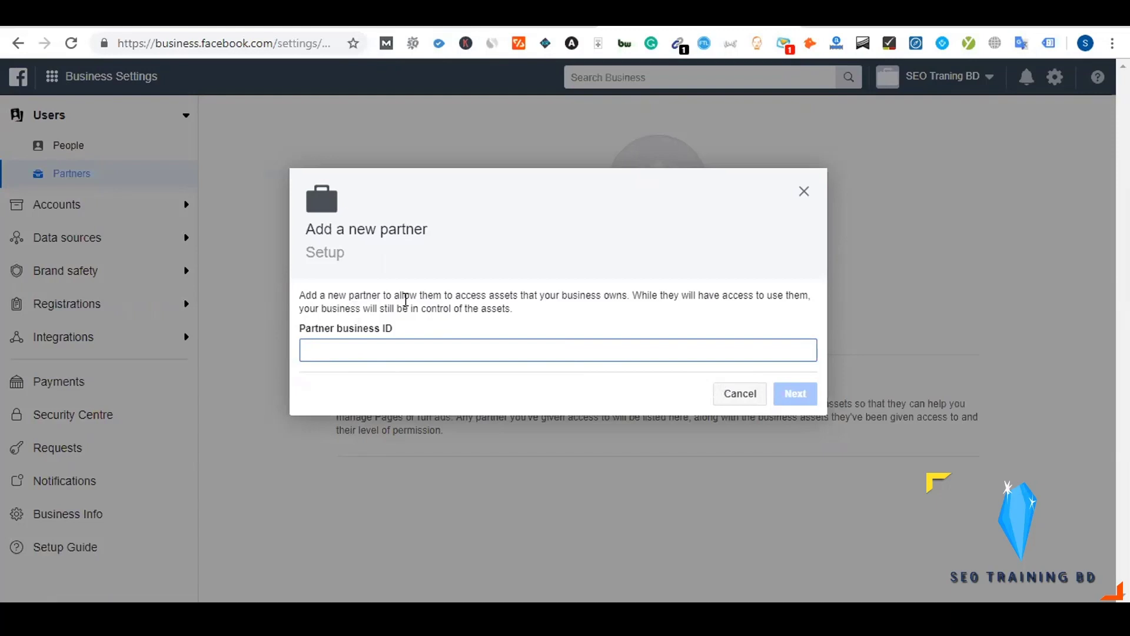
pyautogui.click(804, 192)
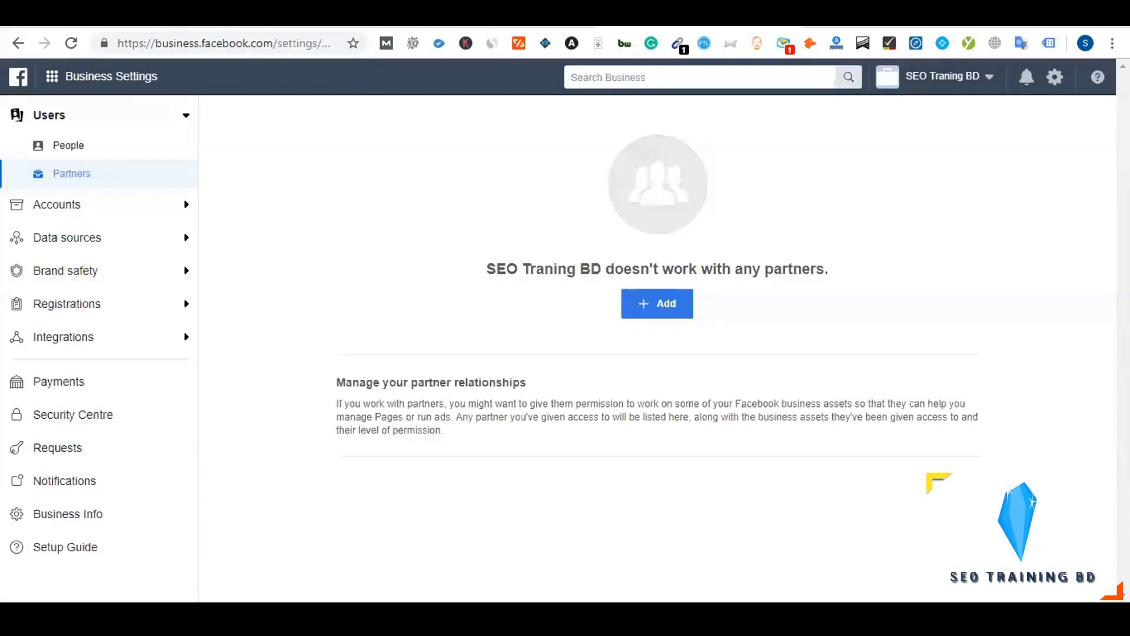
pyautogui.click(127, 215)
# View the Pages list, then the Ad accounts list showing who has access to the ad account
pyautogui.click(93, 242)
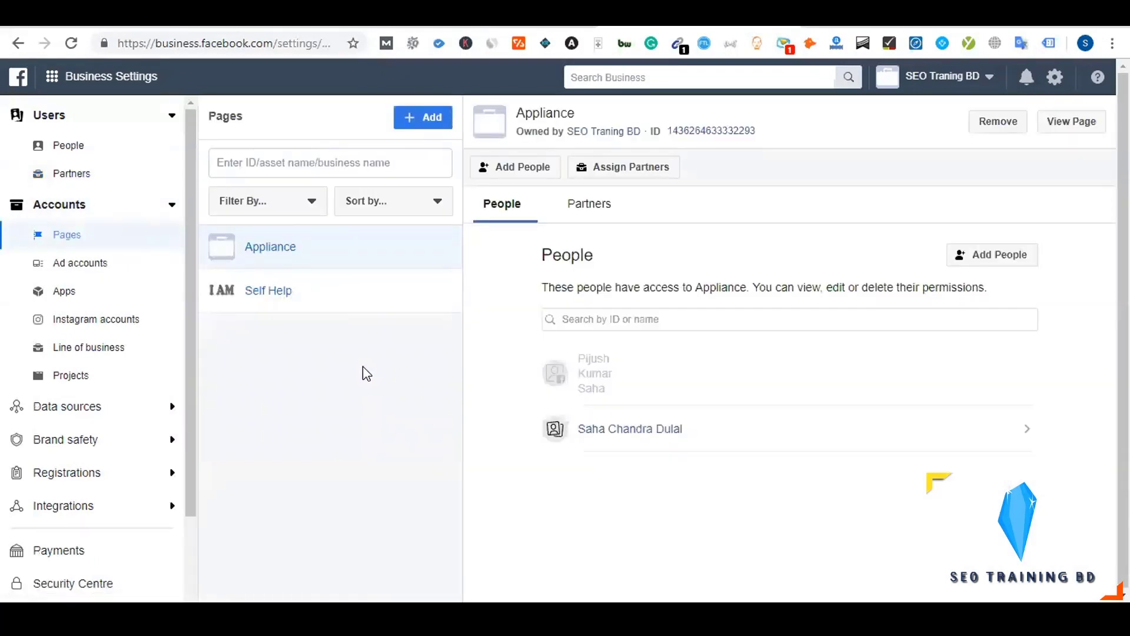
pyautogui.click(100, 266)
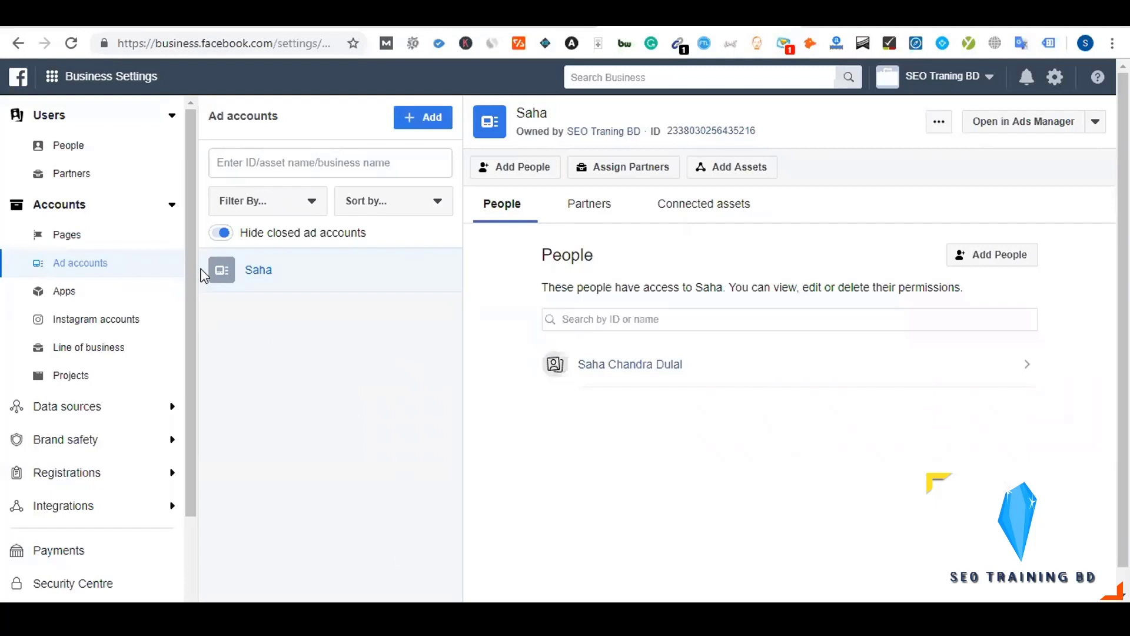
pyautogui.click(171, 206)
pyautogui.click(171, 204)
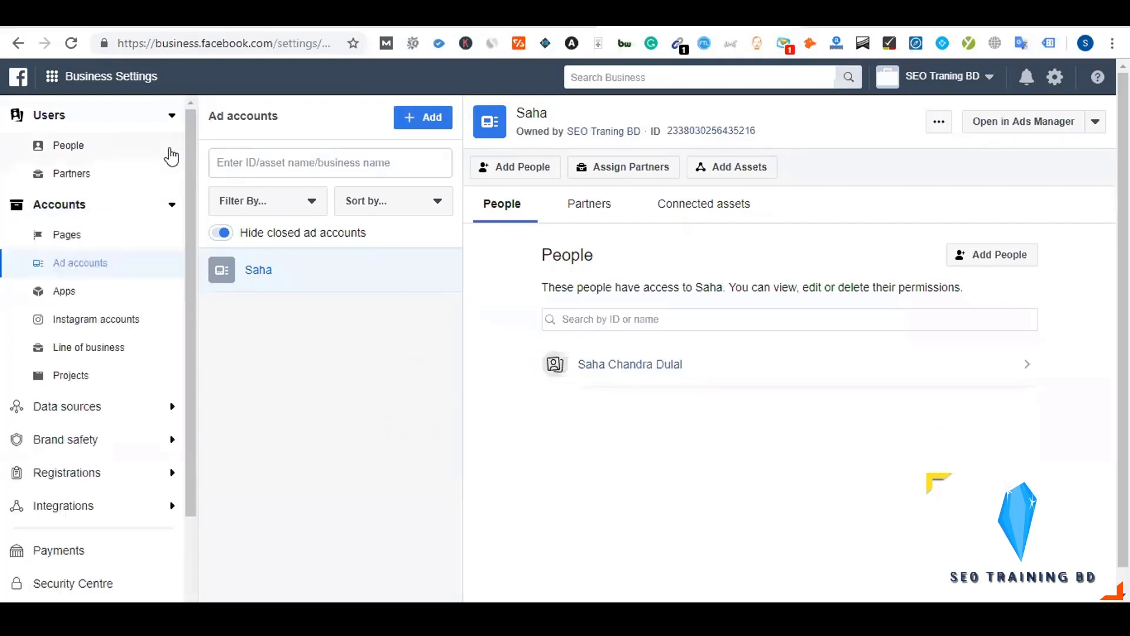
pyautogui.click(167, 119)
pyautogui.click(169, 120)
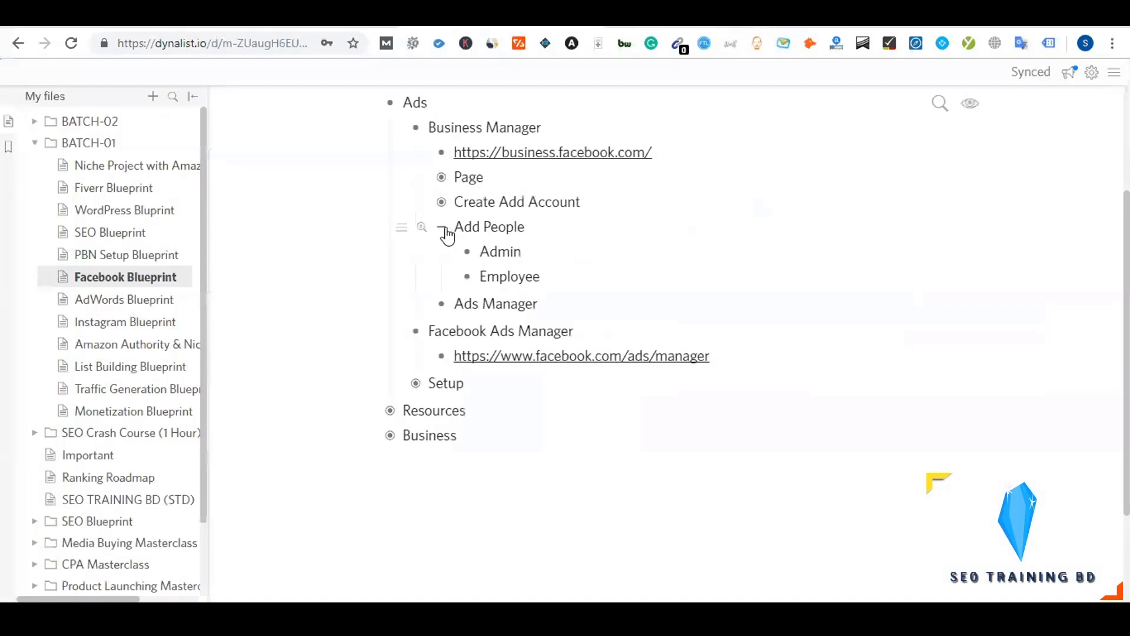
# Fold Add People's sub-points and add a Patners point at the Add People level
pyautogui.click(442, 228)
pyautogui.click(441, 178)
pyautogui.click(441, 177)
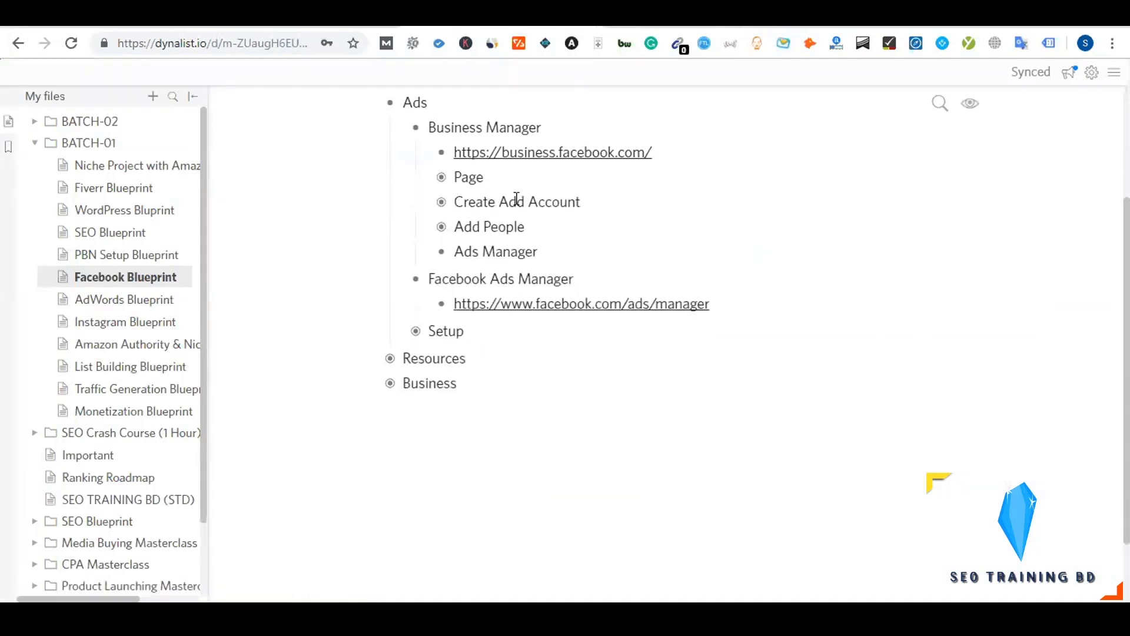
pyautogui.click(541, 229)
pyautogui.press('Return')
pyautogui.write('Pa')
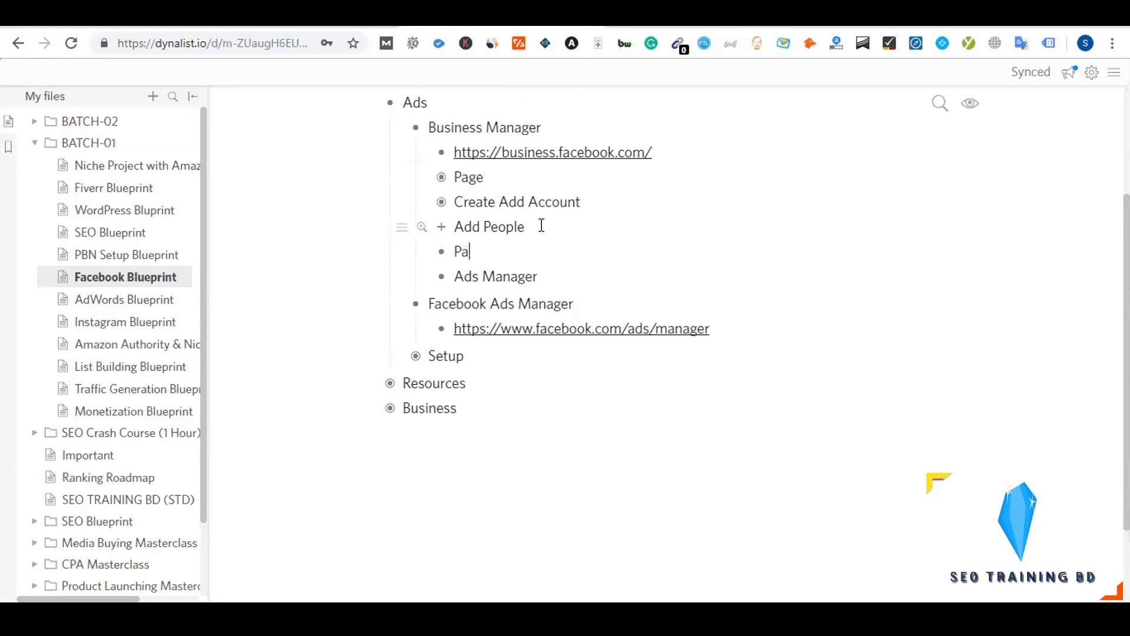
pyautogui.write('tners')
pyautogui.press('Tab')
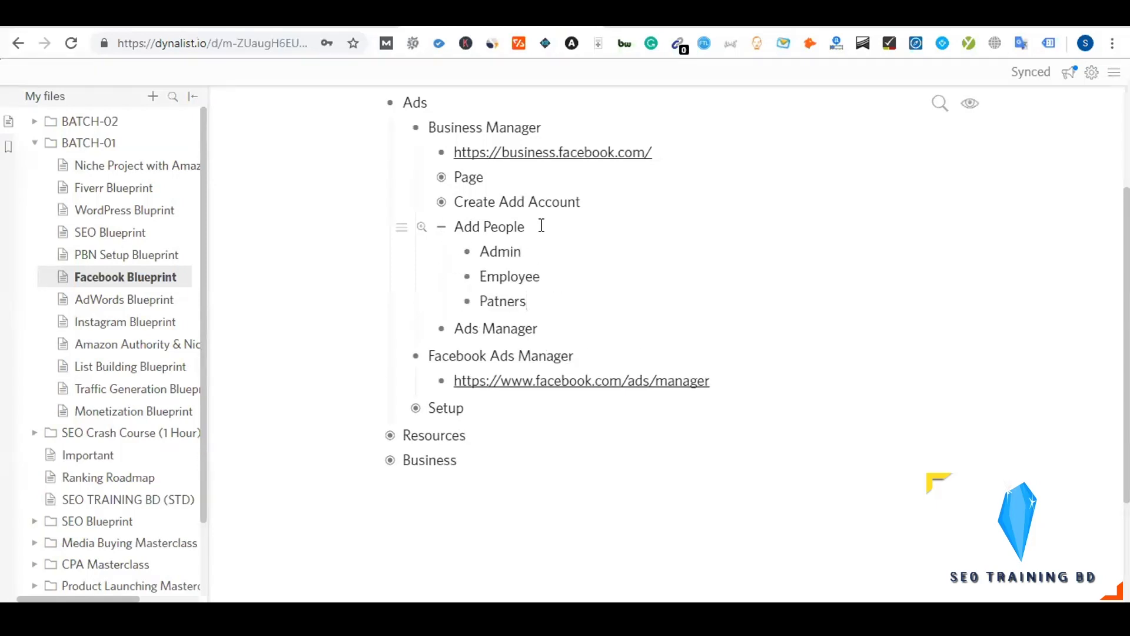
pyautogui.hotkey('shift', 'Tab')
# Nest 'Add Other business account' under Patners, then fold Patners and Add People
pyautogui.press('Return')
pyautogui.press('Tab')
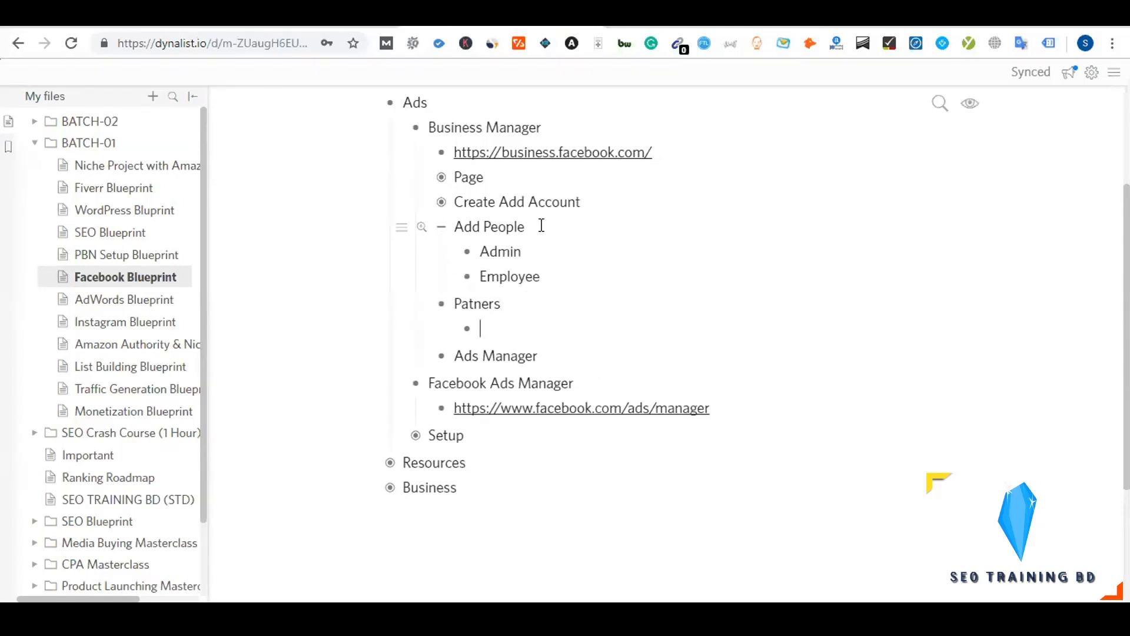
pyautogui.write('Add Other business a')
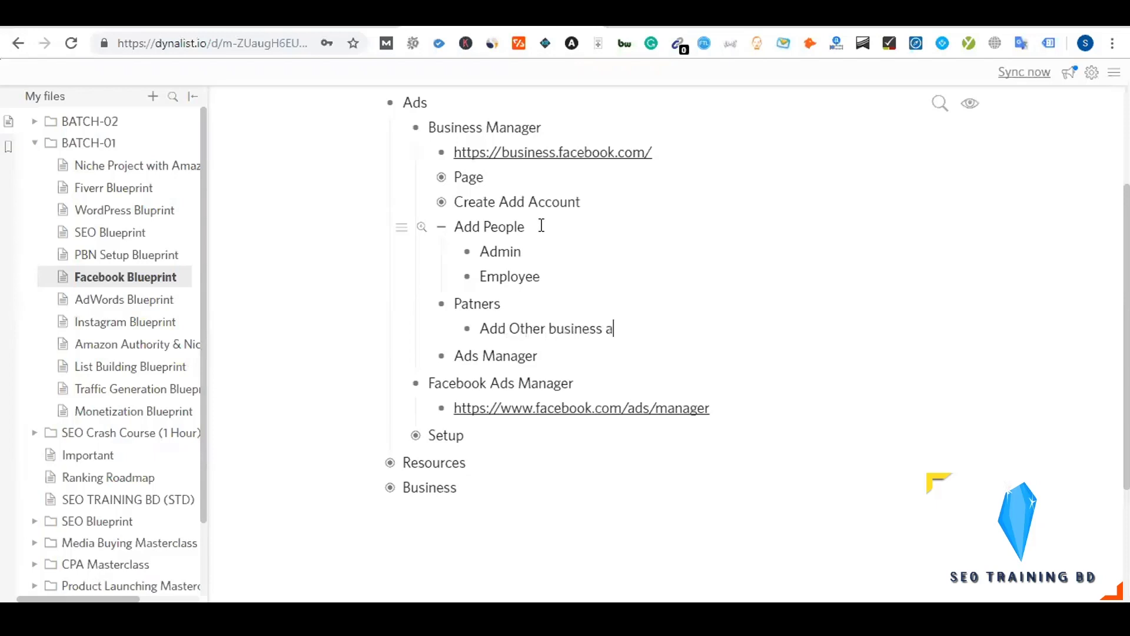
pyautogui.write('ccount')
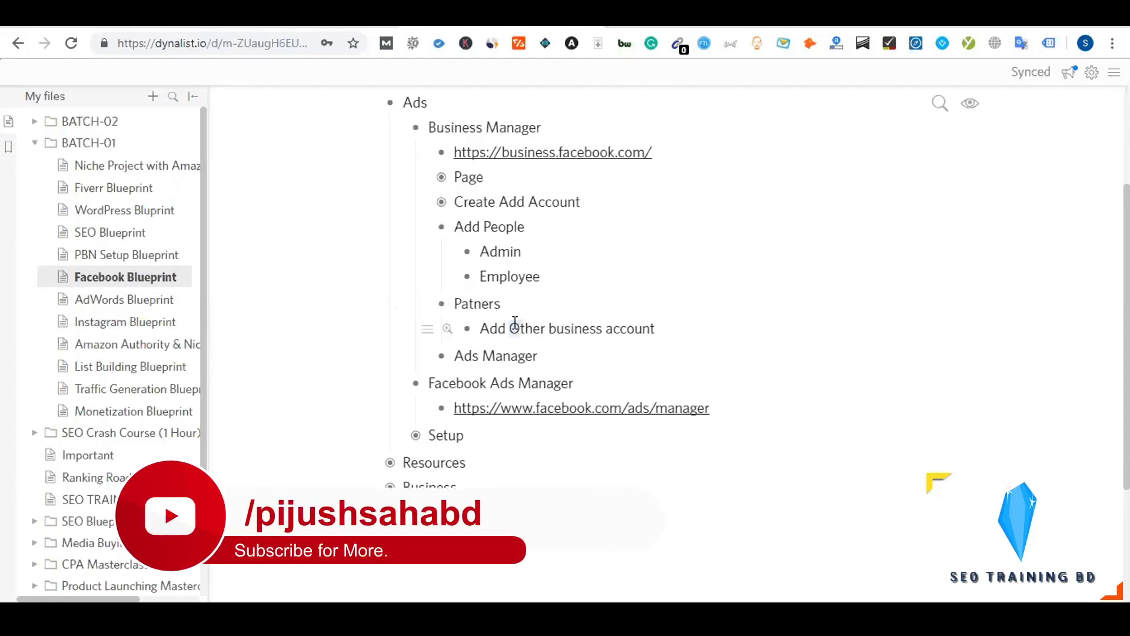
pyautogui.click(442, 305)
pyautogui.click(442, 227)
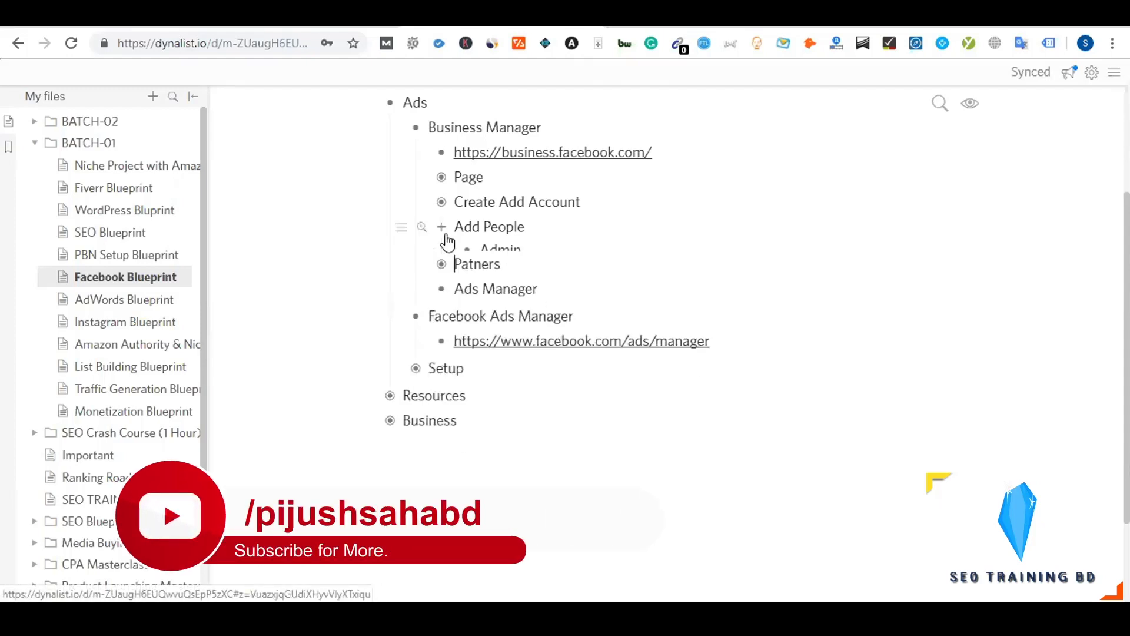
# Check the Business Manager ad accounts, then fold the Facebook Ads Manager link in the notes
pyautogui.click(471, 152)
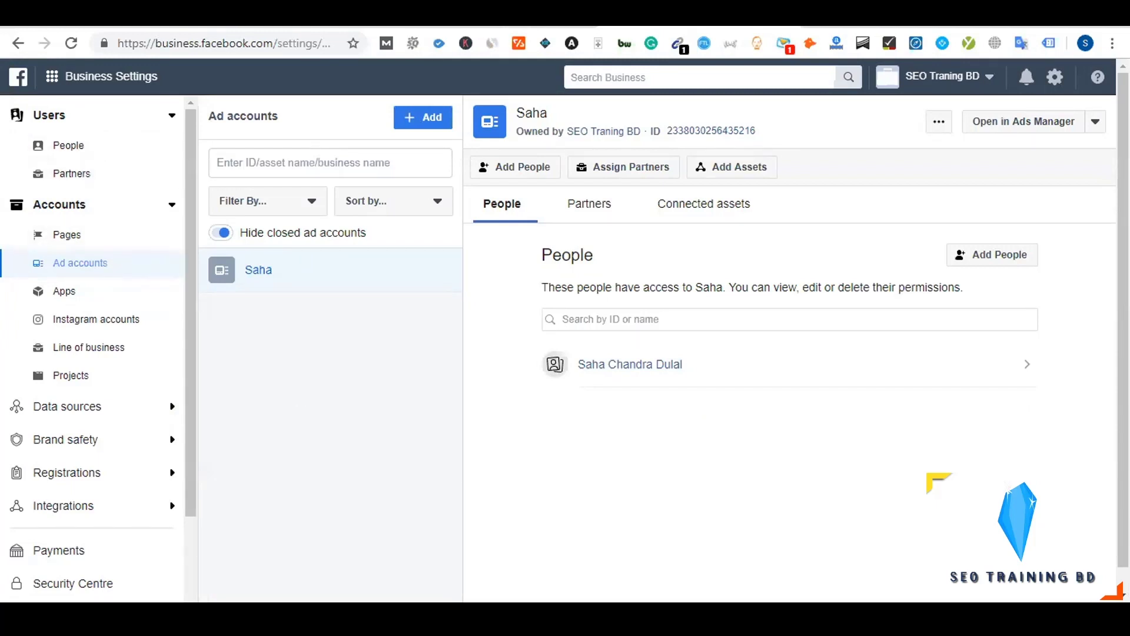
pyautogui.click(503, 20)
pyautogui.scroll(1, 525, 394)
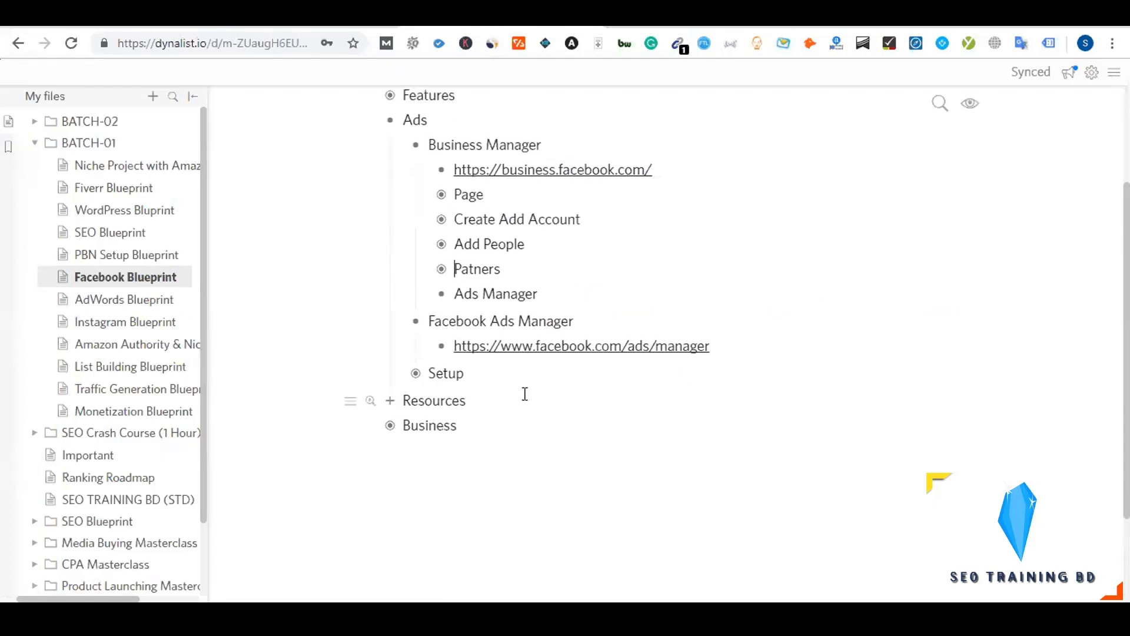
pyautogui.scroll(-1, 557, 344)
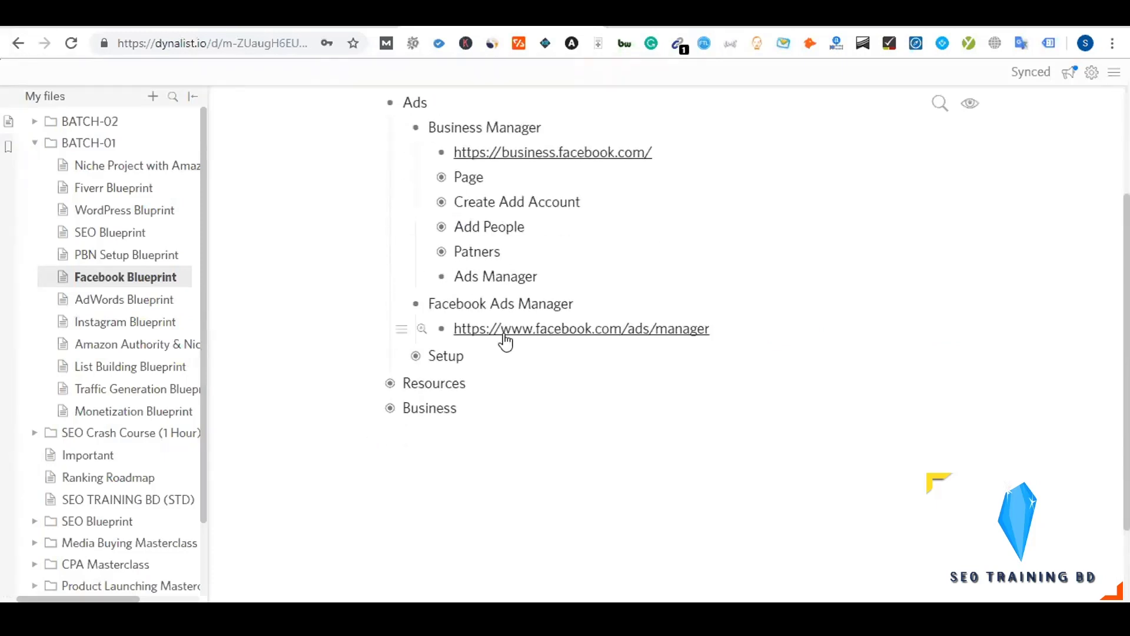
pyautogui.click(418, 306)
pyautogui.scroll(1, 524, 356)
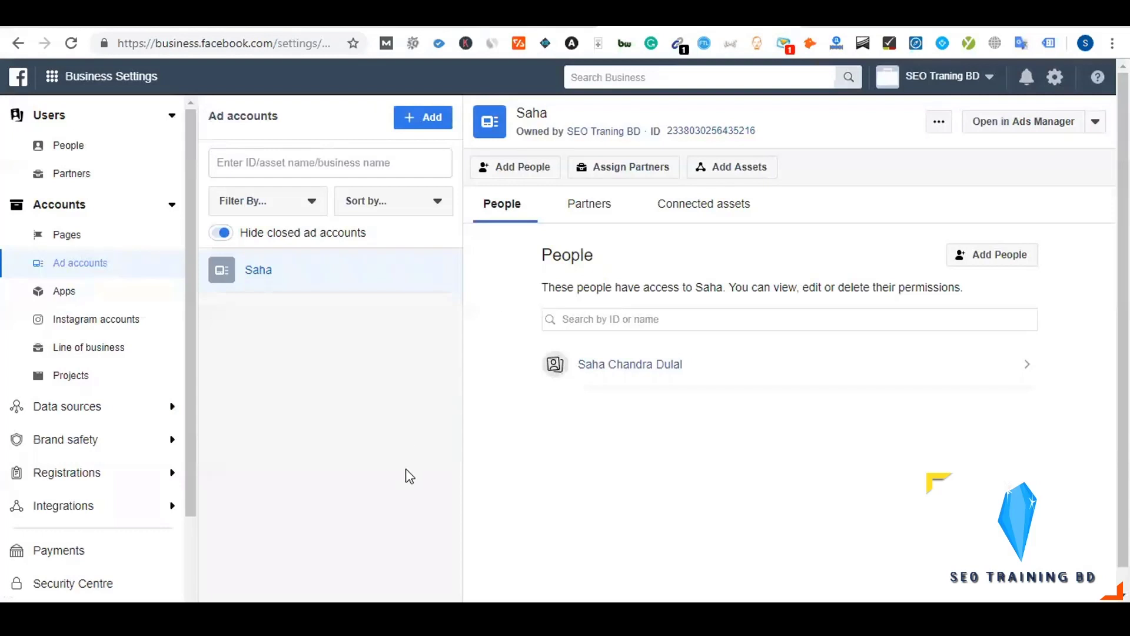
pyautogui.scroll(-1, 406, 471)
pyautogui.scroll(1, 406, 471)
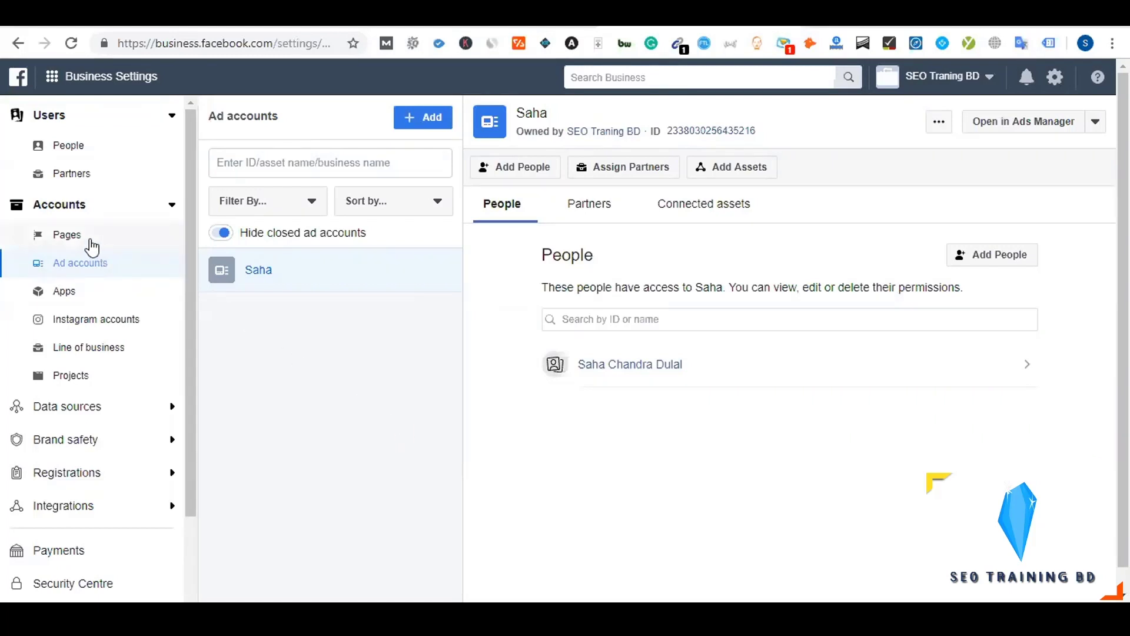
# Switch to the business's Pages list and open the Self Help Facebook Page
pyautogui.click(92, 246)
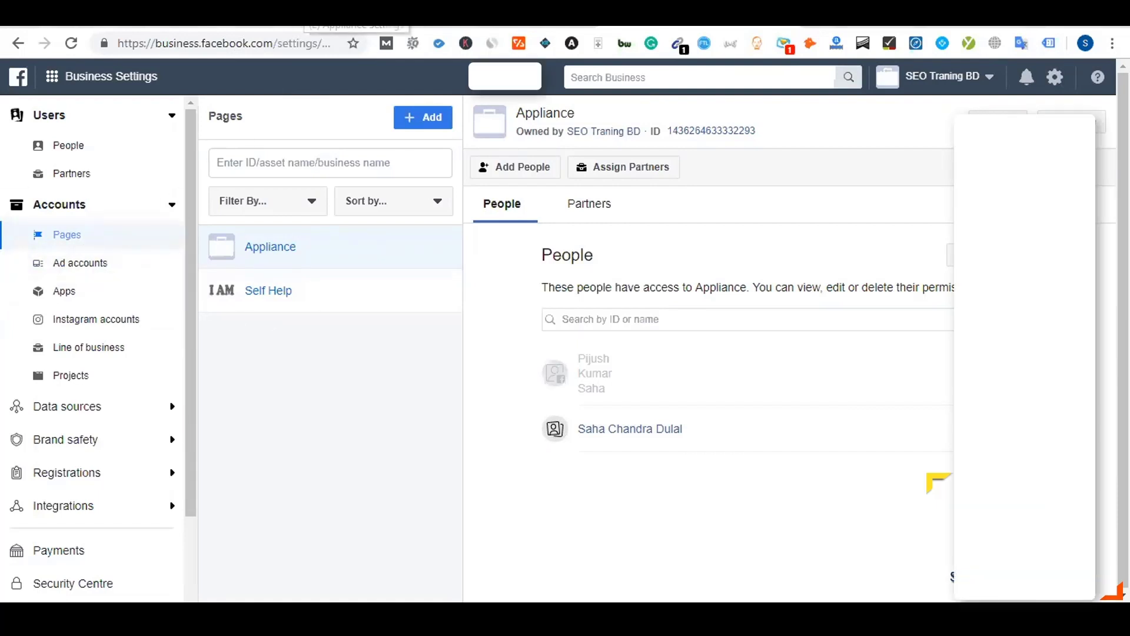
pyautogui.click(330, 13)
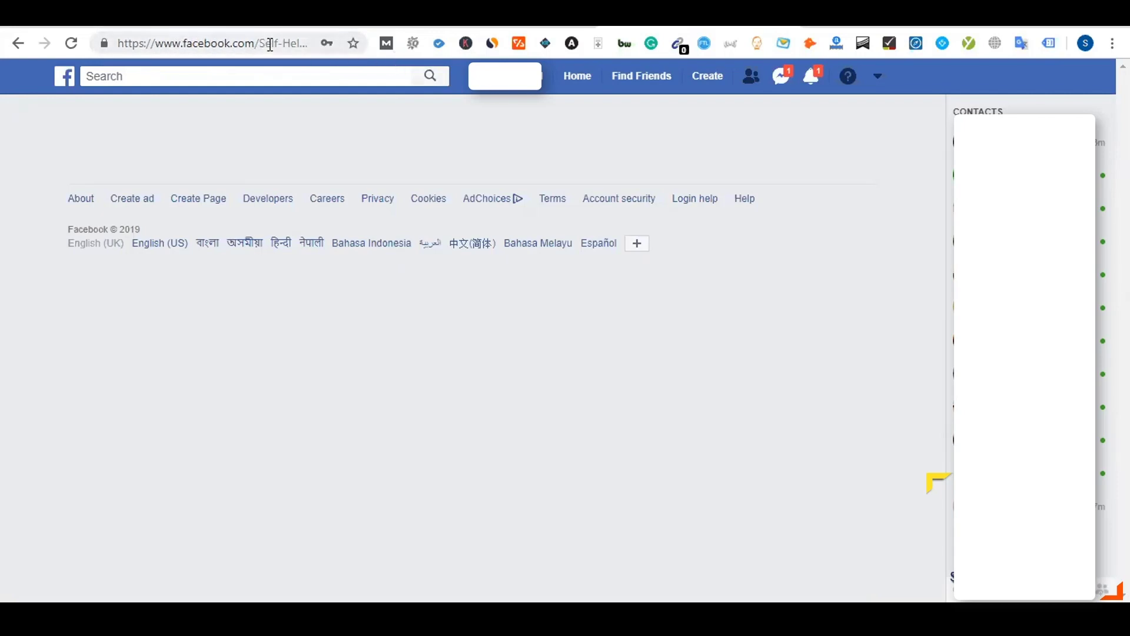
# Look over the Self Help page and open its business info settings from the notice
pyautogui.click(270, 45)
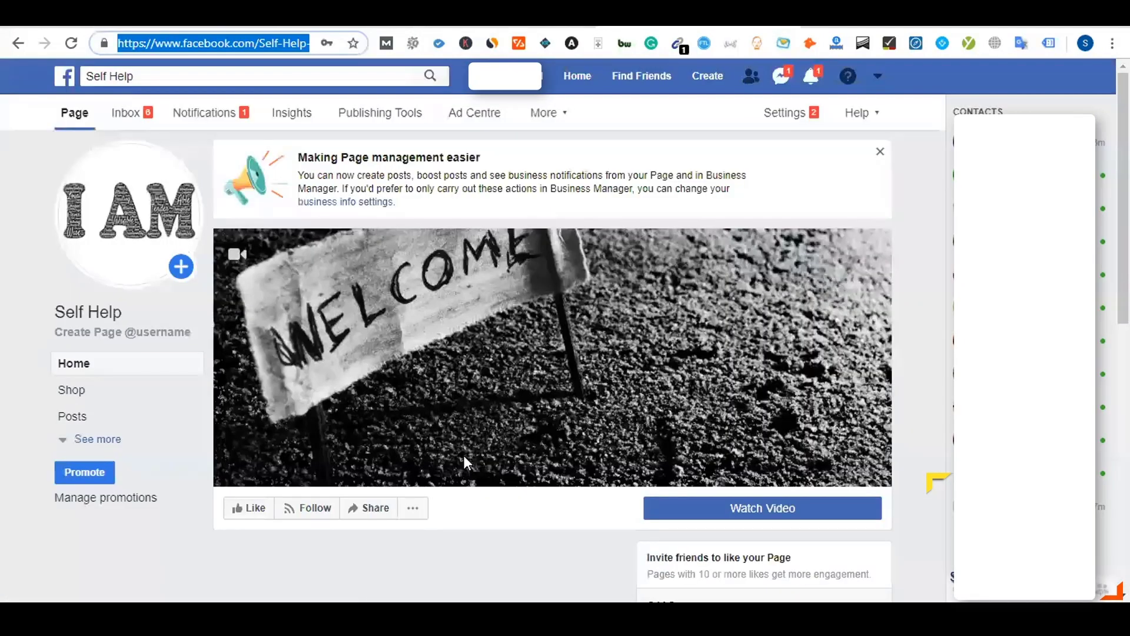
pyautogui.scroll(-4, 464, 459)
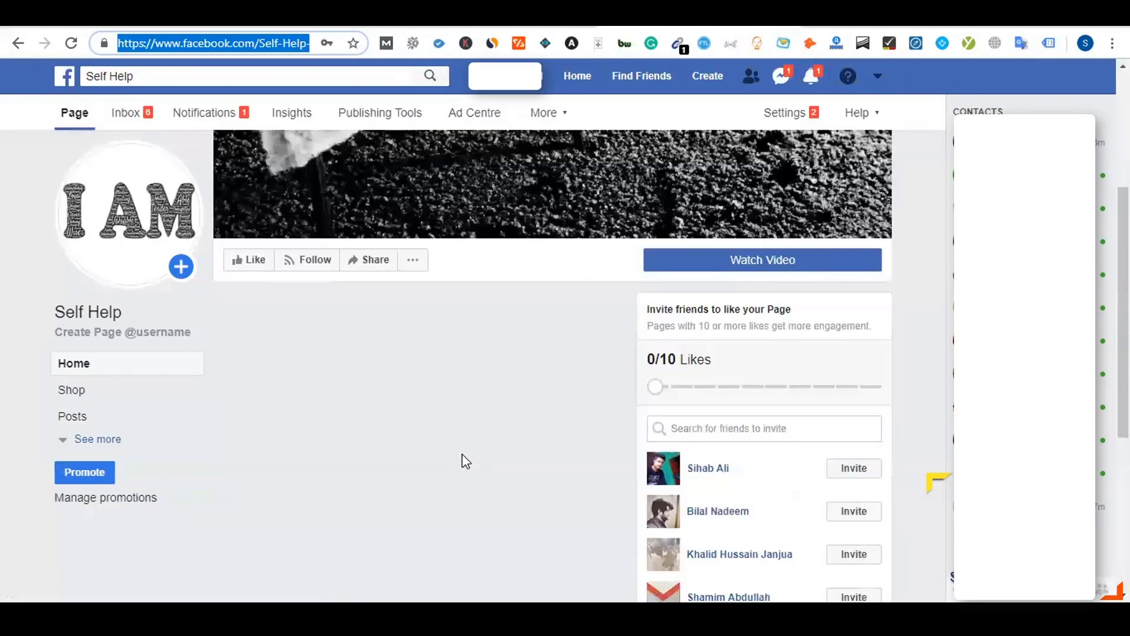
pyautogui.scroll(4, 464, 459)
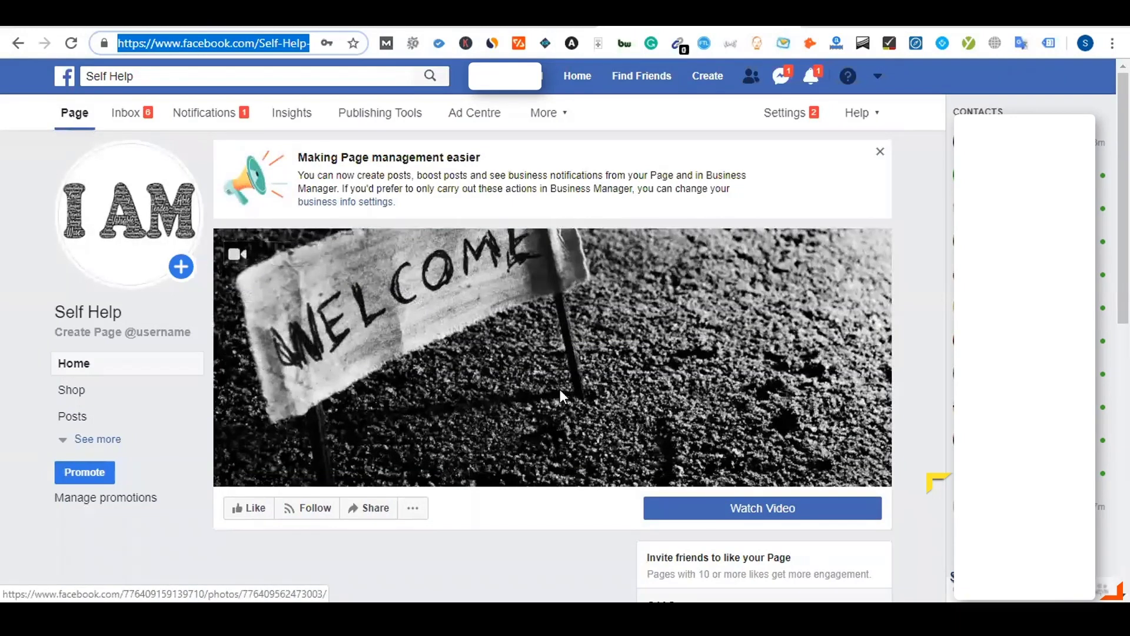
pyautogui.scroll(-5, 562, 391)
pyautogui.scroll(5, 563, 391)
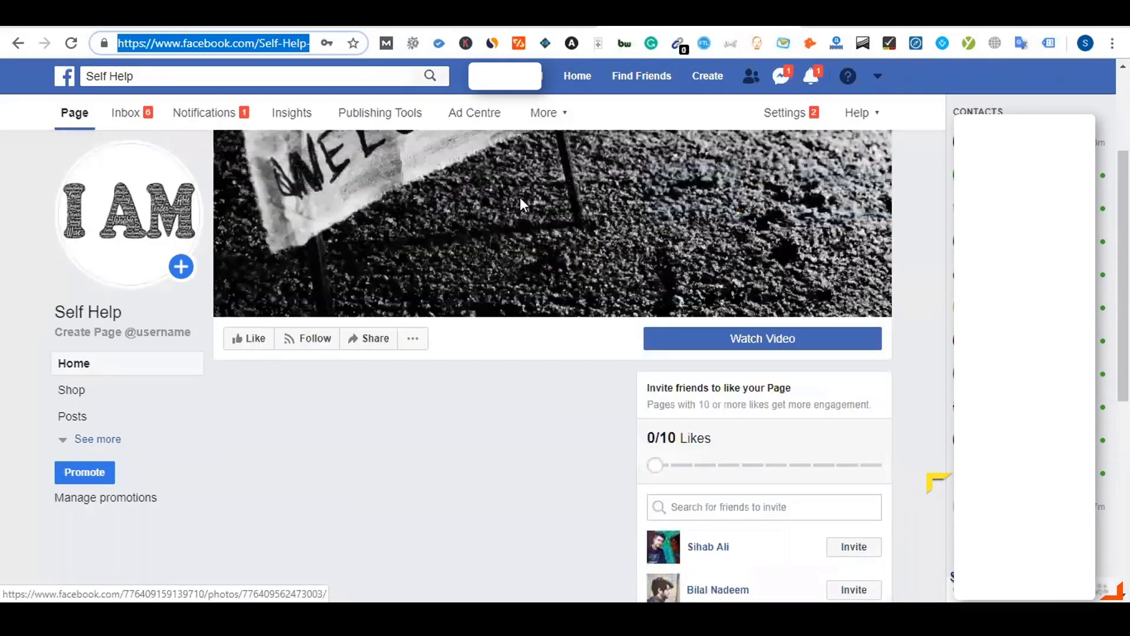
pyautogui.click(346, 202)
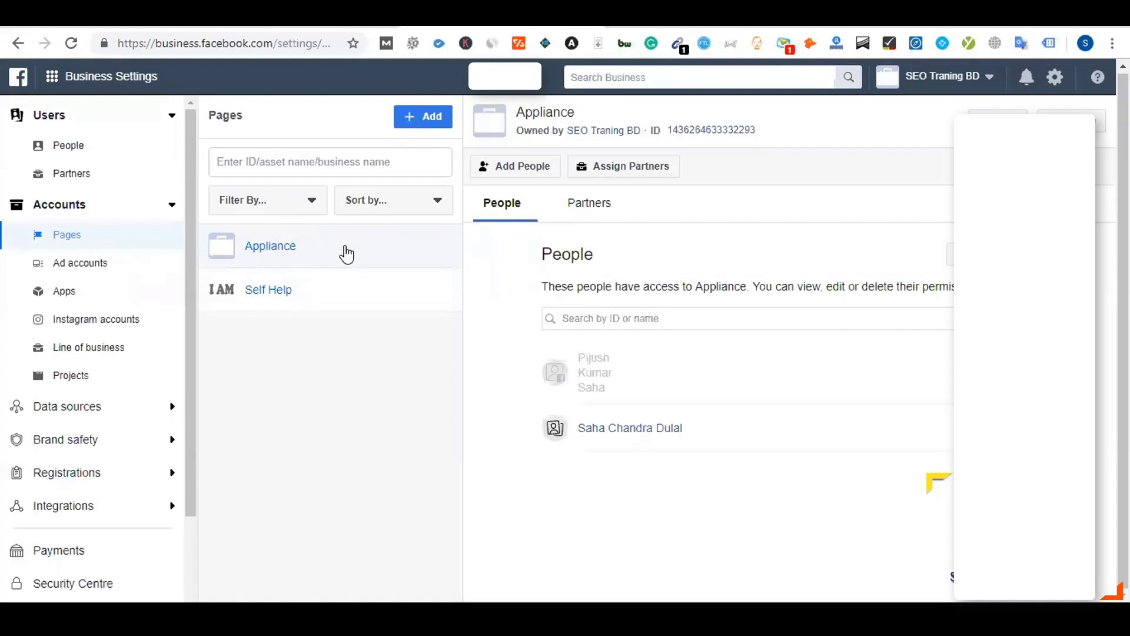
# View the Self Help Page separately and reload it to show the WELCOME cover
pyautogui.click(1072, 121)
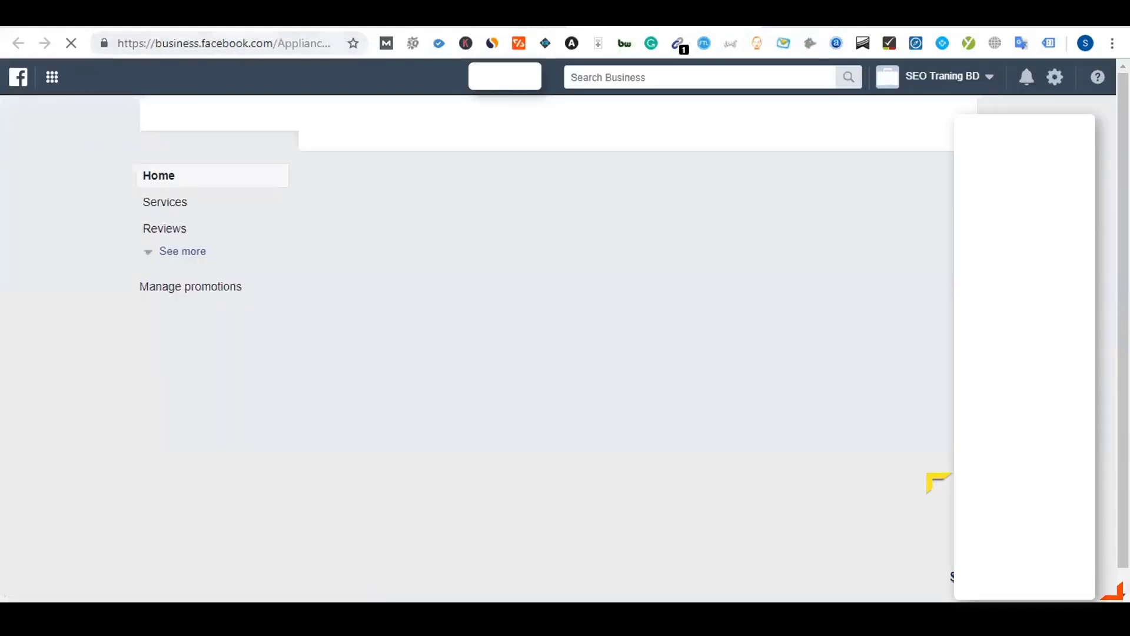
pyautogui.click(224, 18)
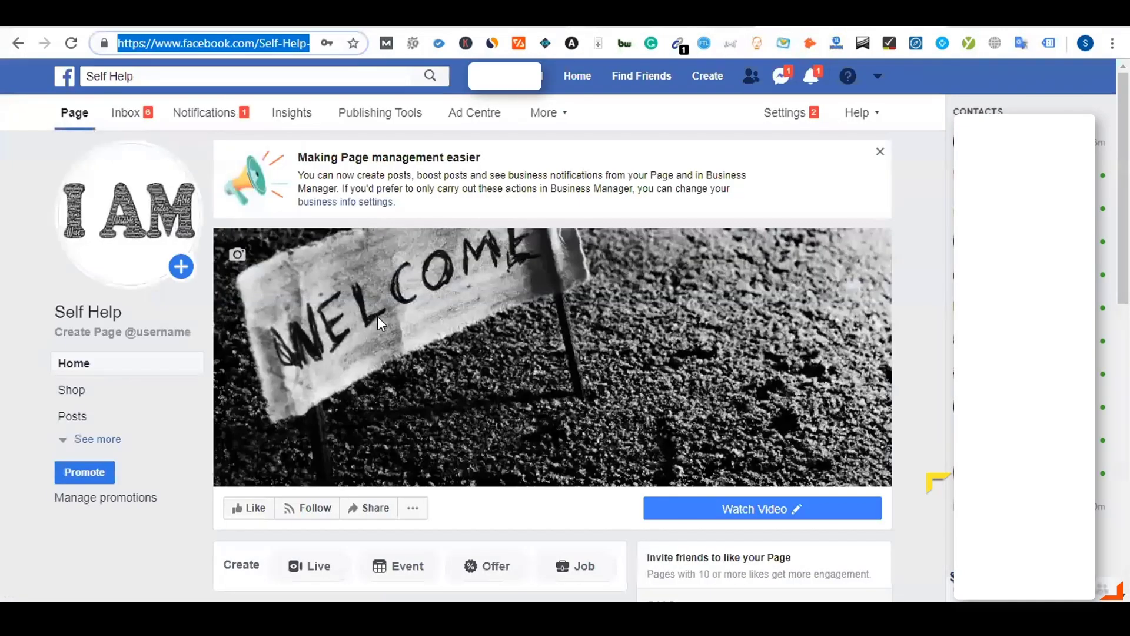
pyautogui.click(378, 320)
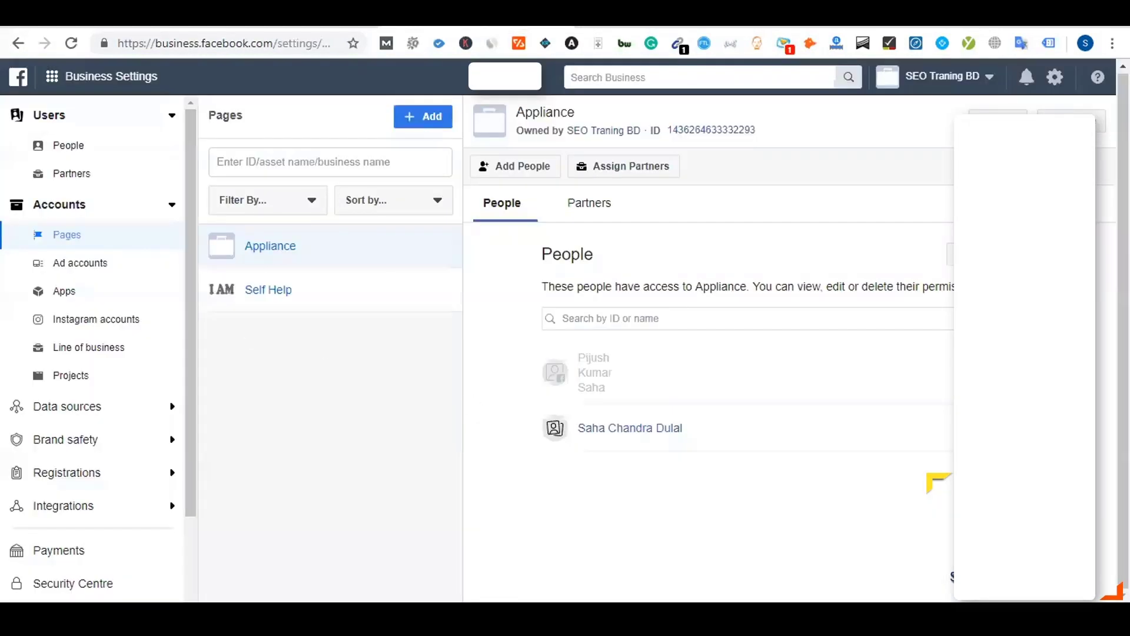
pyautogui.click(836, 22)
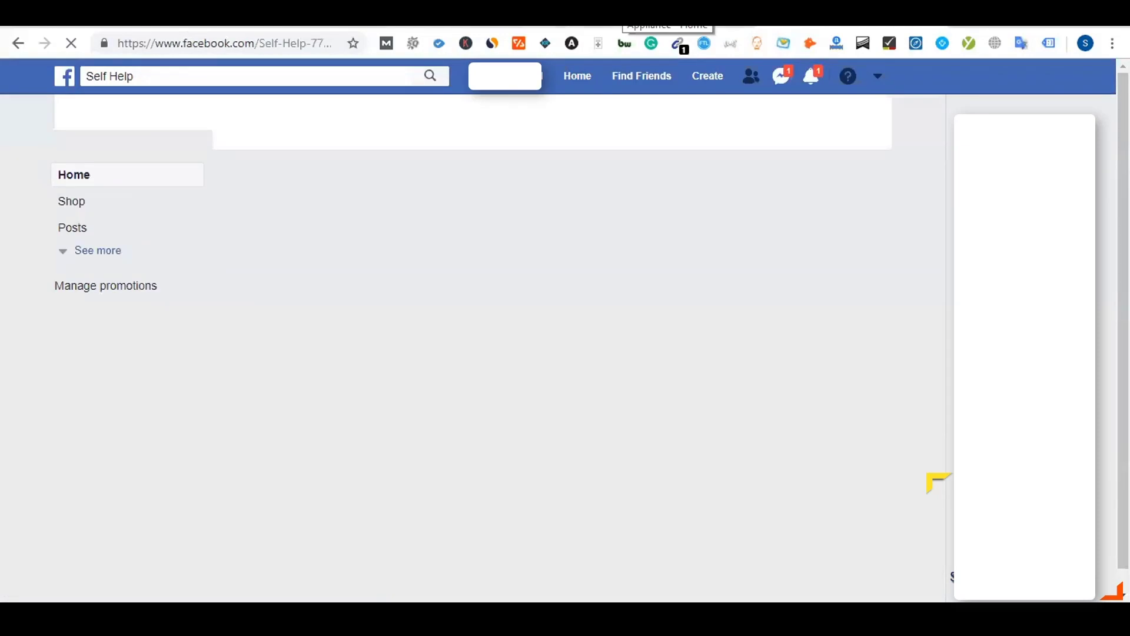
pyautogui.click(478, 19)
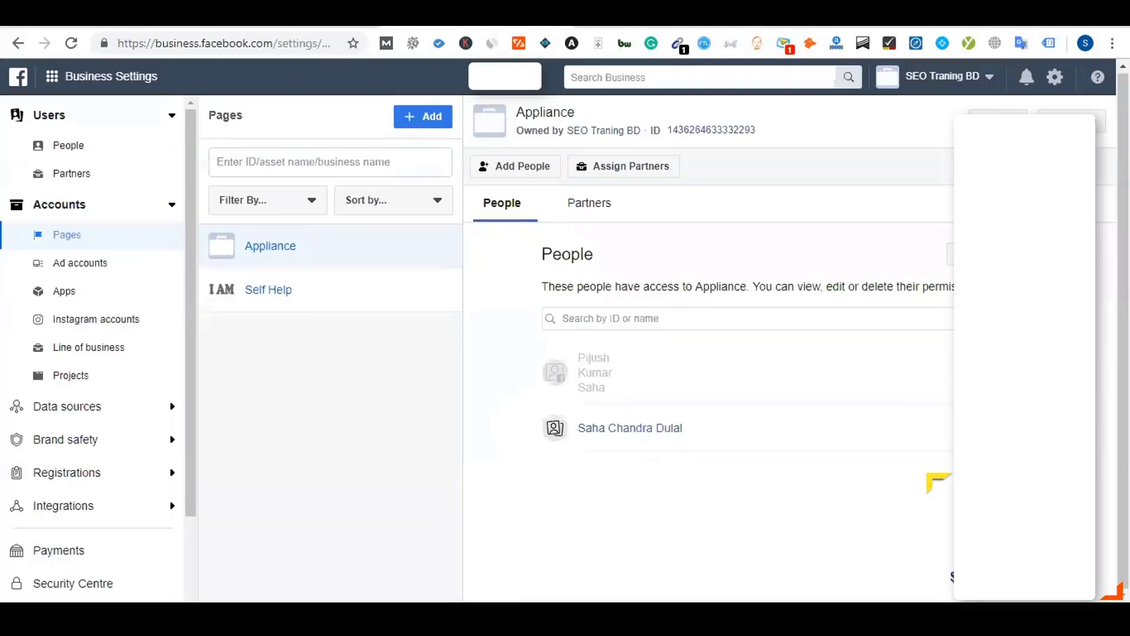
pyautogui.click(836, 21)
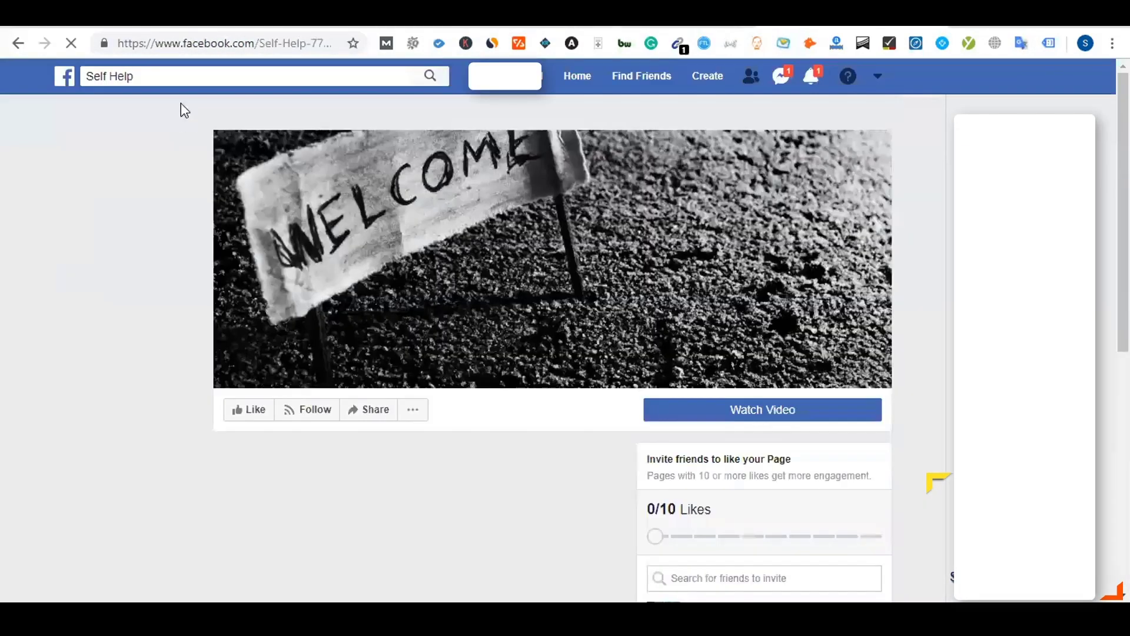
pyautogui.click(186, 45)
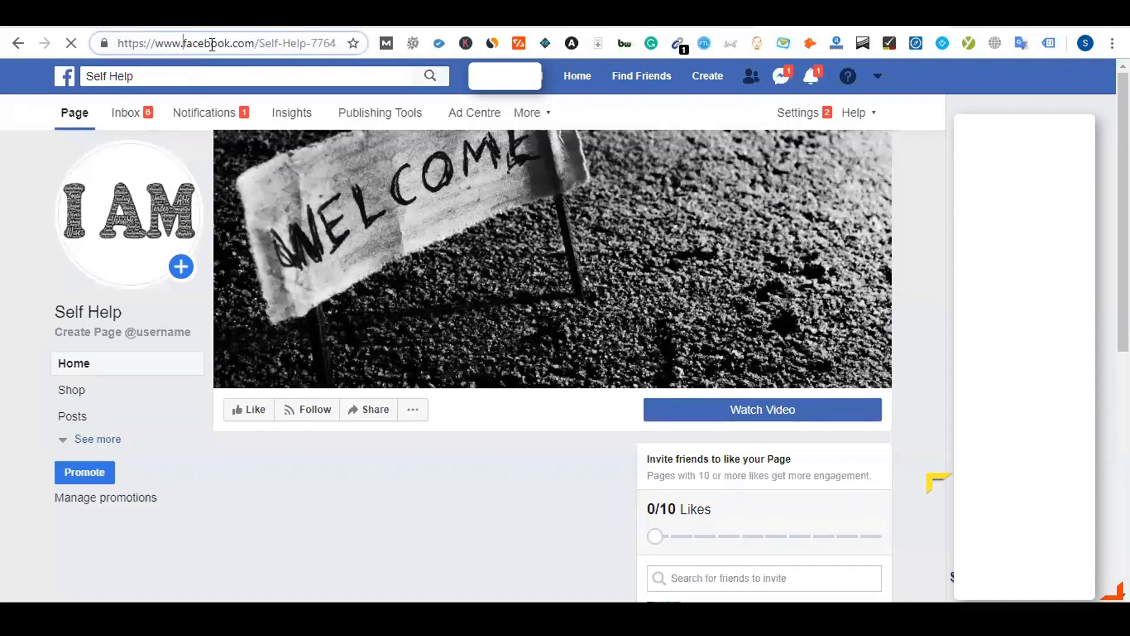
# Try loading the page under a 'business.' address, then back out of the unreachable-site error
pyautogui.write('busi')
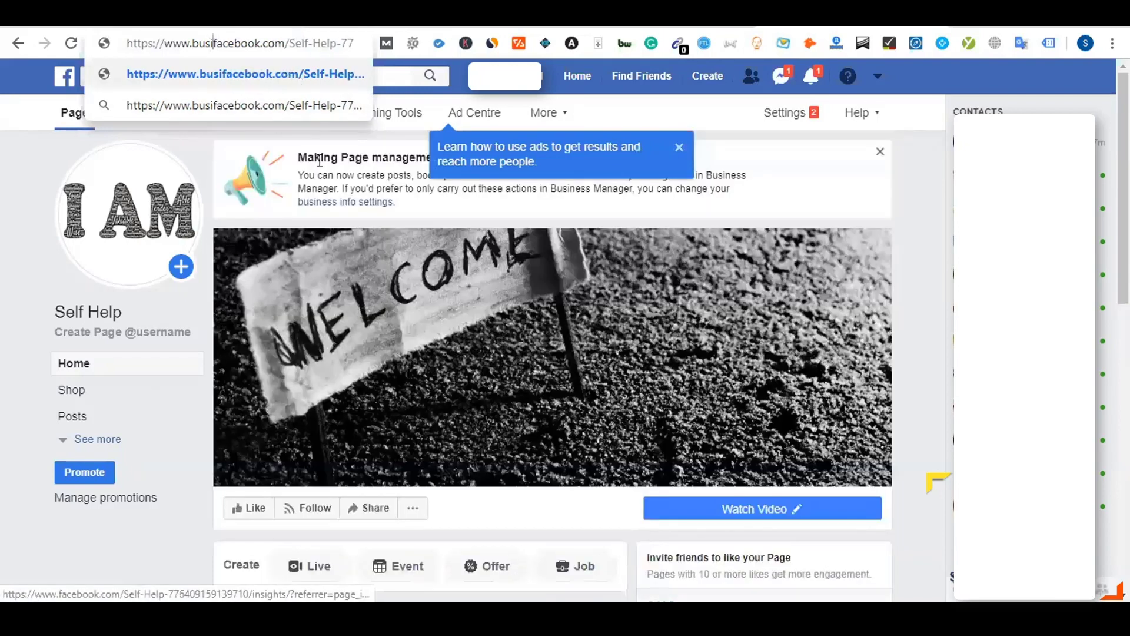
pyautogui.write('ness.')
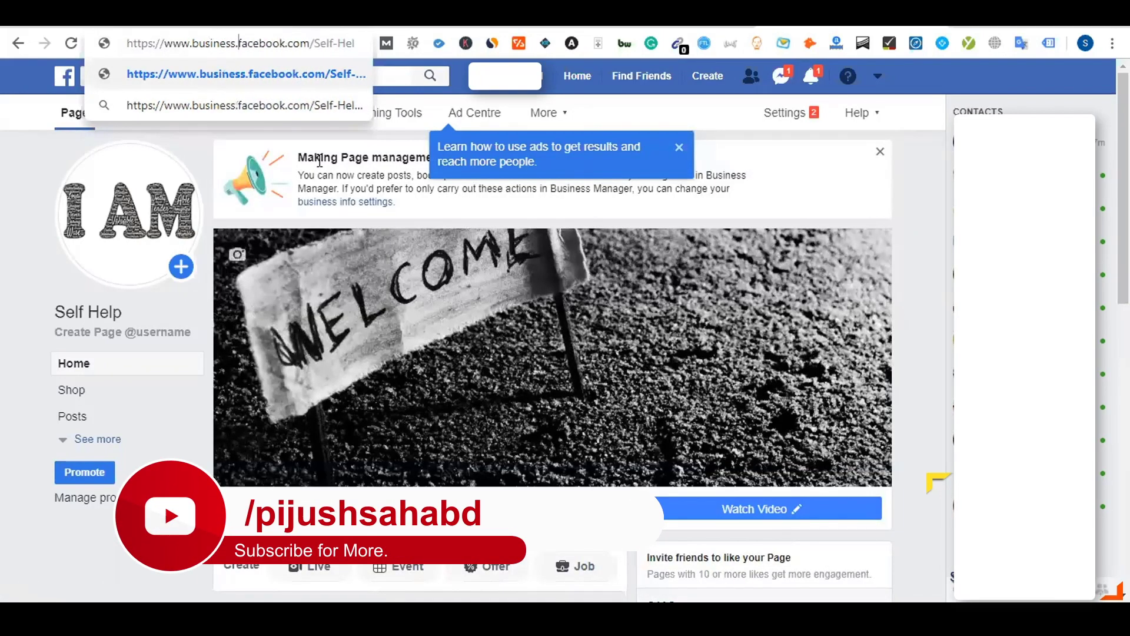
pyautogui.press('Return')
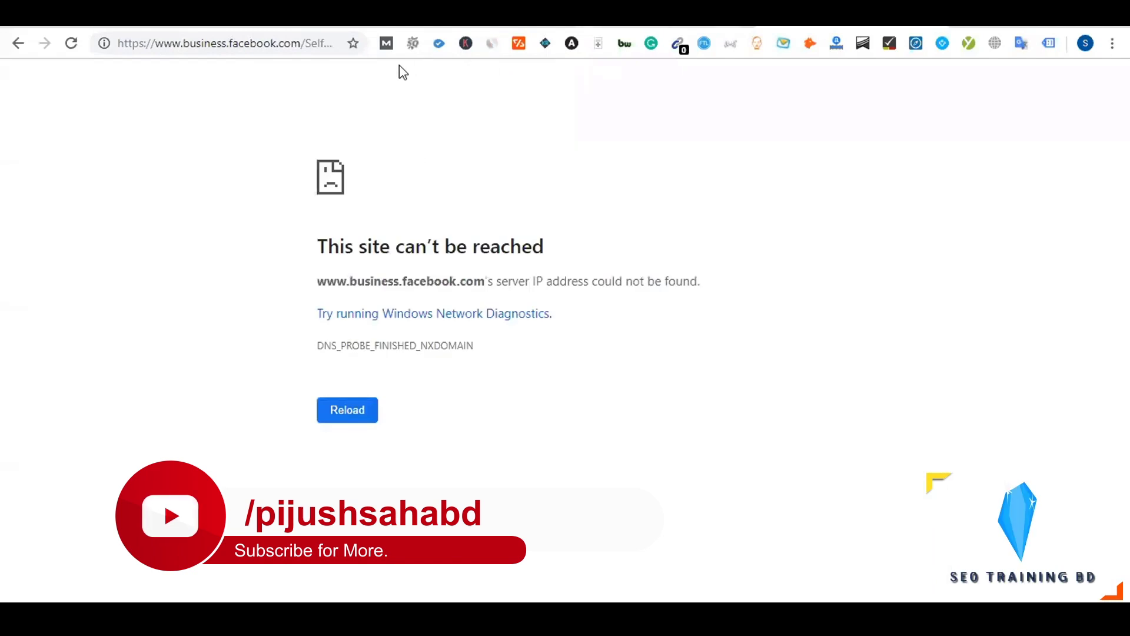
pyautogui.click(730, 21)
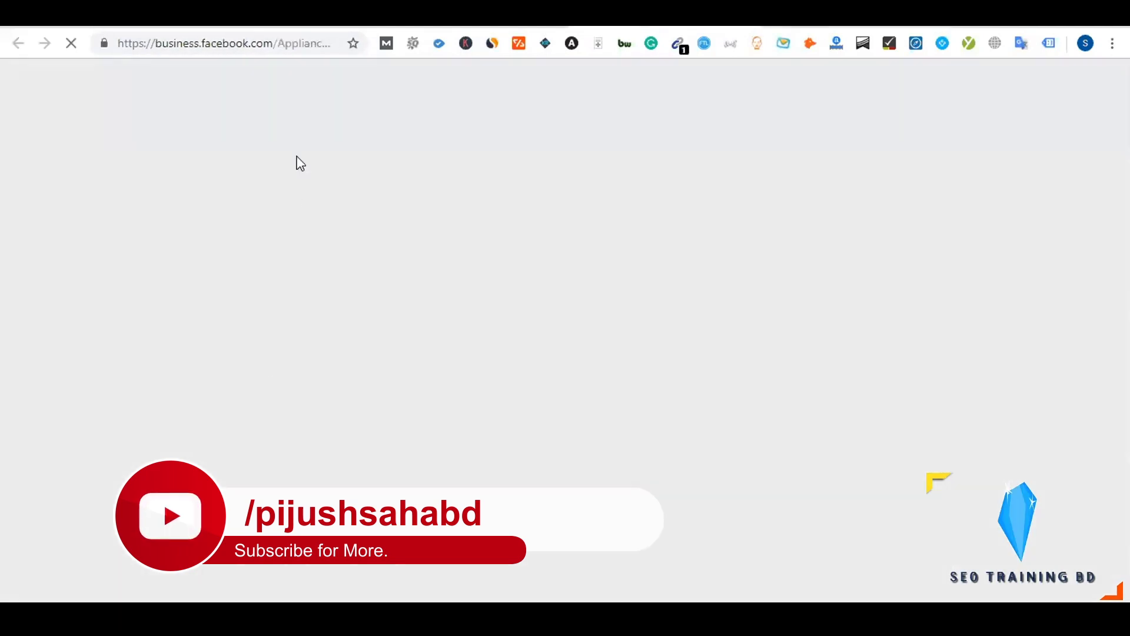
pyautogui.click(290, 40)
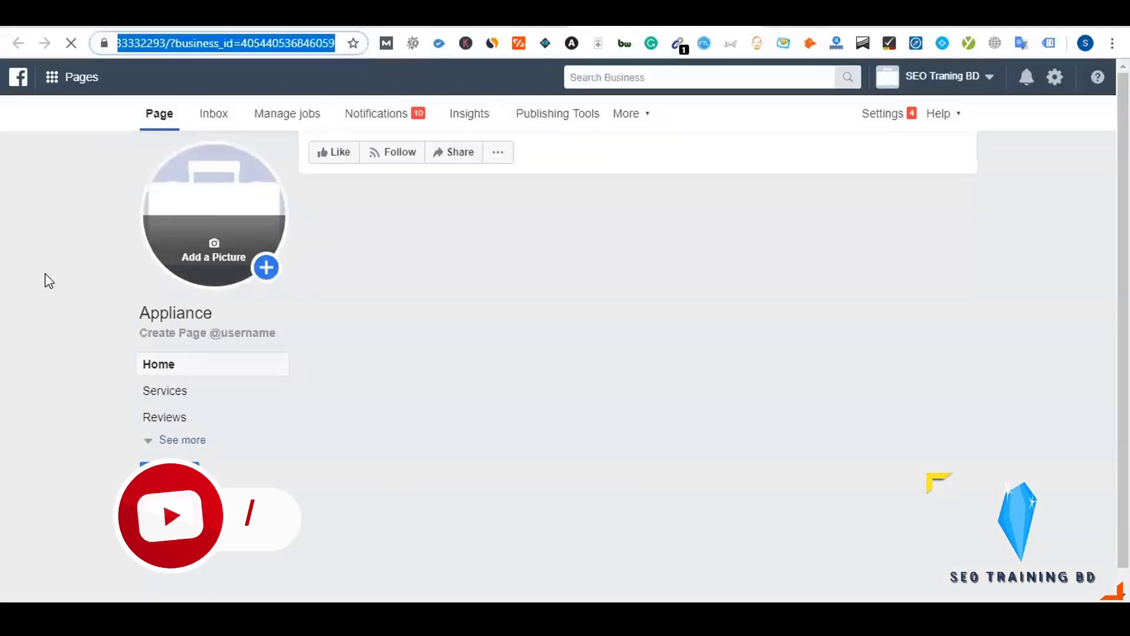
pyautogui.click(135, 319)
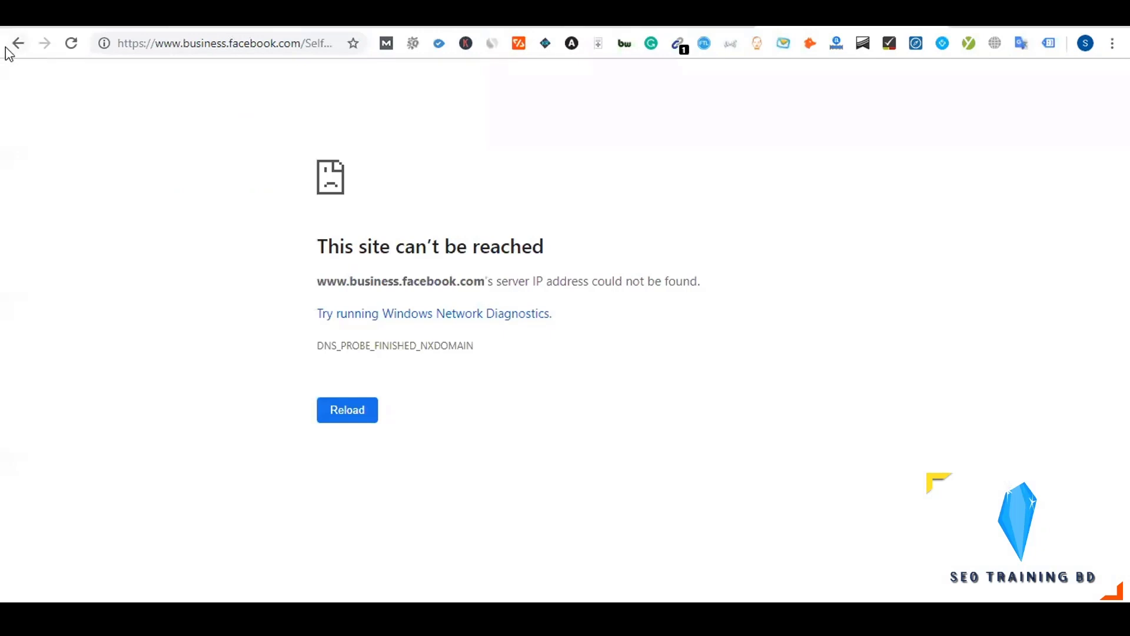
pyautogui.click(18, 43)
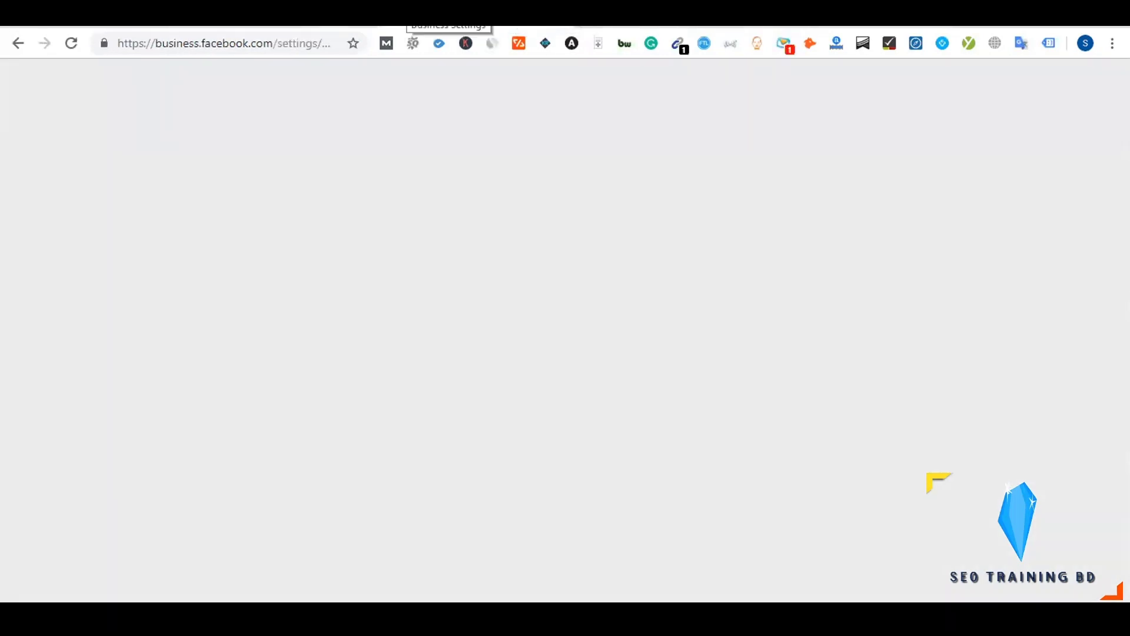
# Return to Business Settings and show the business's ad accounts
pyautogui.click(346, 26)
pyautogui.click(452, 20)
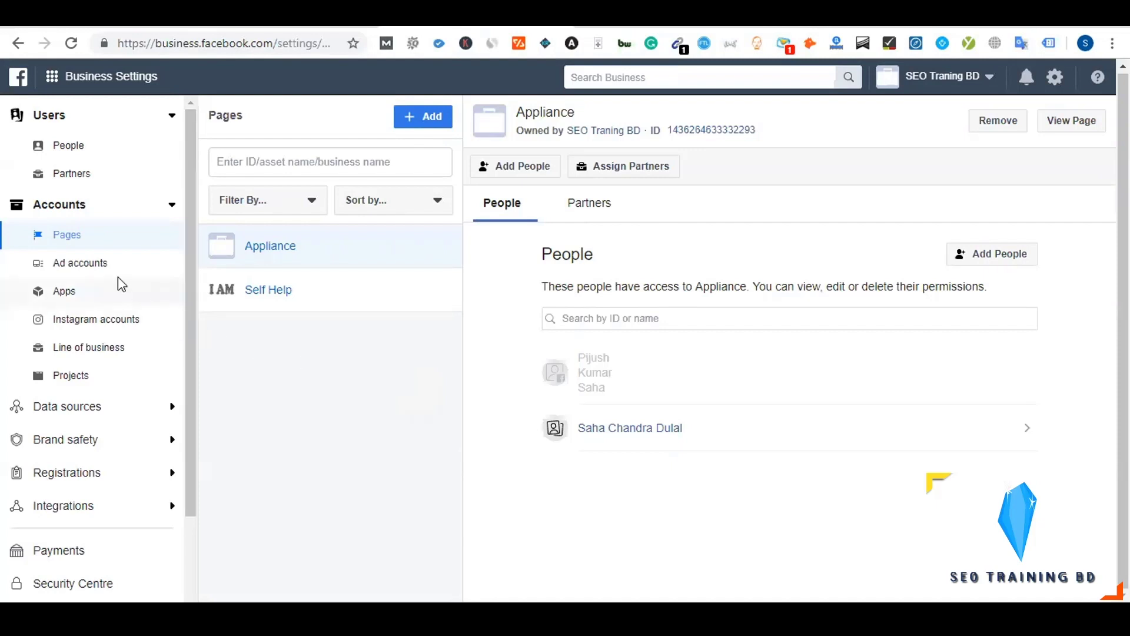
pyautogui.click(103, 269)
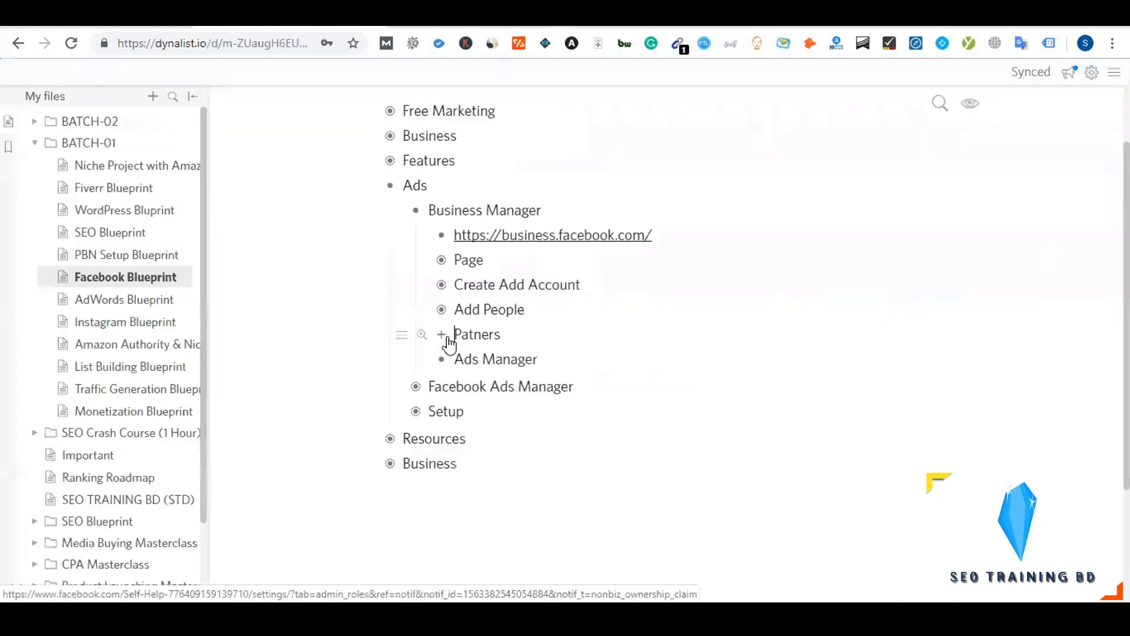
# Add a 'Payment Method' bullet below Patners with an indented empty child bullet
pyautogui.click(441, 334)
pyautogui.click(441, 334)
pyautogui.click(521, 331)
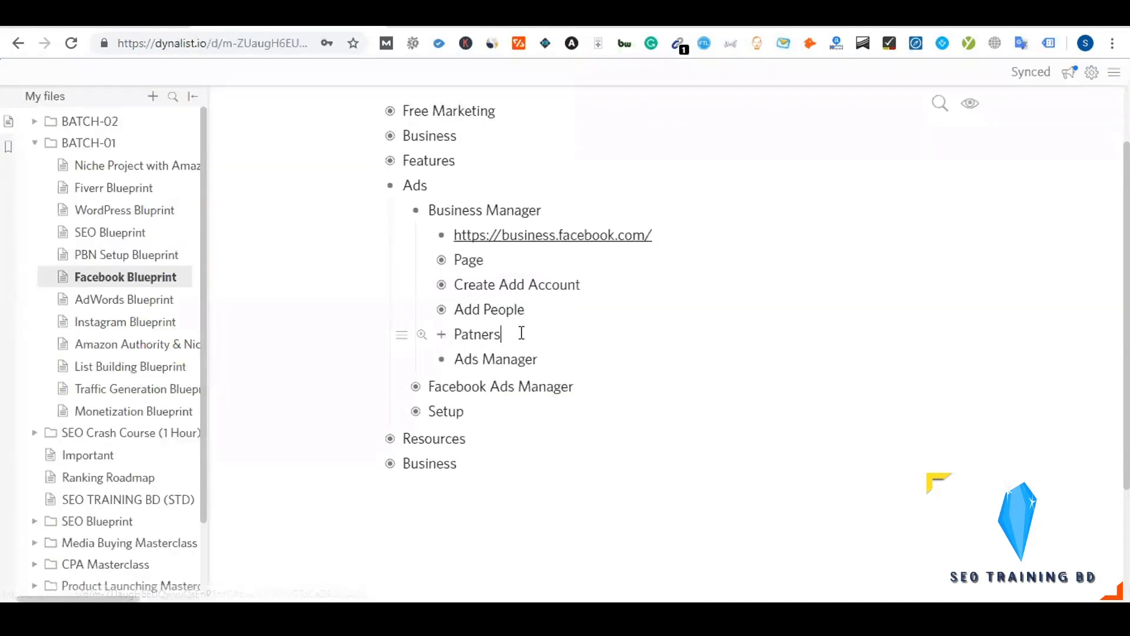
pyautogui.press('Return')
pyautogui.write('Paym')
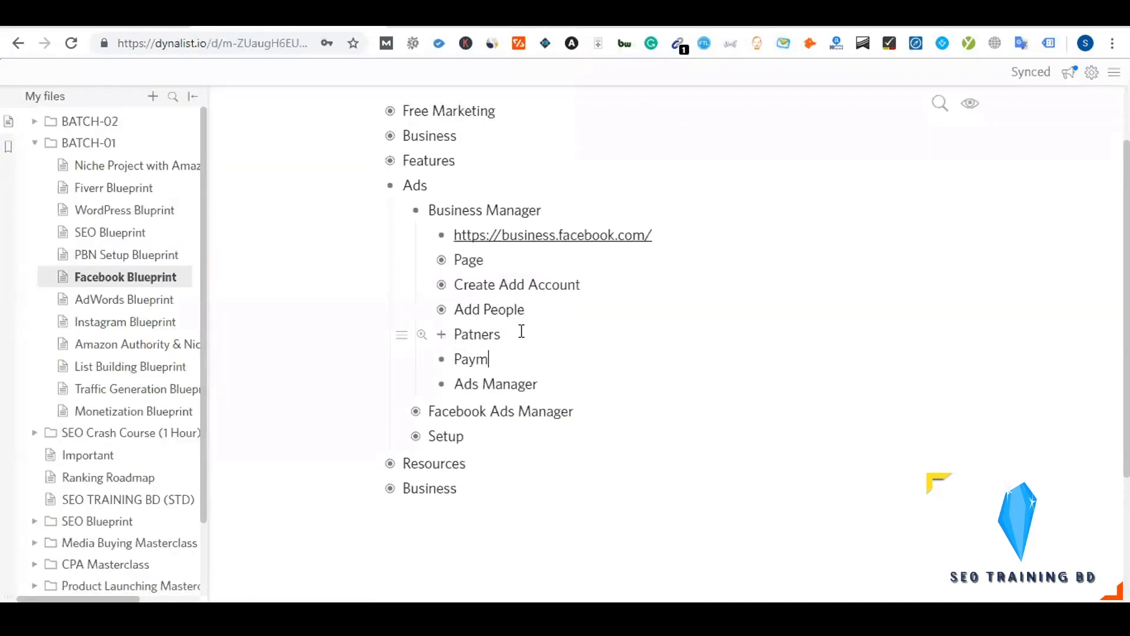
pyautogui.write('ent Method')
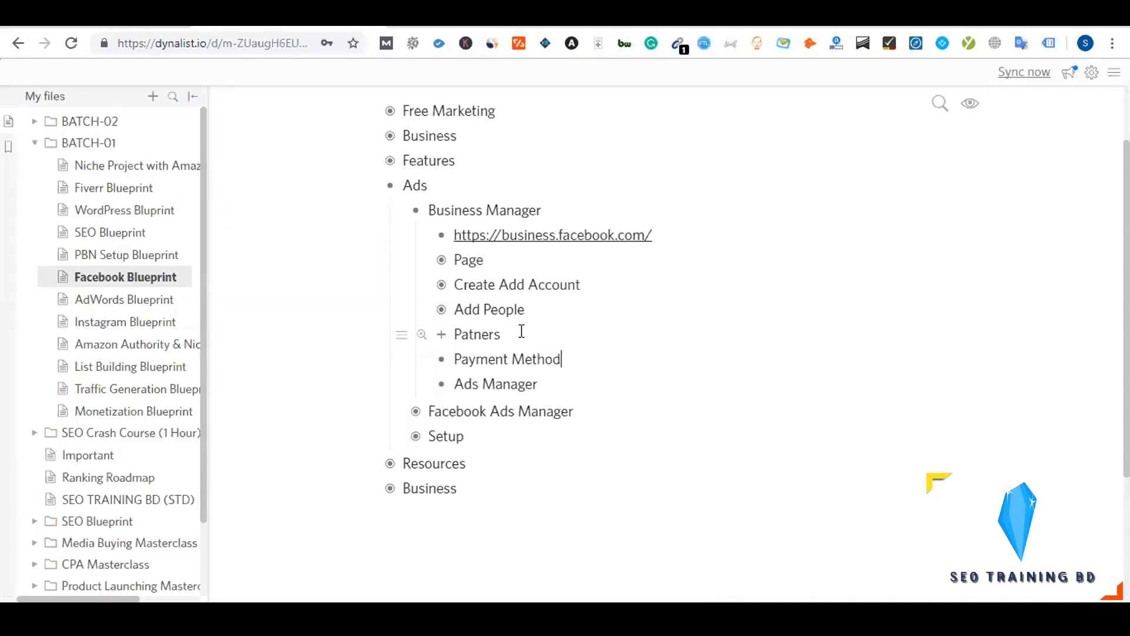
pyautogui.press('Return')
pyautogui.press('Tab')
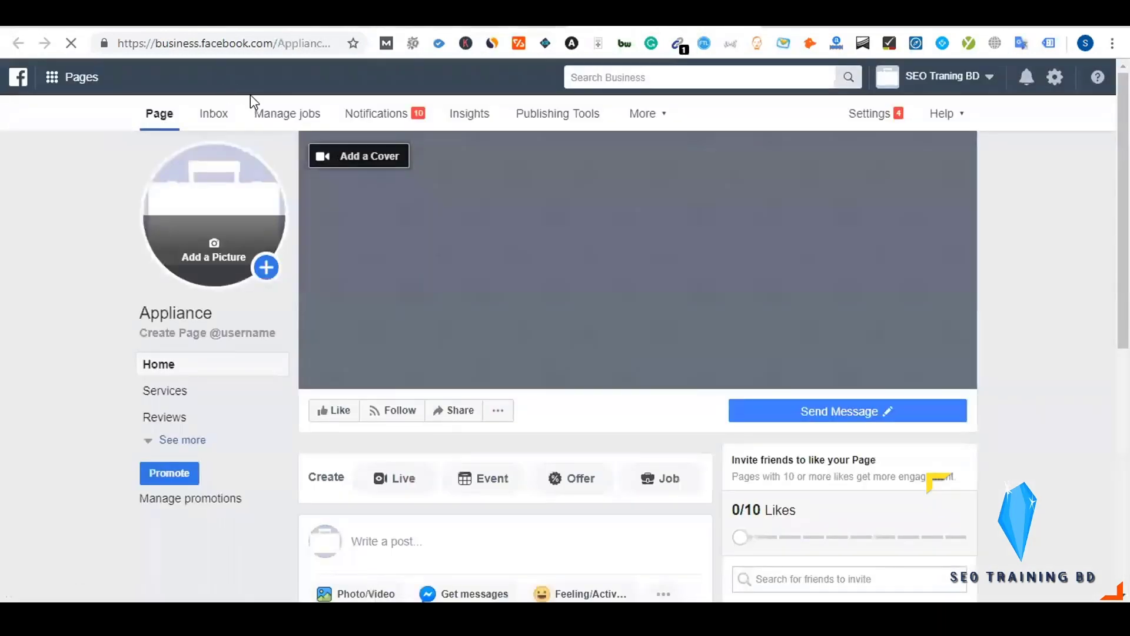
# Glance at the Appliance page's post composer, then return to the Business Settings ad accounts
pyautogui.scroll(-4, 416, 359)
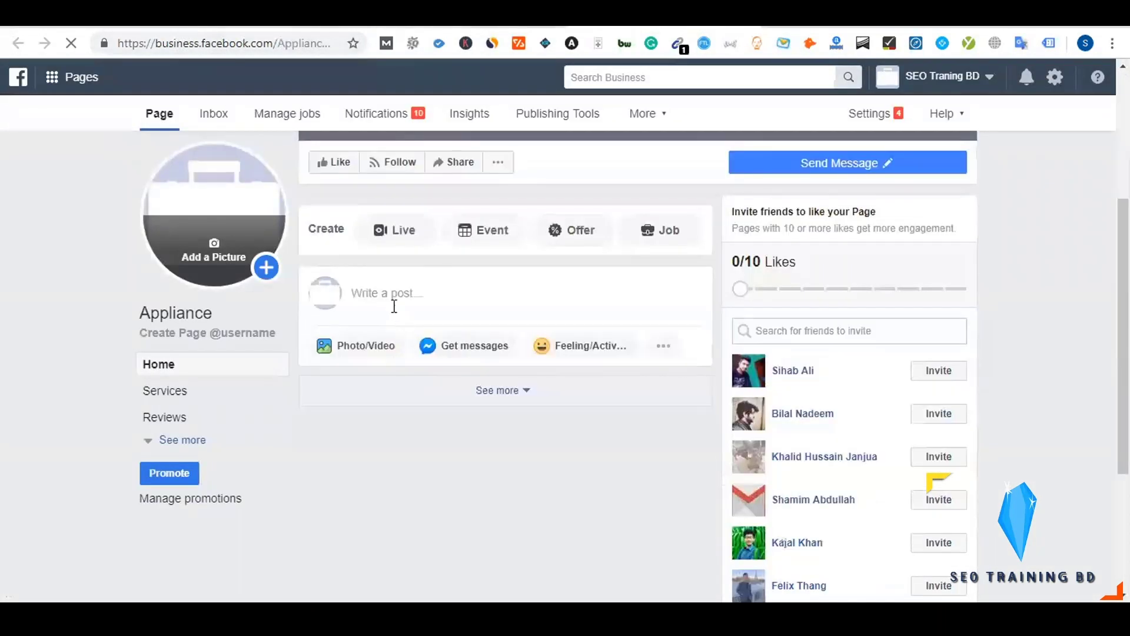
pyautogui.click(391, 304)
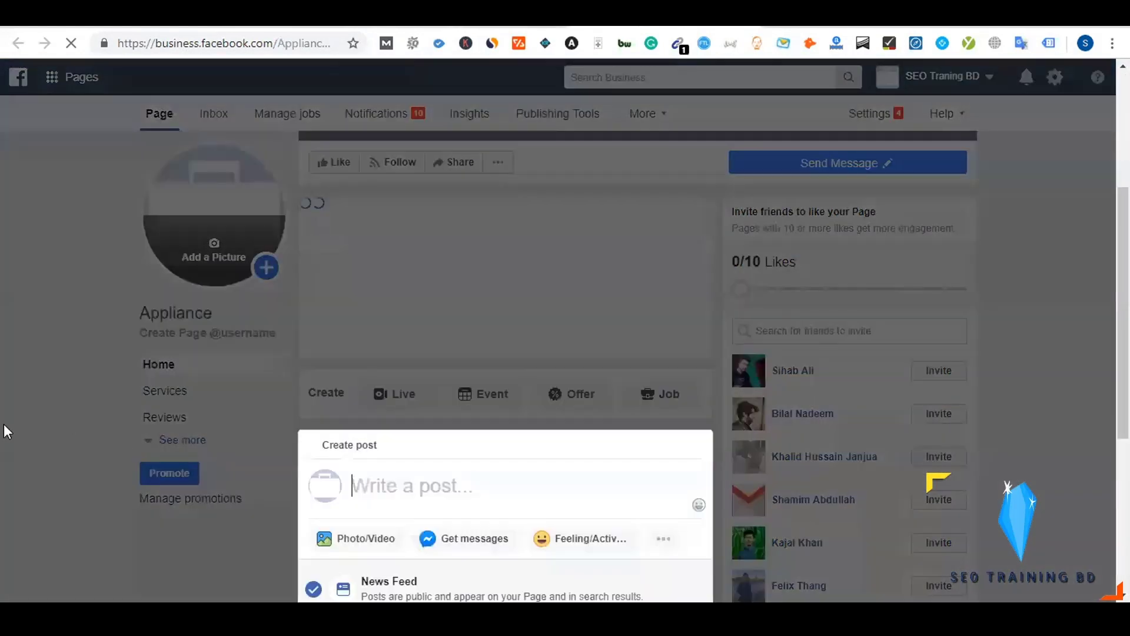
pyautogui.scroll(2, 180, 305)
pyautogui.click(542, 19)
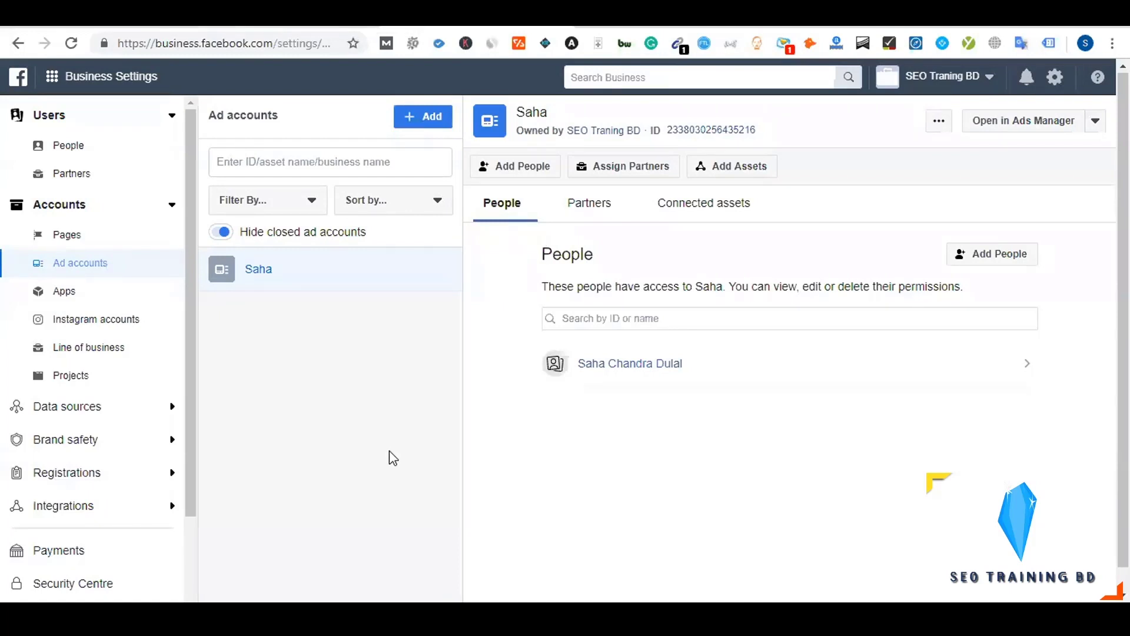
# Open the business's Payments settings, then go back to the Dynalist notes
pyautogui.scroll(-3, 149, 497)
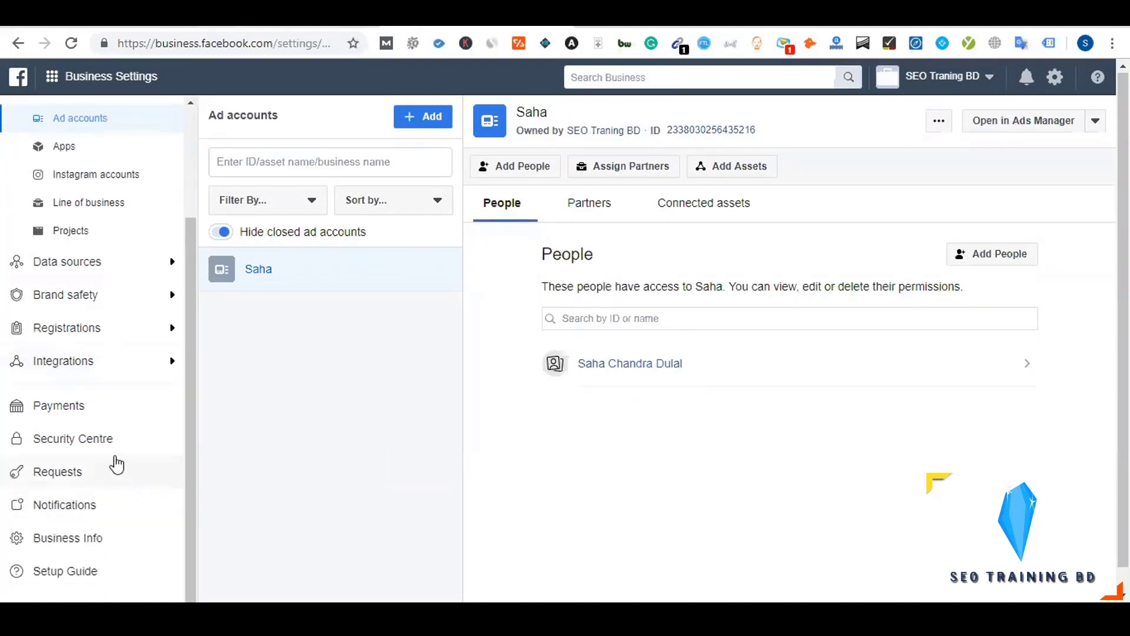
pyautogui.click(81, 414)
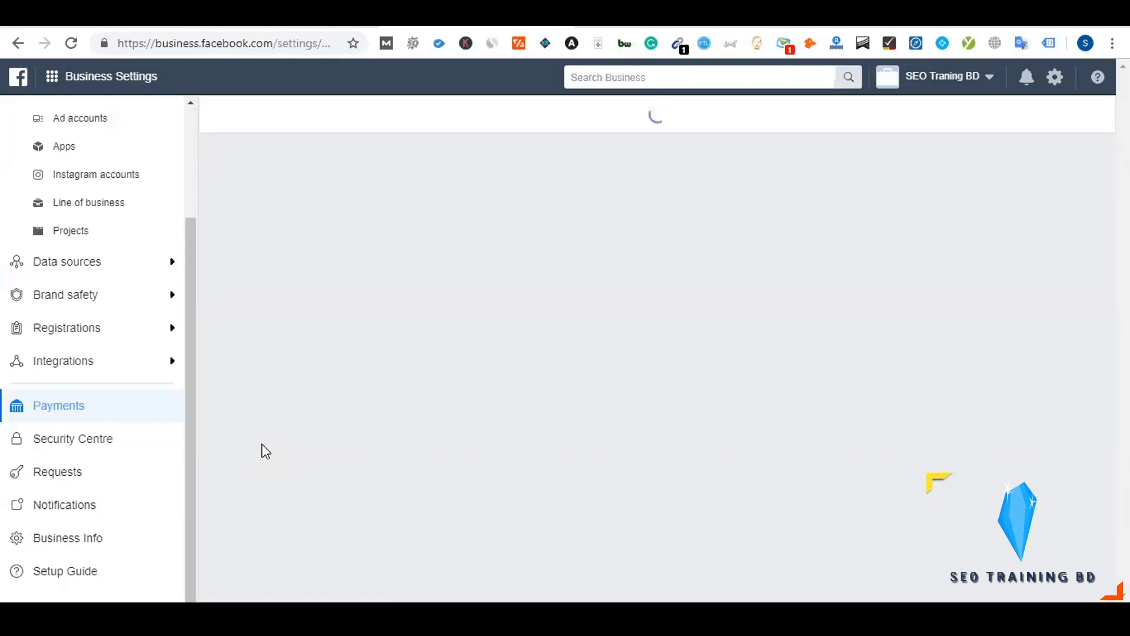
pyautogui.click(312, 17)
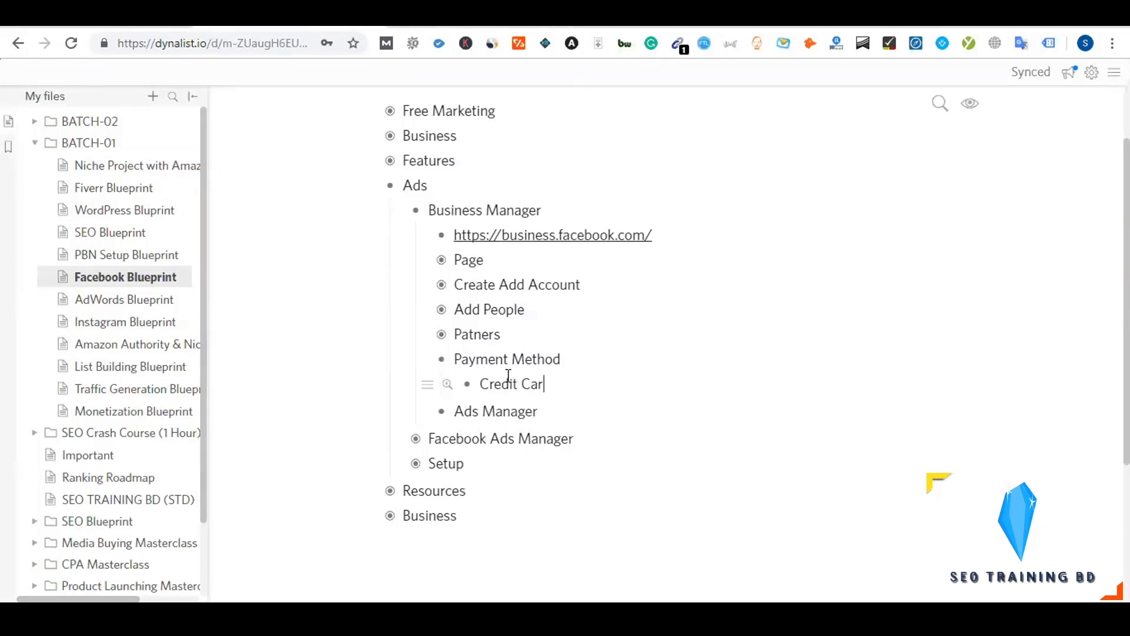
# Add 'PayPal' as a second option under Payment Method, after Credit Card
pyautogui.press('Return')
pyautogui.write('PaypA')
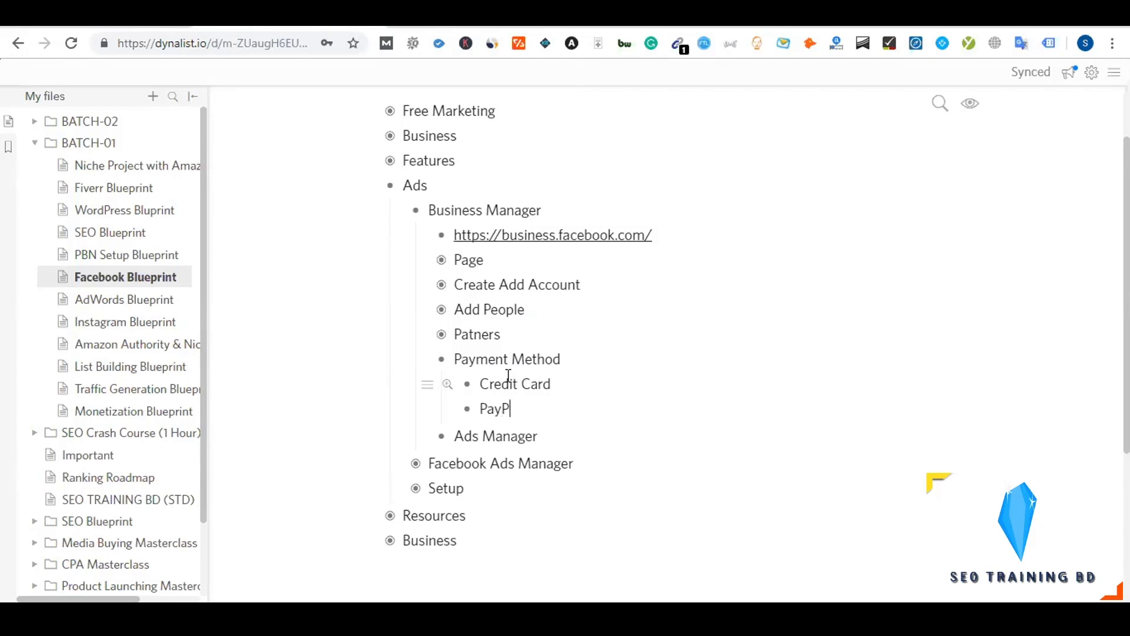
pyautogui.write('al')
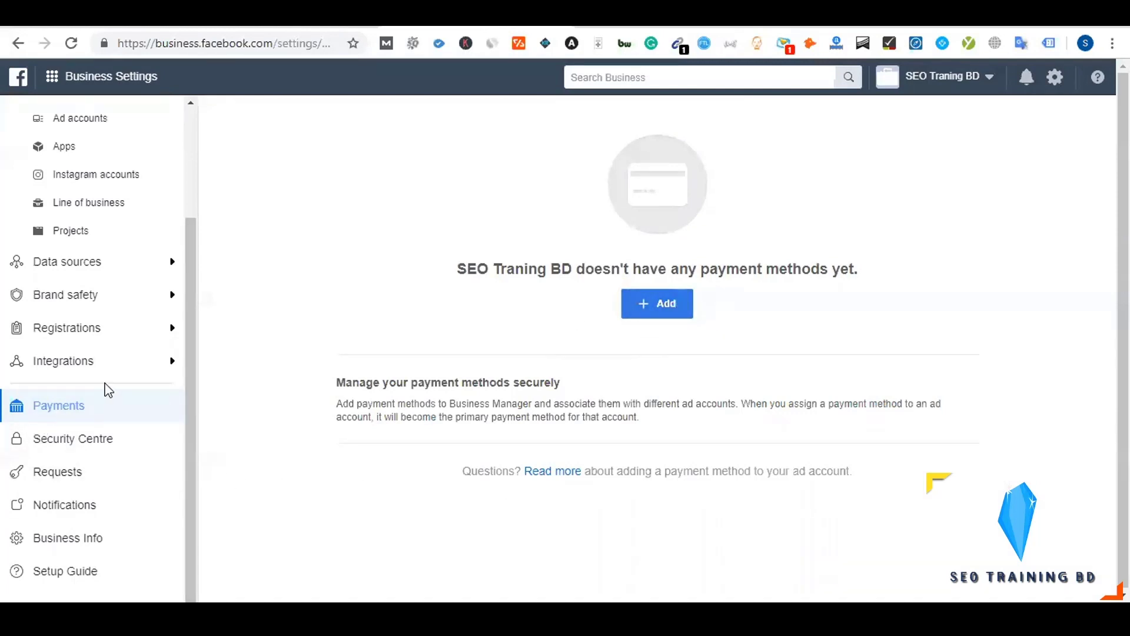
# Open the new ad account in Ads Manager from the Ad accounts list
pyautogui.scroll(3, 107, 390)
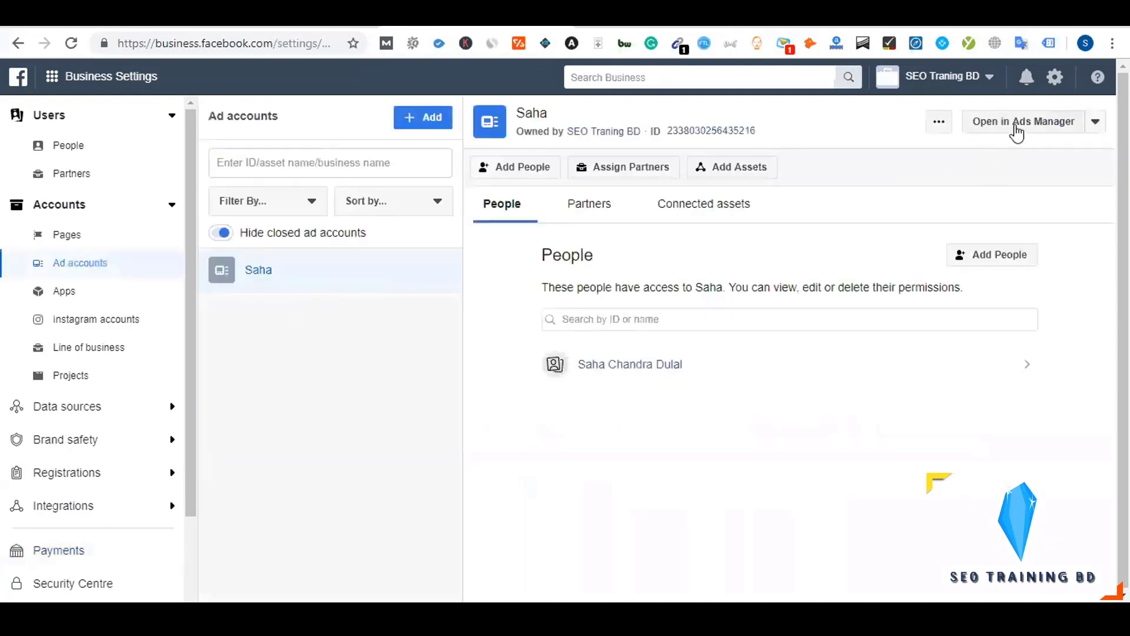
pyautogui.click(1017, 131)
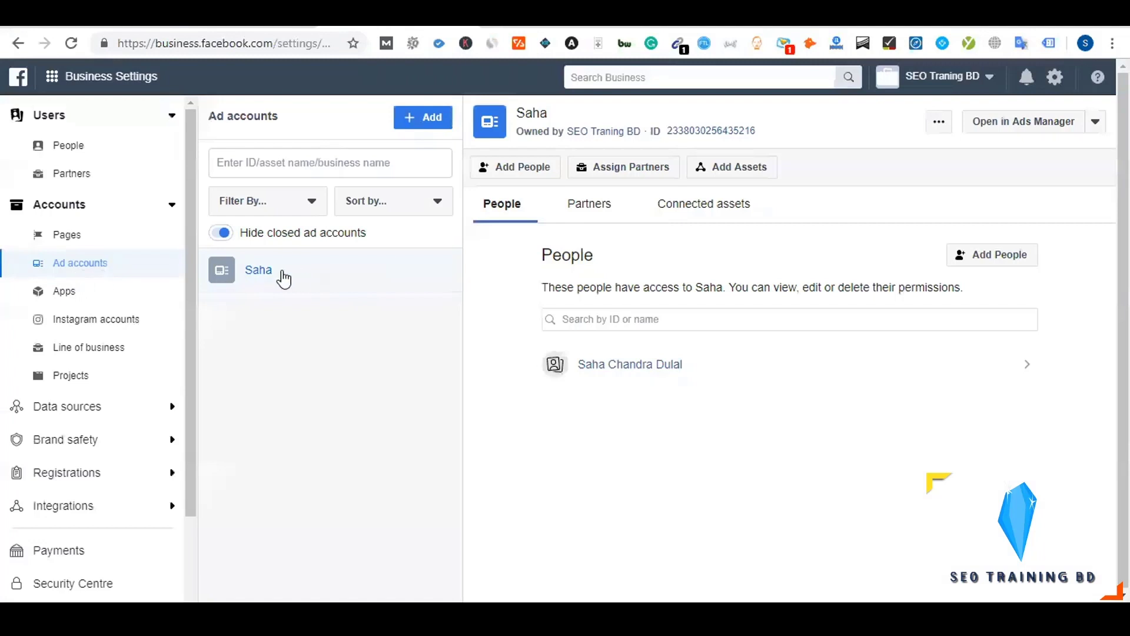
pyautogui.click(1018, 133)
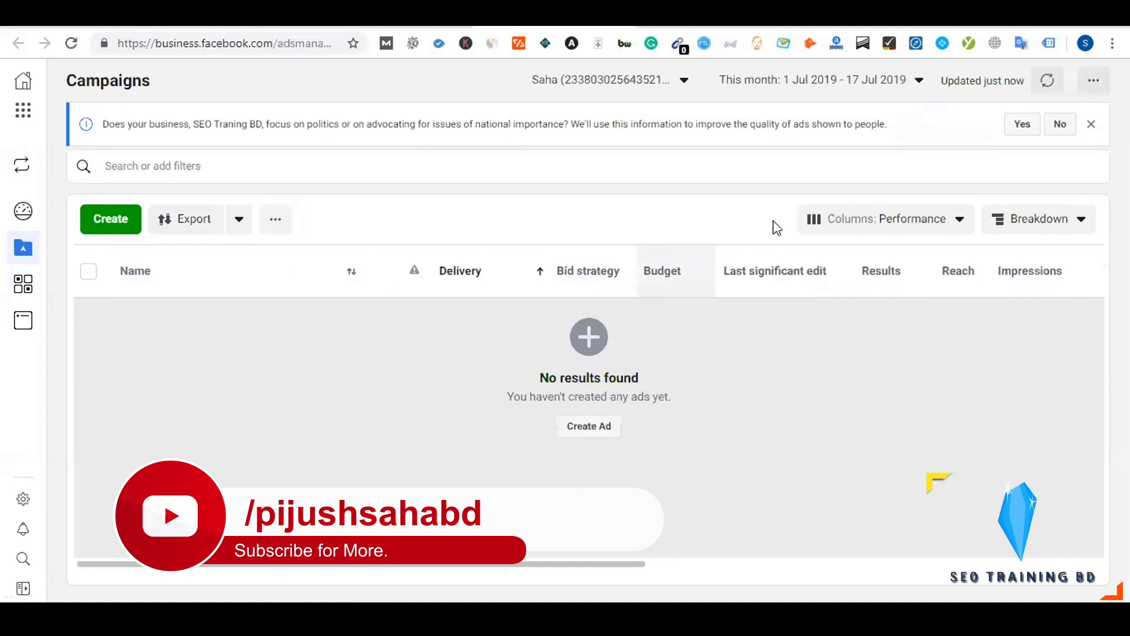
# Go to the Saha ad account's Billing page via Business tools, showing a $0.00 balance
pyautogui.click(1094, 80)
pyautogui.click(231, 311)
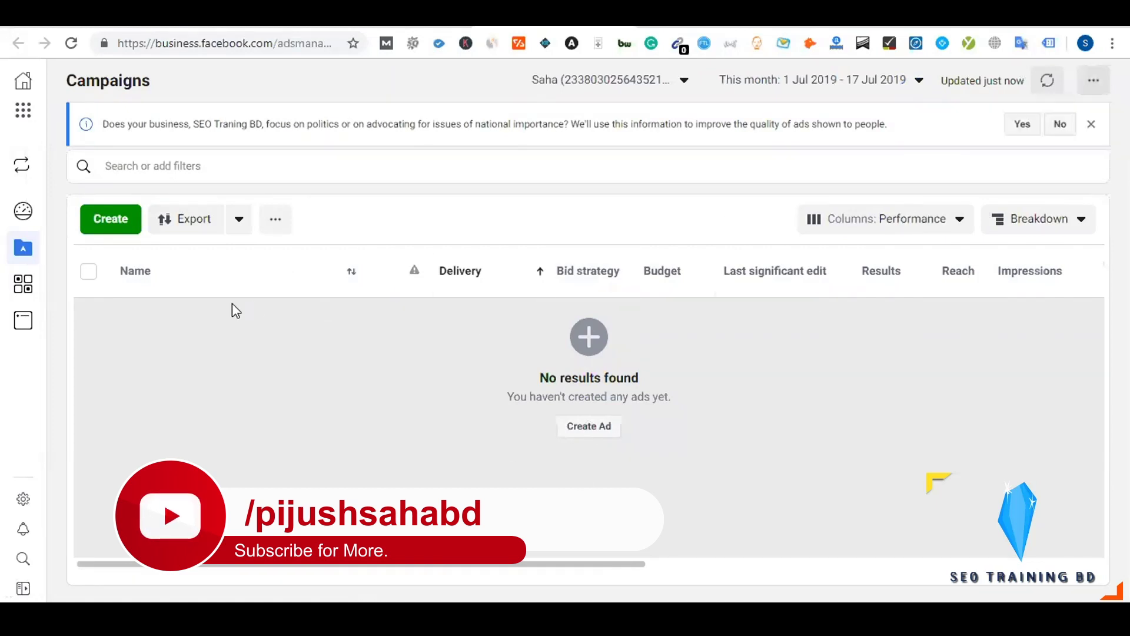
pyautogui.moveTo(23, 285)
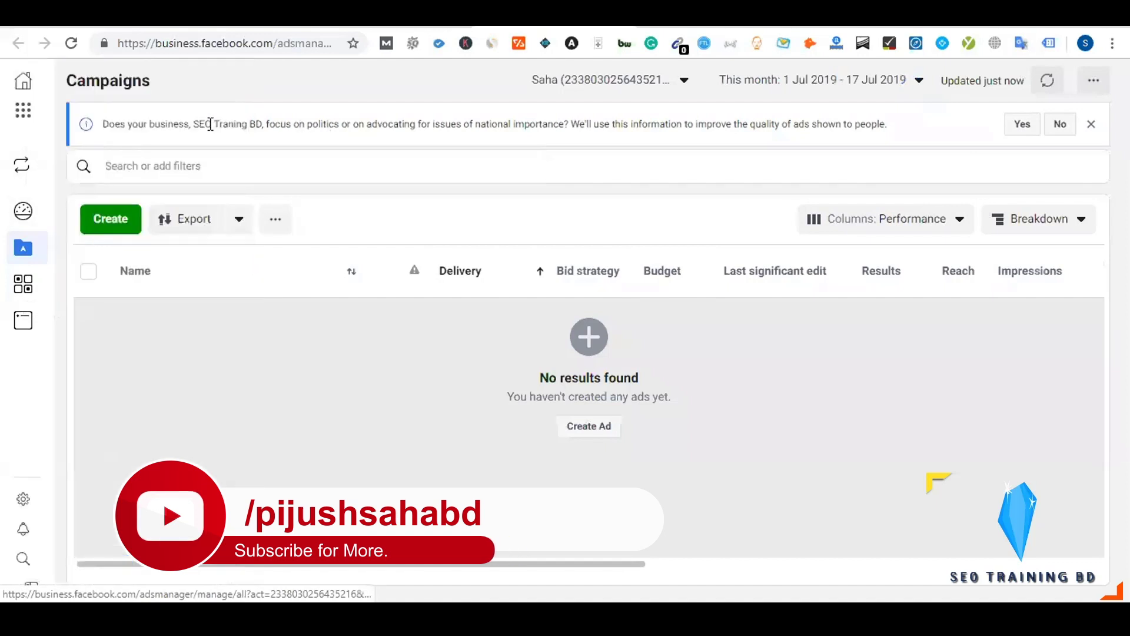
pyautogui.click(25, 112)
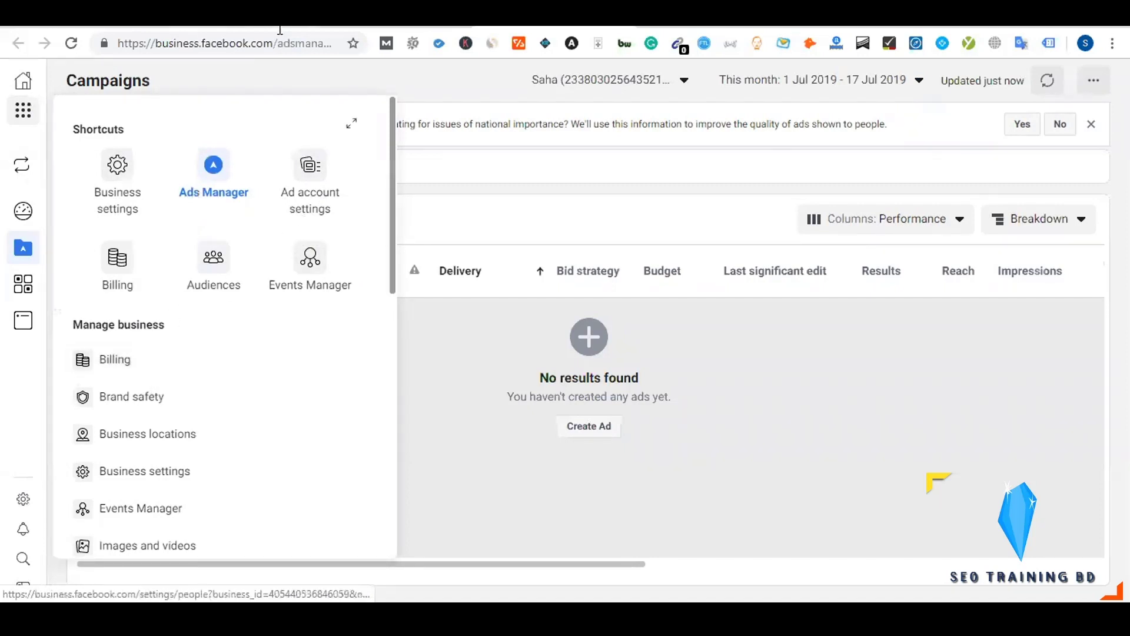
pyautogui.click(122, 369)
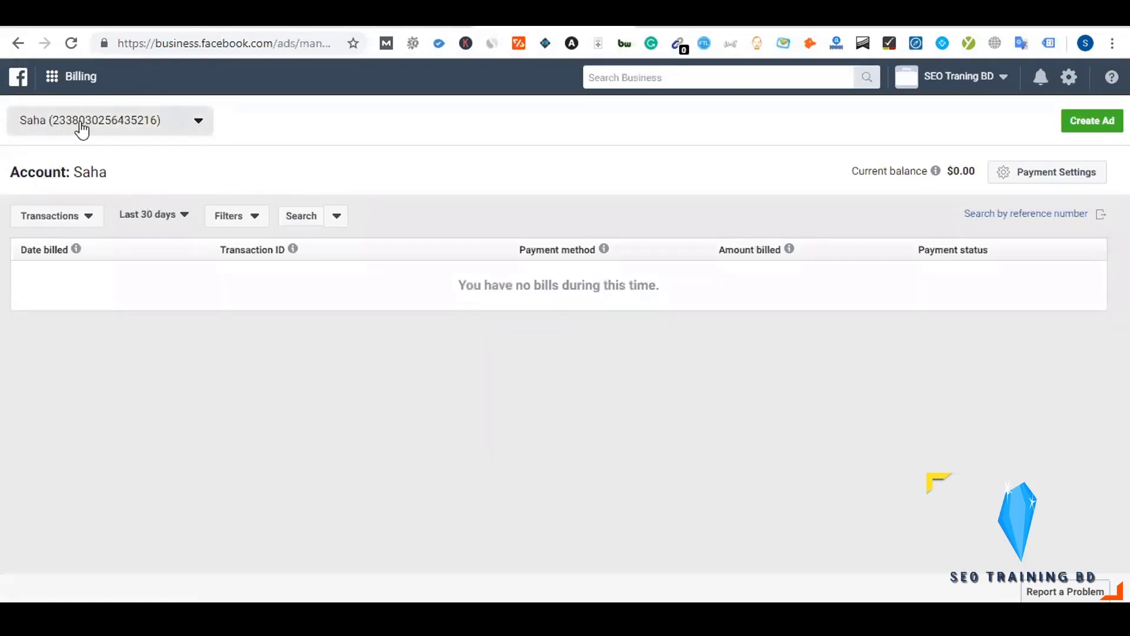
# Review the ad account's payment settings ($0.00 due, no payment methods), then go to Business Settings
pyautogui.click(1026, 176)
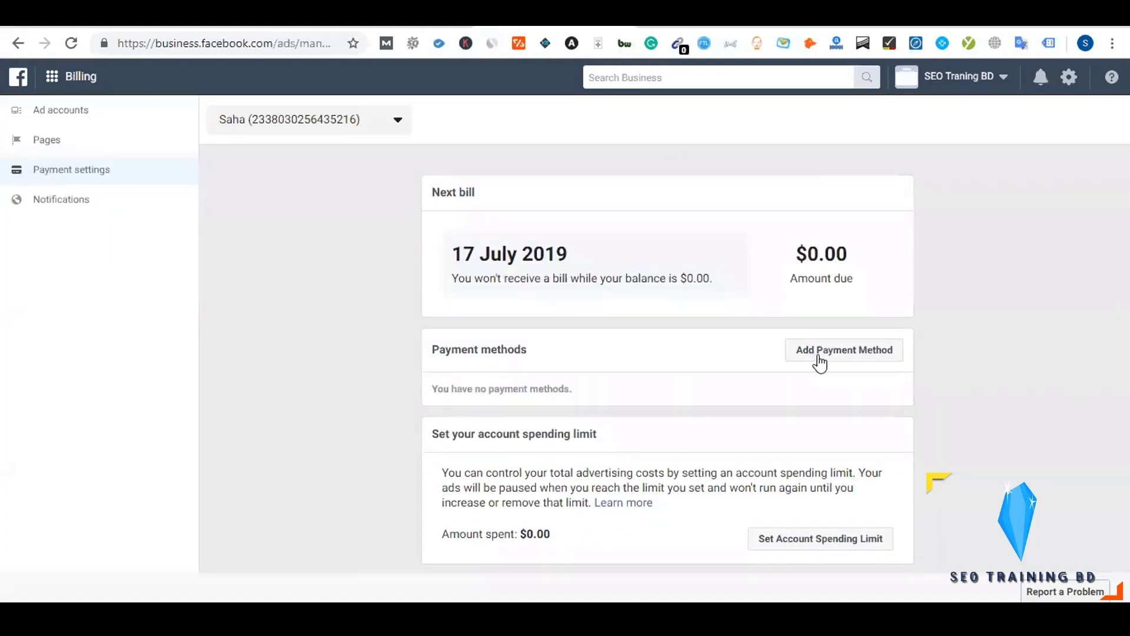
pyautogui.moveTo(796, 250); pyautogui.dragTo(839, 248)
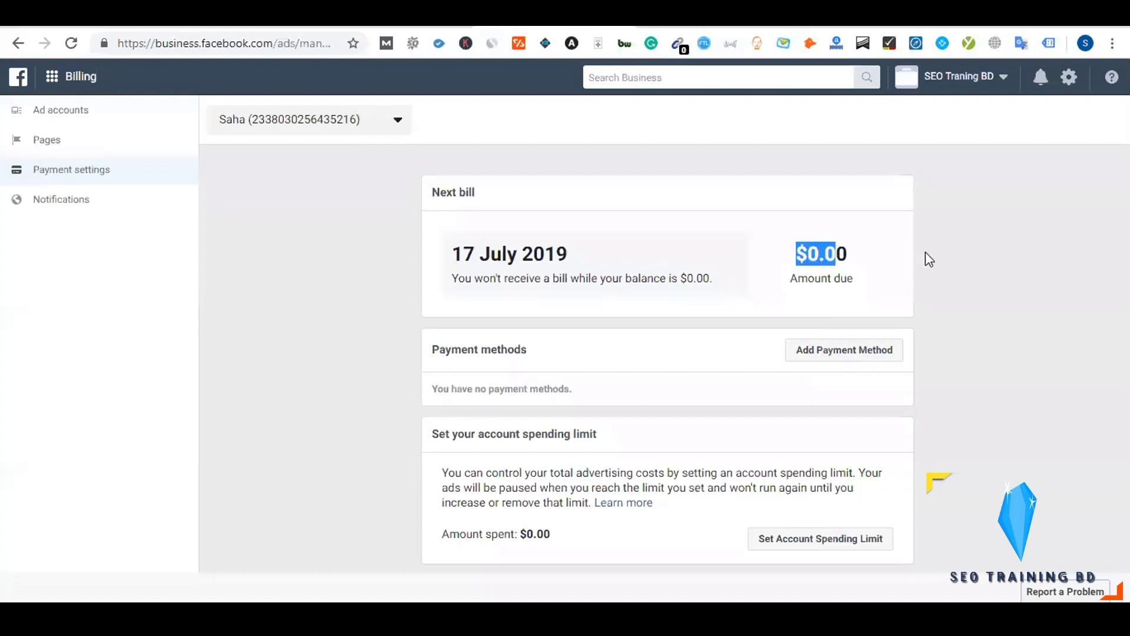
pyautogui.click(924, 253)
pyautogui.click(820, 353)
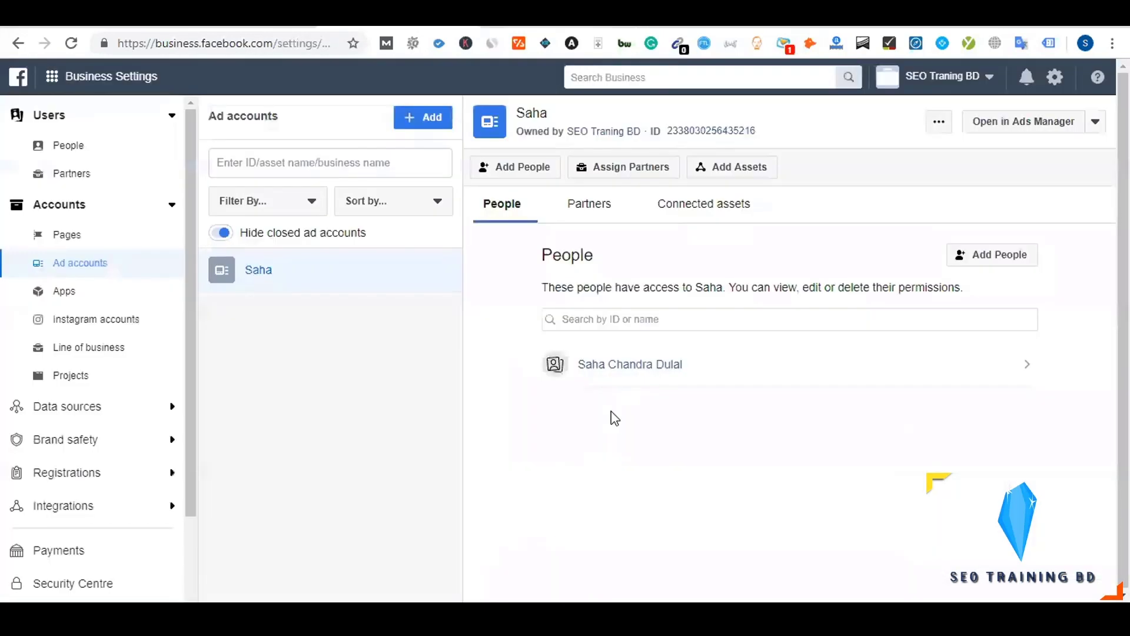
# Start adding a business payment method and set its currency to US Dollar
pyautogui.click(82, 551)
pyautogui.click(671, 307)
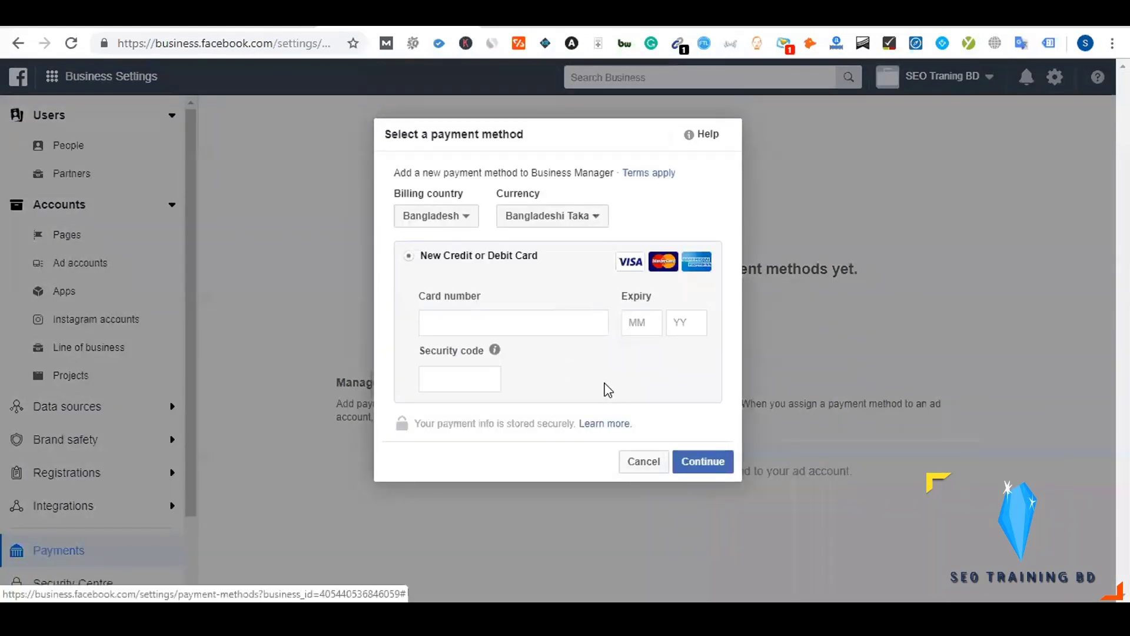
pyautogui.click(538, 222)
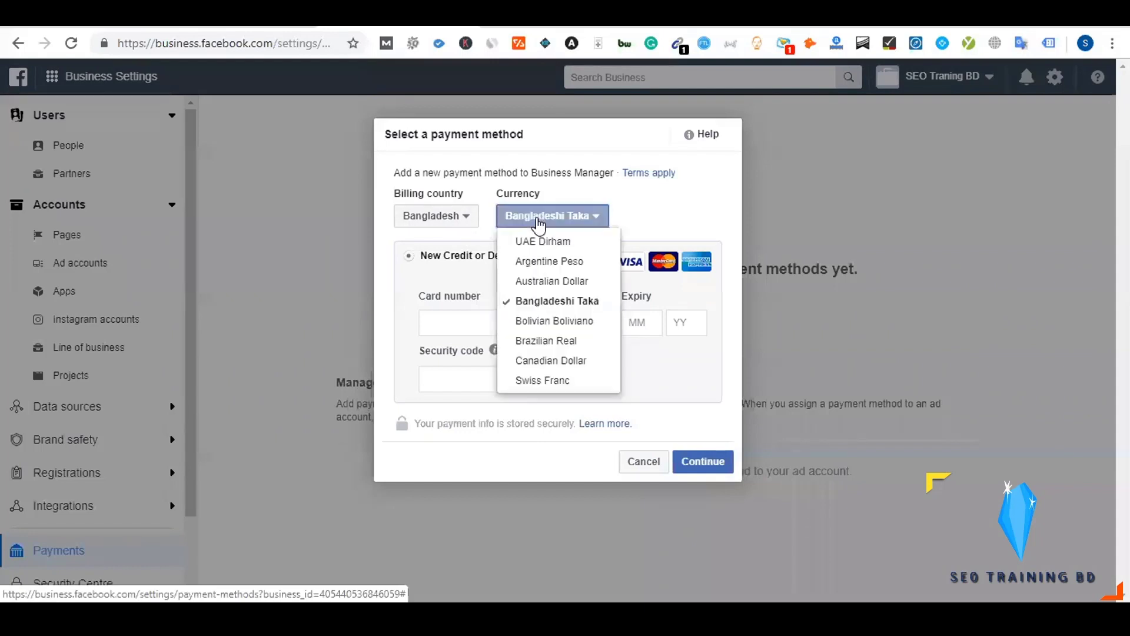
pyautogui.scroll(-5, 554, 294)
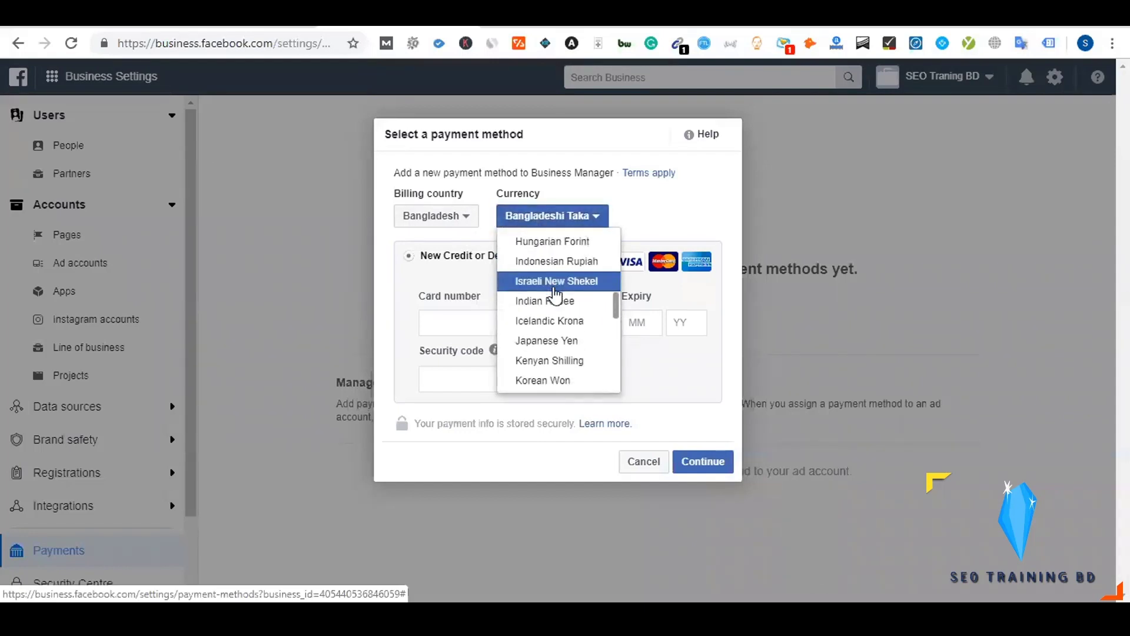
pyautogui.scroll(-5, 555, 291)
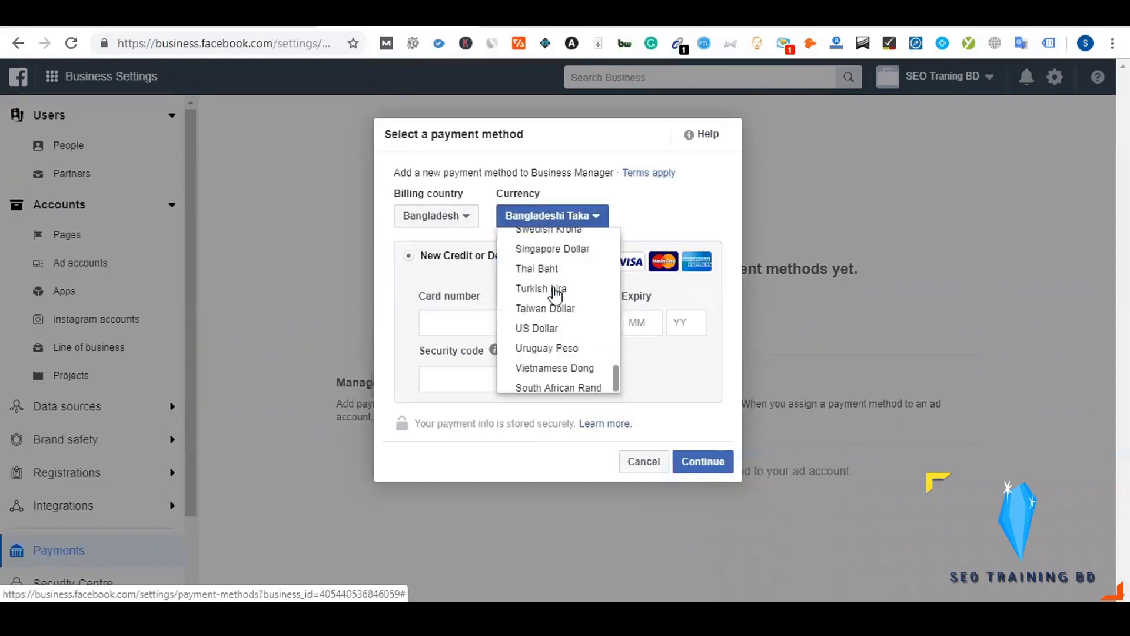
pyautogui.click(562, 319)
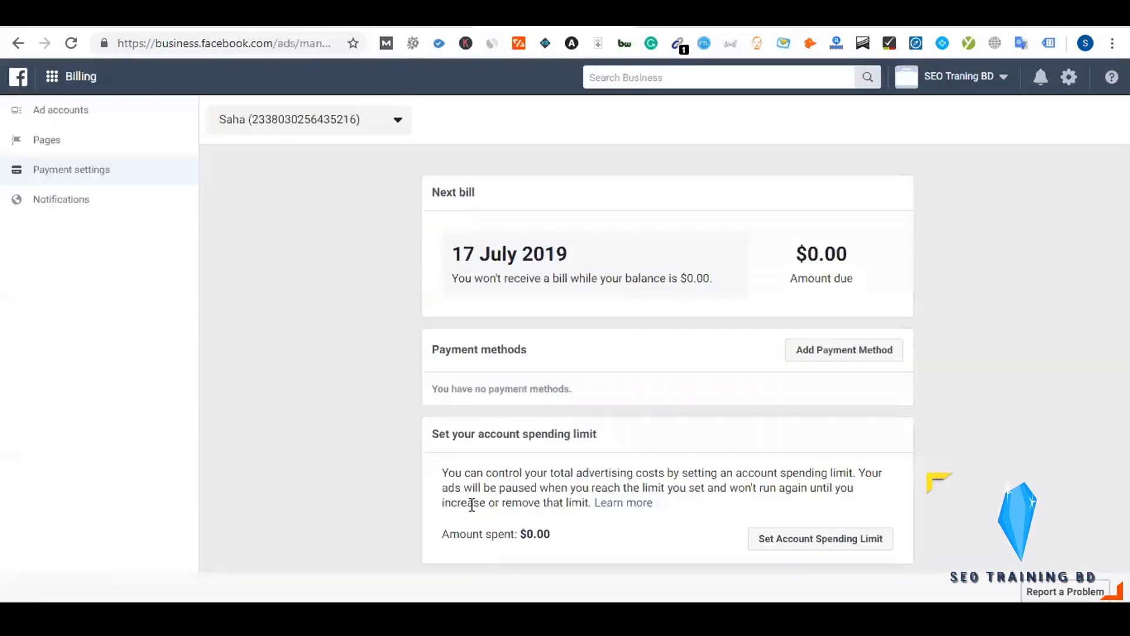
# Open the ad account's Add Payment Method form and compare the ad coupon, PayPal and card options
pyautogui.click(825, 352)
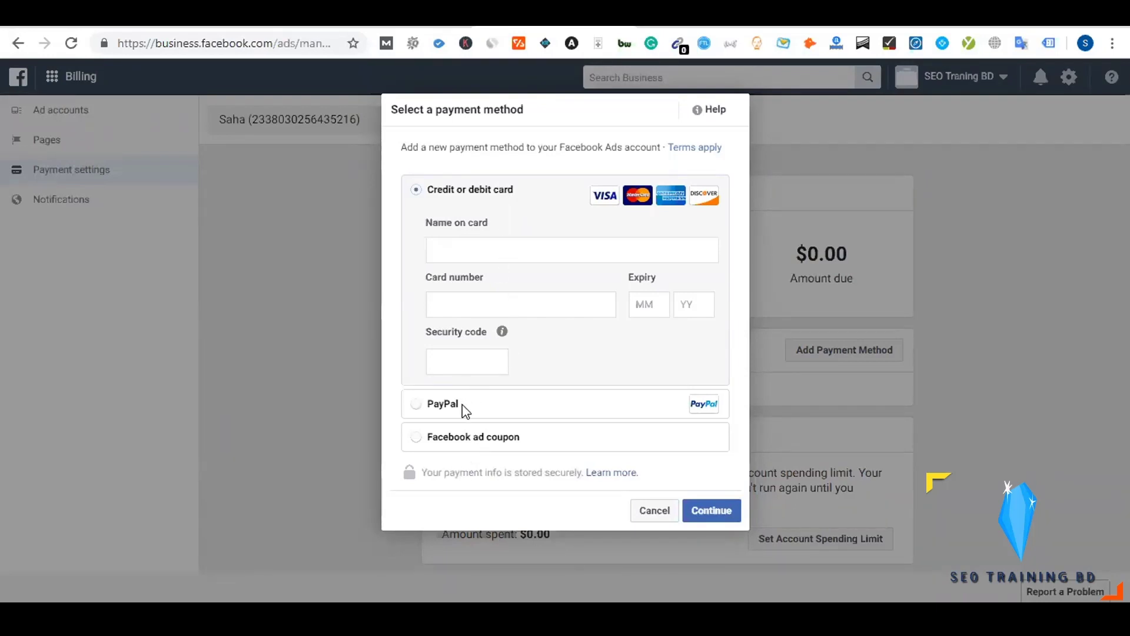
pyautogui.click(474, 437)
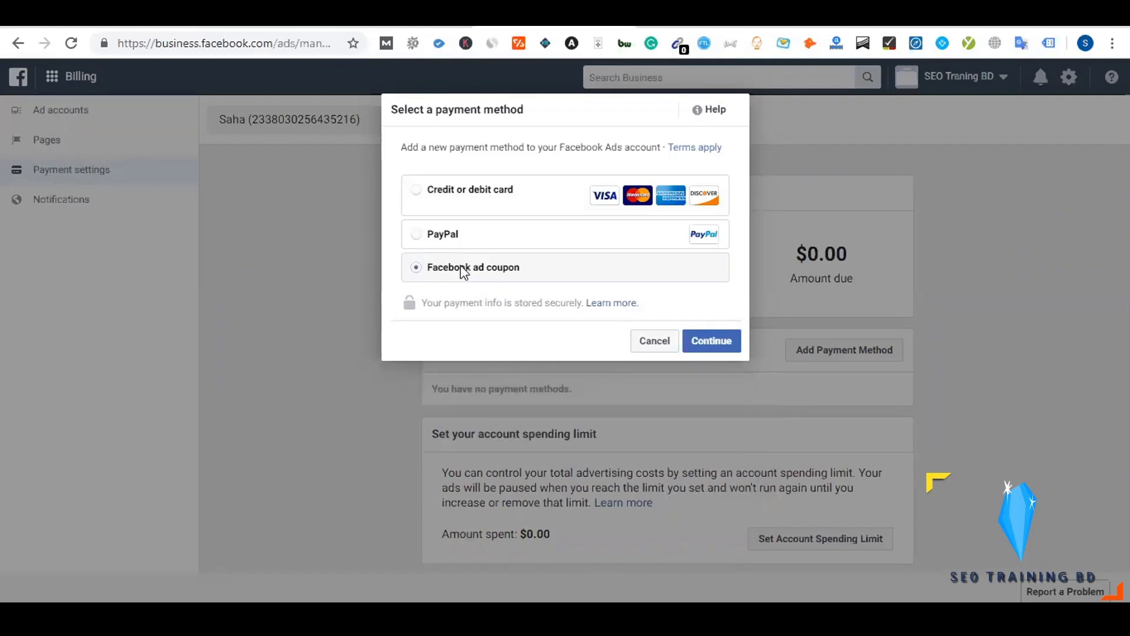
pyautogui.click(446, 238)
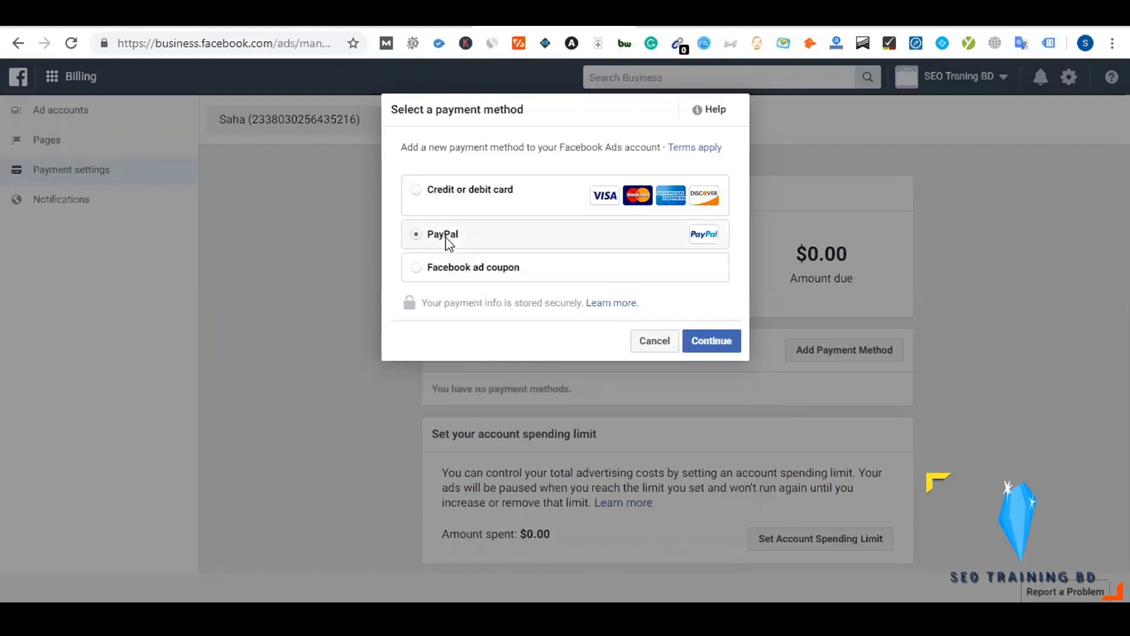
pyautogui.click(447, 194)
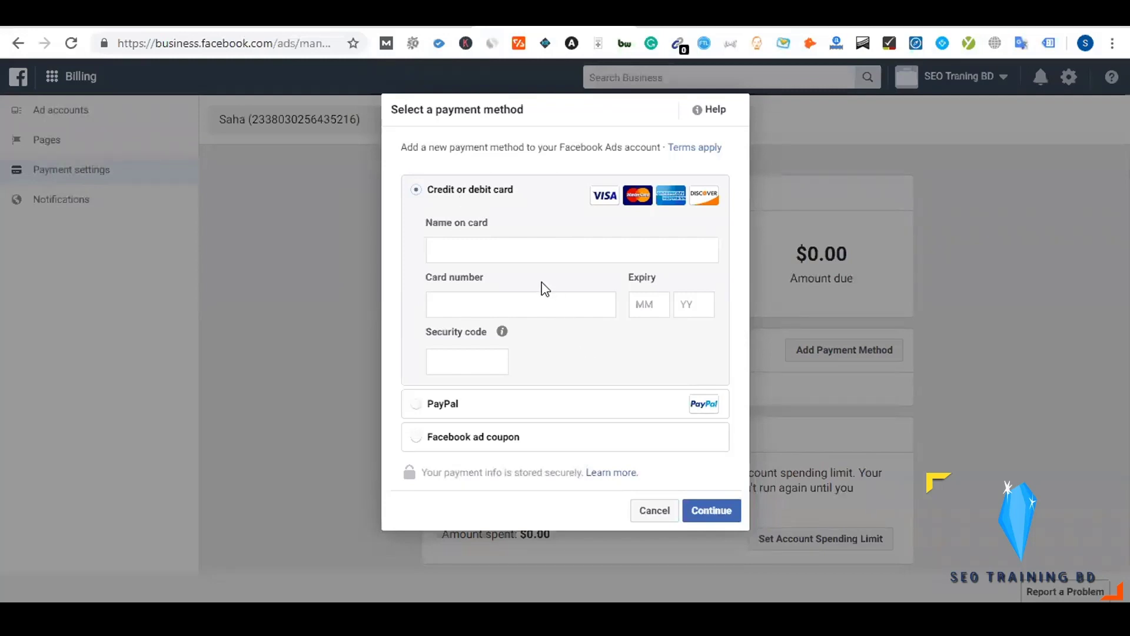
# Try the name-on-card and card number fields, then leave the payment form
pyautogui.click(503, 252)
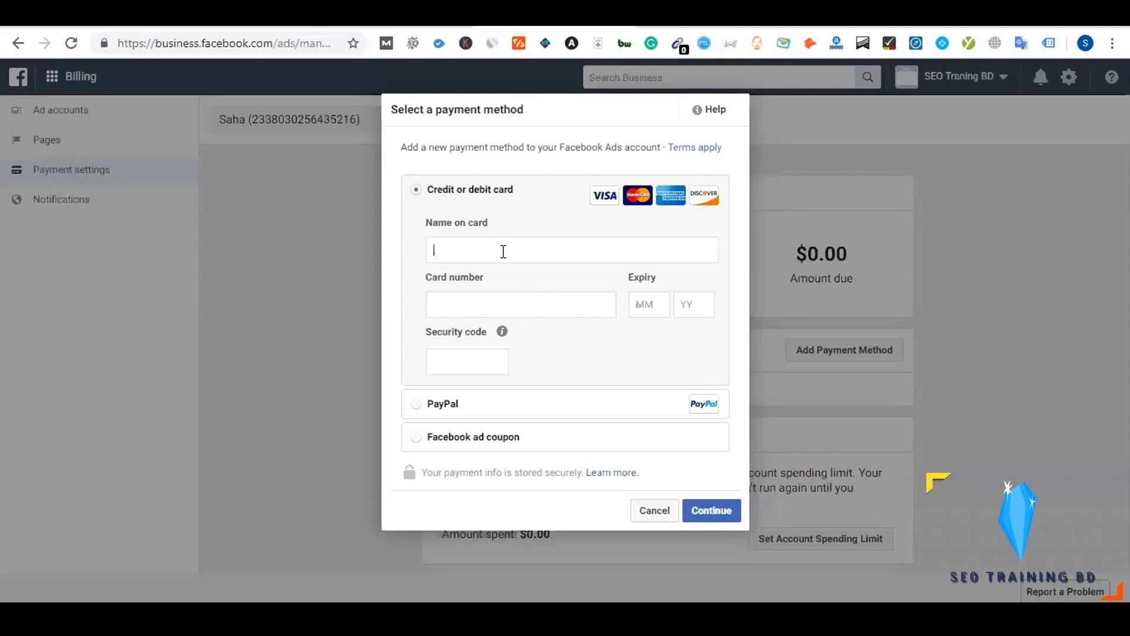
pyautogui.click(471, 307)
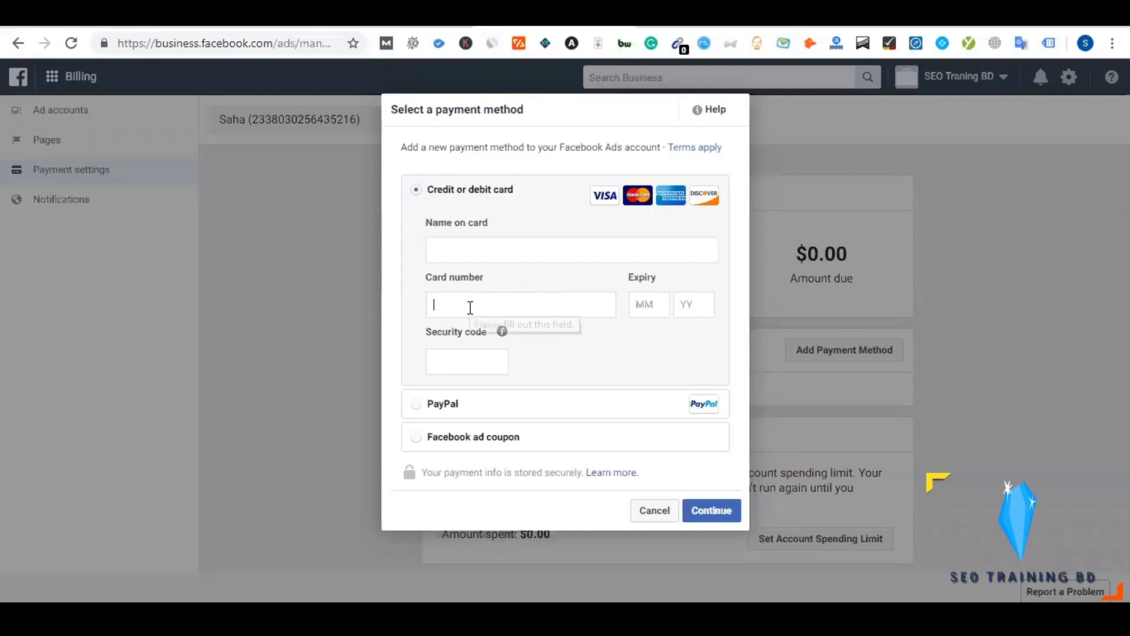
pyautogui.click(669, 365)
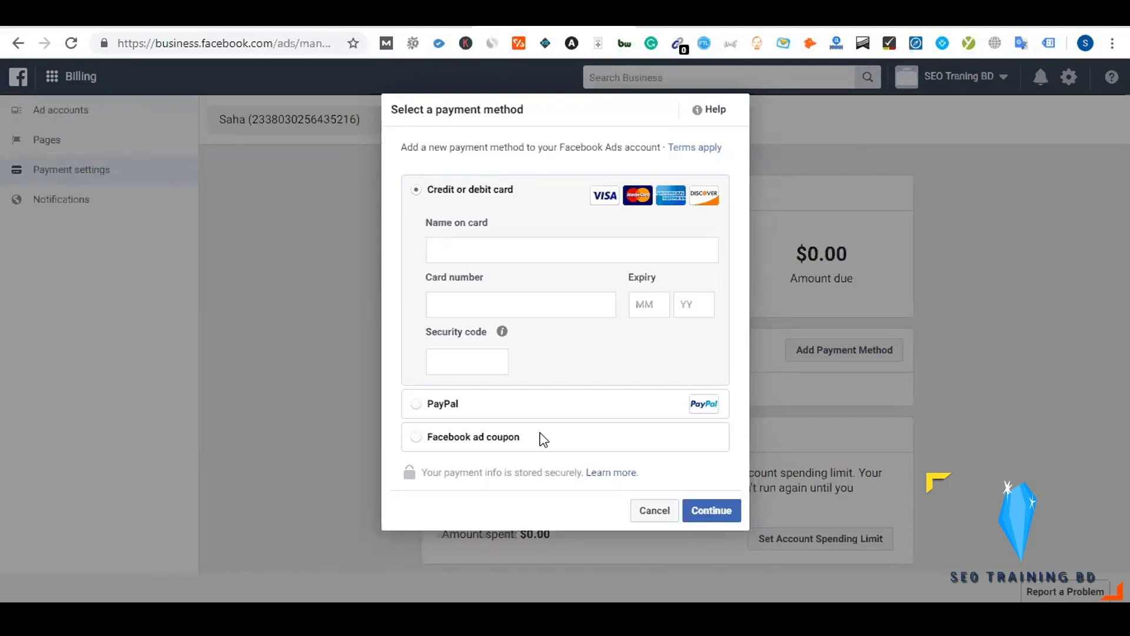
pyautogui.click(377, 18)
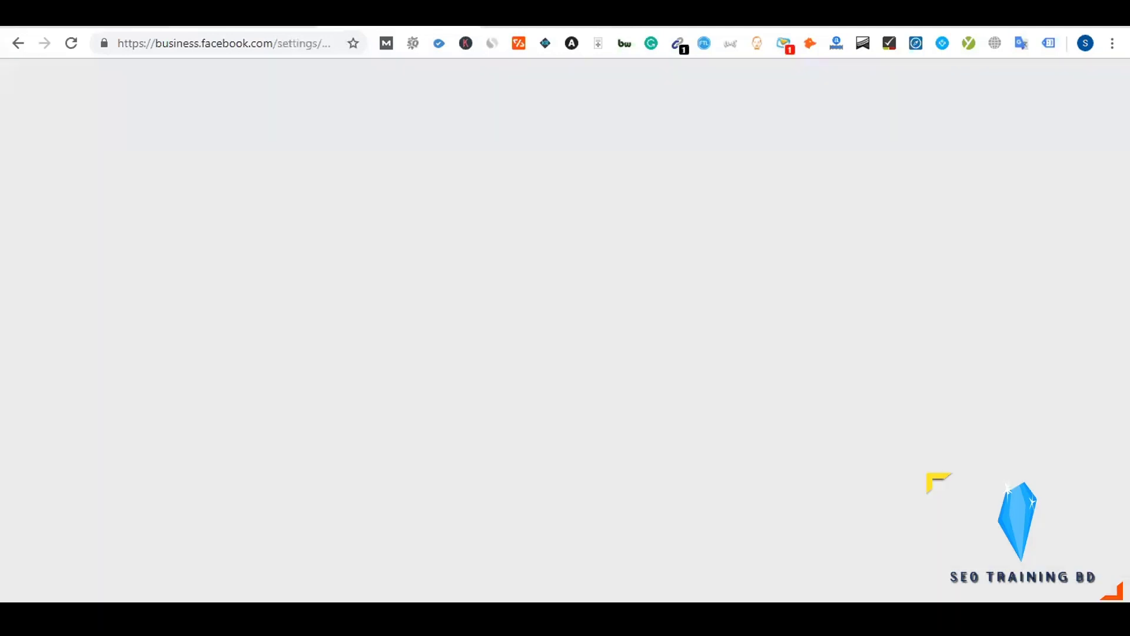
# Select the business.facebook.com address, then return to the Dynalist Facebook Blueprint notes
pyautogui.click(265, 18)
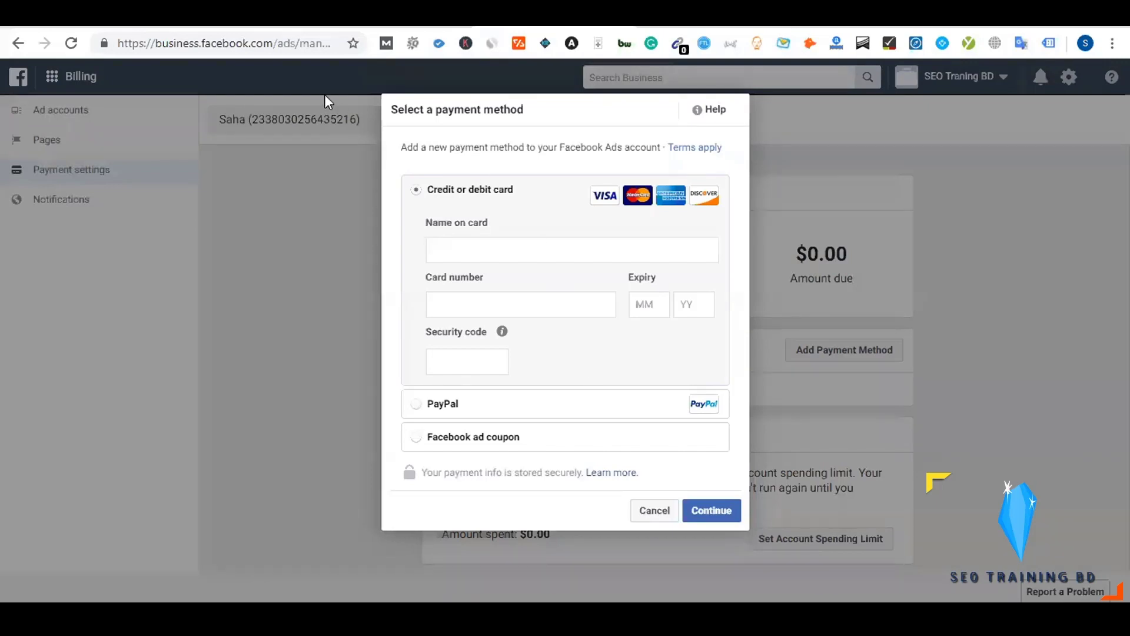
pyautogui.moveTo(278, 44); pyautogui.dragTo(113, 46)
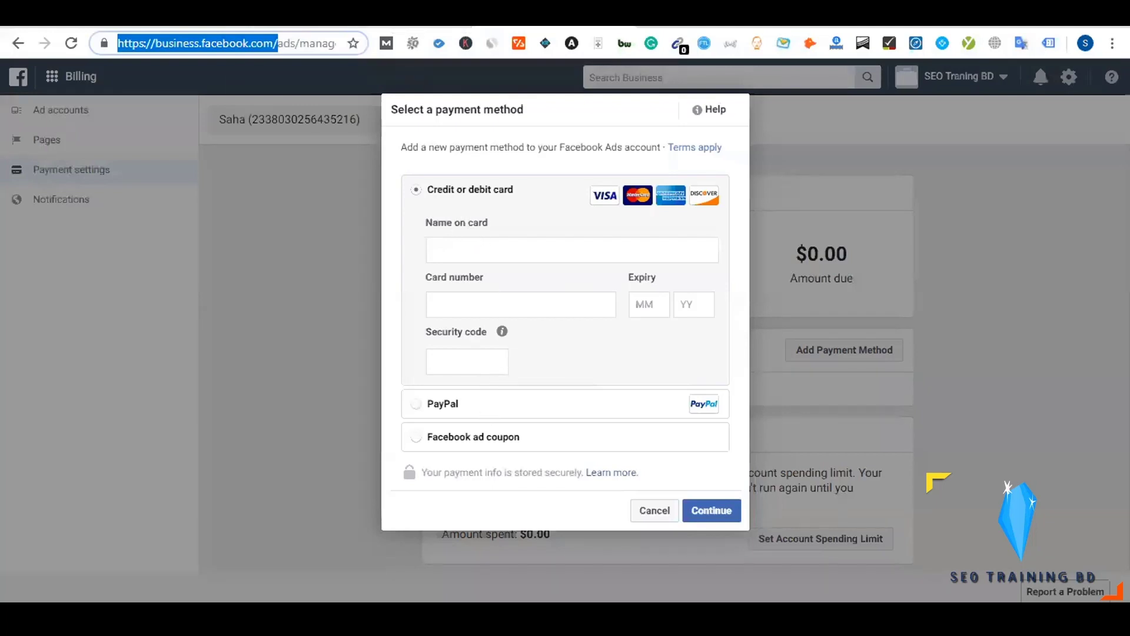
pyautogui.hotkey('ctrl', 'Tab')
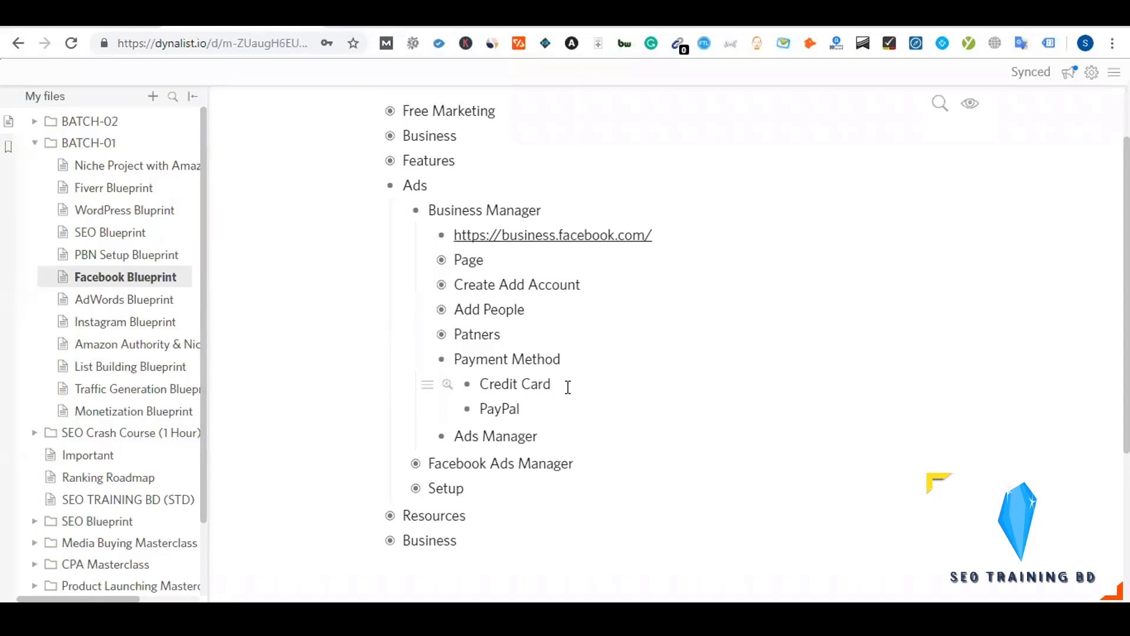
# Append '(SCB, BRAC, City, MTB, etc.)' to the Credit Card note under Payment Method
pyautogui.click(568, 387)
pyautogui.write('(SCB, Brac, City, ')
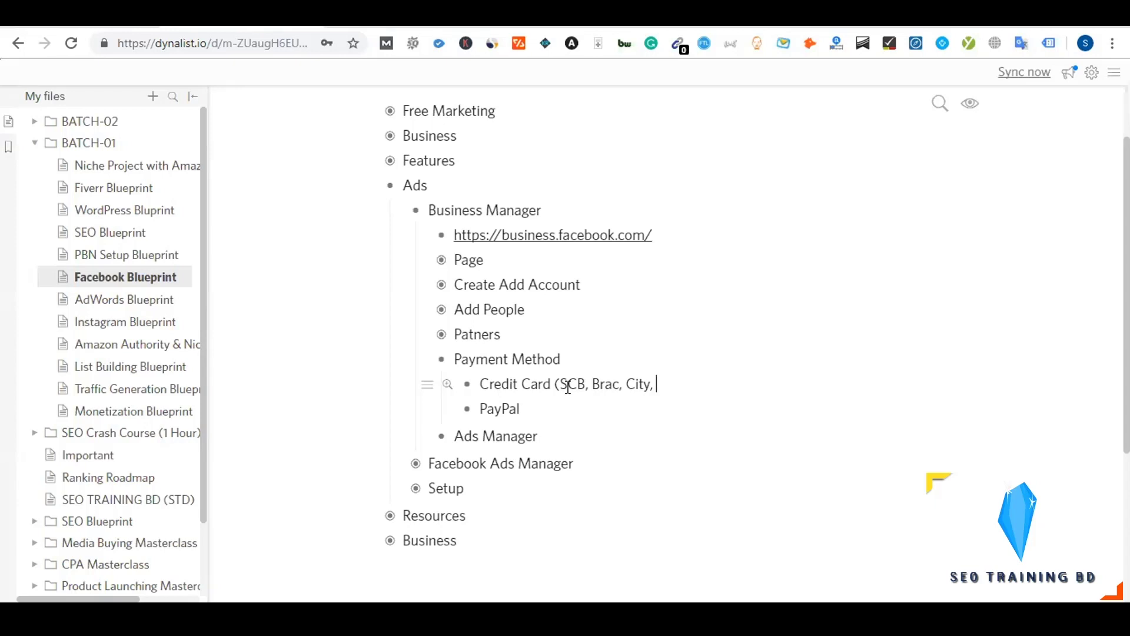
pyautogui.write('etc.)')
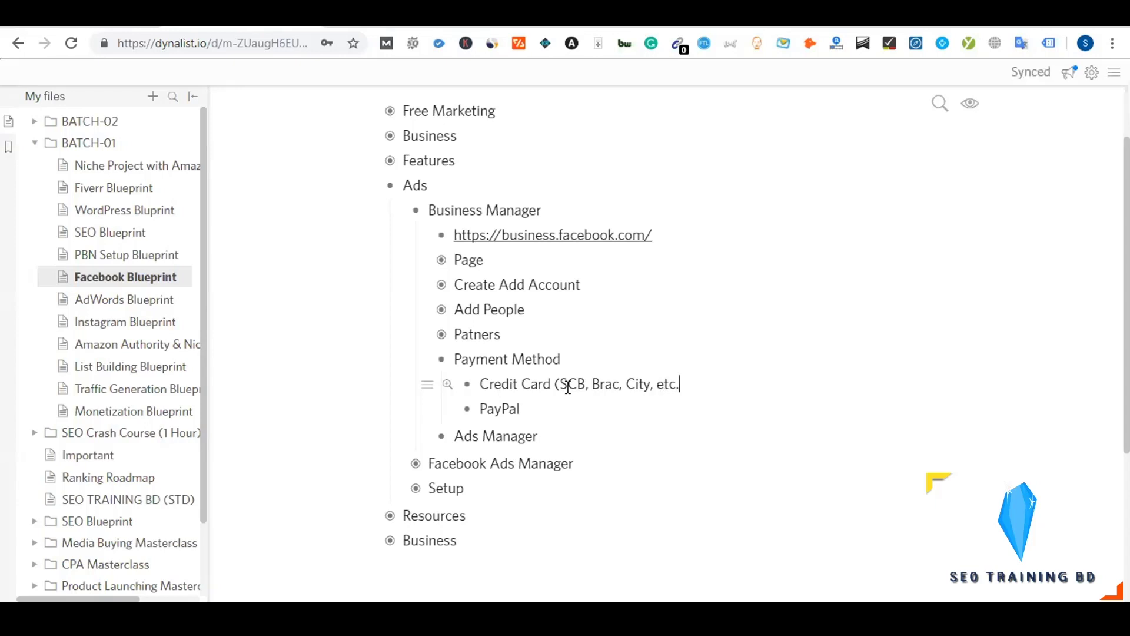
pyautogui.press('Left')
pyautogui.press('Left')
pyautogui.press('Left')
pyautogui.press('Left')
pyautogui.press('Left')
pyautogui.write('MTB,')
pyautogui.press('BackSpace')
pyautogui.press('BackSpace')
pyautogui.press('BackSpace')
pyautogui.write('RAC,')
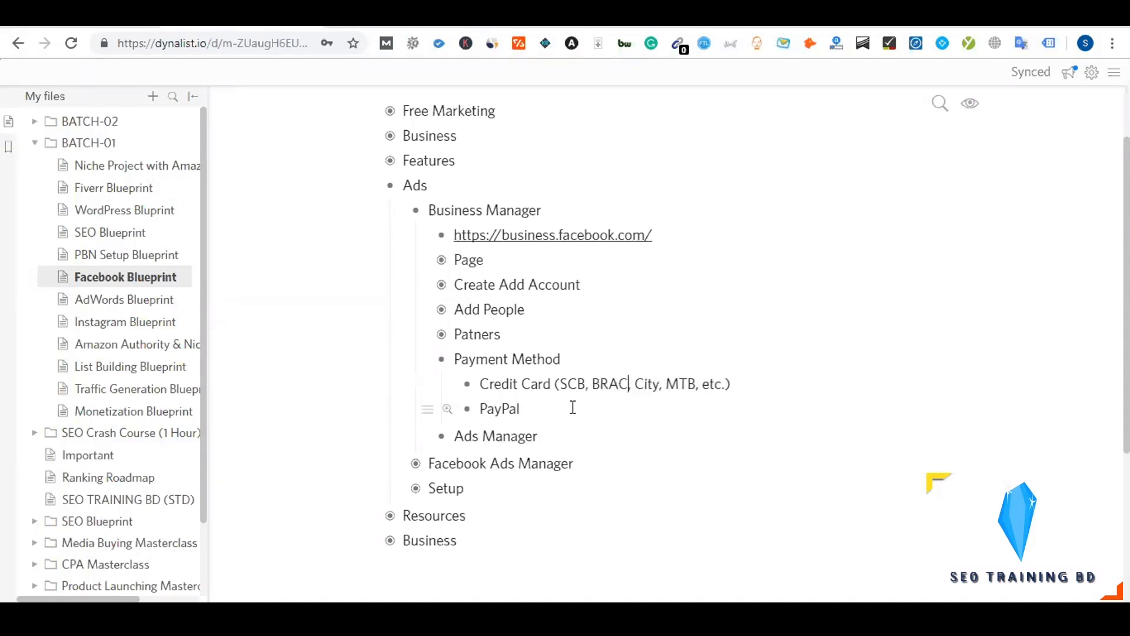
pyautogui.click(524, 409)
pyautogui.hotkey('ctrl', 'Tab')
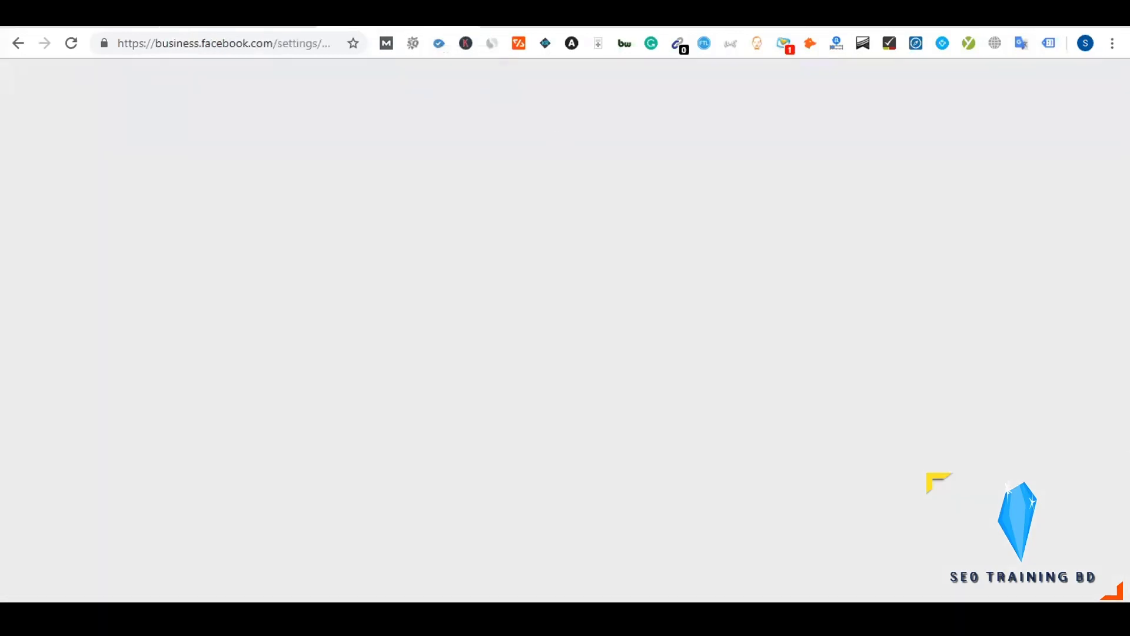